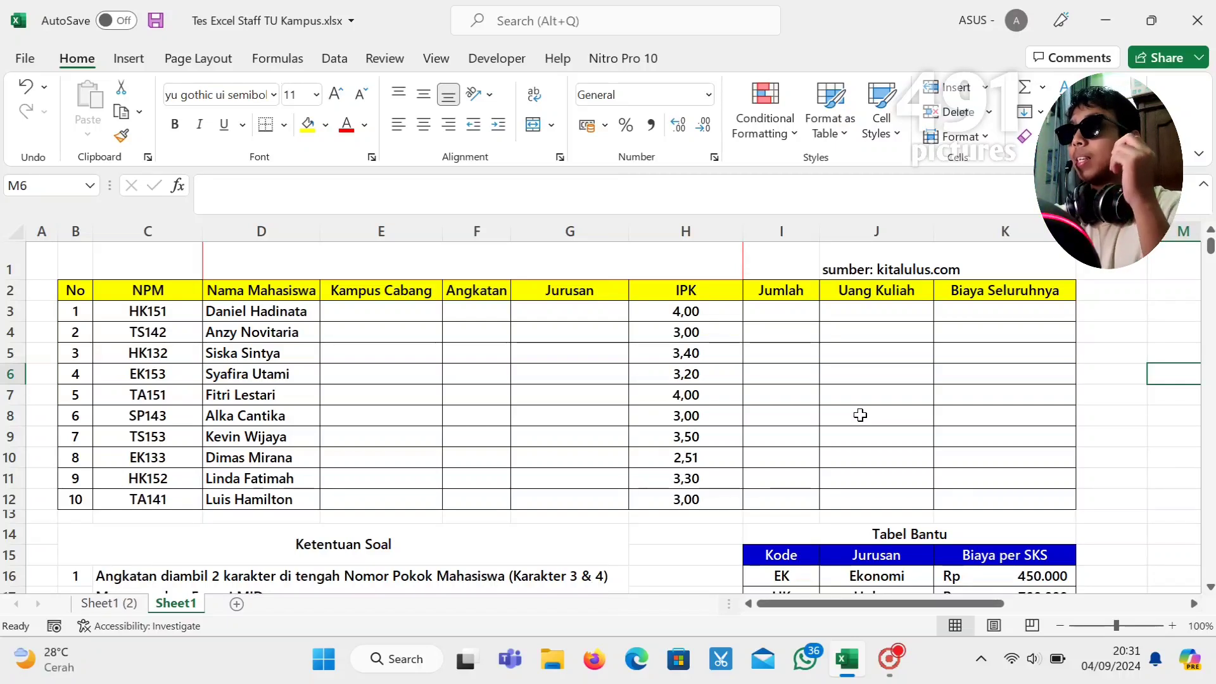
Examine the NPM, student name and IPK columns and the MID rule under Ketentuan Soal
left_click(565, 411)
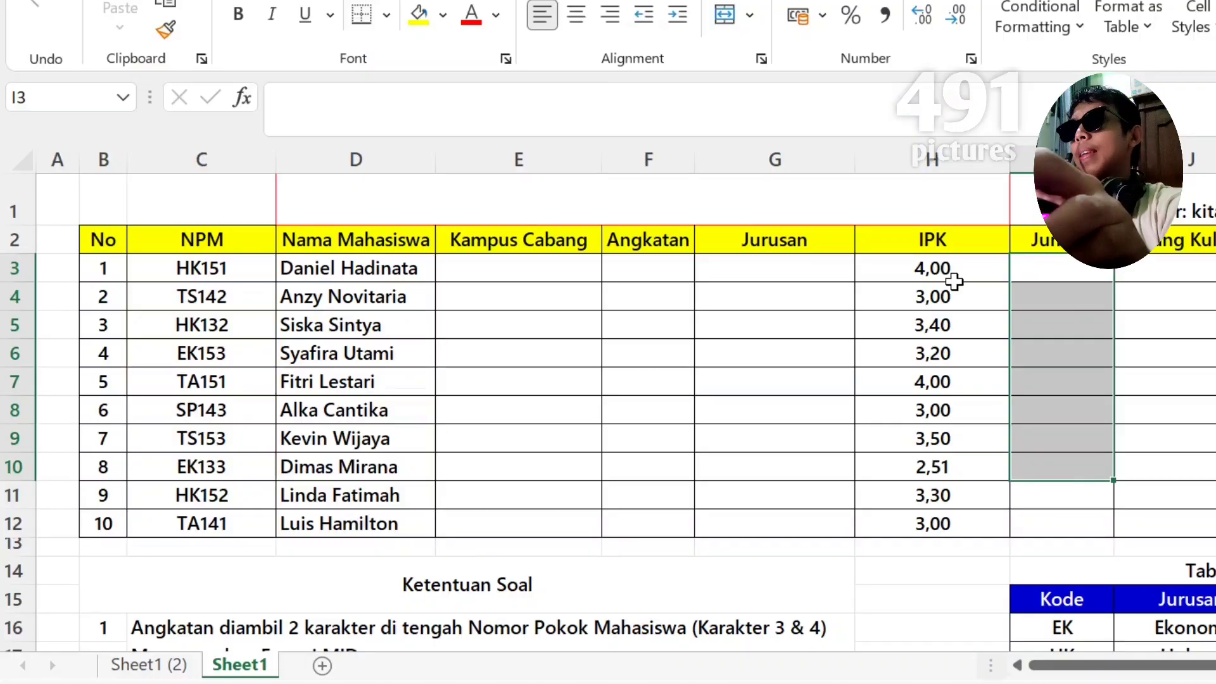
left_click_drag(701, 315, 701, 451)
left_click_drag(953, 457, 950, 516)
left_click_drag(354, 274, 366, 496)
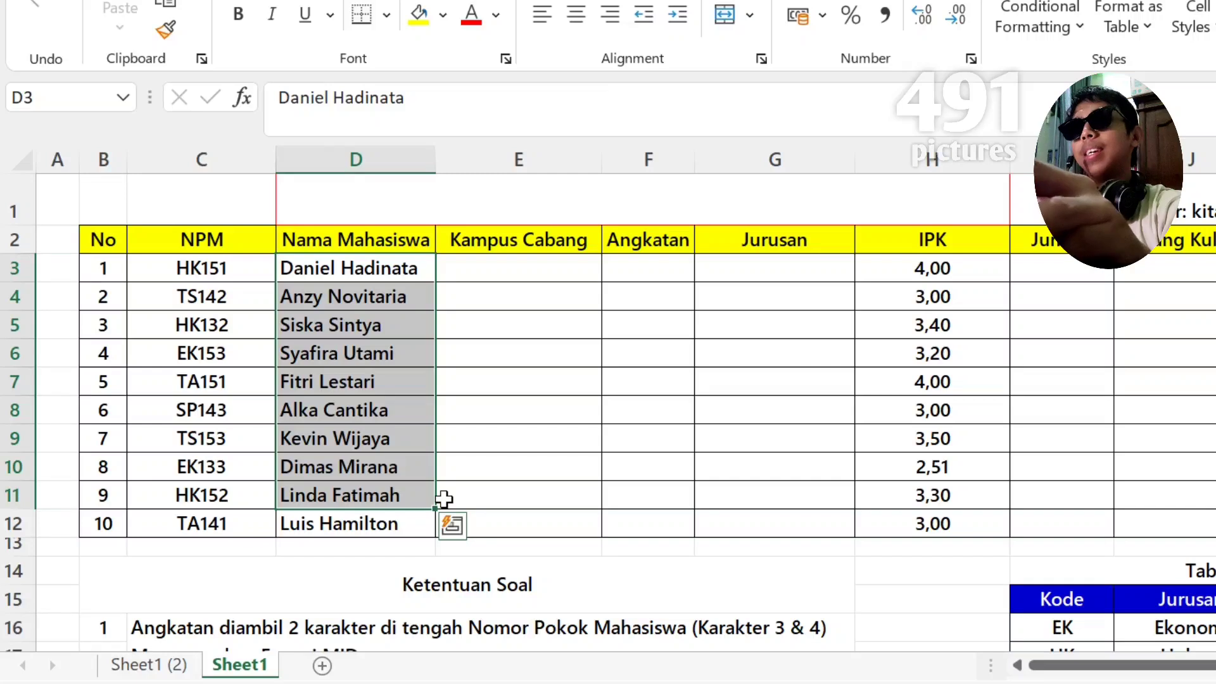
left_click_drag(239, 277, 222, 530)
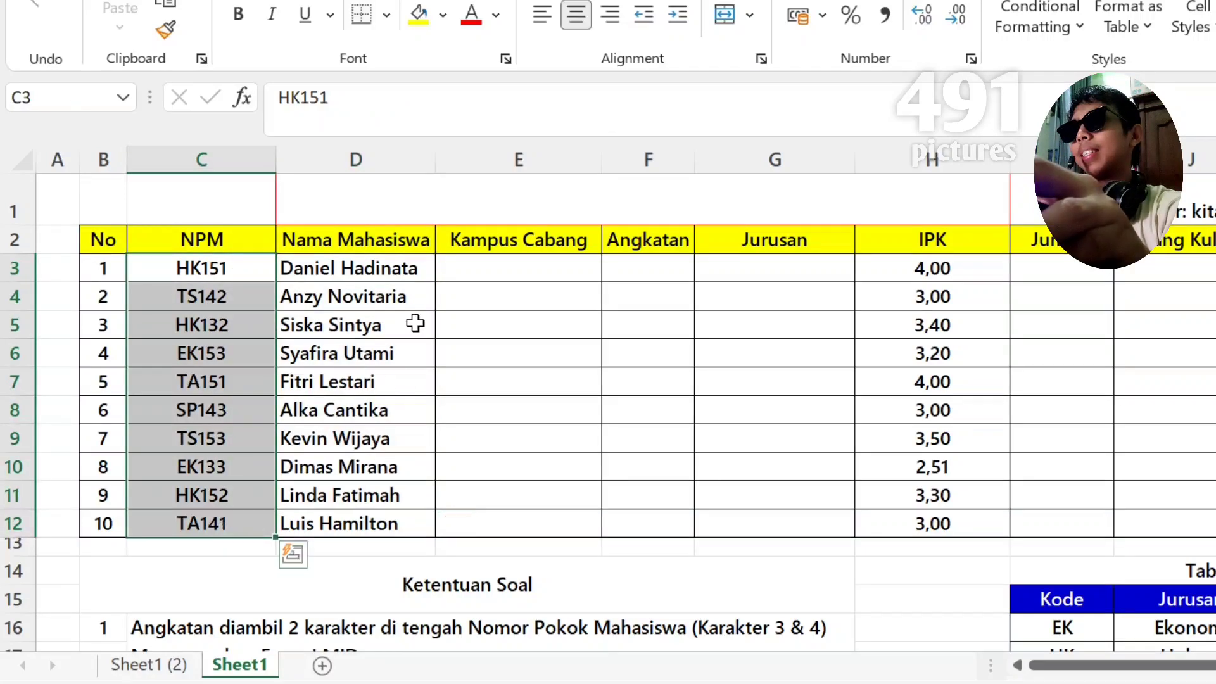
left_click_drag(380, 273, 355, 524)
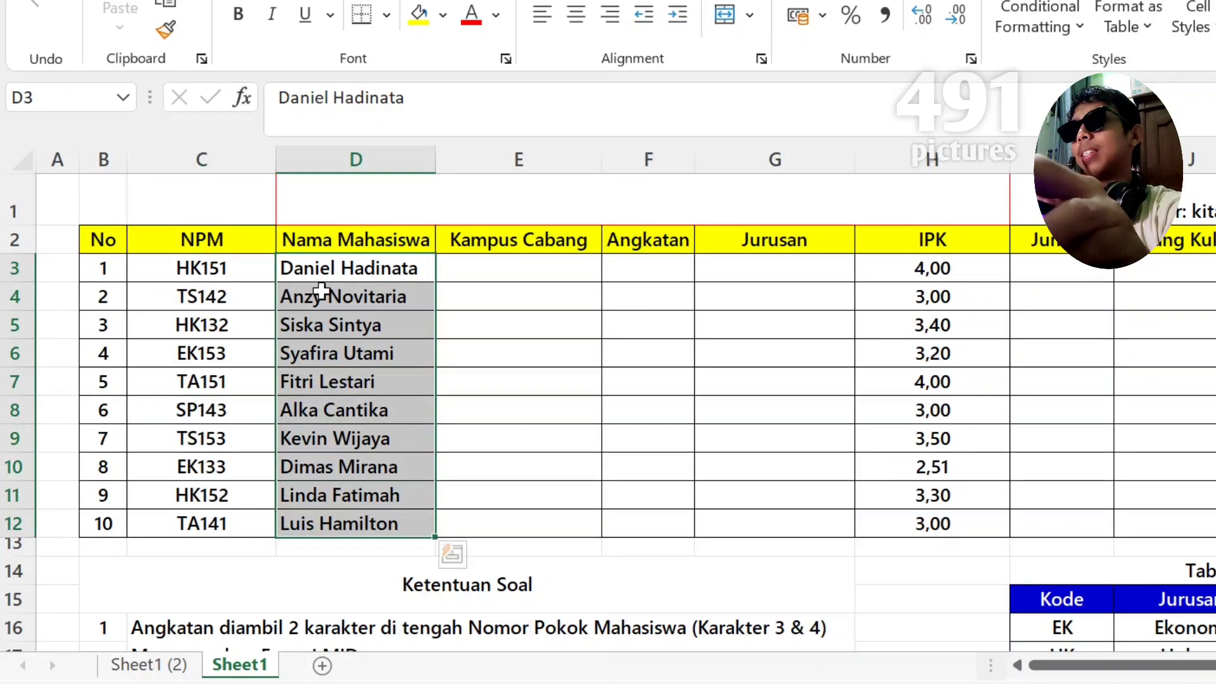
left_click_drag(339, 272, 321, 500)
left_click_drag(209, 296, 198, 527)
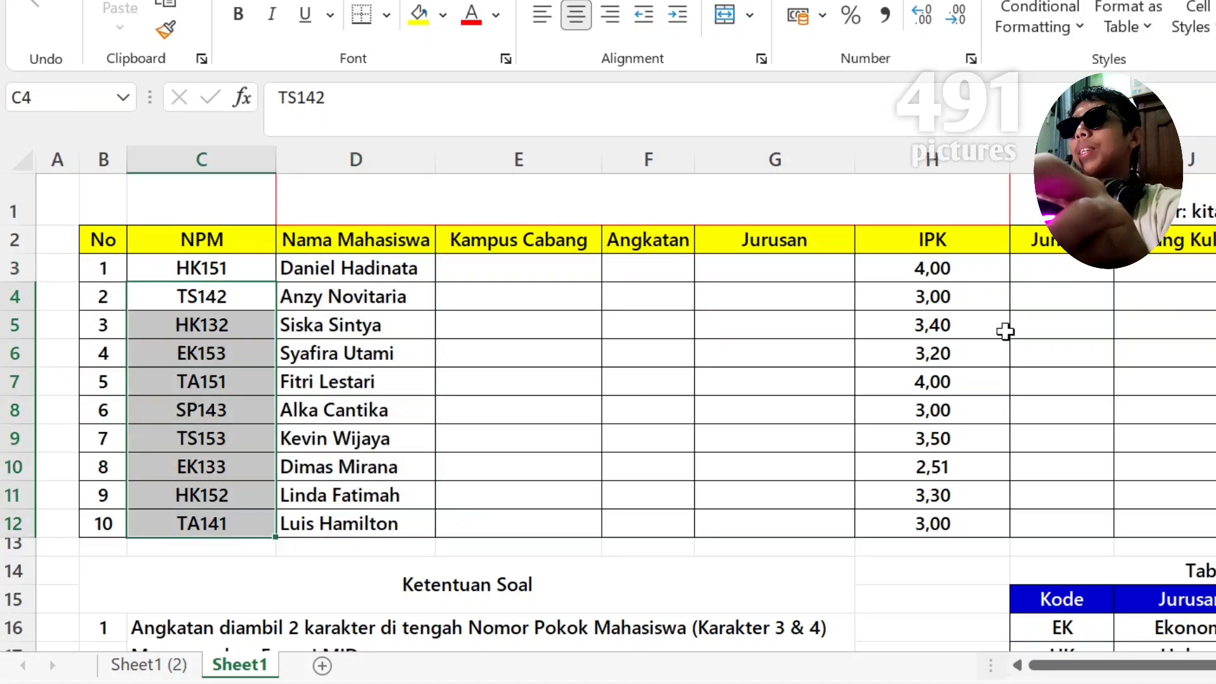
scroll(750, 372, "down", 2)
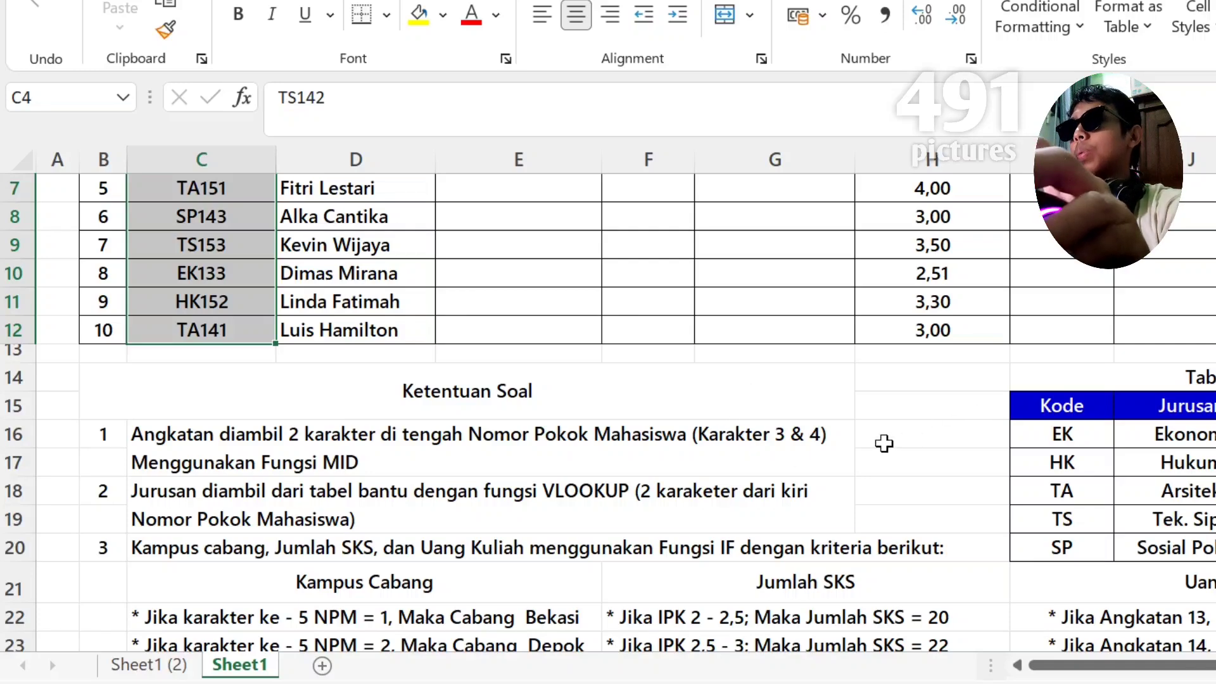
scroll(760, 453, "up", 2)
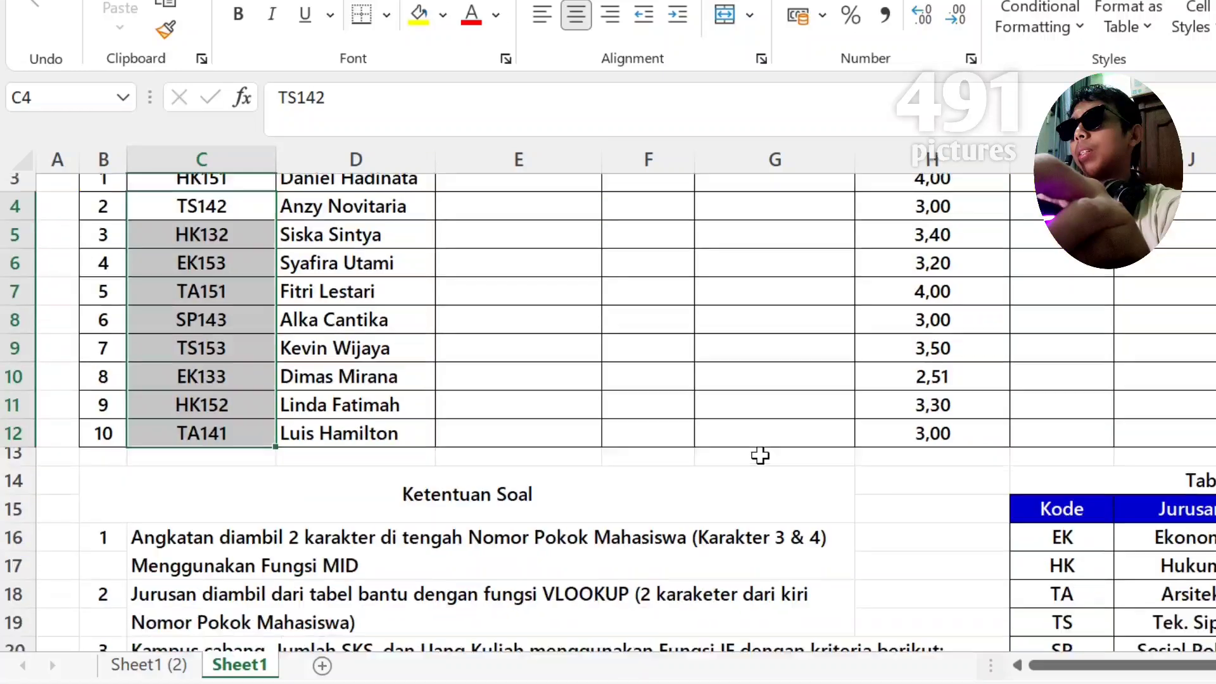
scroll(760, 454, "down", 1)
scroll(760, 453, "up", 1)
scroll(760, 454, "down", 1)
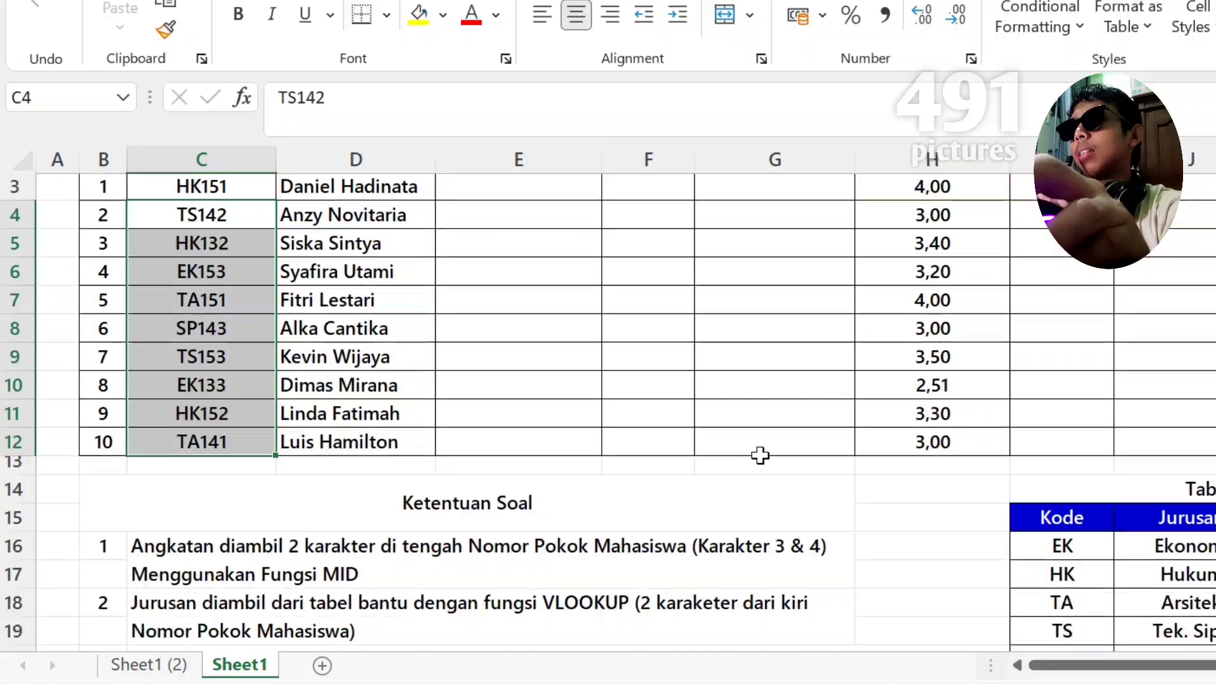
scroll(739, 442, "up", 1)
Enter =MID(C3;3;2) in the first Angkatan cell, F3, and fill the formula down to F12
left_click(670, 279)
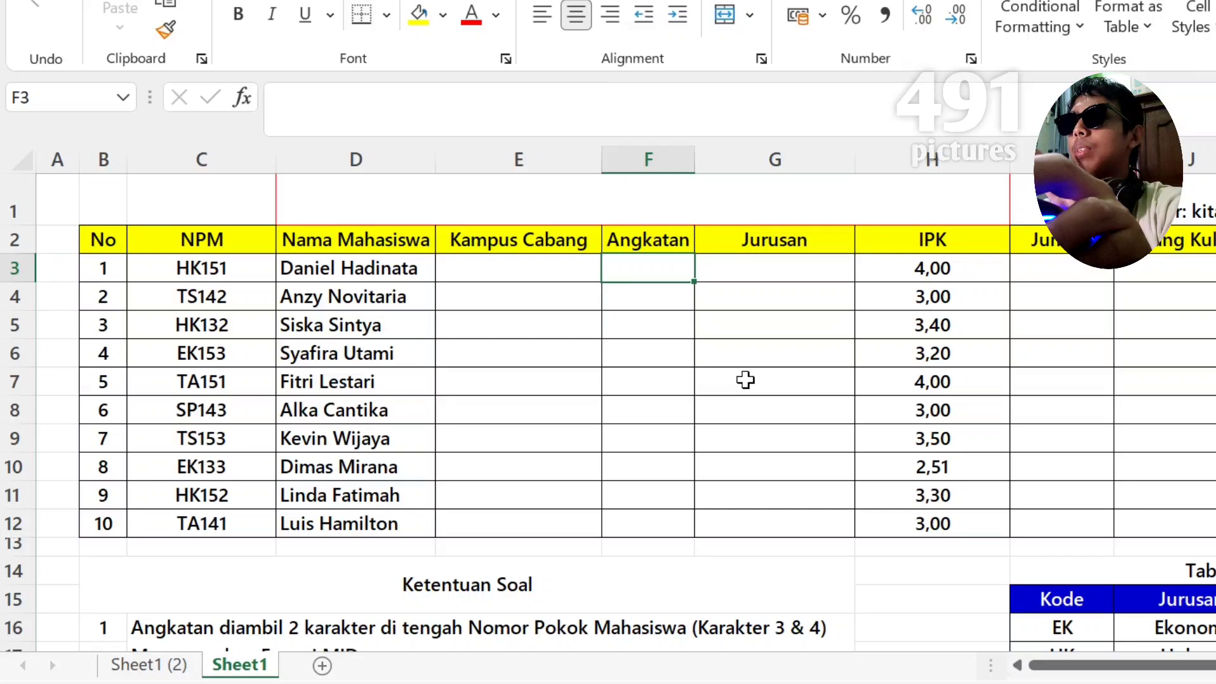
key("XF86MonBrightnessUp")
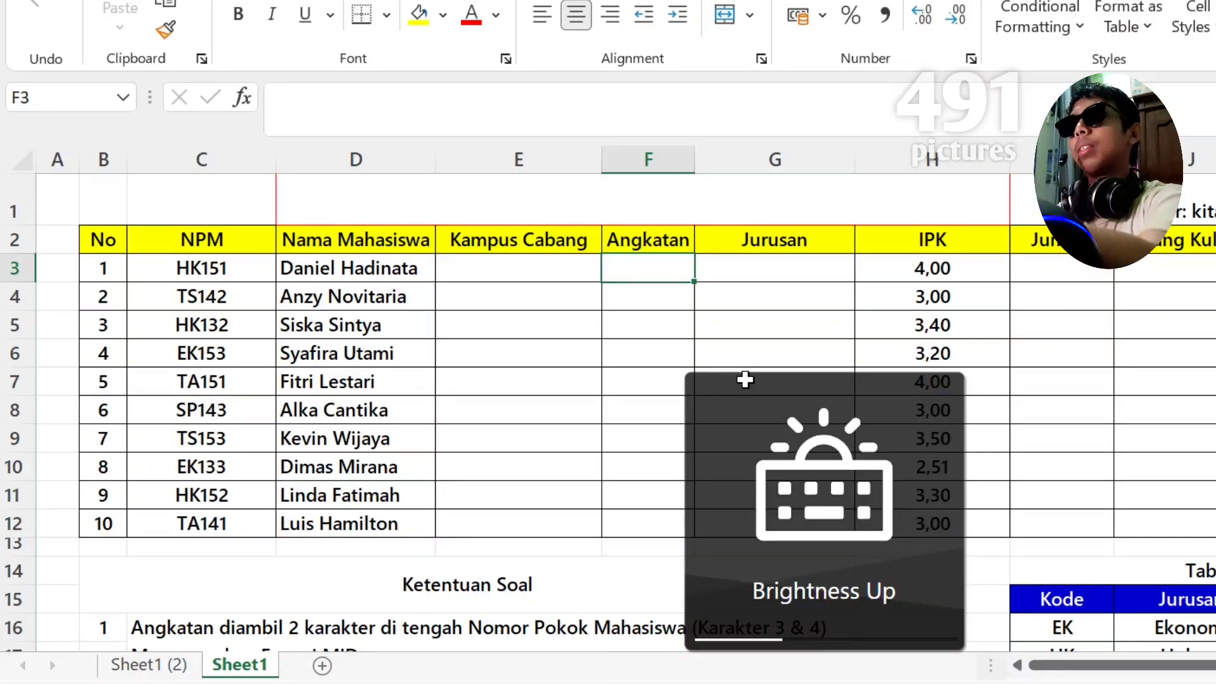
type("=mid(")
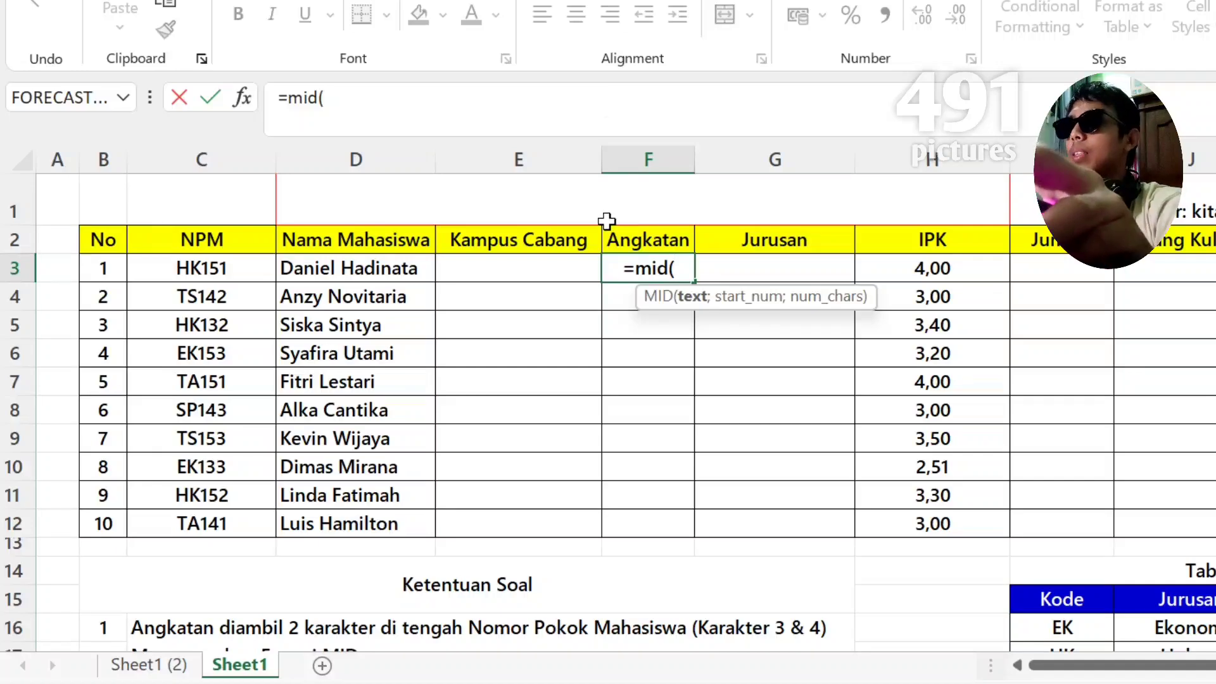
scroll(635, 441, "down", 2)
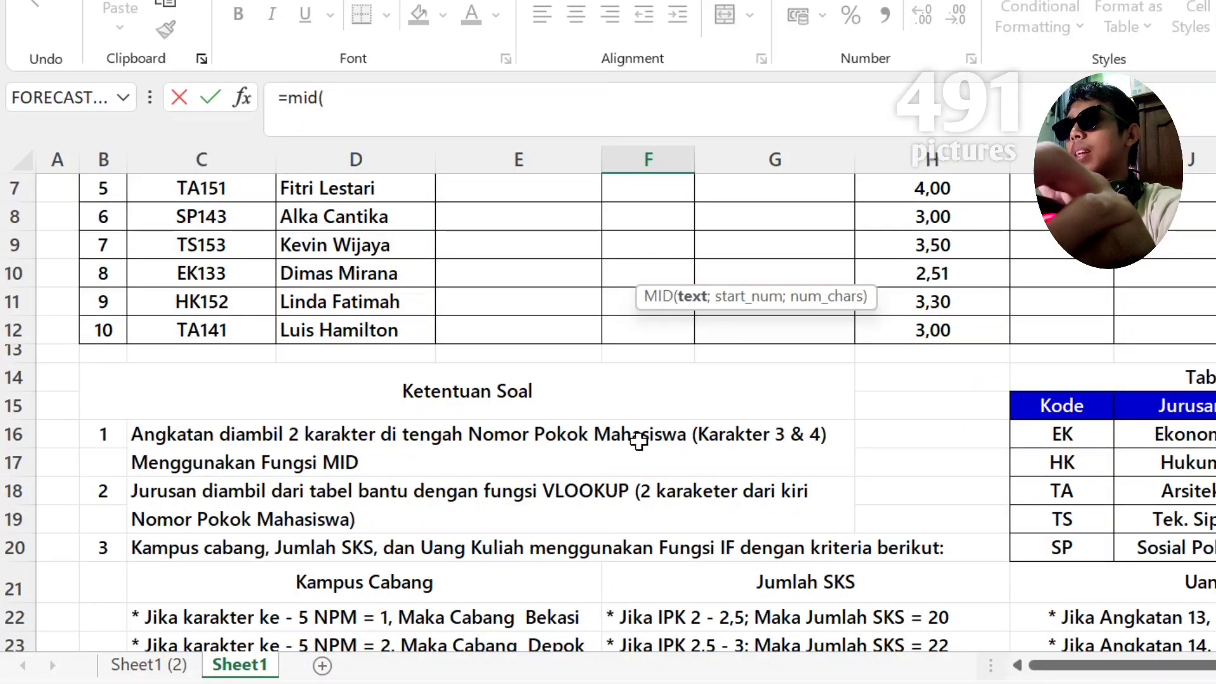
scroll(638, 442, "up", 1)
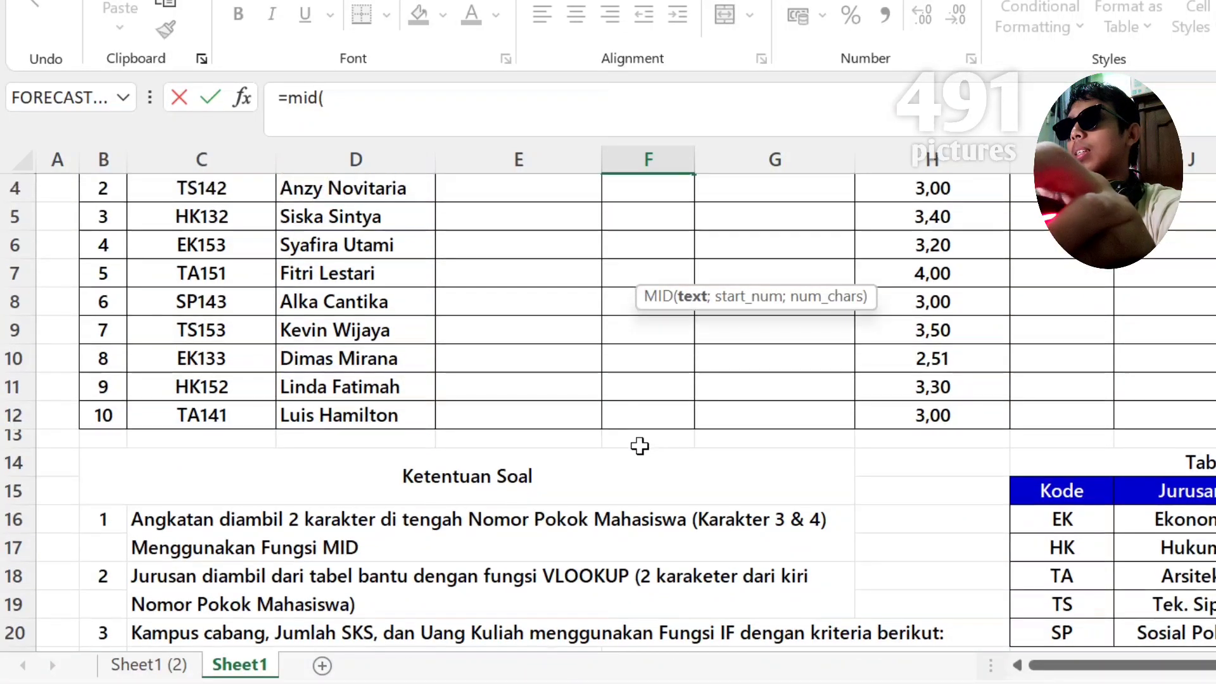
scroll(640, 446, "up", 1)
scroll(515, 420, "down", 2)
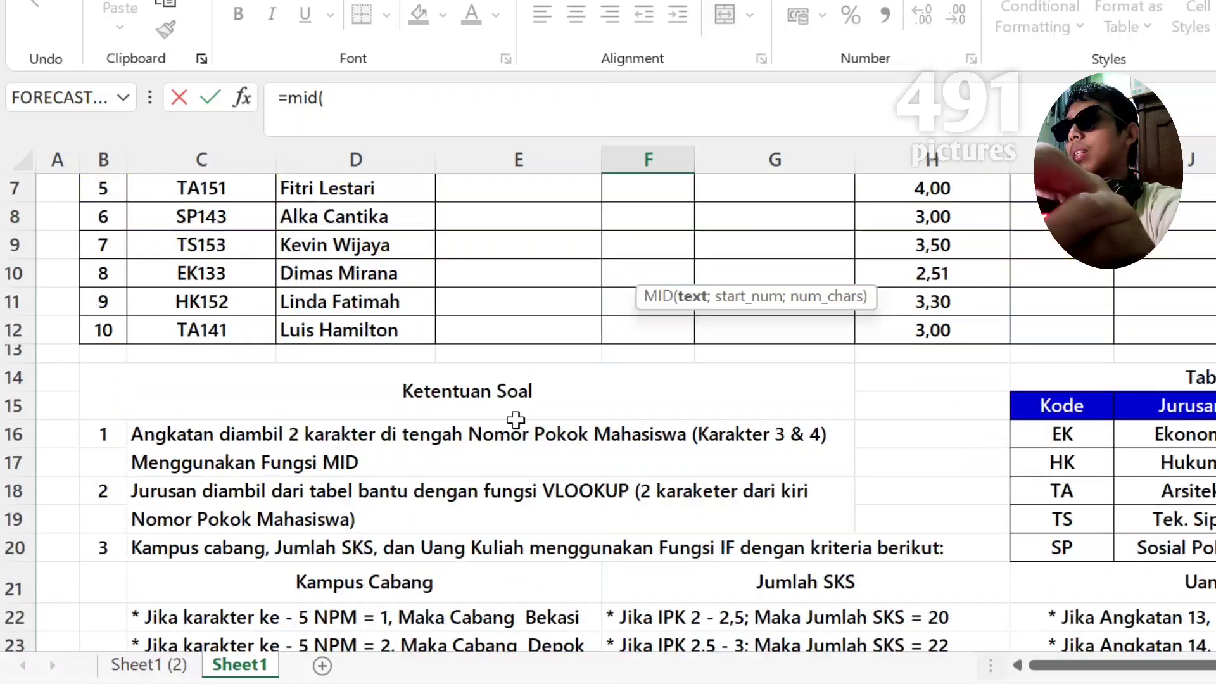
scroll(516, 421, "up", 2)
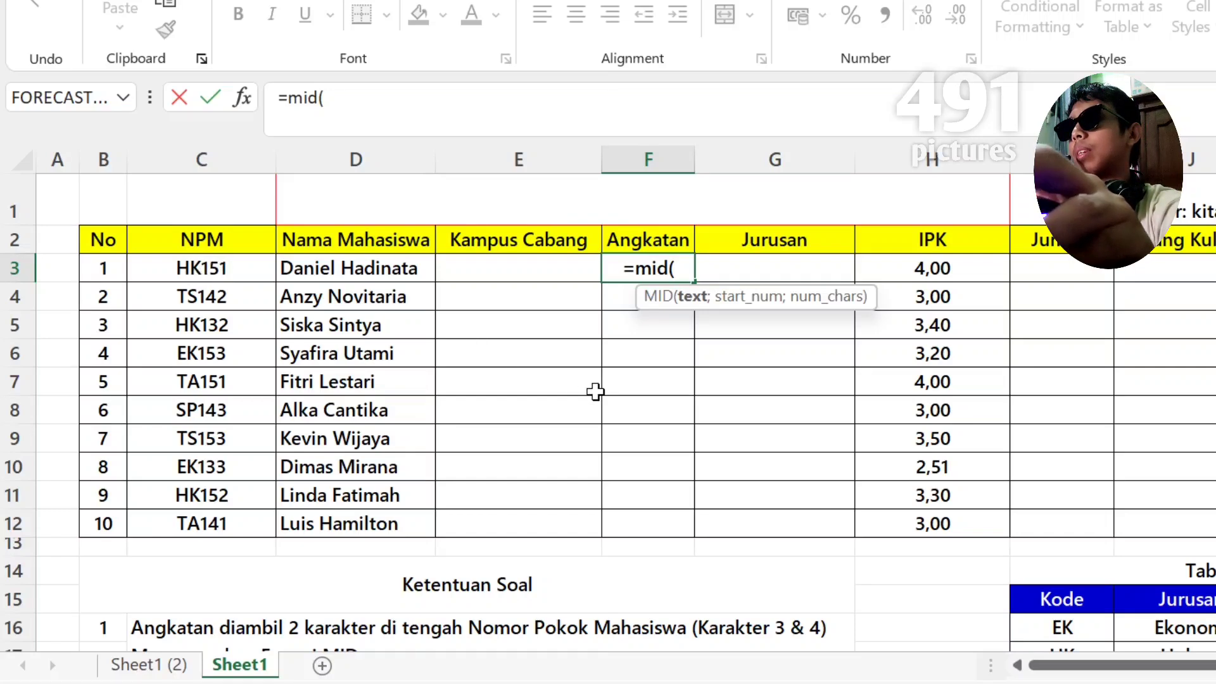
left_click(226, 279)
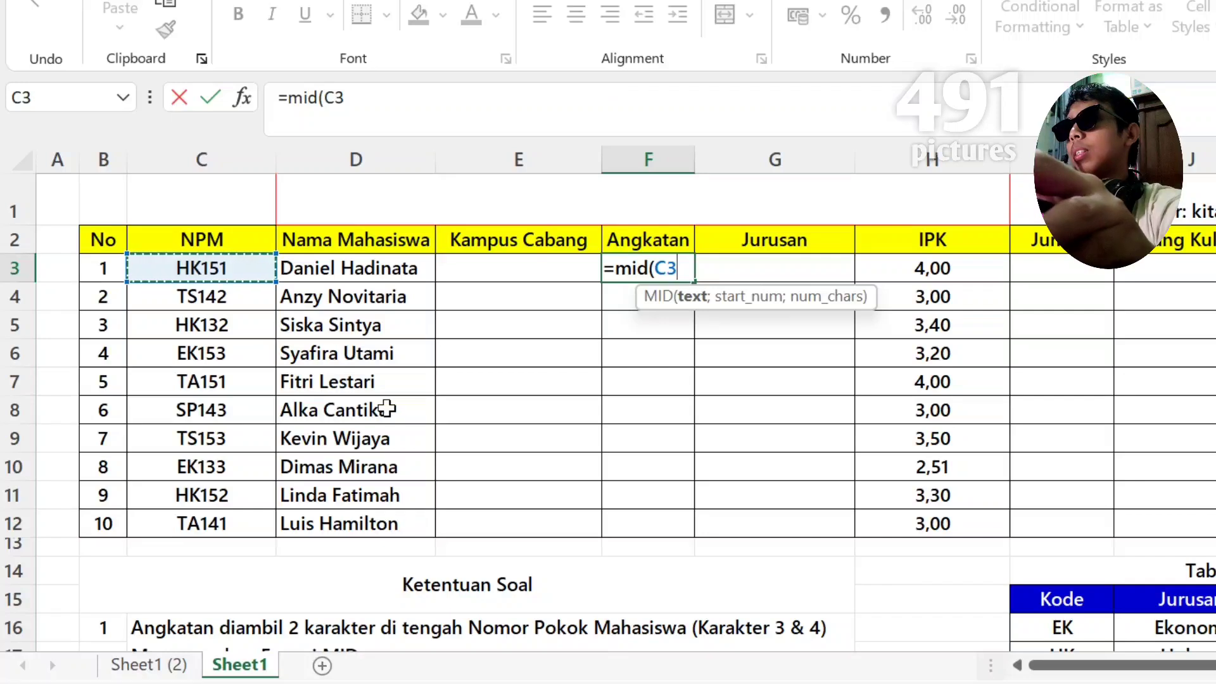
type(";3")
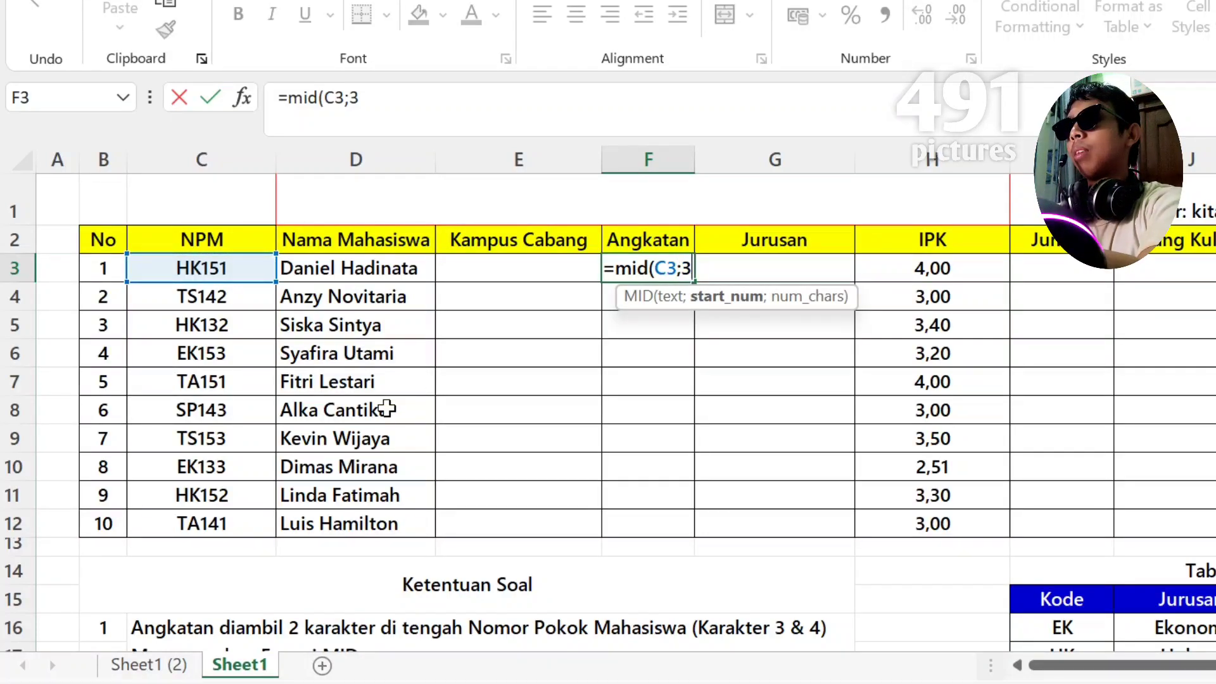
type(";")
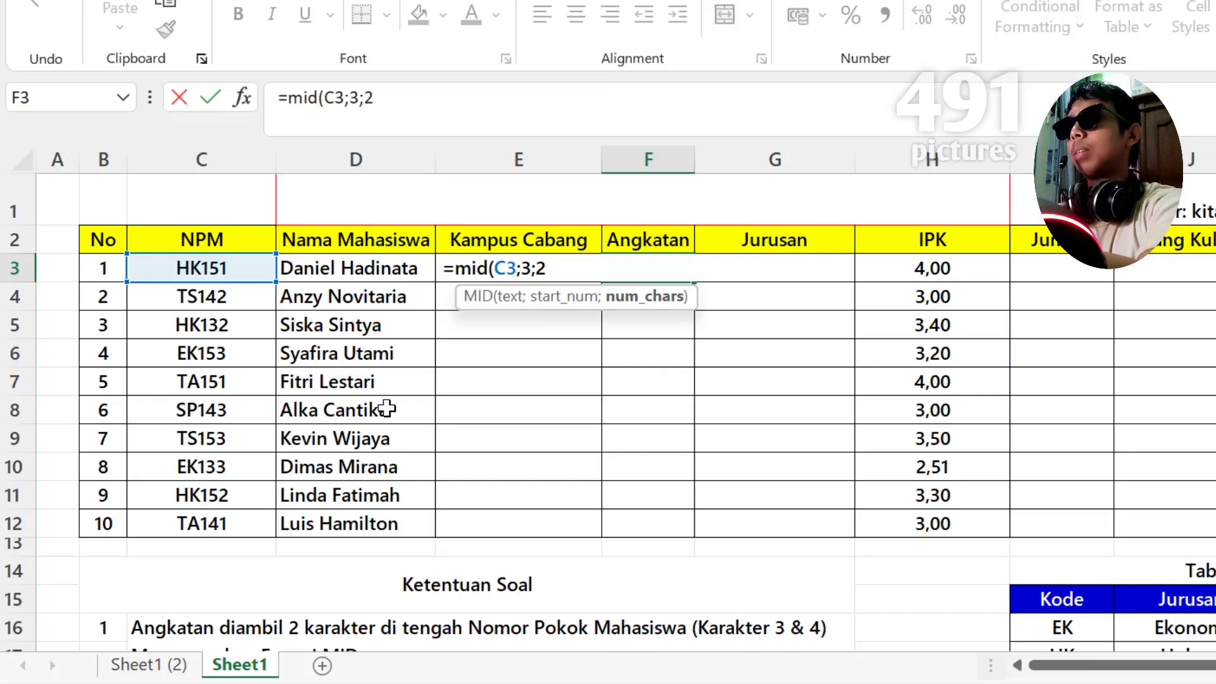
type("2)")
key("Return")
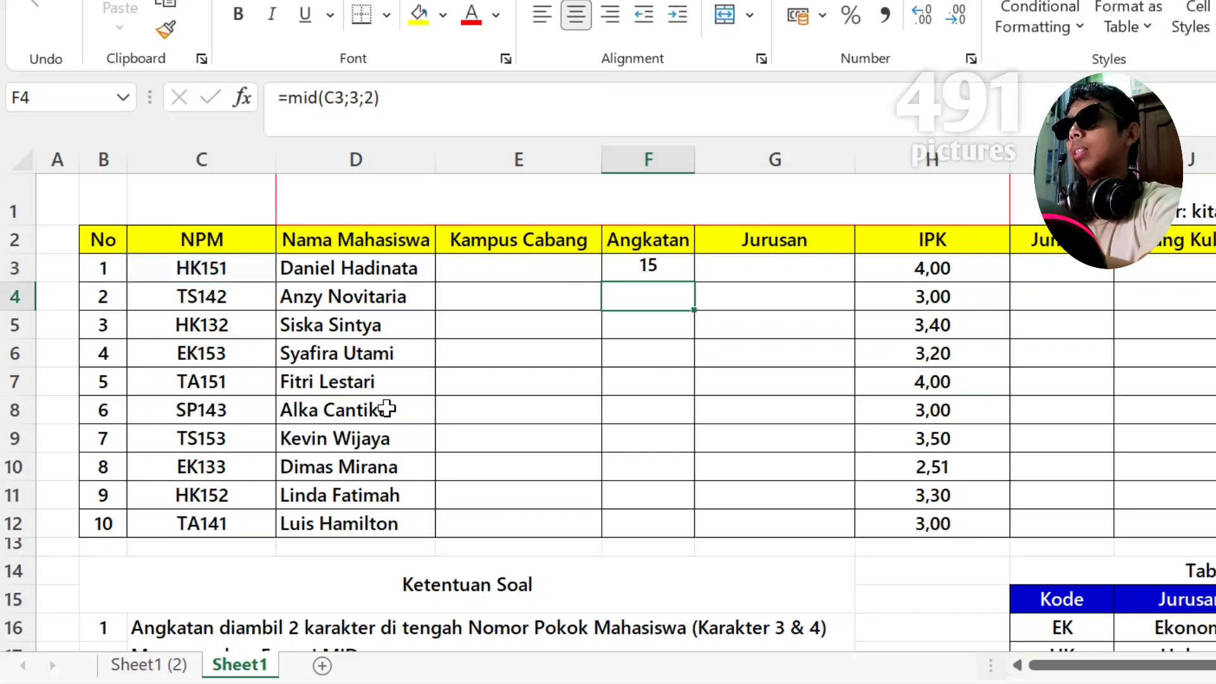
left_click(683, 254)
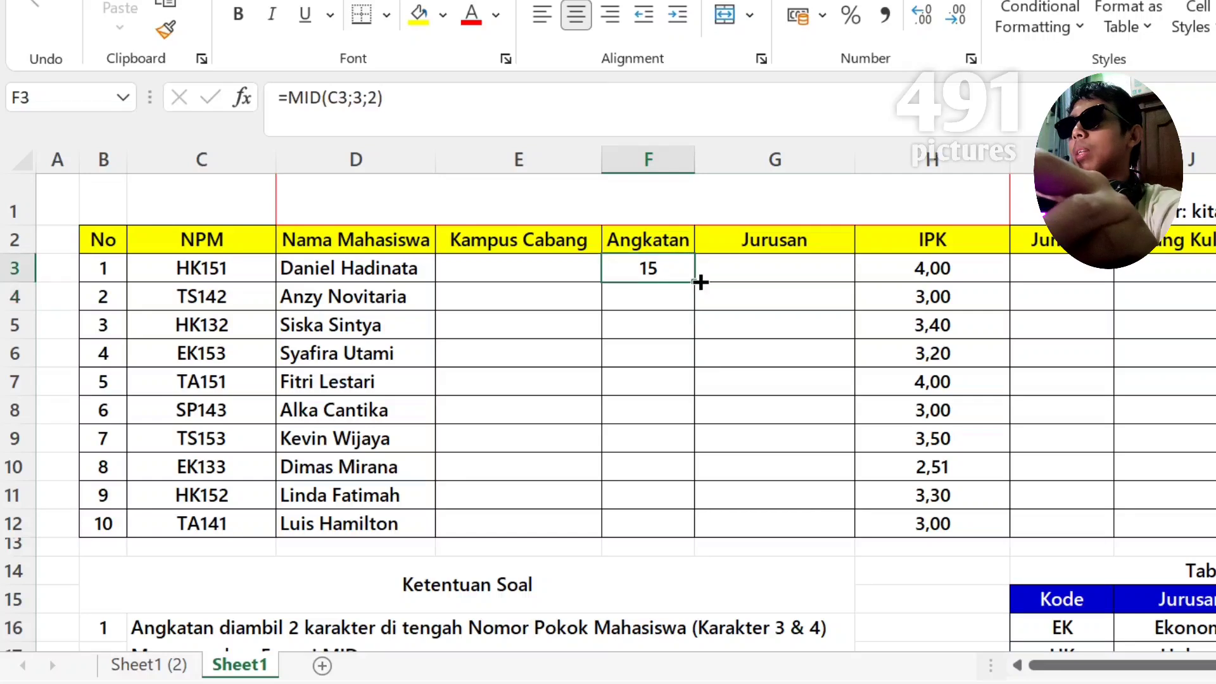
left_click_drag(694, 283, 688, 536)
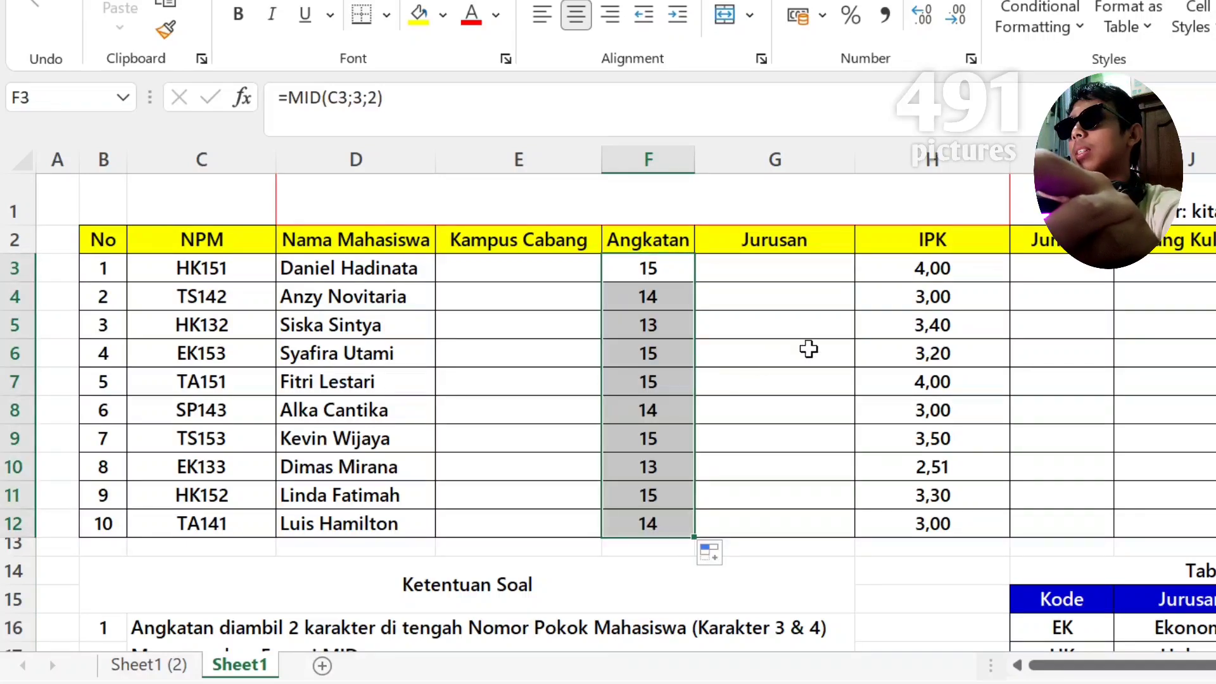
Read the rule in Ketentuan Soal for filling the Jurusan column from the helper table
left_click(762, 290)
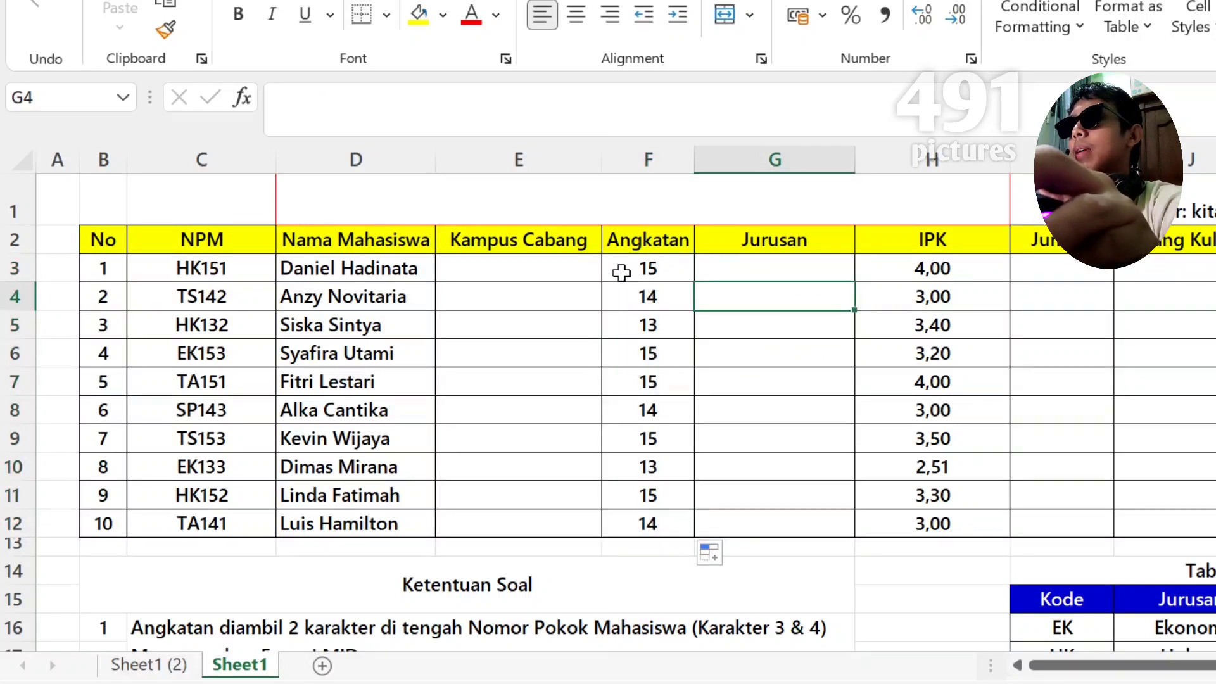
left_click(582, 277)
scroll(716, 465, "down", 2)
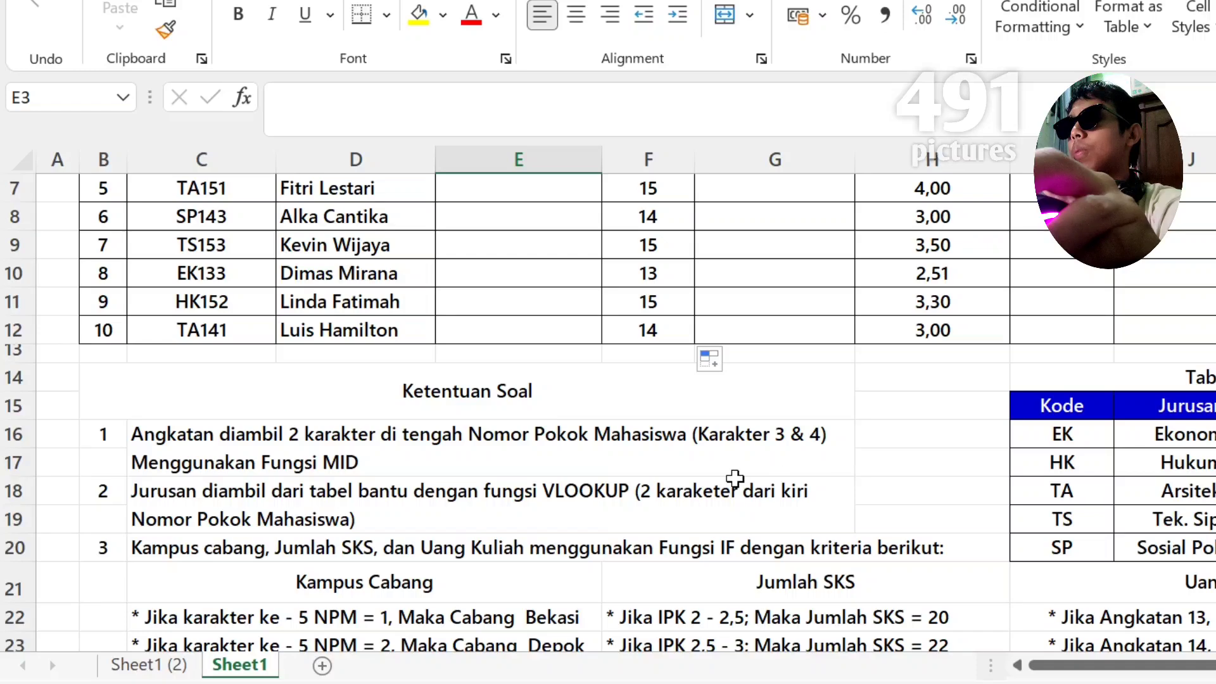
left_click(696, 487)
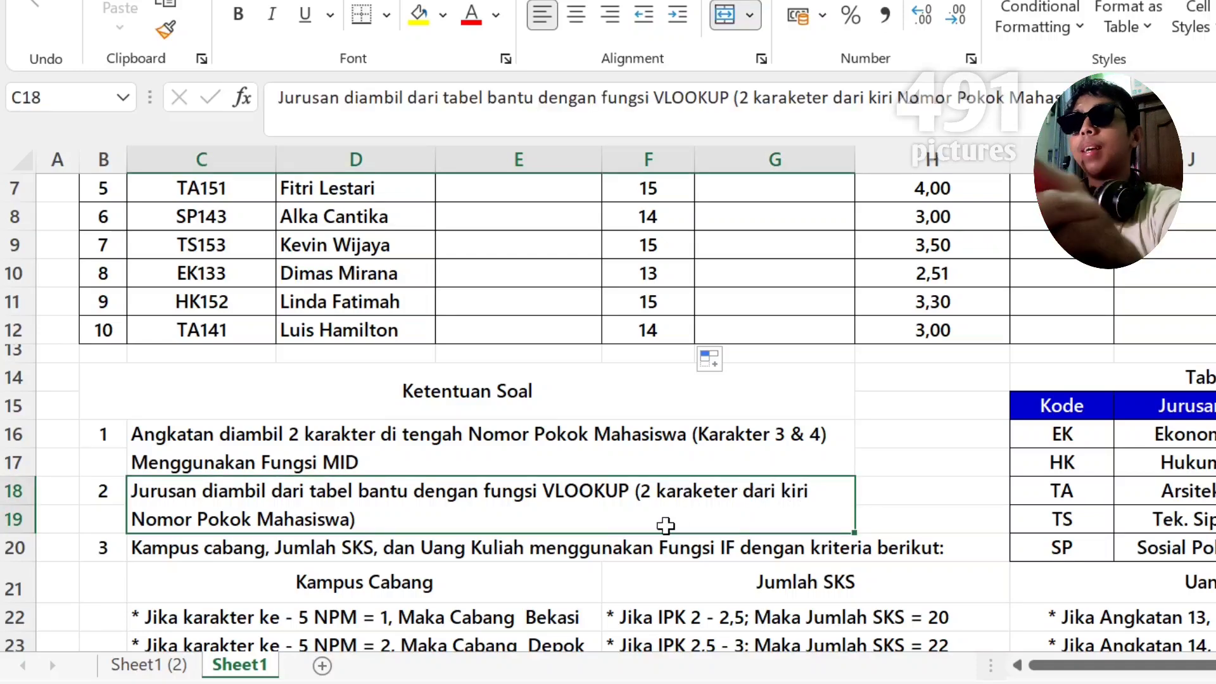
scroll(897, 437, "up", 2)
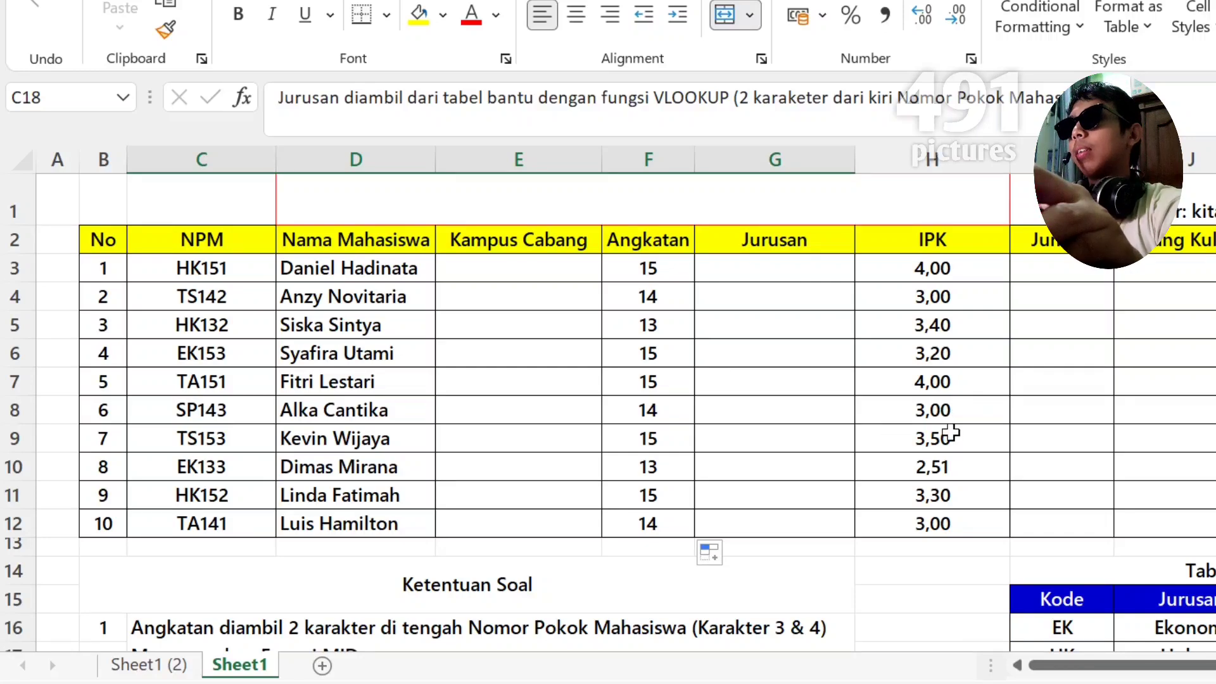
scroll(952, 434, "down", 2)
scroll(912, 472, "up", 2)
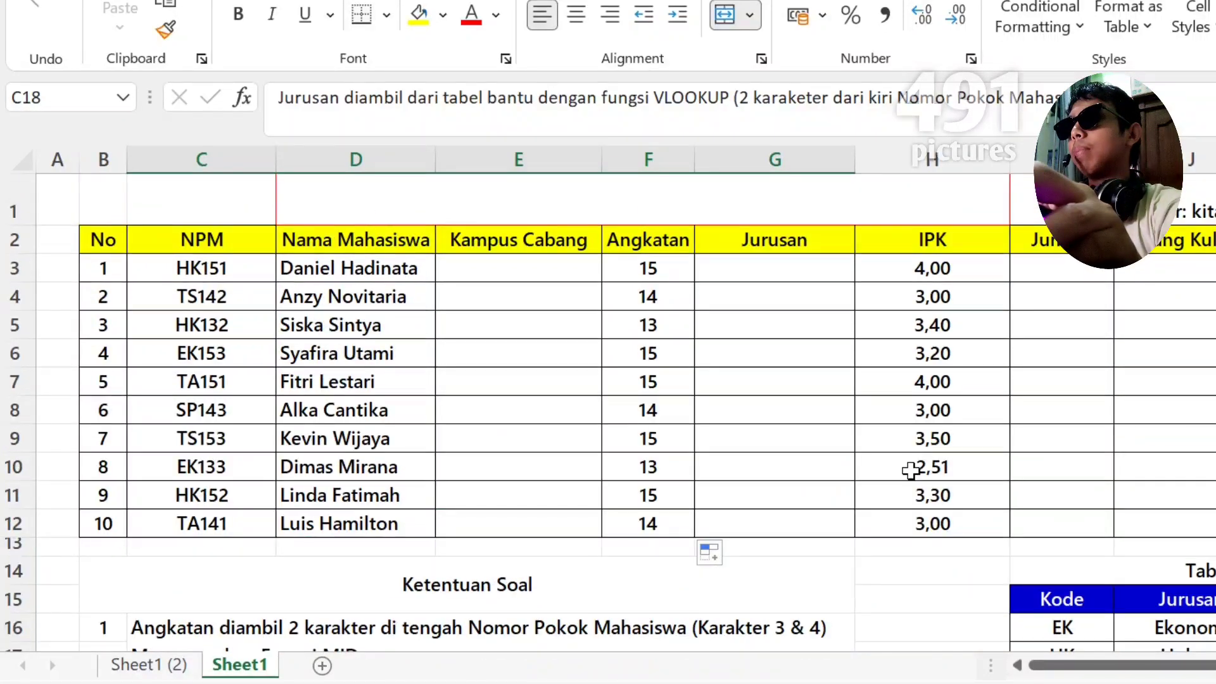
Start an INDEX formula in the first Jurusan cell, G3, with the whole Tabel Bantu as absolute array $I$15:$K$20
left_click(741, 260)
type("=")
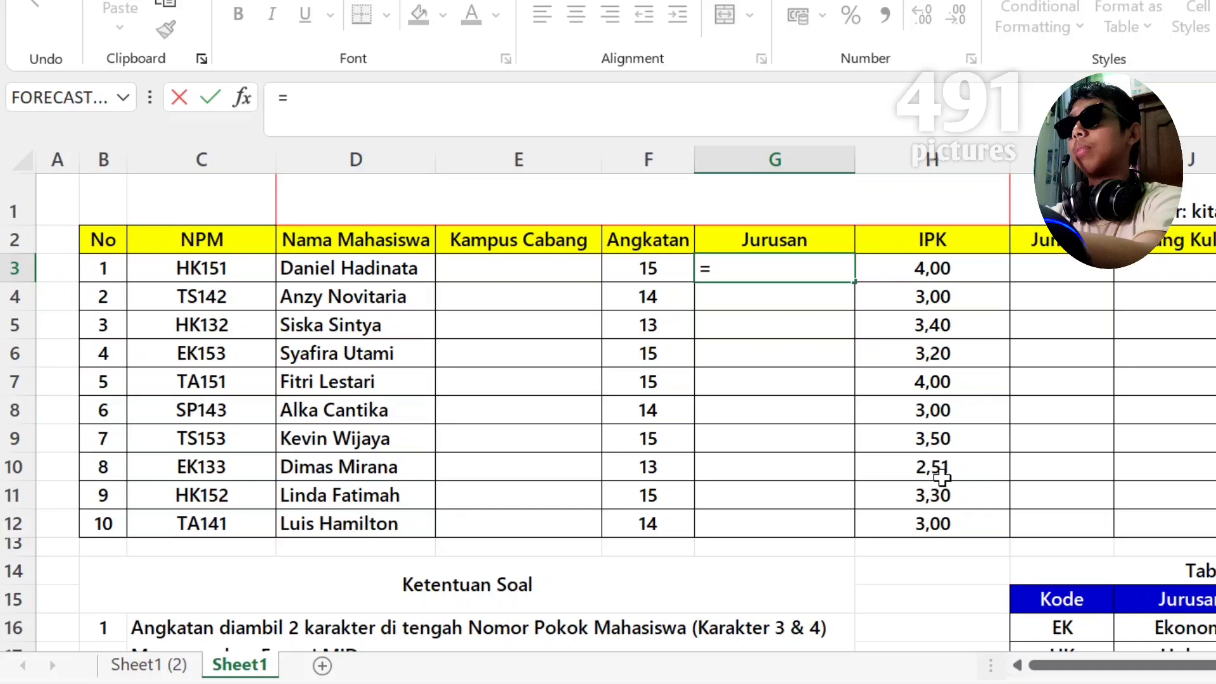
scroll(931, 481, "down", 2)
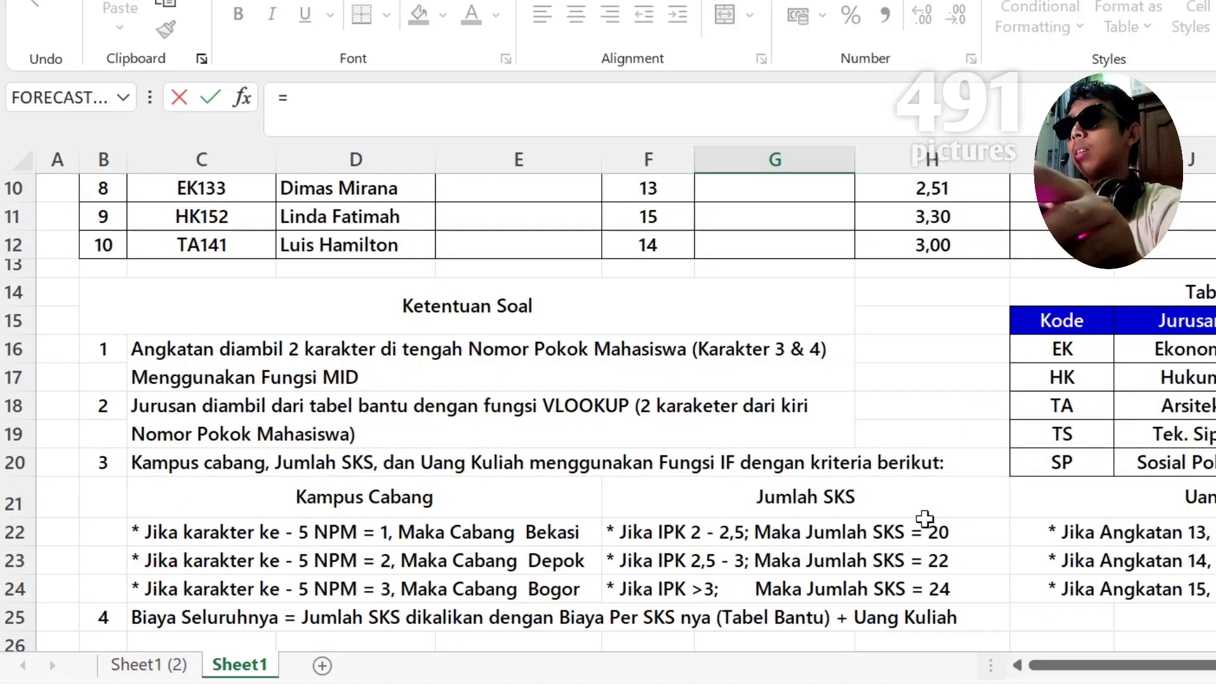
scroll(736, 448, "up", 3)
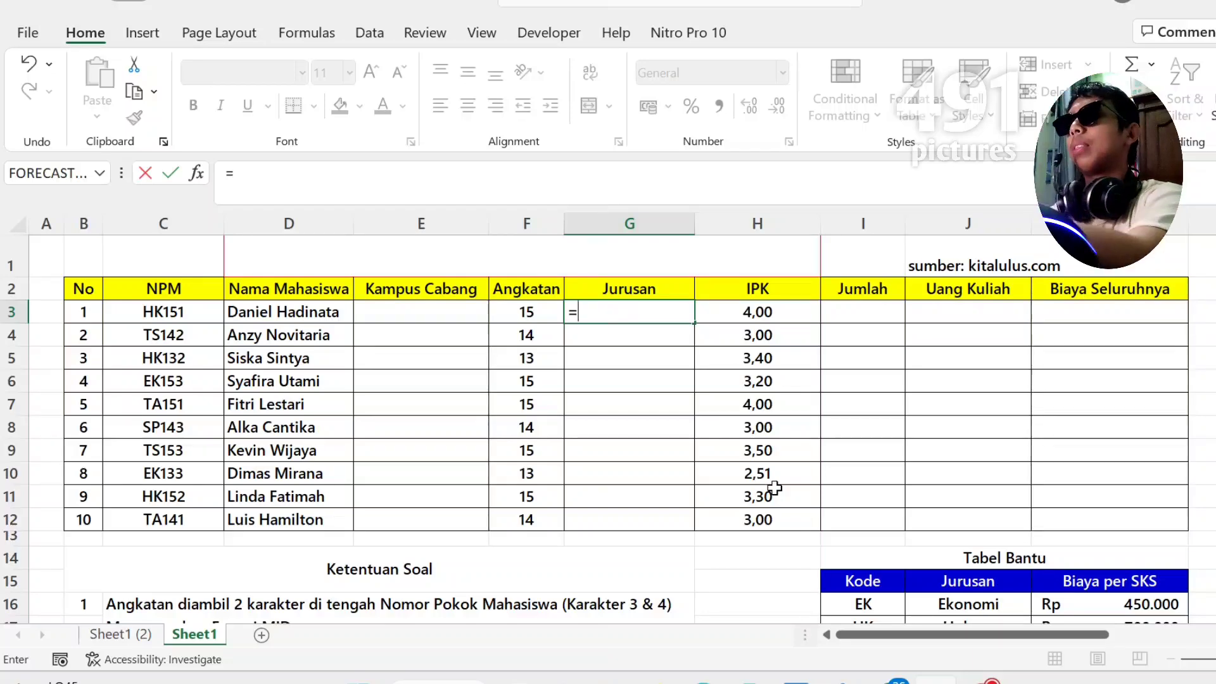
type("index(")
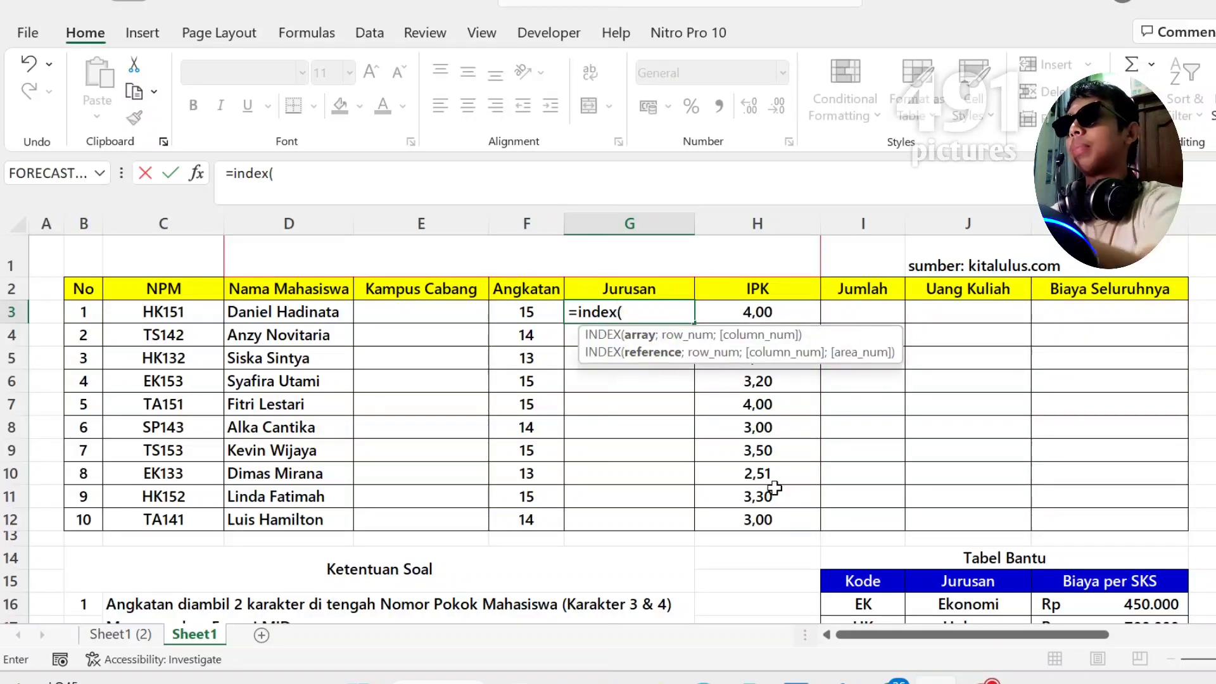
scroll(732, 494, "down", 2)
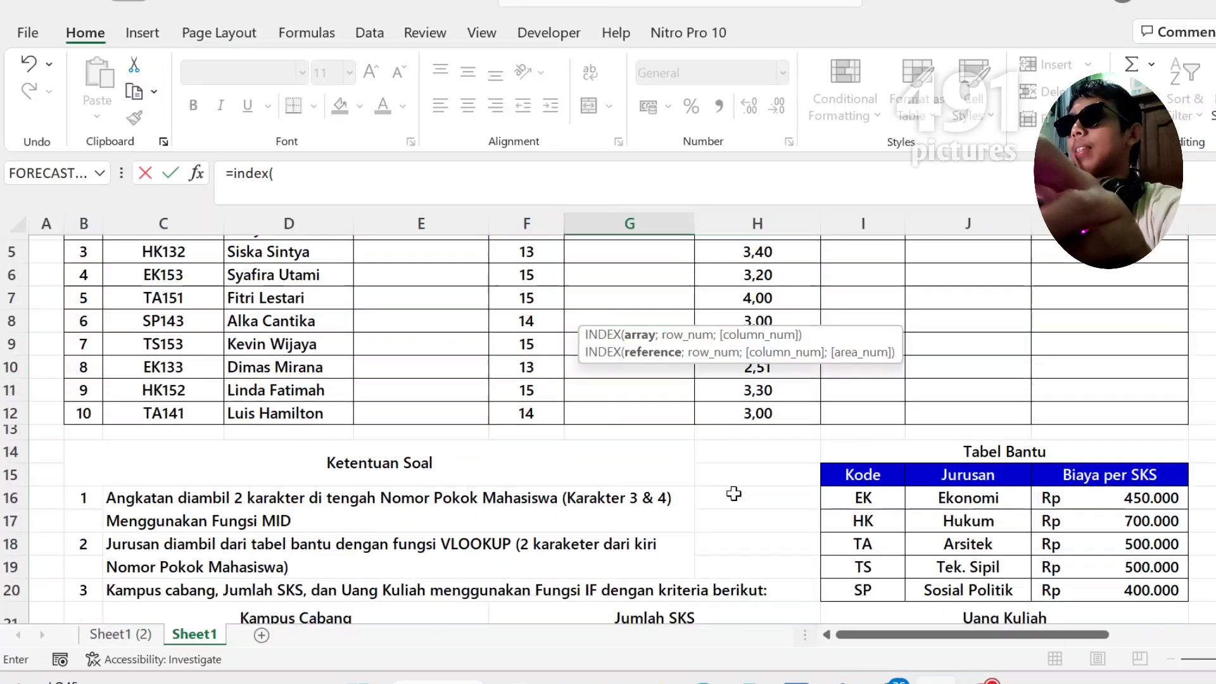
left_click(876, 451)
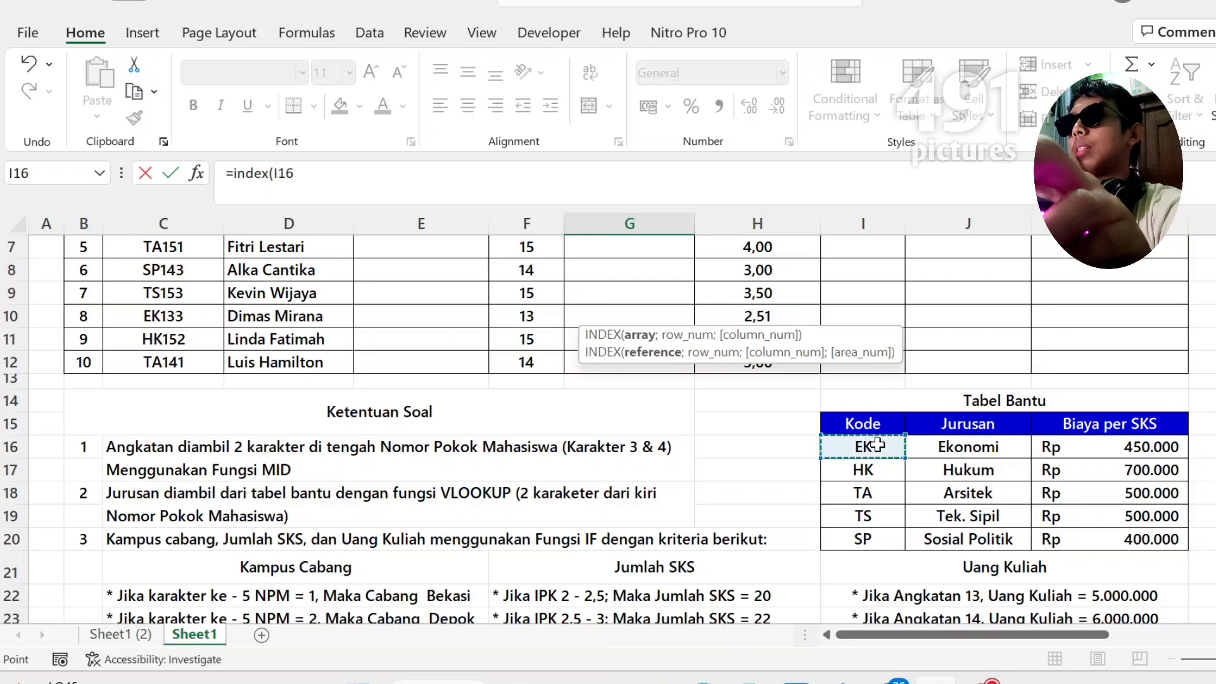
left_click_drag(870, 425, 1165, 538)
scroll(535, 452, "up", 2)
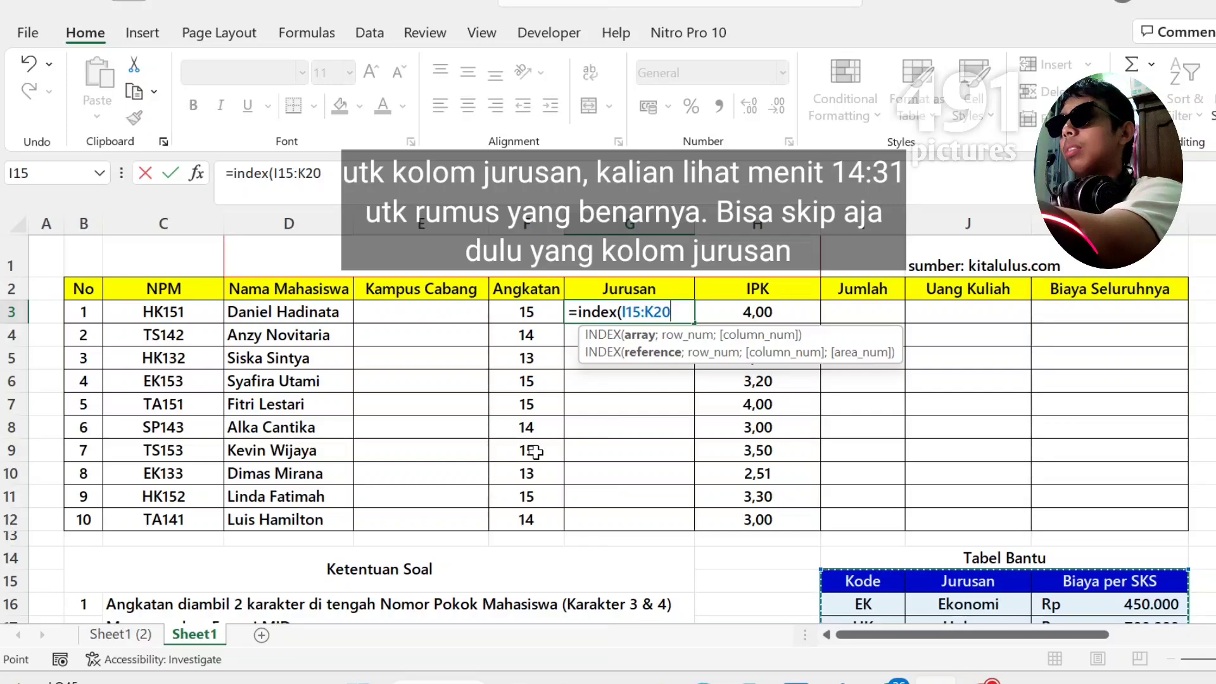
key("F4")
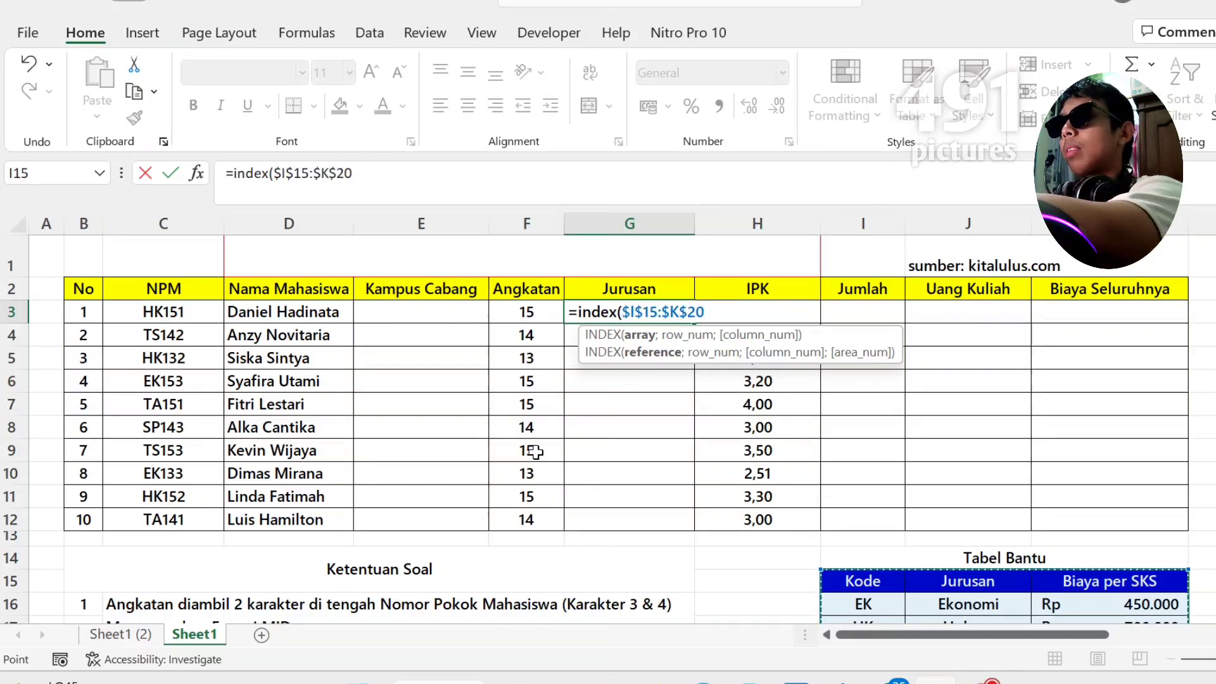
type(";")
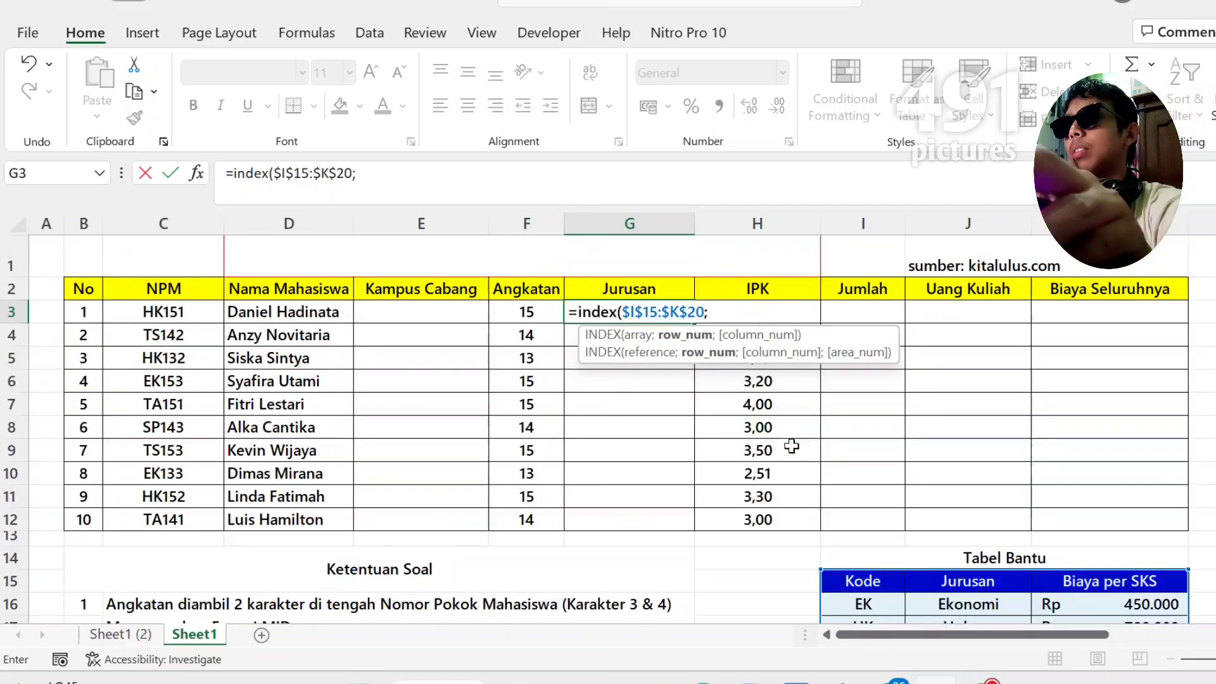
Add a nested MATCH as the row number, using LEFT(C3;2) on the NPM as its lookup value
scroll(803, 507, "down", 1)
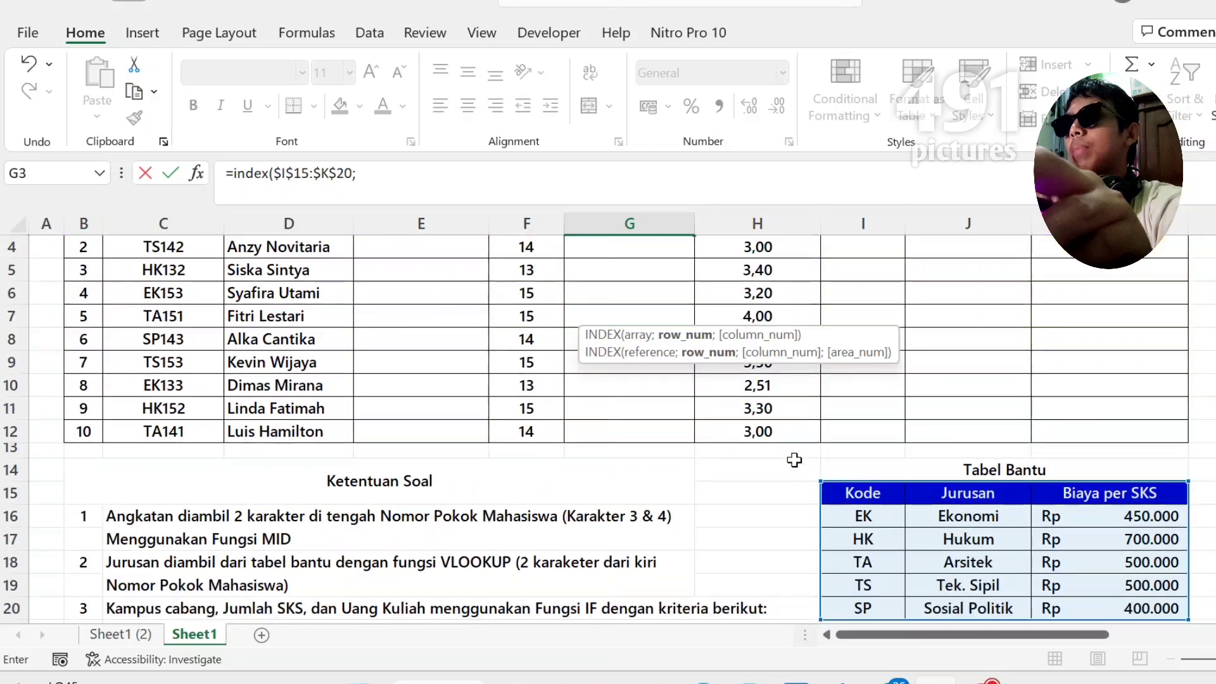
scroll(803, 516, "up", 1)
type("match")
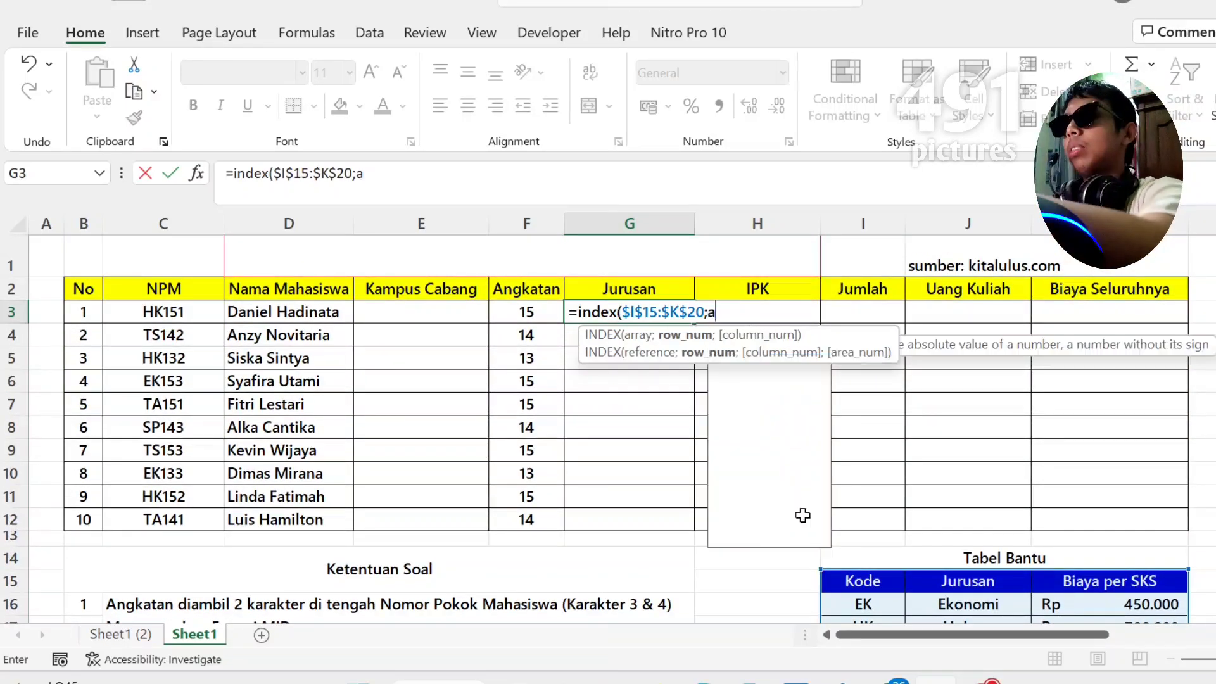
type("(")
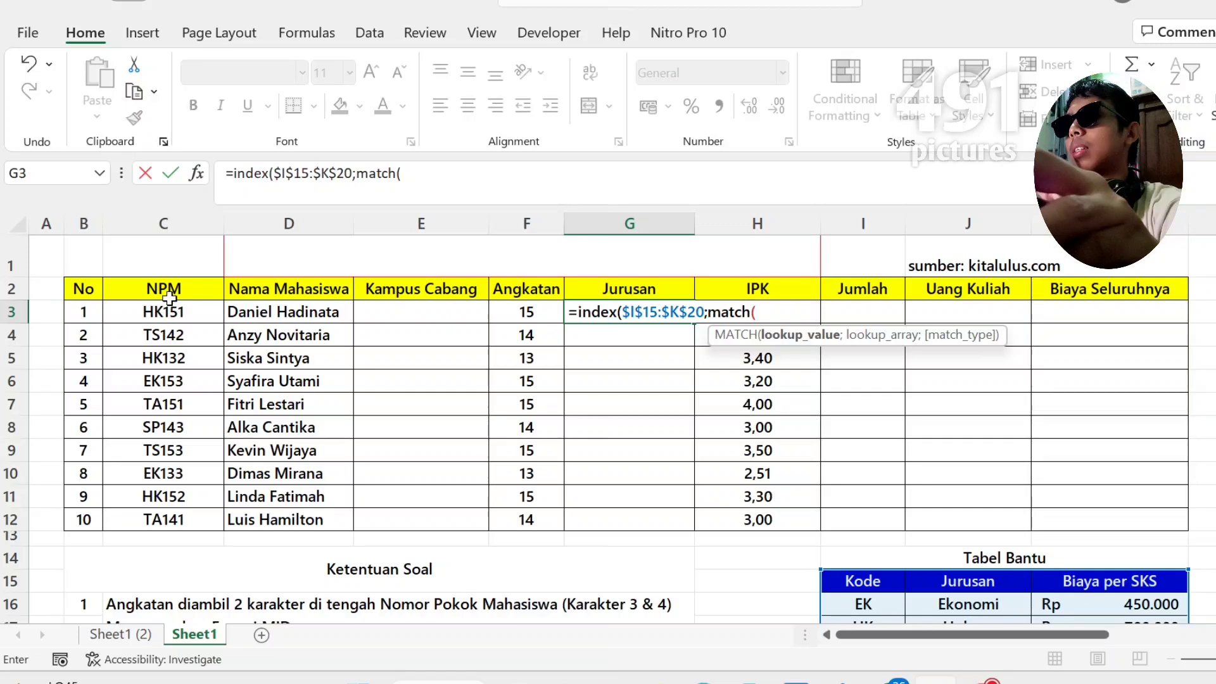
type("e")
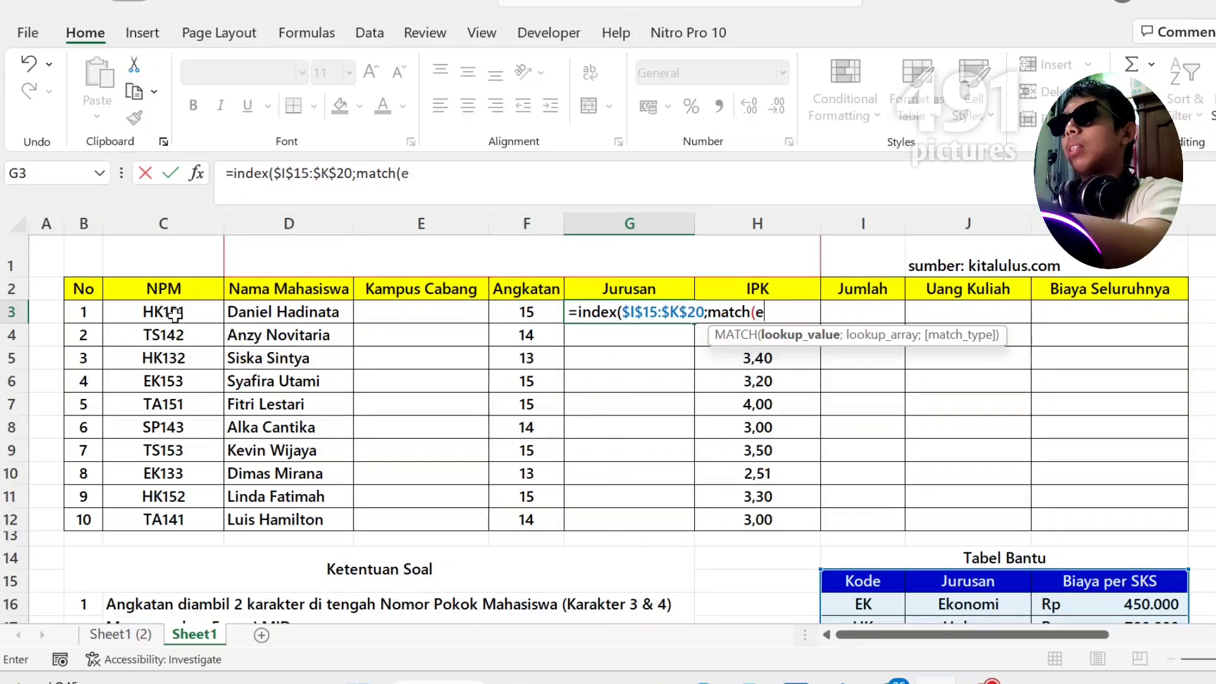
key("BackSpace")
type("left(")
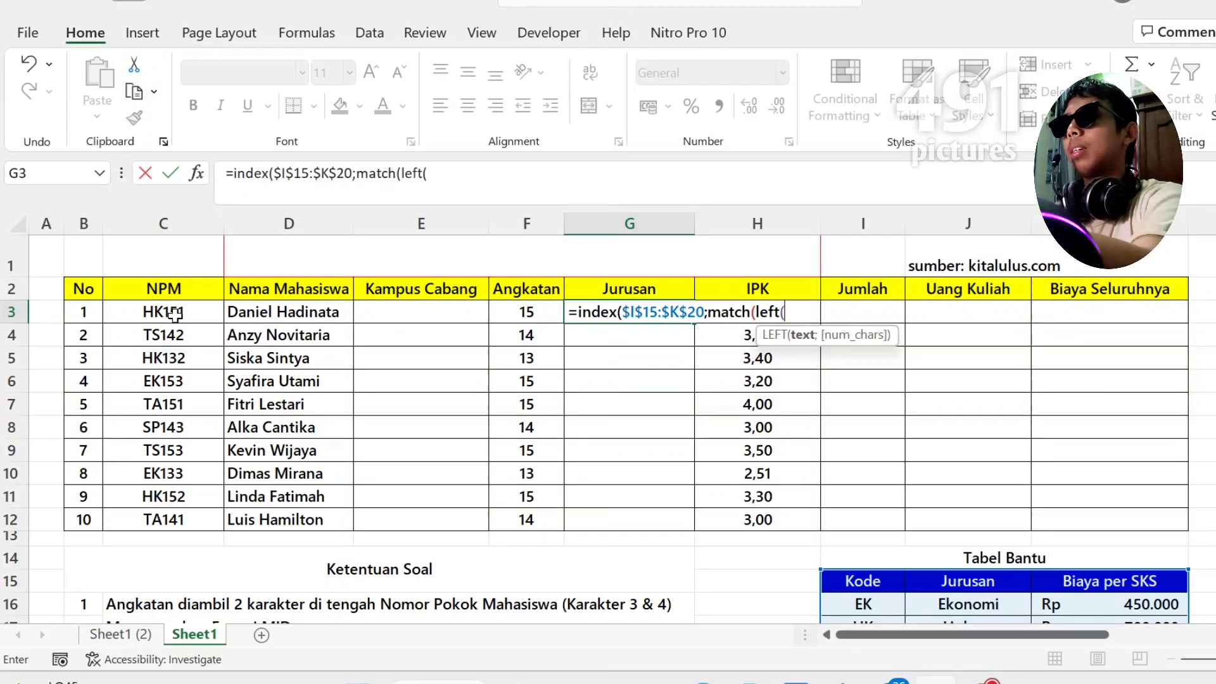
left_click(162, 313)
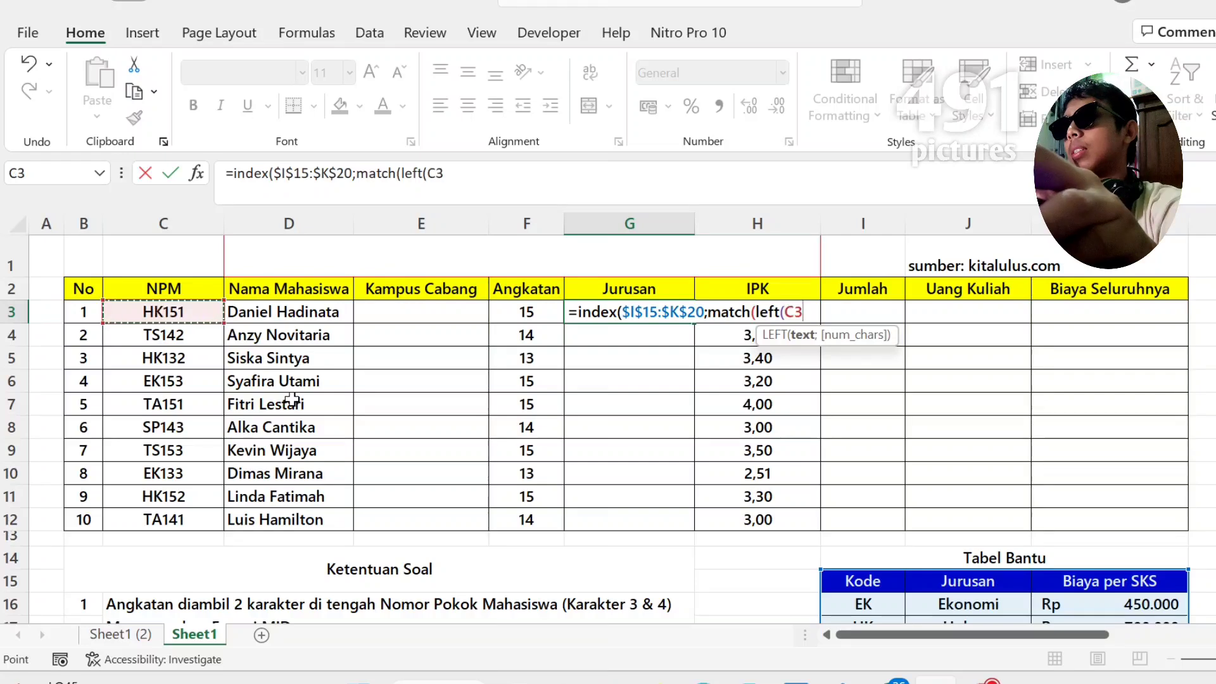
type(";")
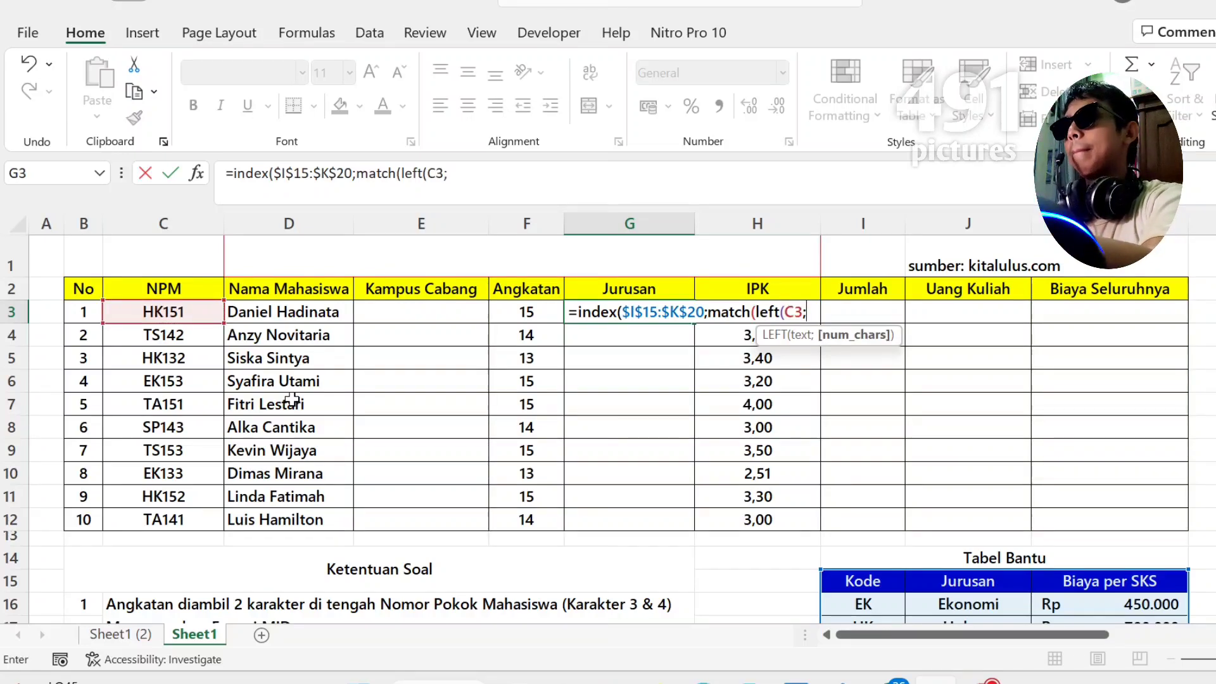
type("2);")
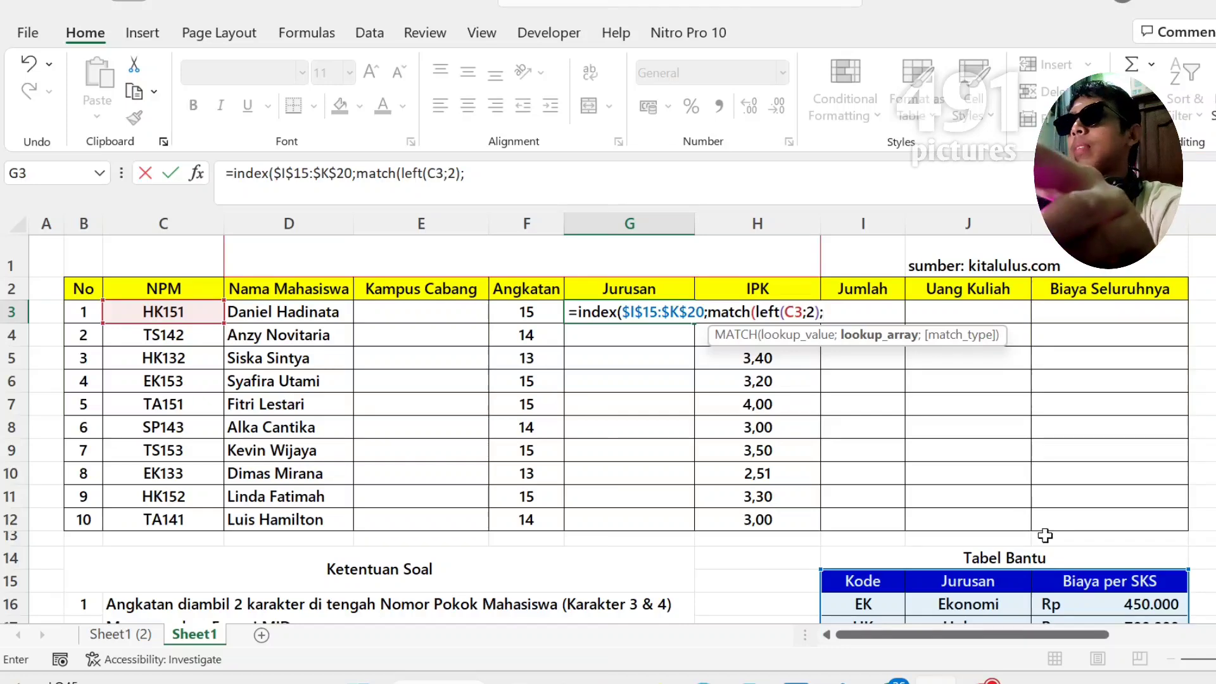
Complete the Jurusan formula with lookup array $I$16:$I$20, match type 0 and column number 2, and enter it
scroll(930, 434, "down", 2)
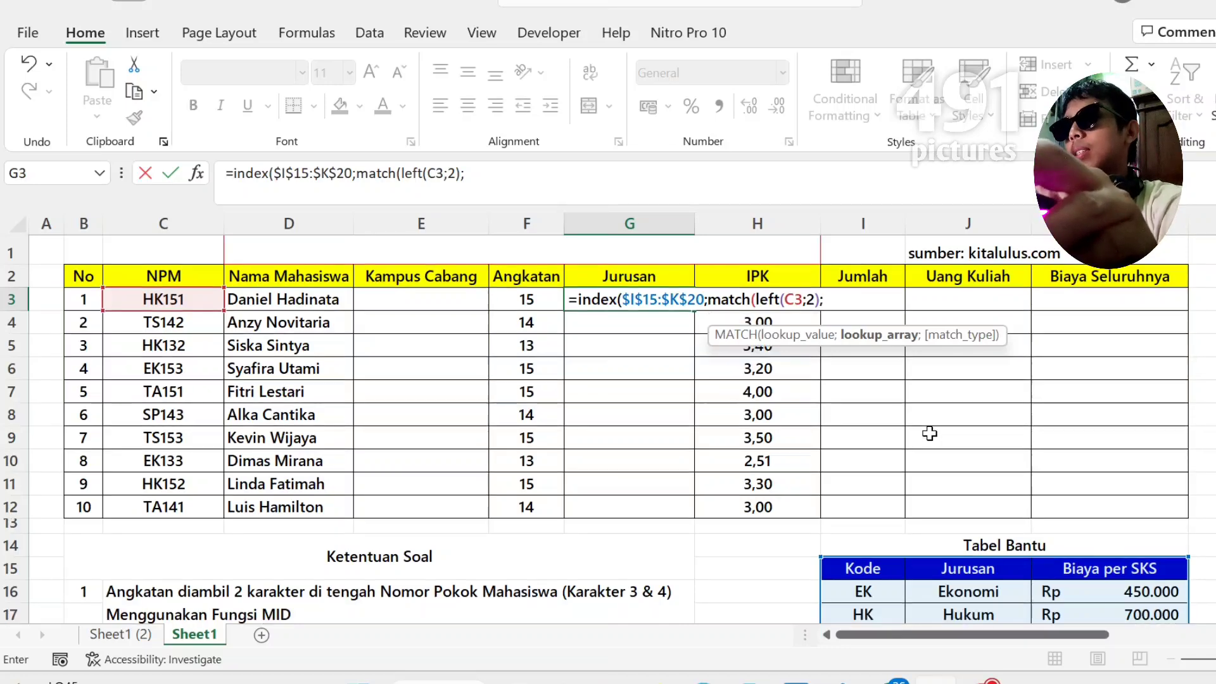
scroll(889, 441, "up", 2)
scroll(890, 441, "down", 2)
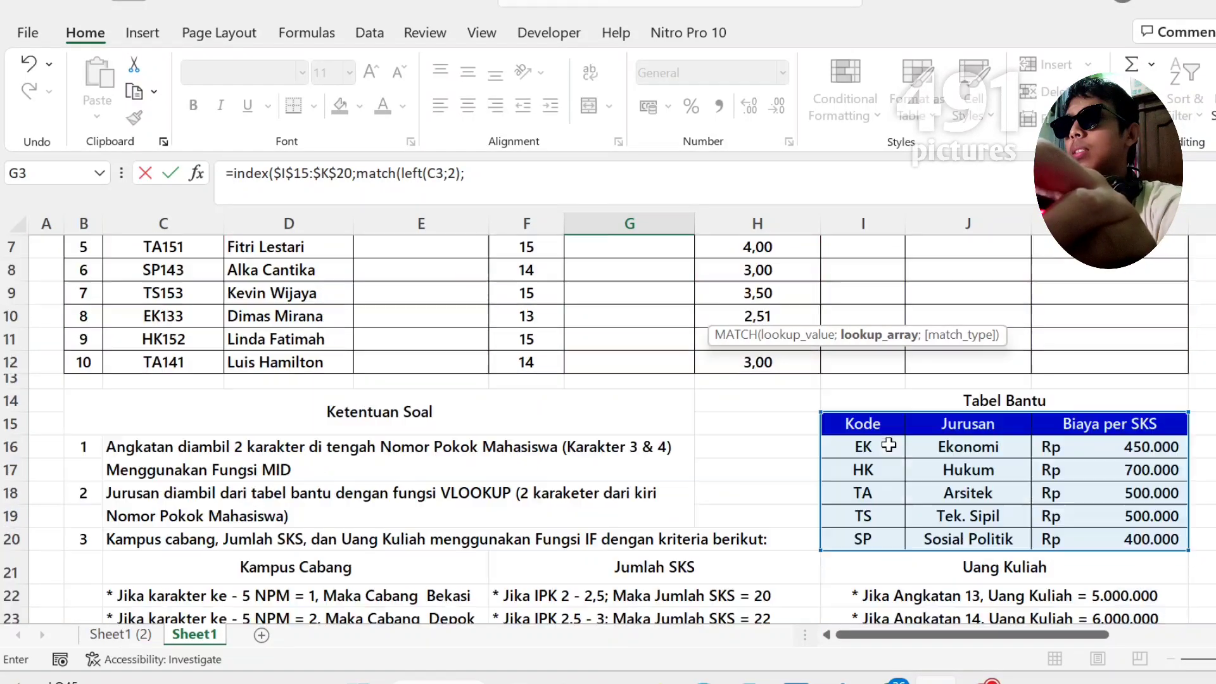
left_click_drag(885, 443, 877, 541)
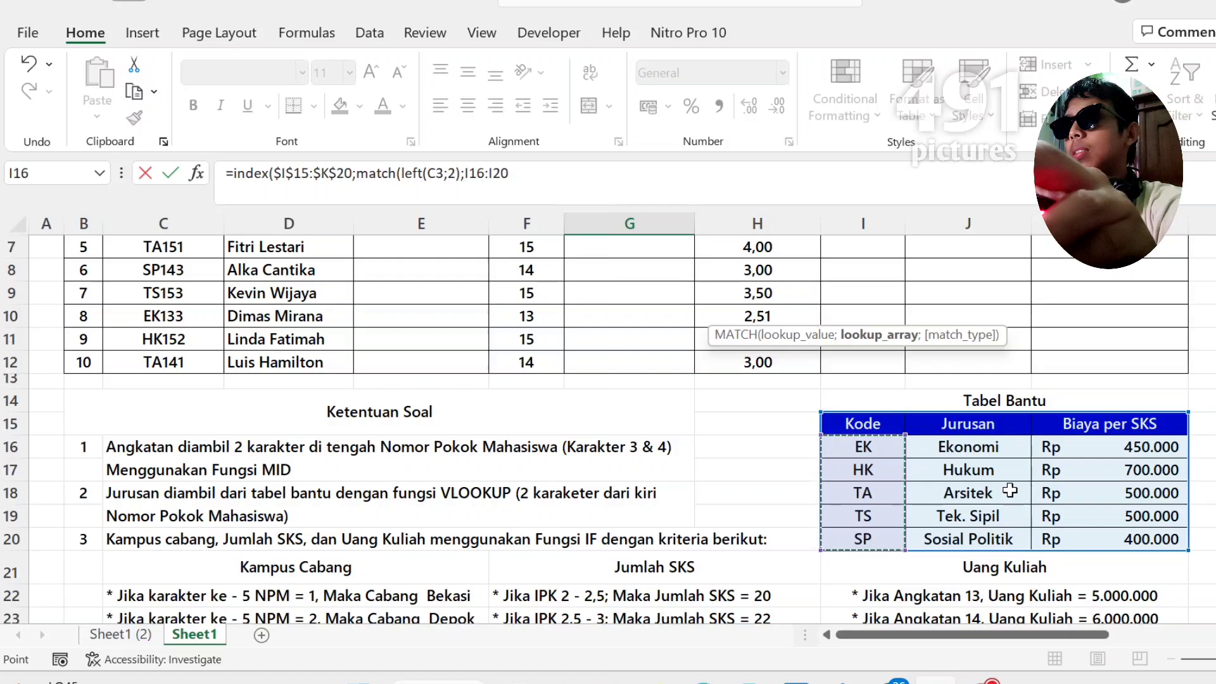
scroll(1005, 491, "up", 2)
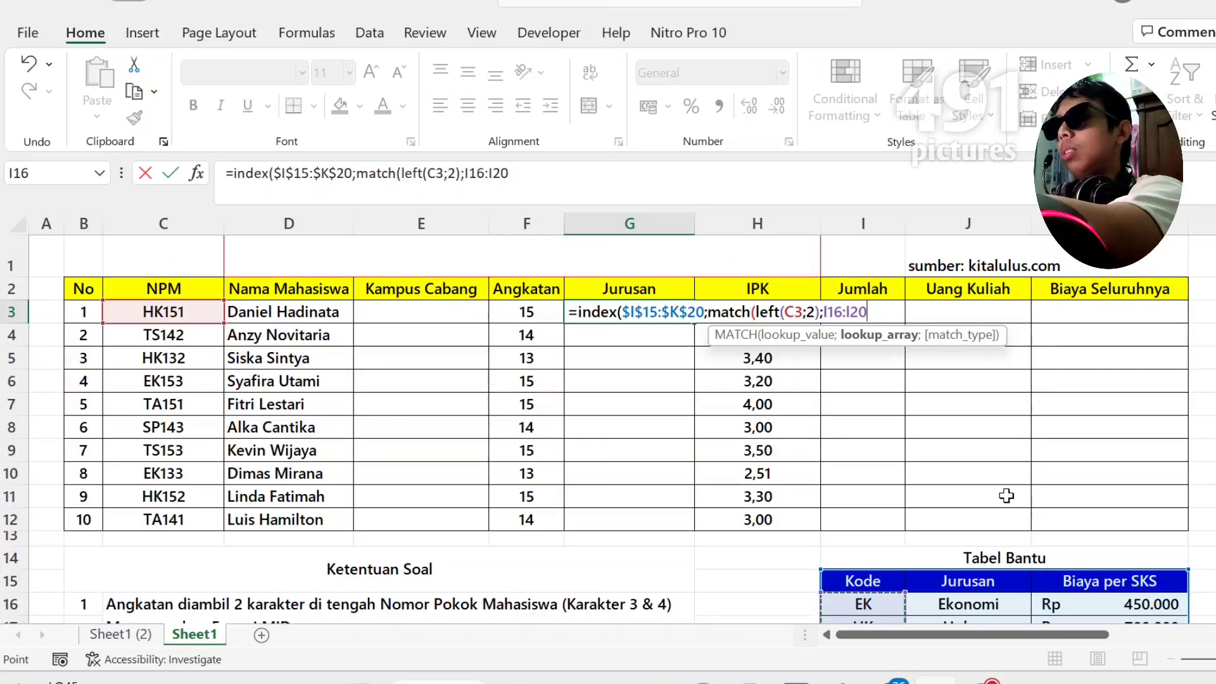
key("F4")
type(";0")
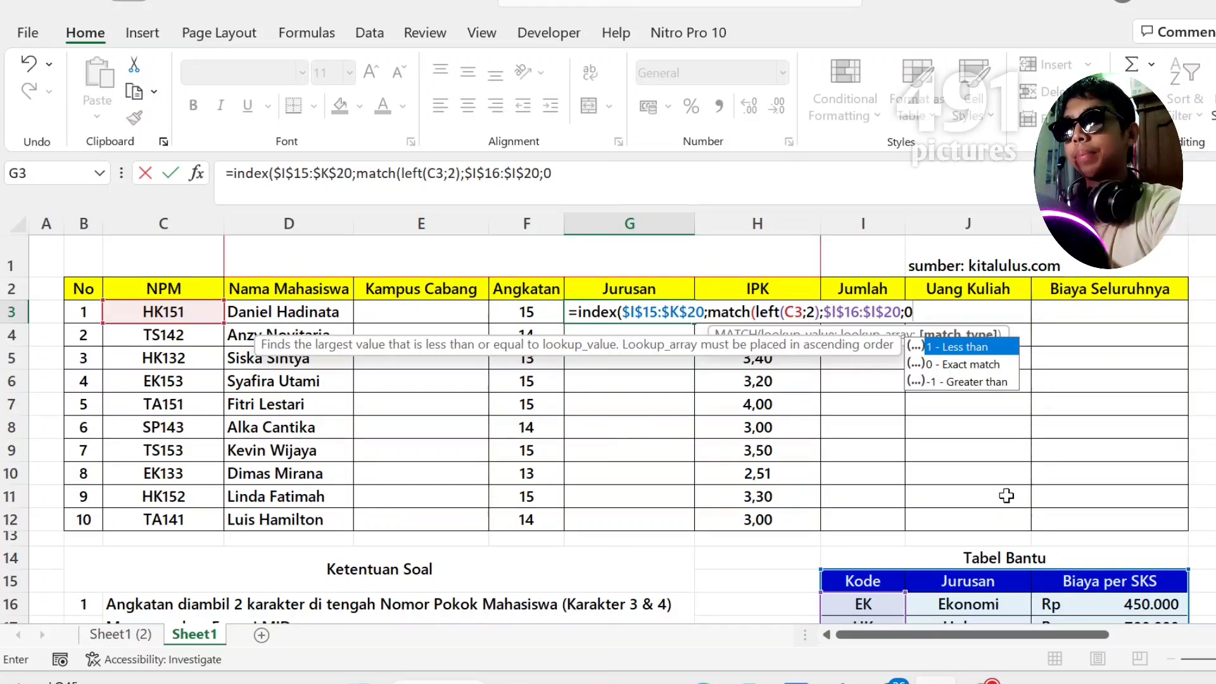
type(");")
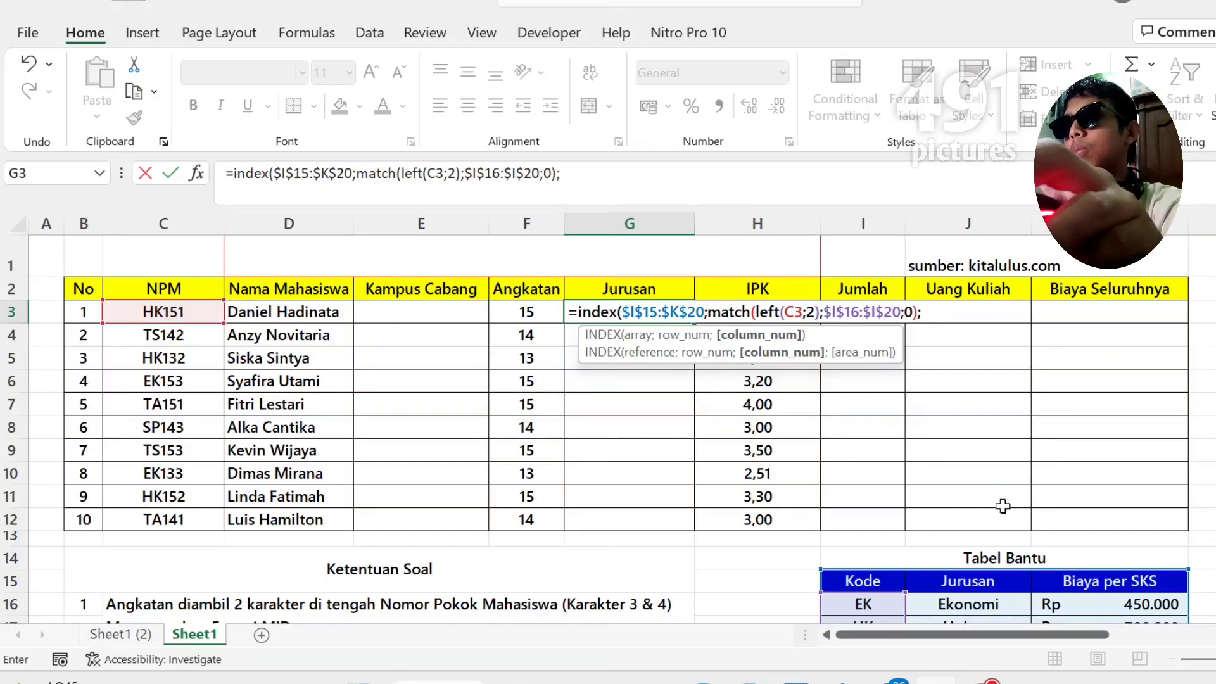
type("2)")
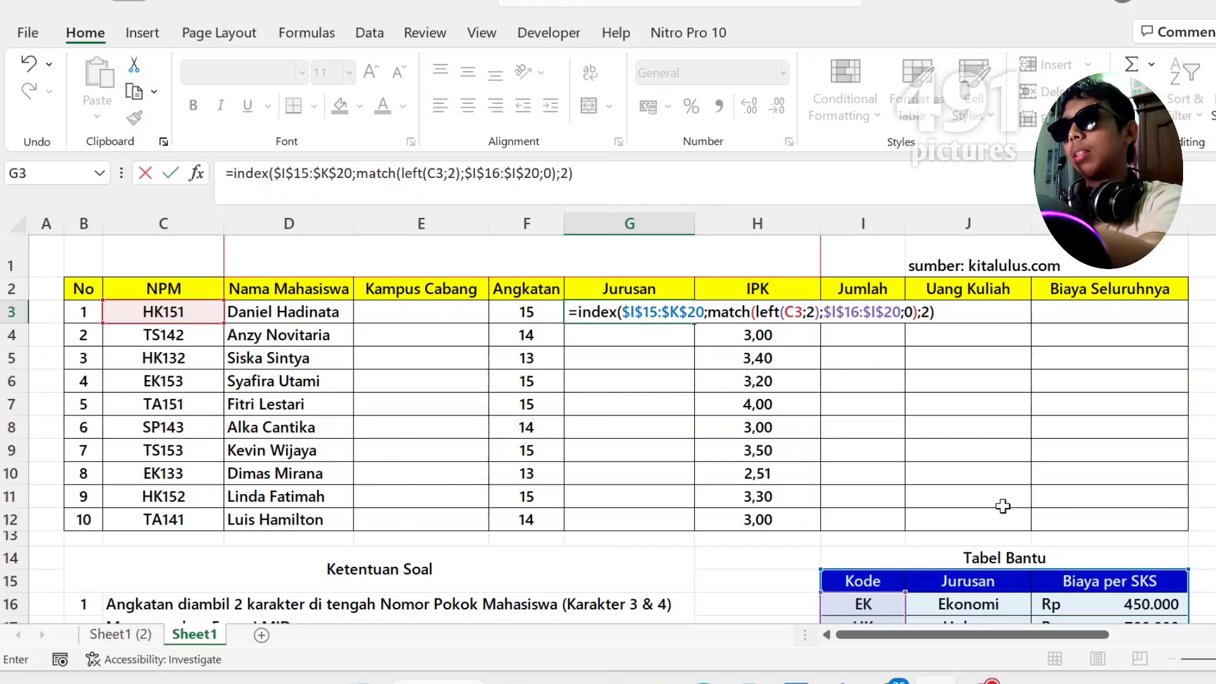
key("Return")
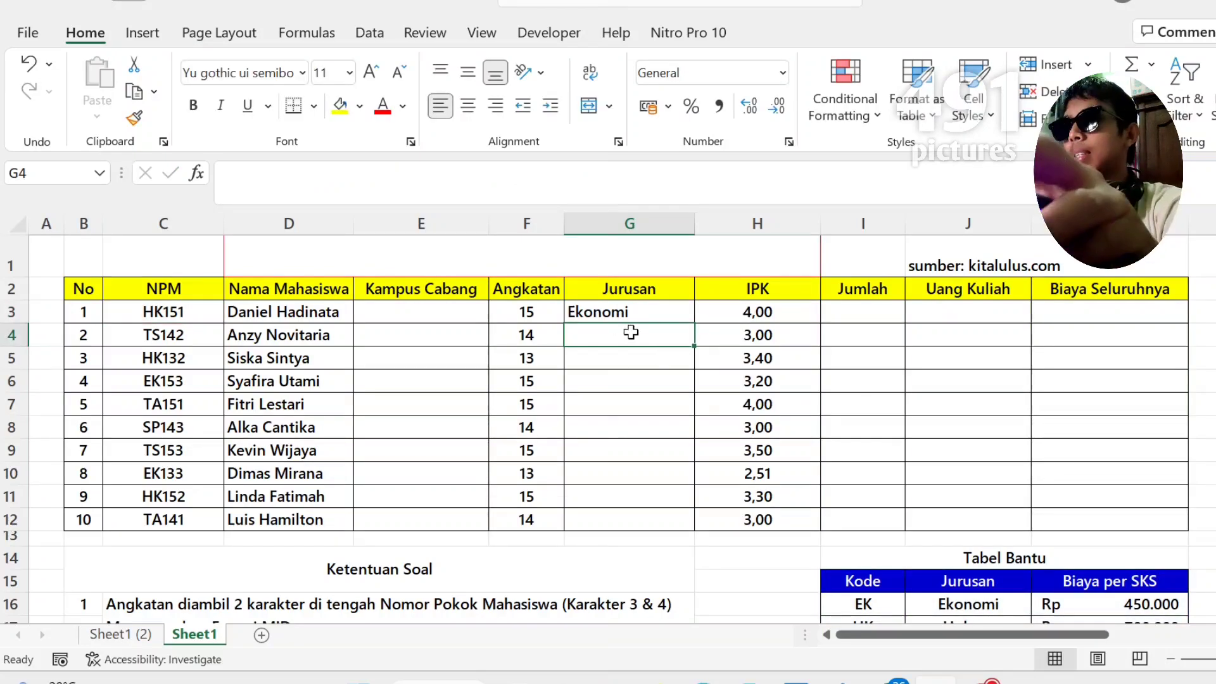
Fill the Jurusan formula from G3 down to G12
left_click(658, 314)
left_click_drag(695, 325, 680, 519)
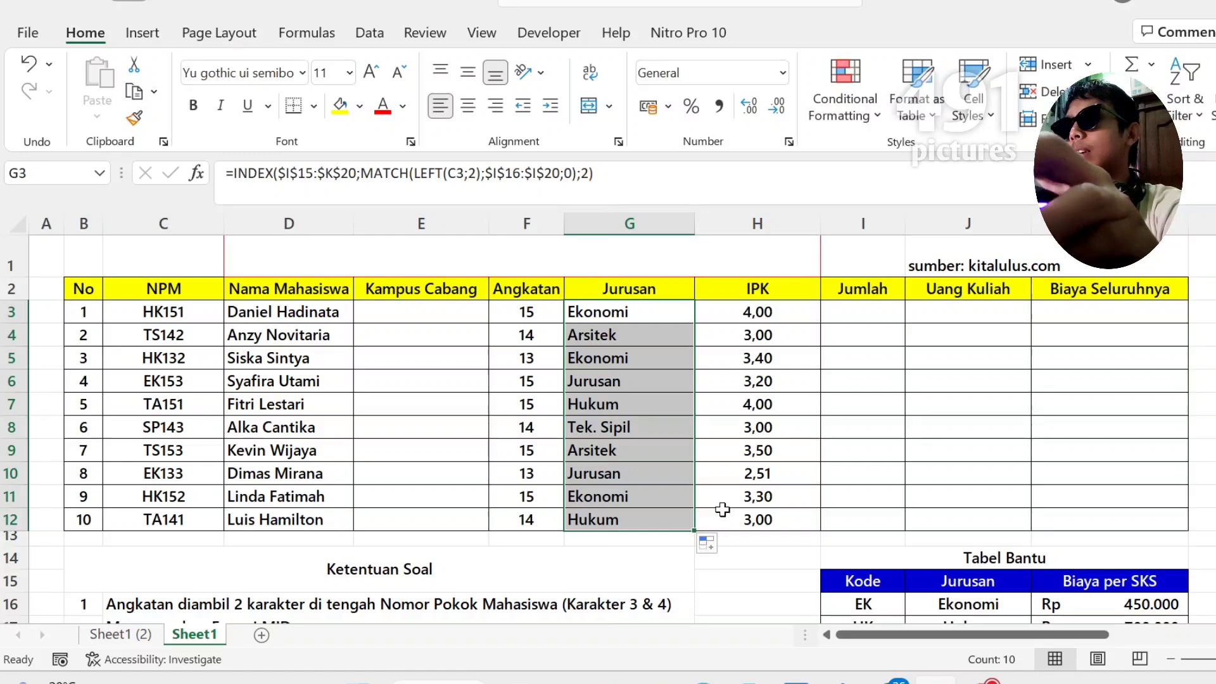
left_click(800, 398)
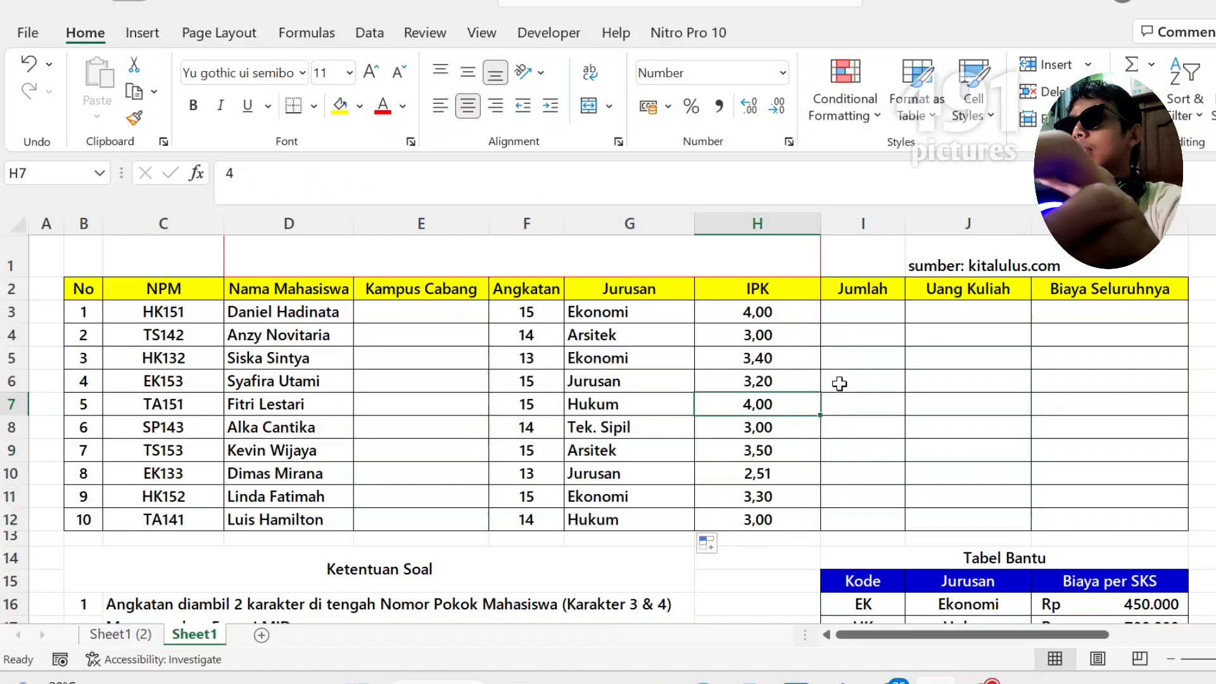
Review the Kampus Cabang criteria and start an IFS formula in the column's first cell, E3
scroll(840, 383, "down", 2)
scroll(760, 437, "down", 3)
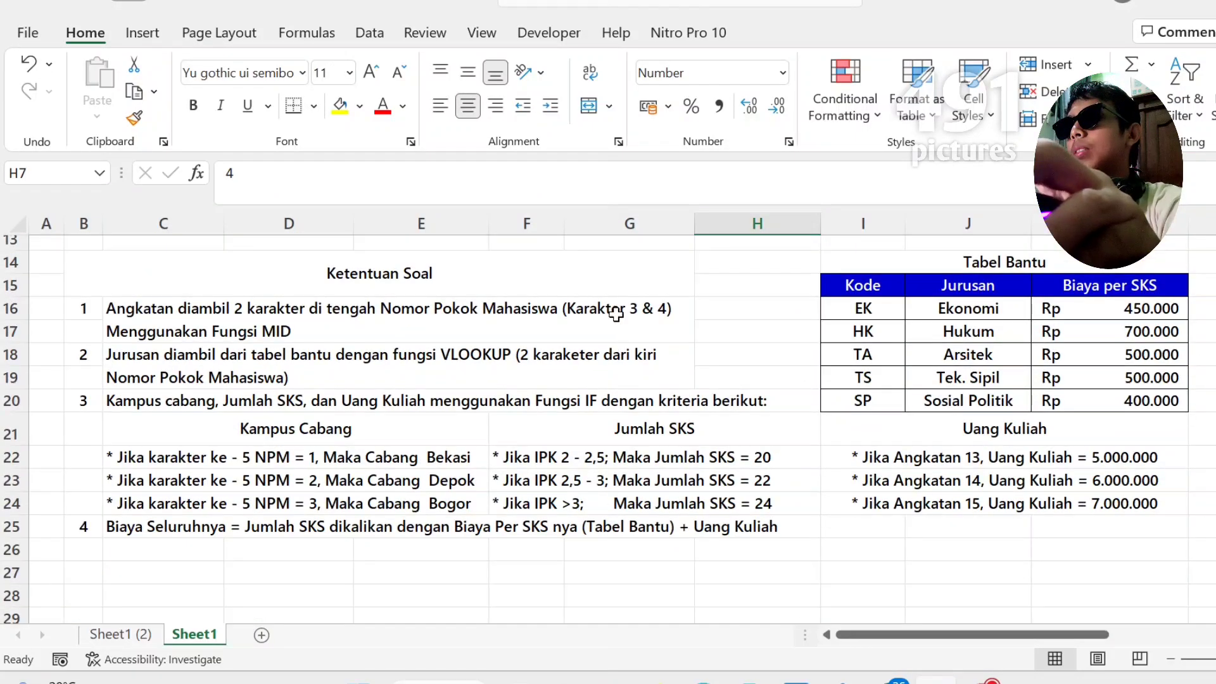
scroll(617, 316, "up", 5)
scroll(626, 323, "down", 4)
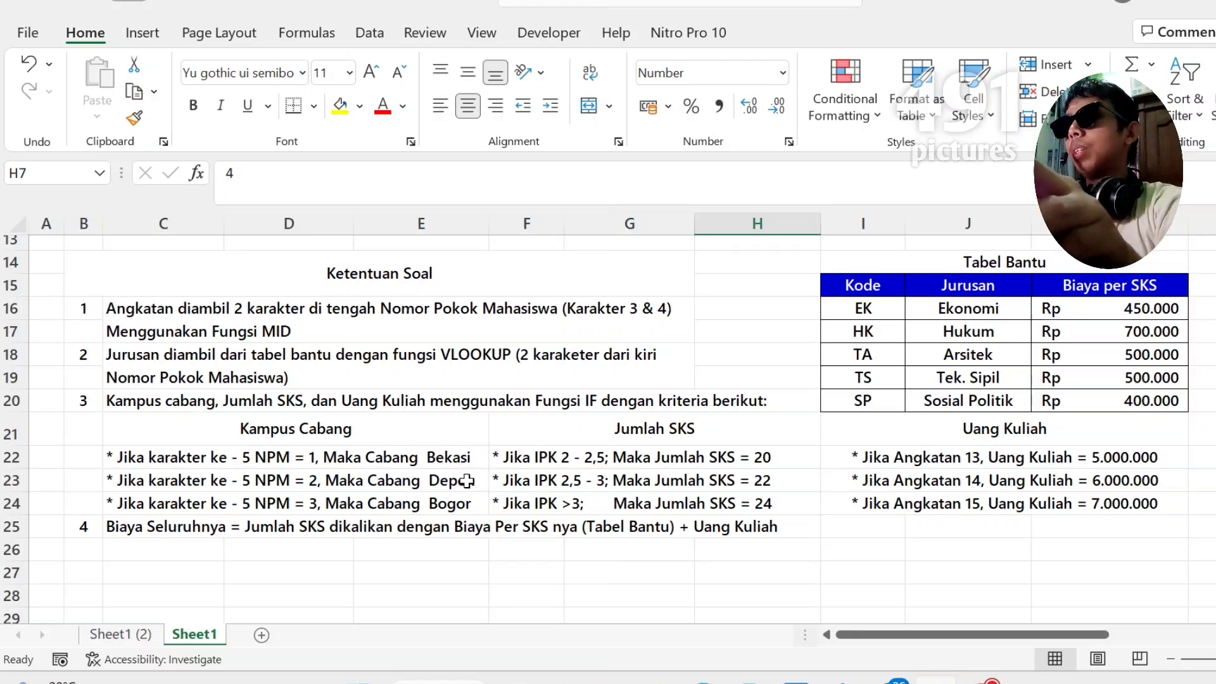
scroll(467, 494, "up", 4)
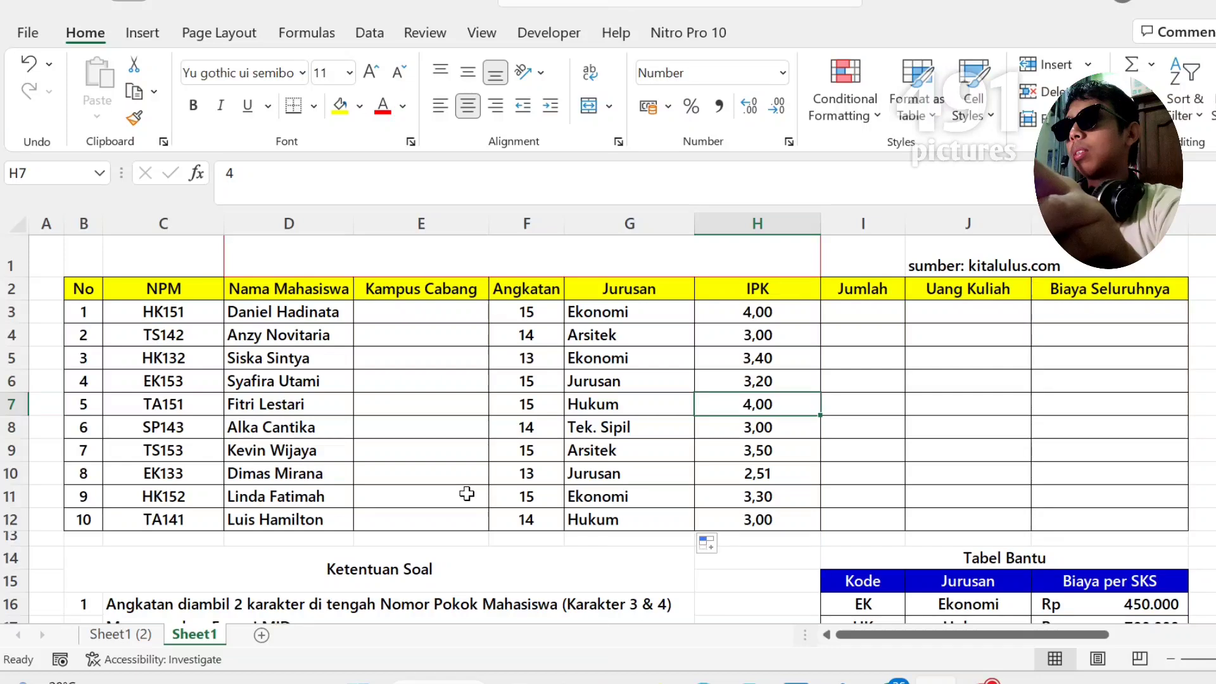
left_click(424, 320)
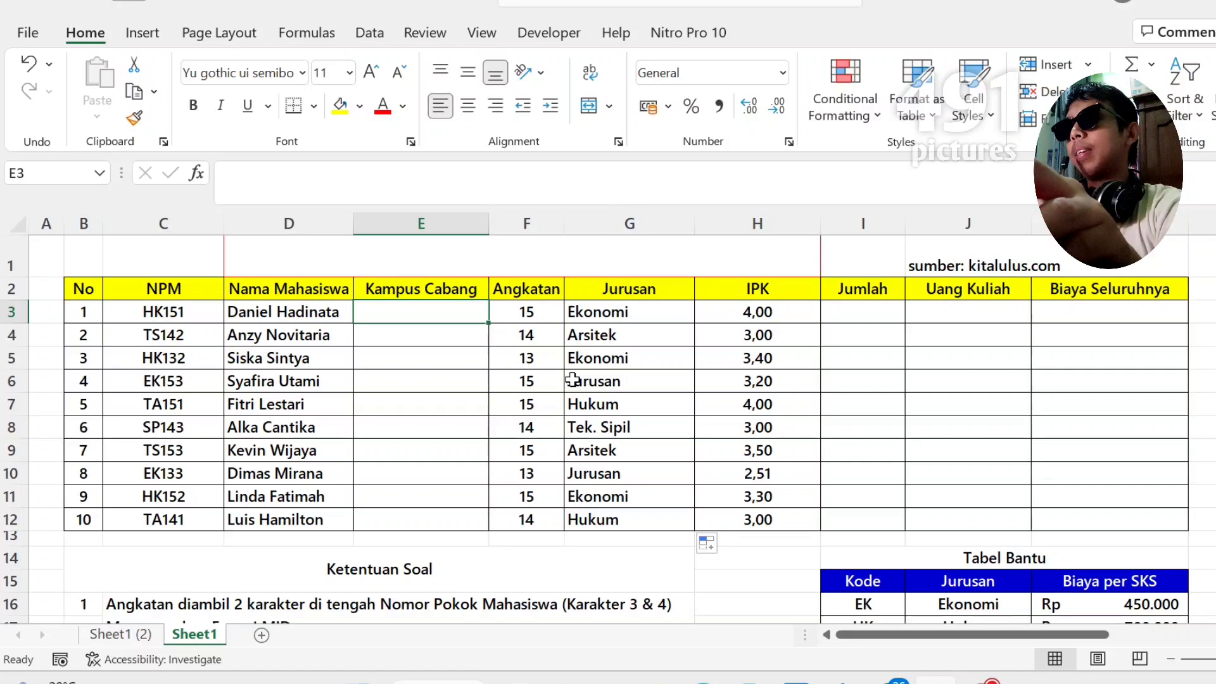
type("=")
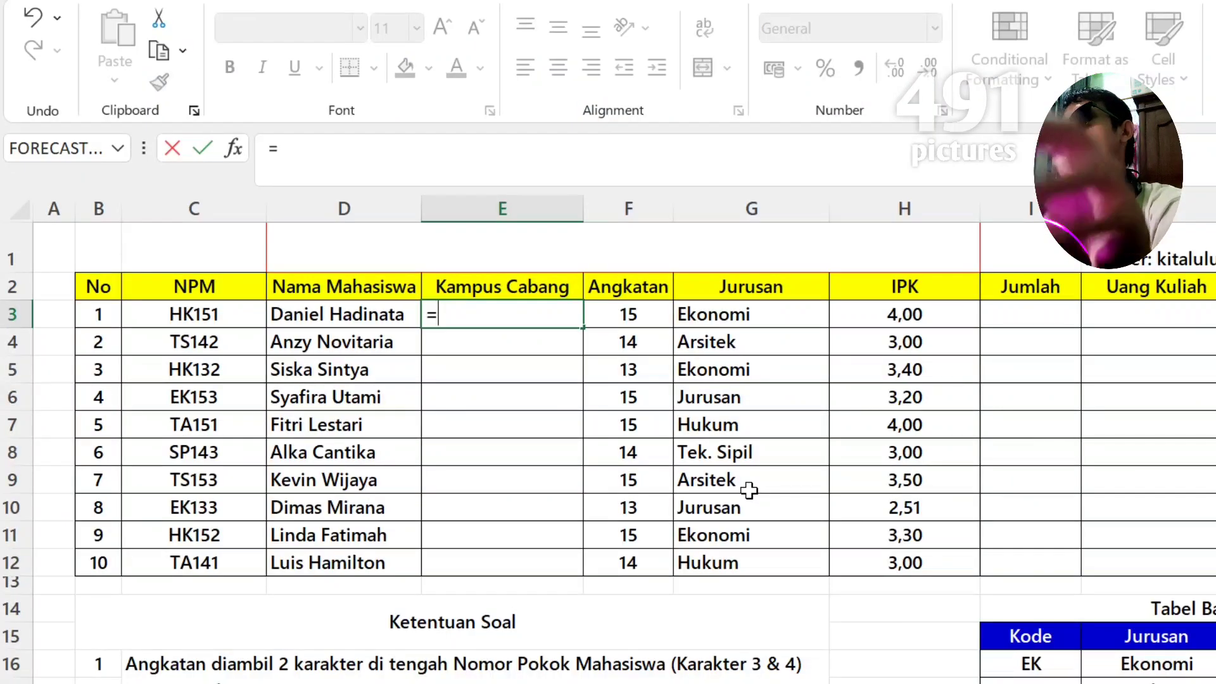
type("f")
key("BackSpace")
type("i")
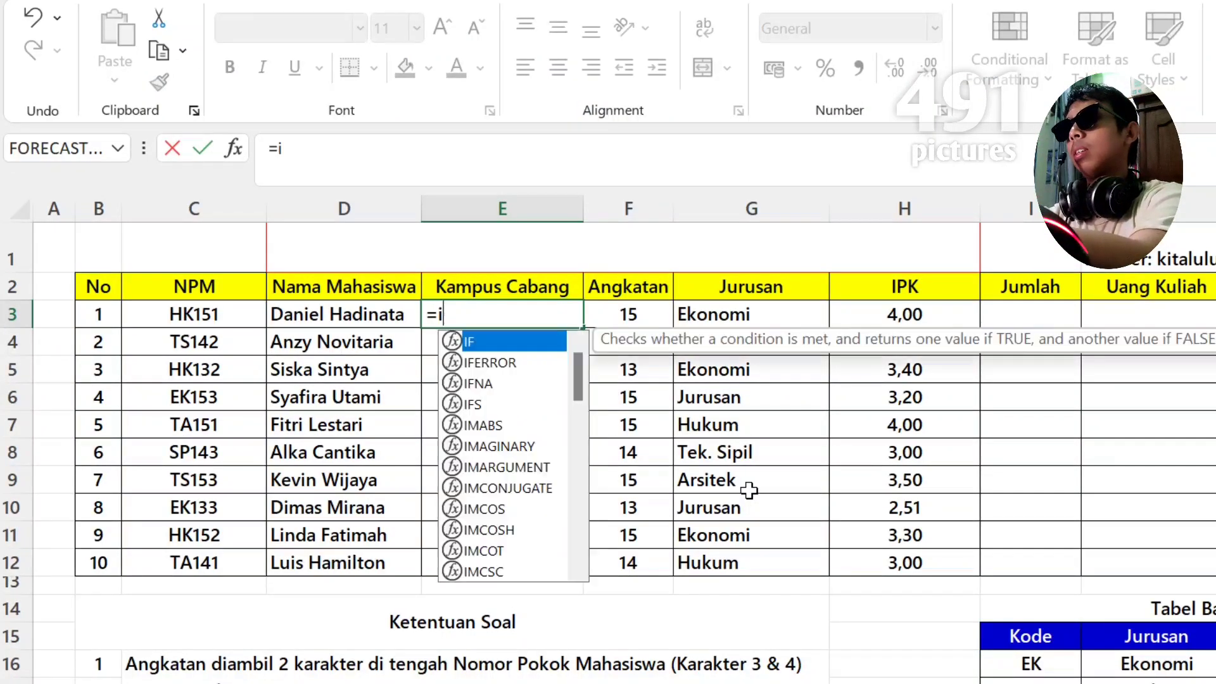
type("fs")
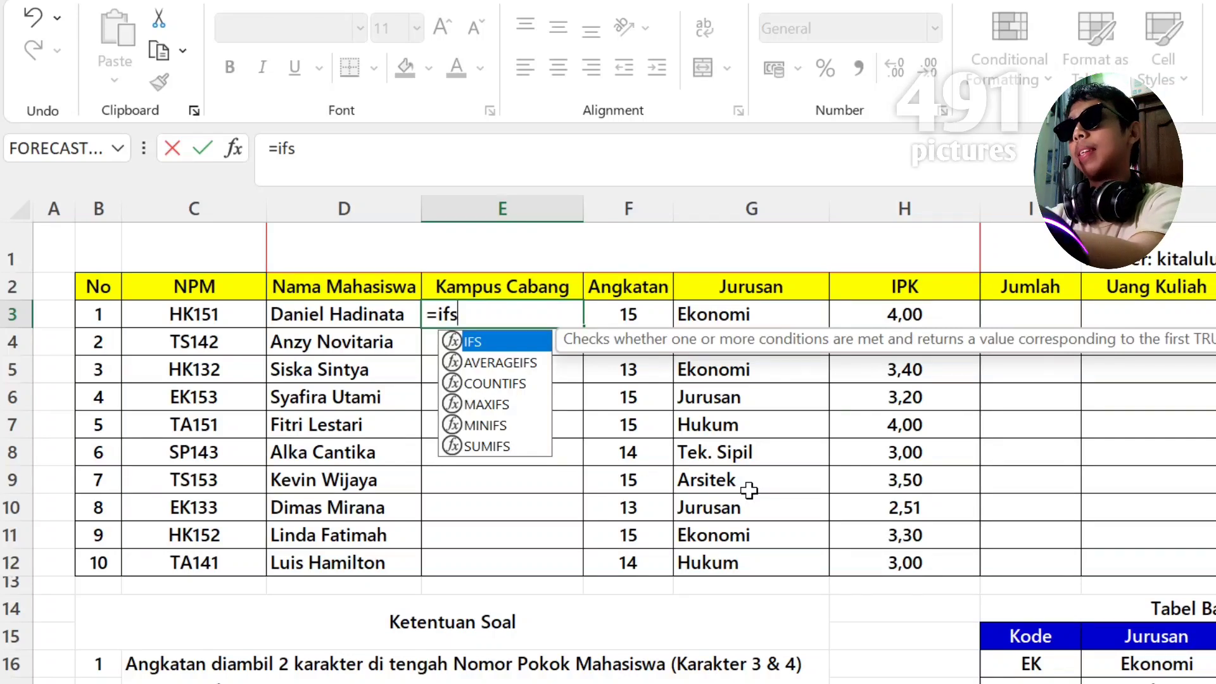
key("BackSpace")
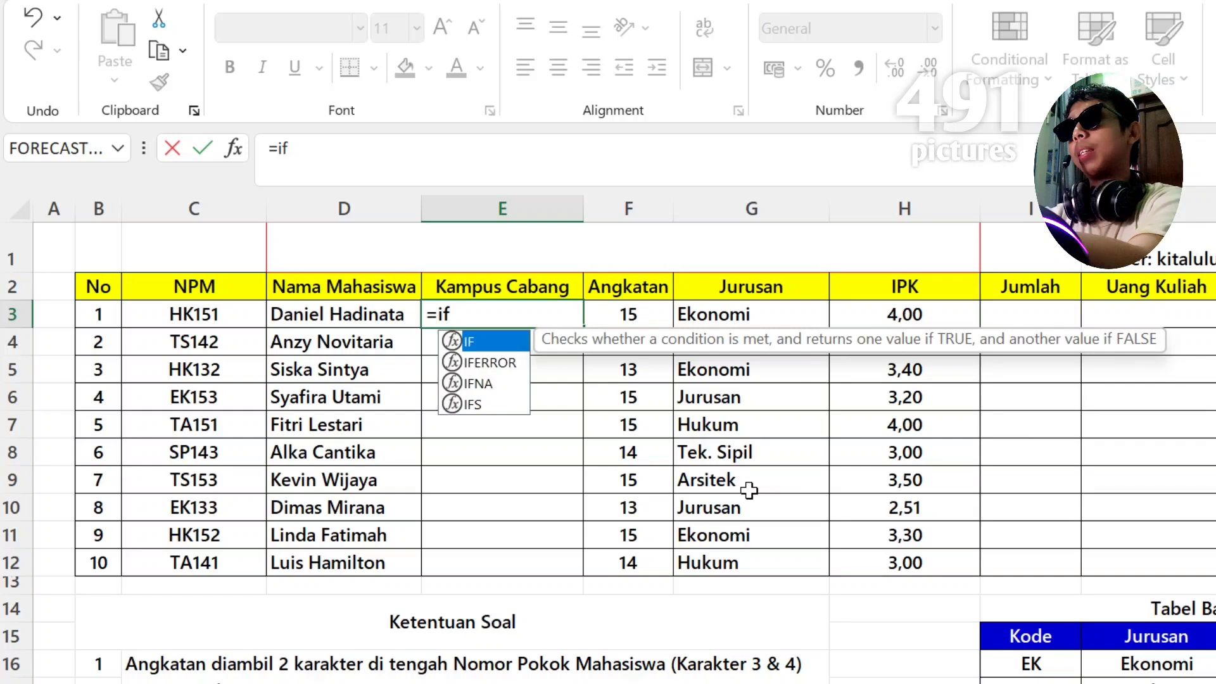
type("s(")
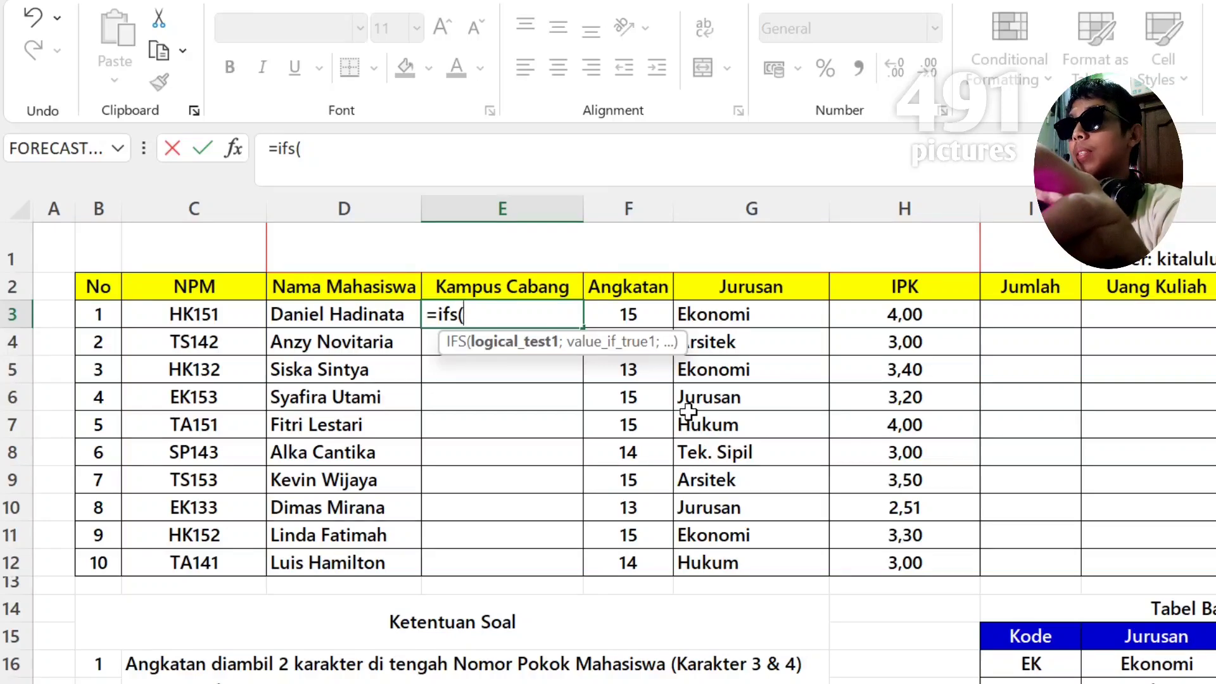
Add RIGHT(C3;1) to the IFS formula to extract the last character of the NPM for the first test
scroll(687, 414, "down", 3)
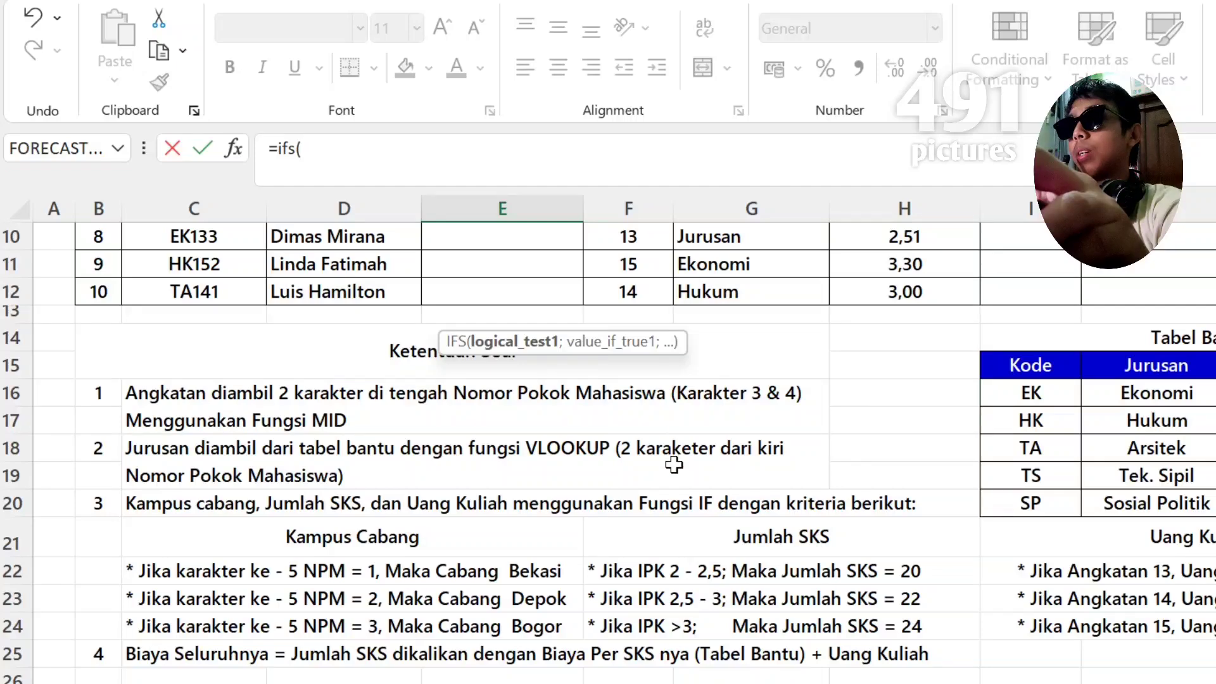
scroll(673, 486, "up", 3)
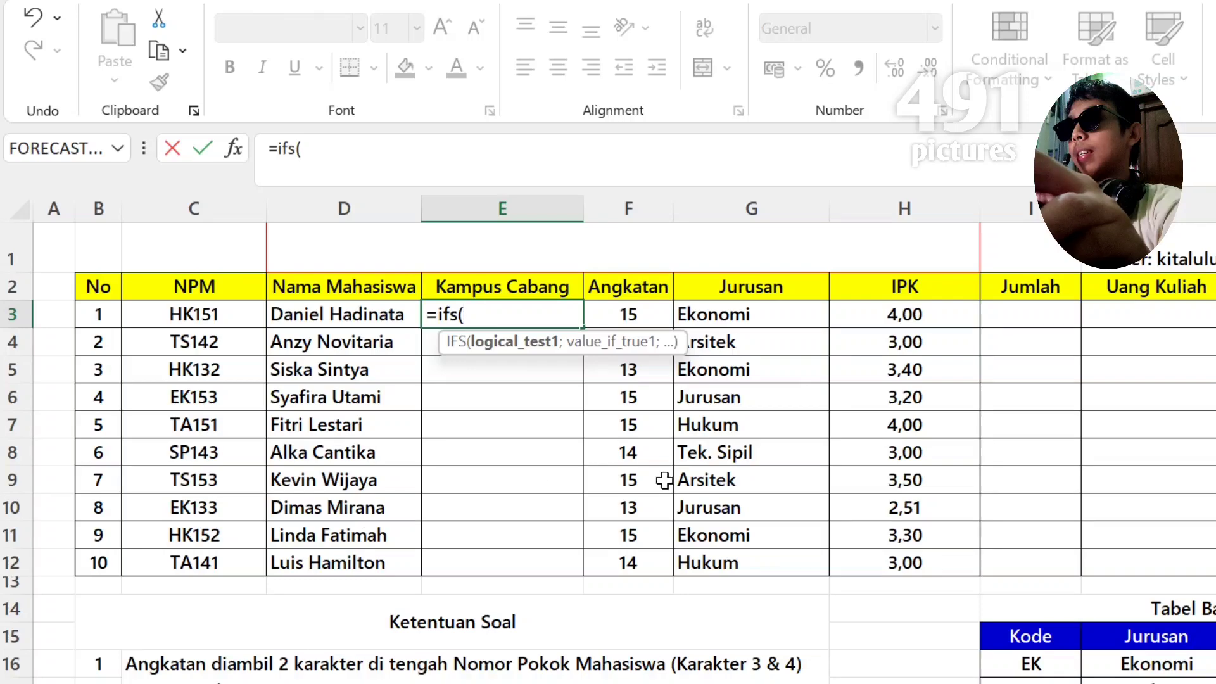
scroll(664, 480, "down", 3)
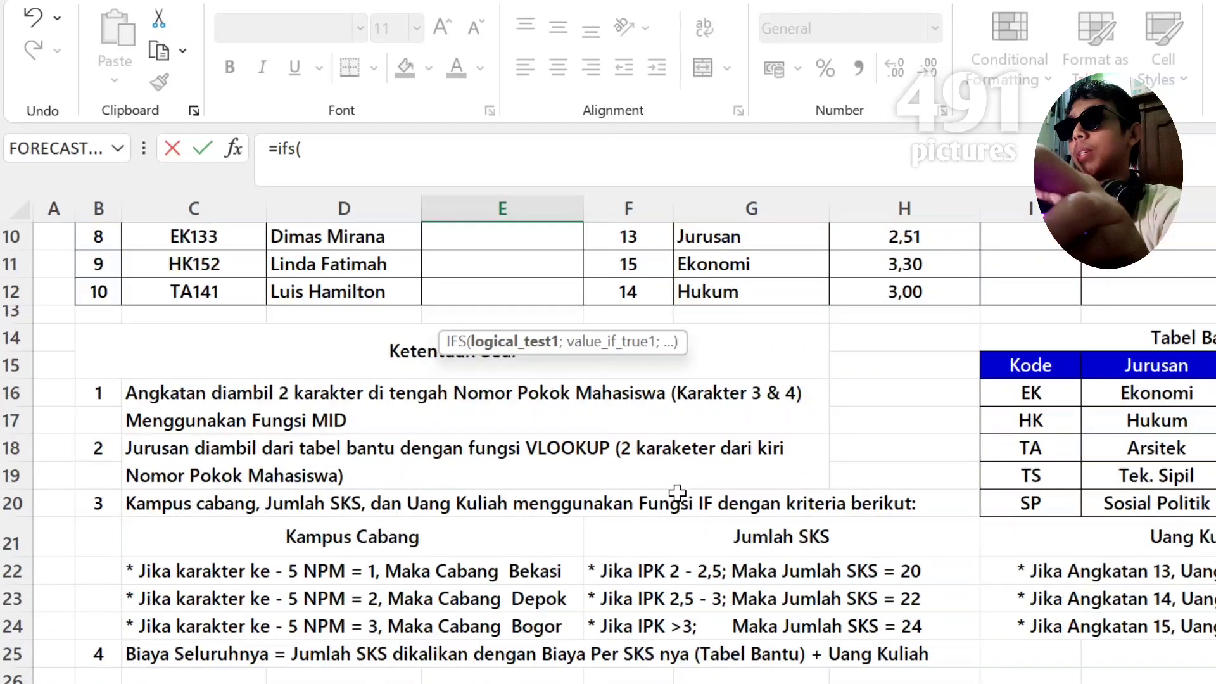
scroll(674, 516, "up", 3)
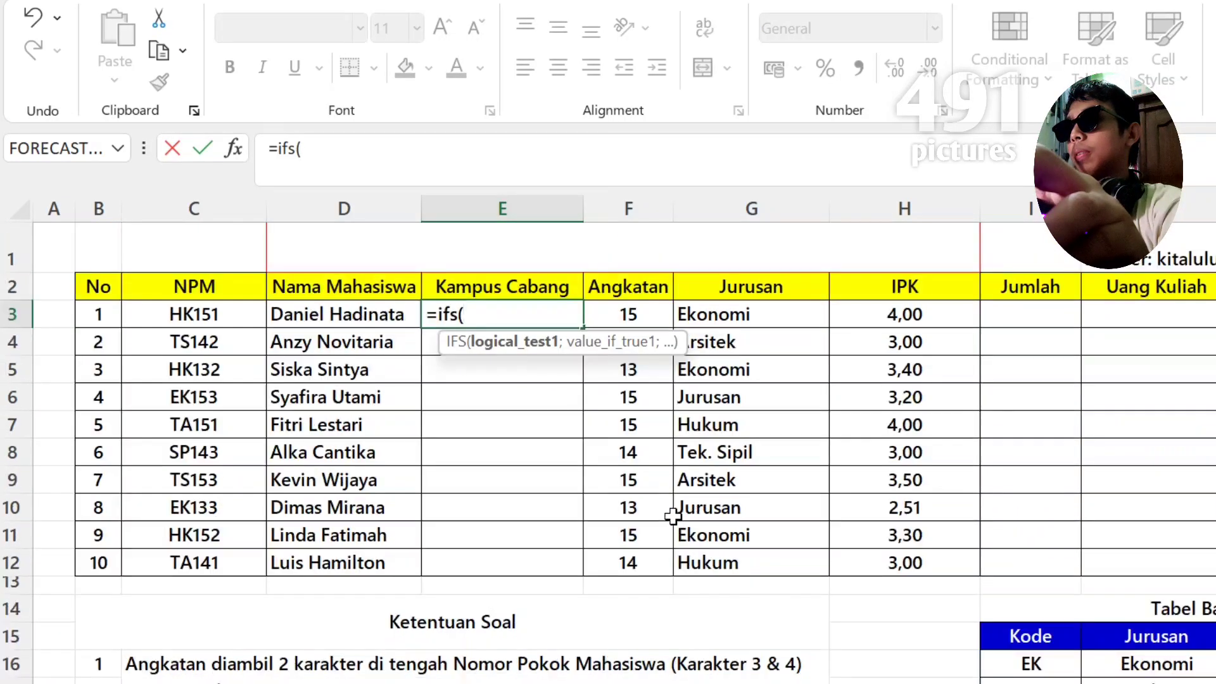
type("right(")
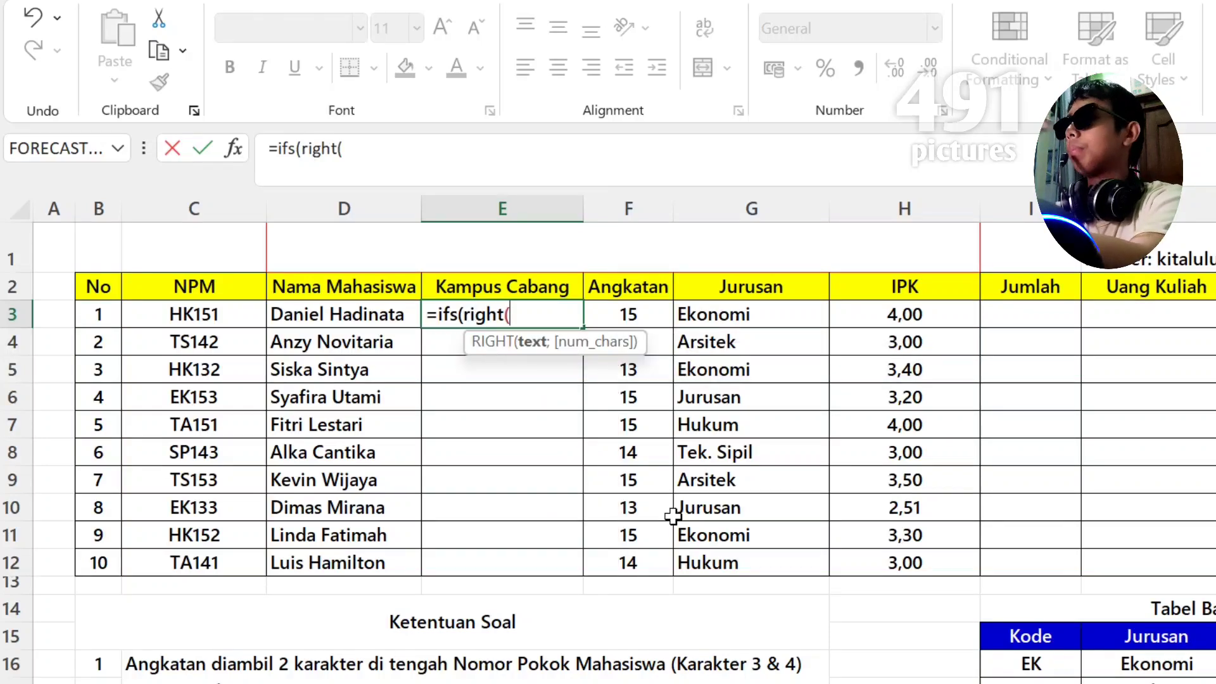
left_click(238, 310)
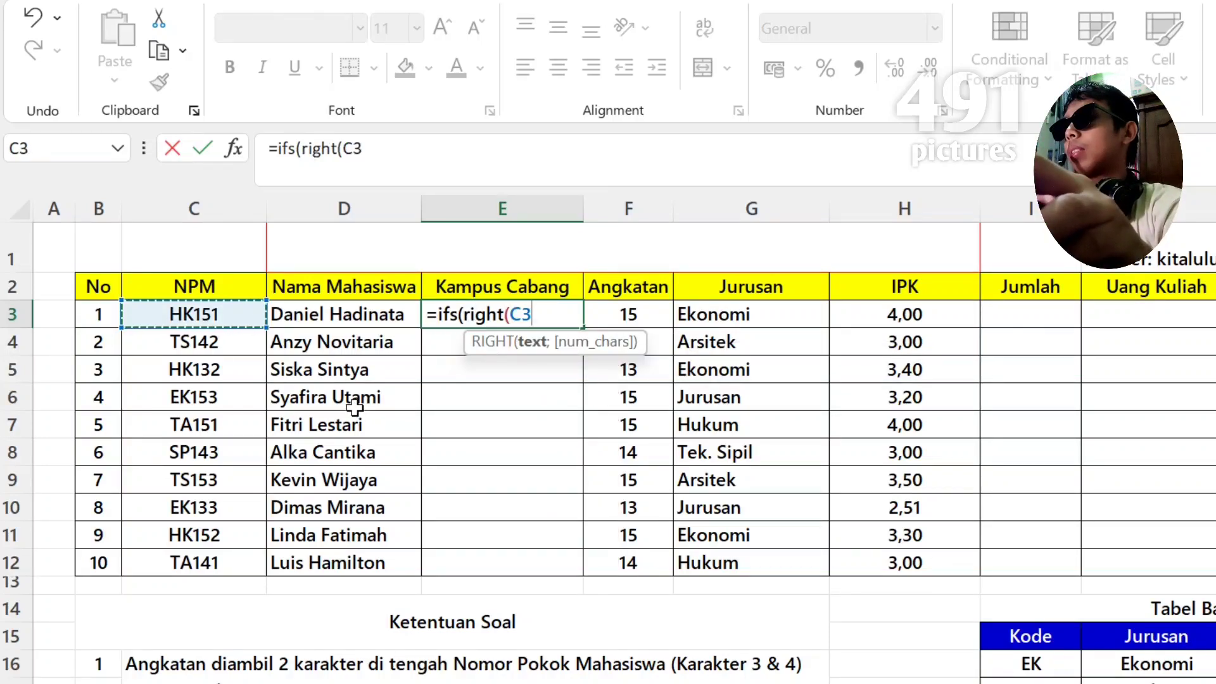
type(";1")
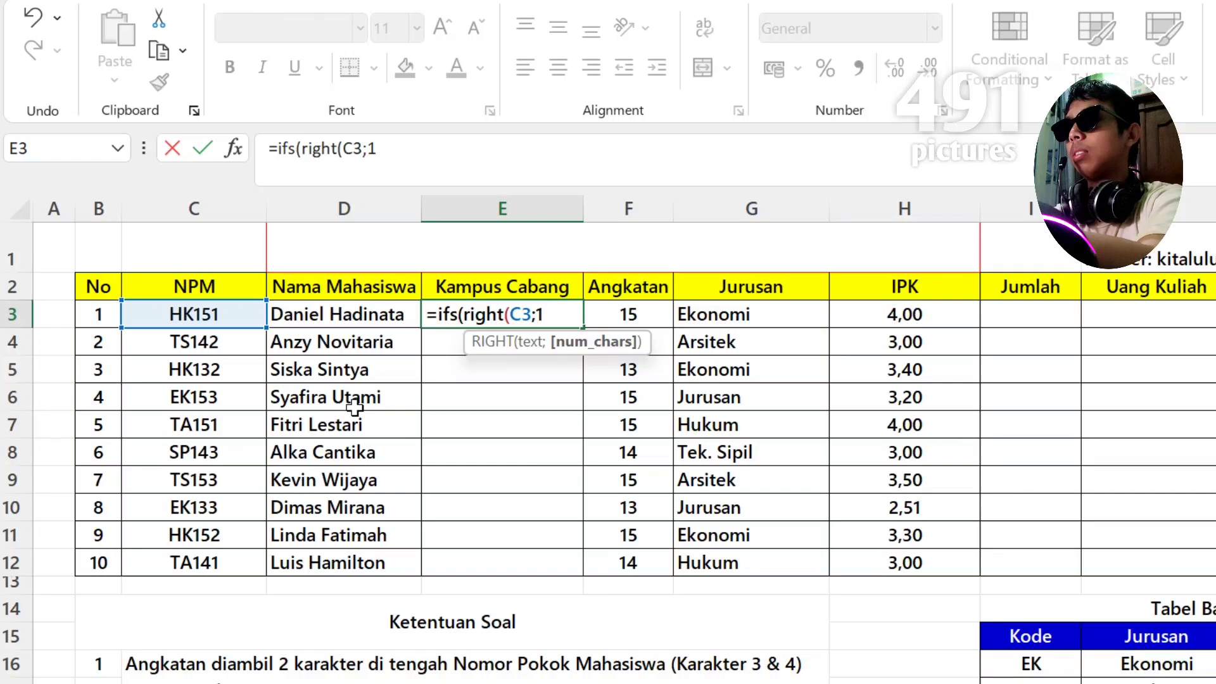
type(")")
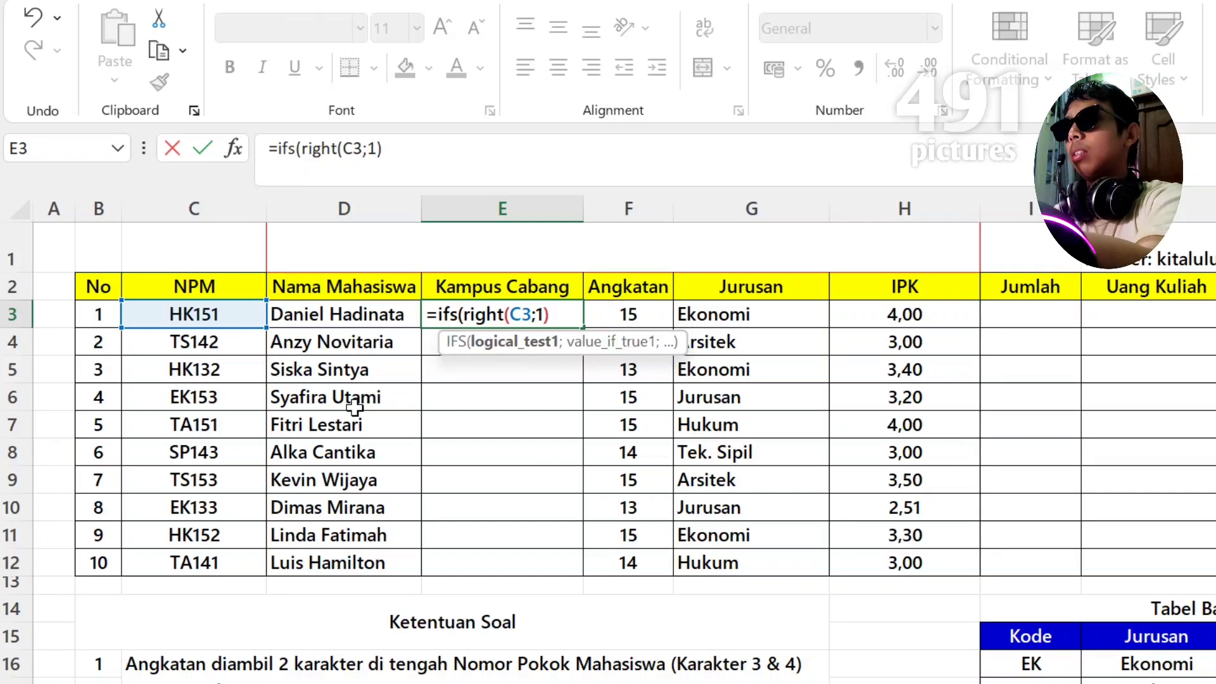
type(";")
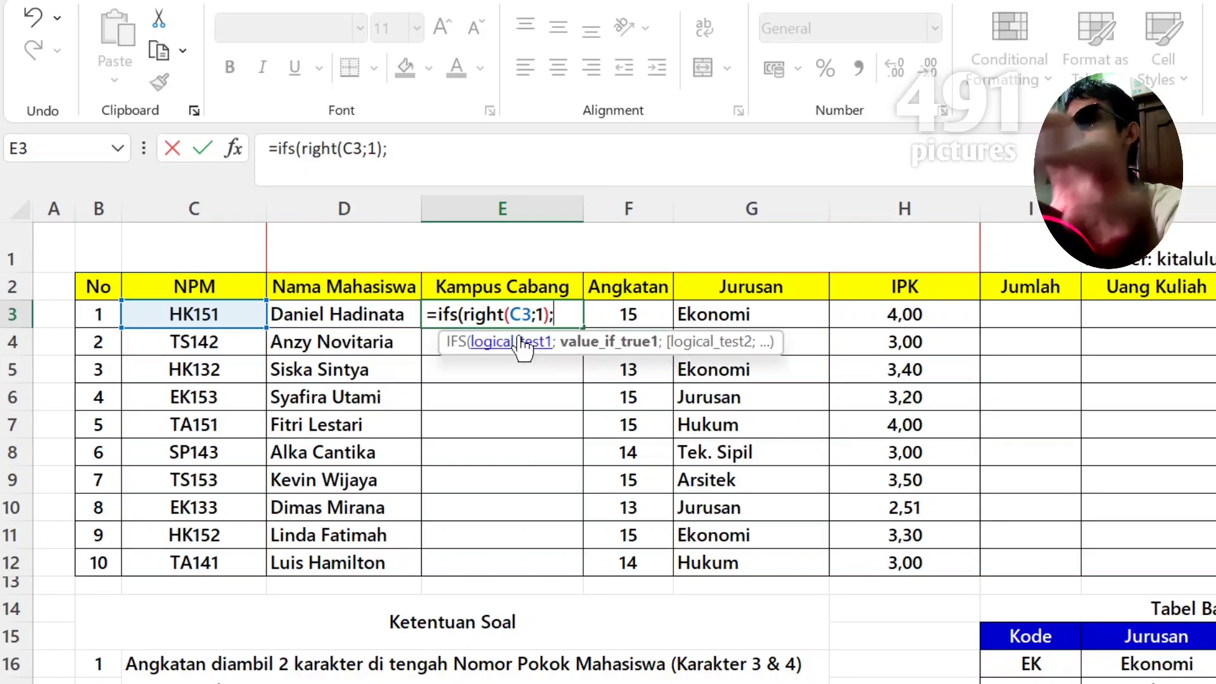
scroll(673, 477, "down", 3)
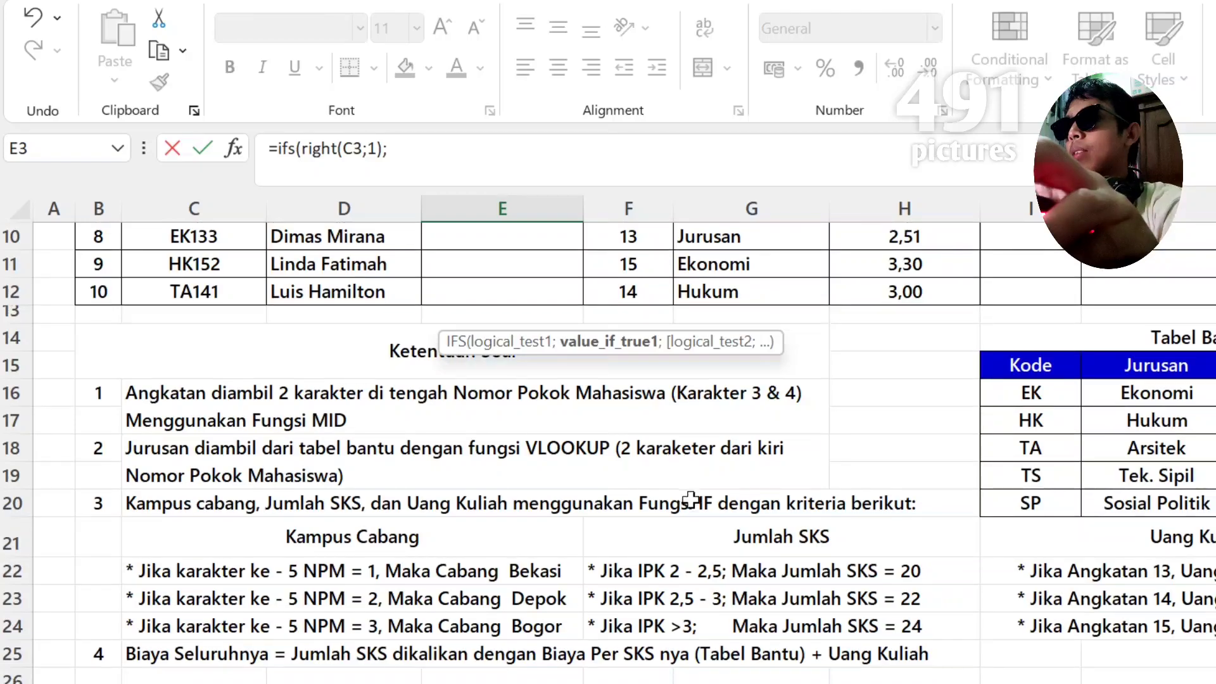
scroll(697, 514, "up", 3)
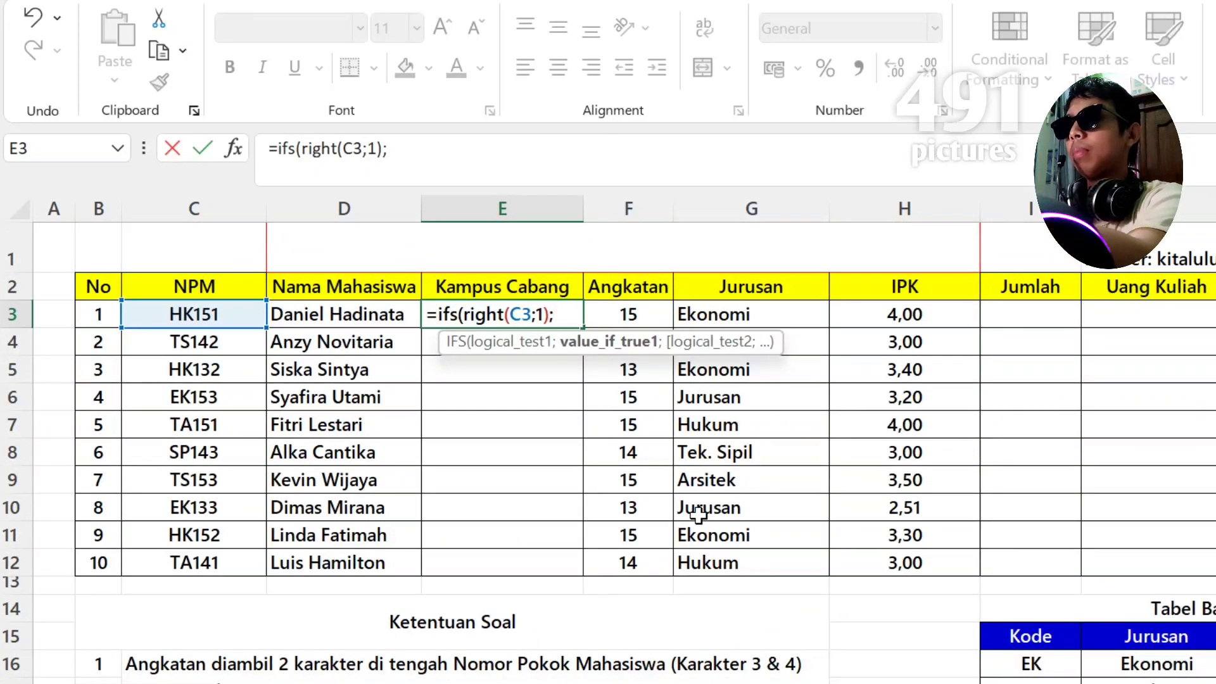
type("\"Bekas")
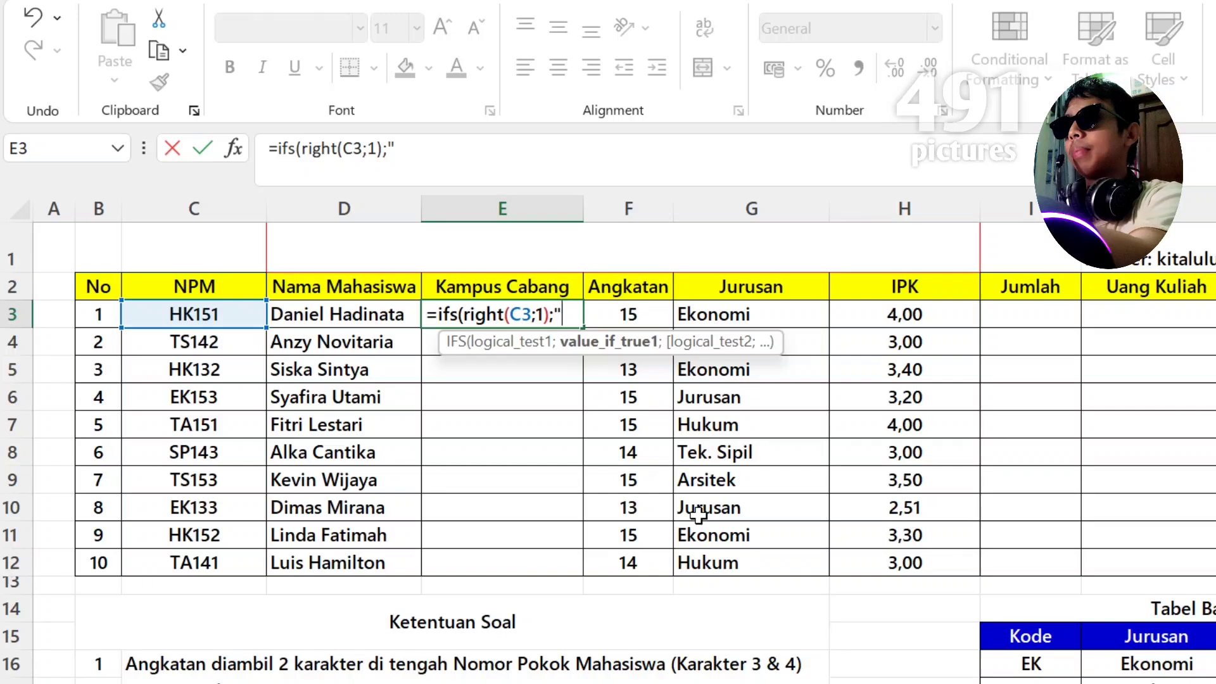
key("BackSpace")
key("BackSpace")
key("BackSpace")
key("BackSpace")
key("BackSpace")
key("BackSpace")
key("BackSpace")
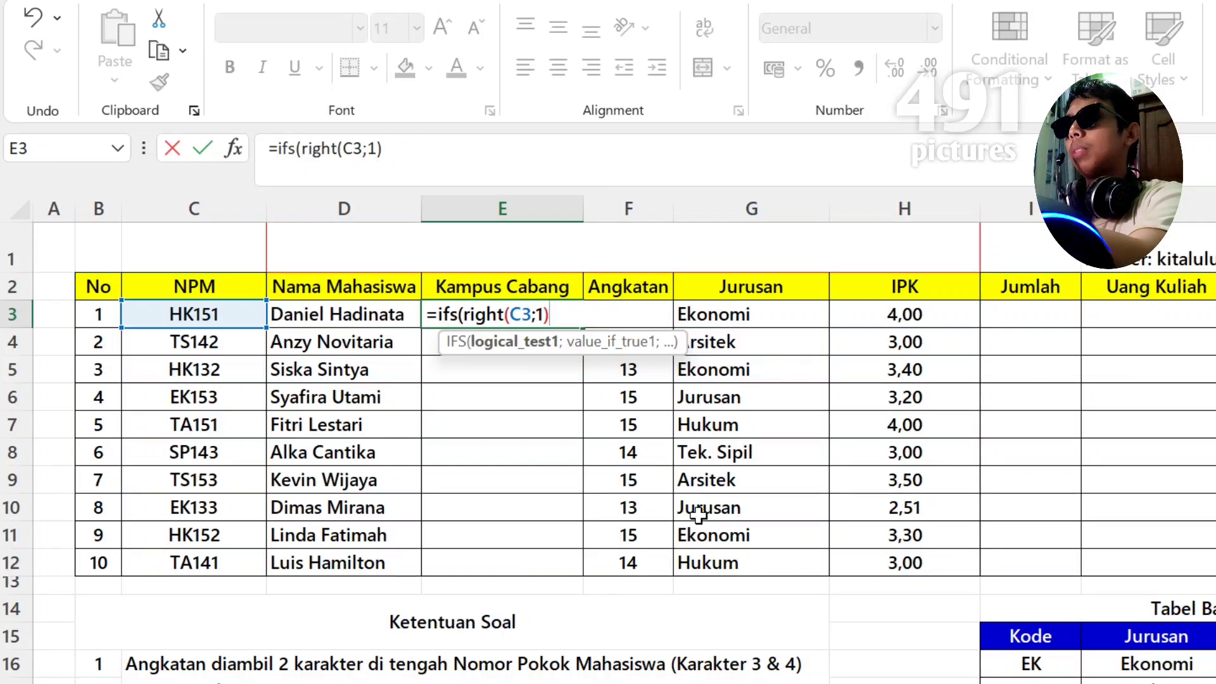
Complete the first IFS test by comparing the extracted character with "1", and return "Bekasi" when it is true
type("=")
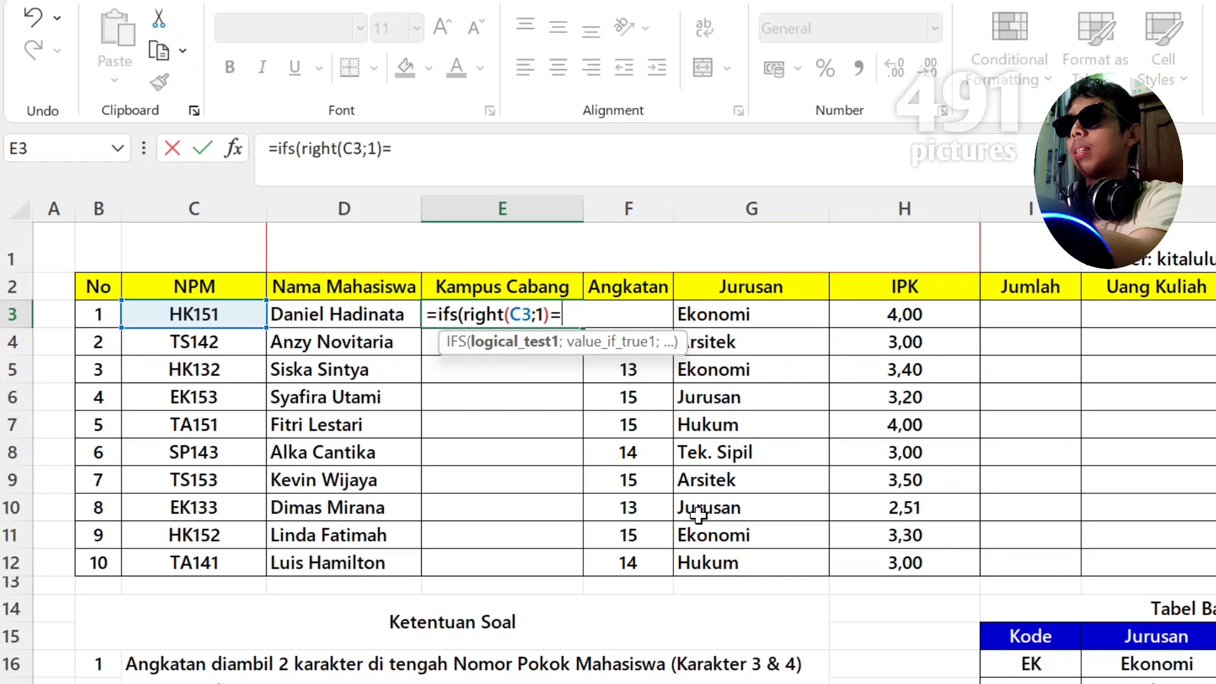
type("\"1\"")
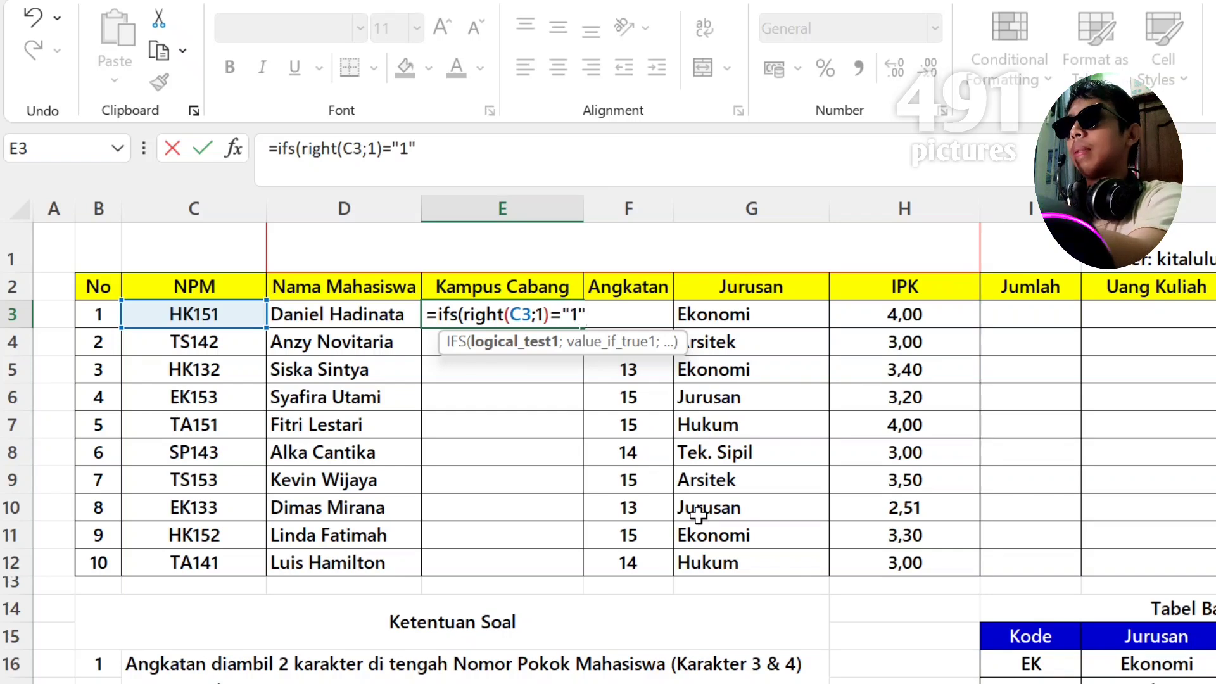
type(";\"")
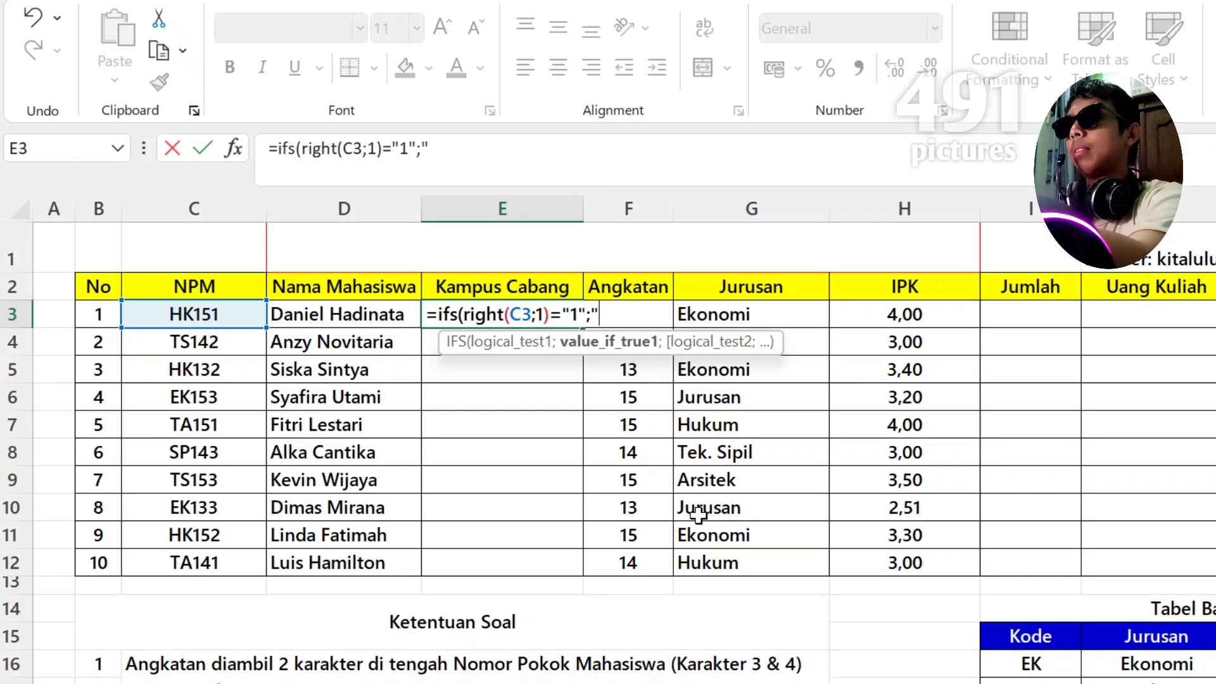
type("bek")
key("BackSpace")
key("BackSpace")
key("BackSpace")
type("B")
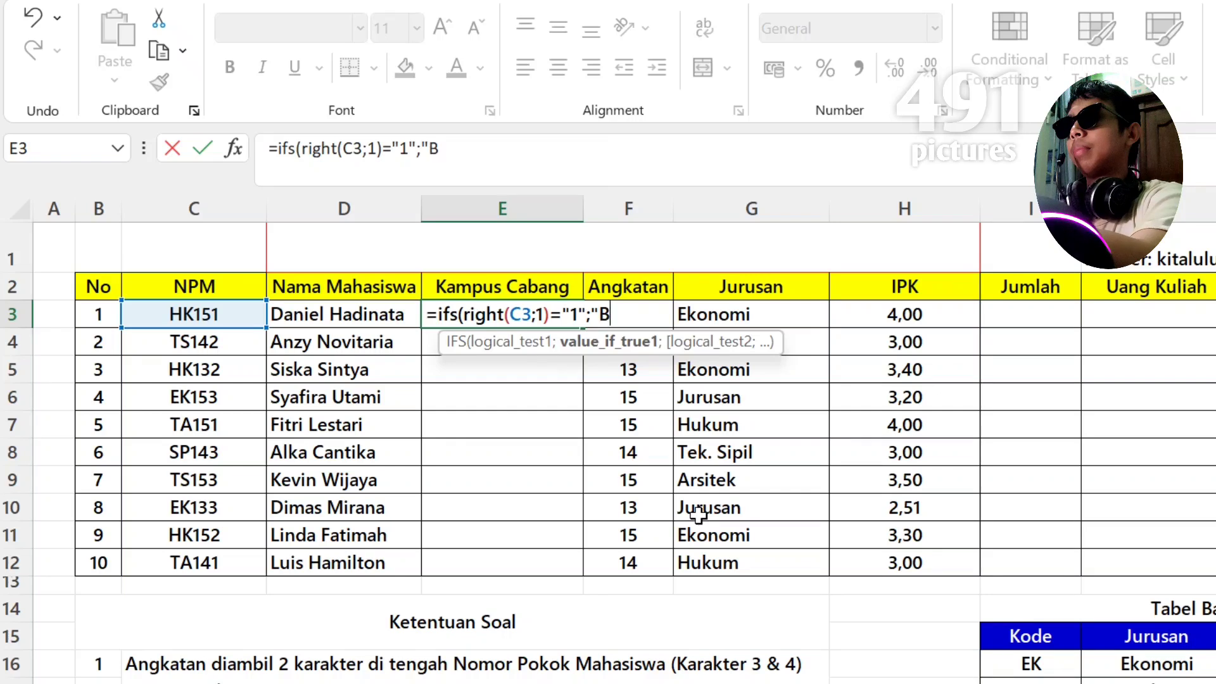
type("ekasi")
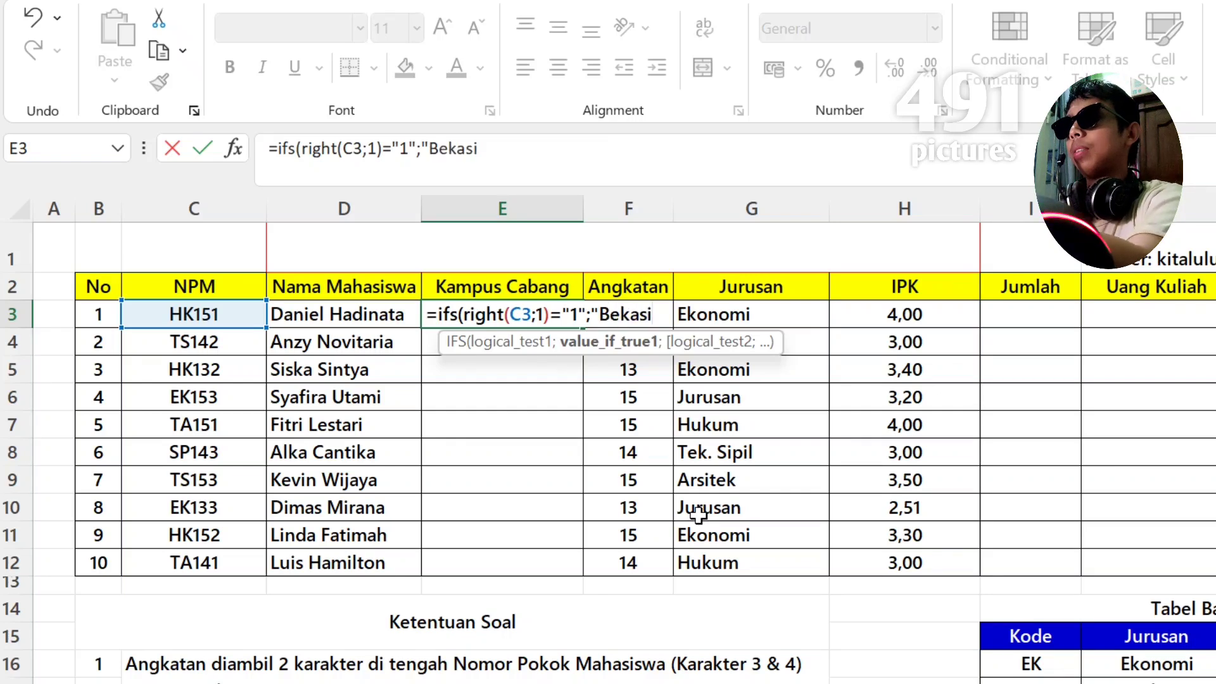
type("\"")
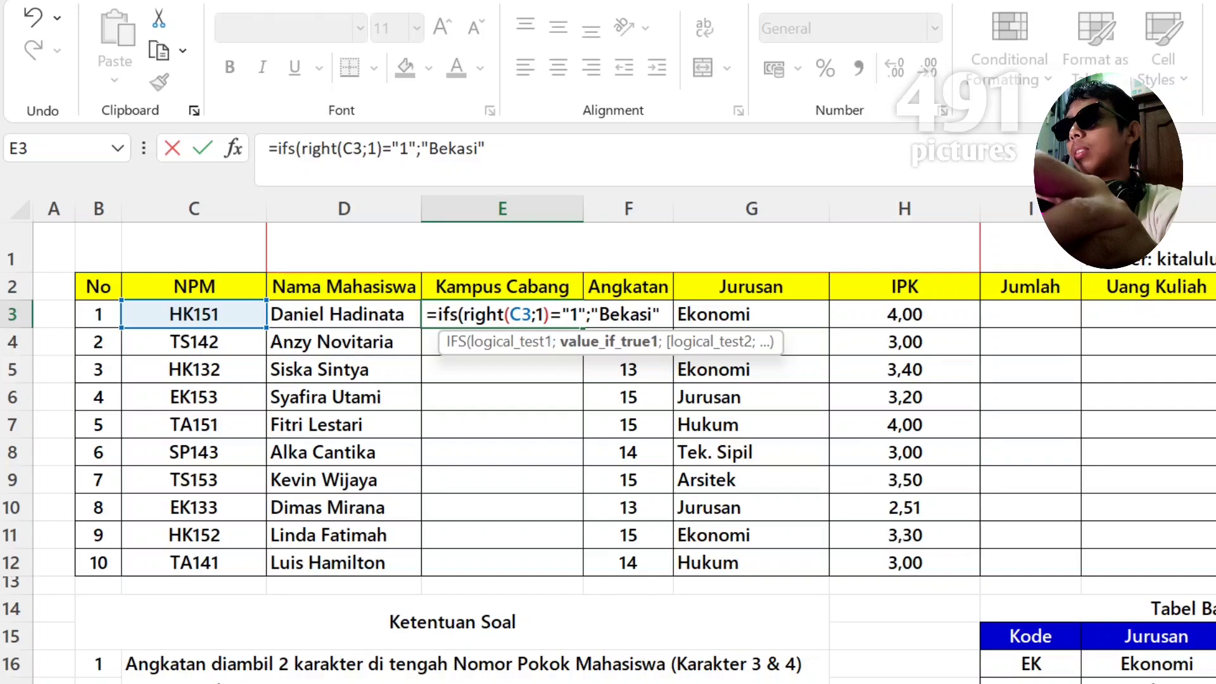
Copy the first test and result, right(C3;1)="1";"Bekasi", and append it as the second IFS pair
left_click_drag(464, 314, 660, 315)
key("ctrl+c")
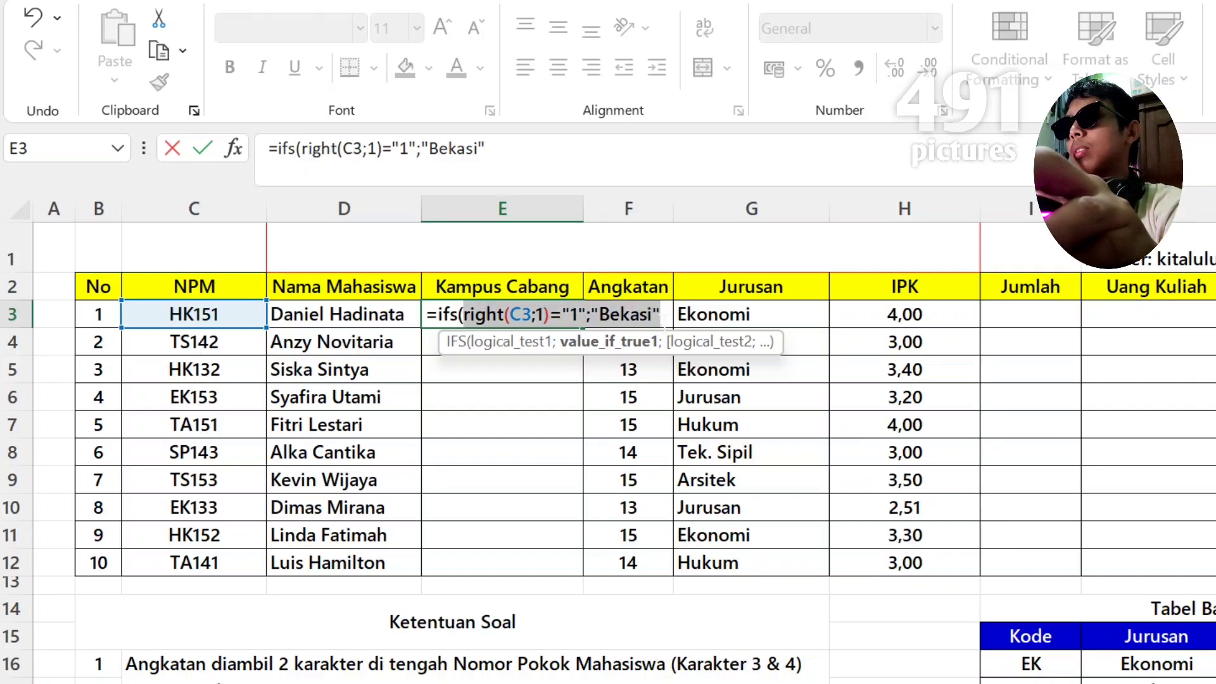
left_click(661, 315)
type(";")
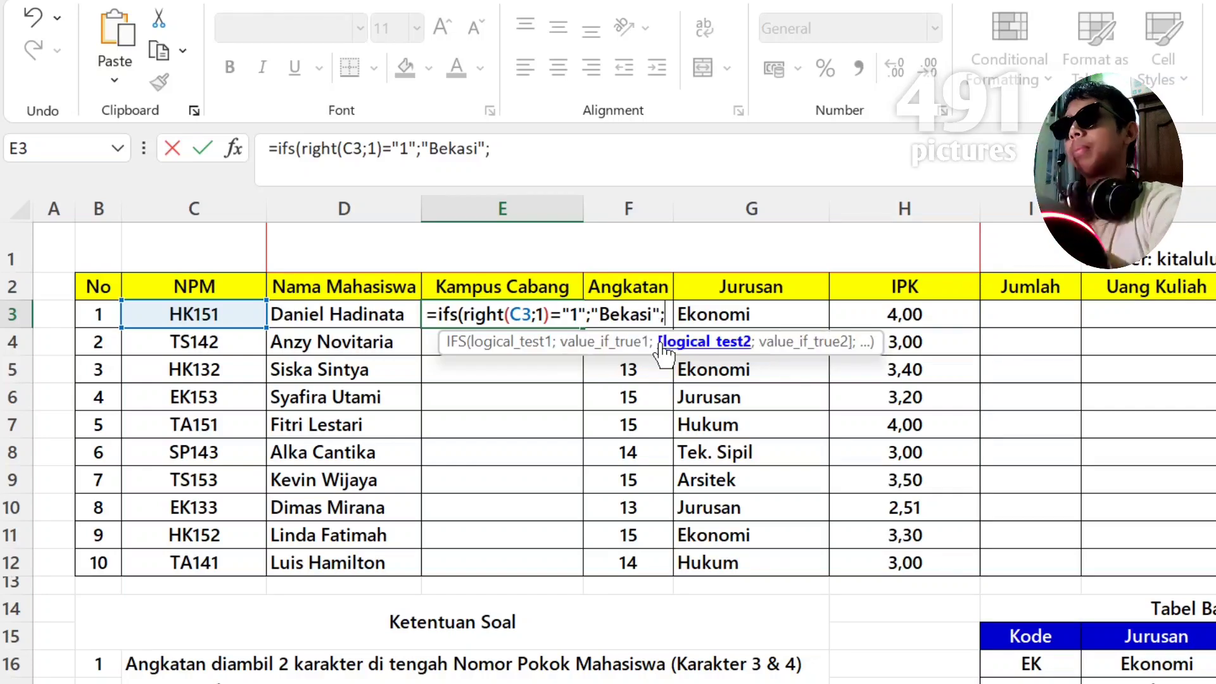
key("ctrl+v")
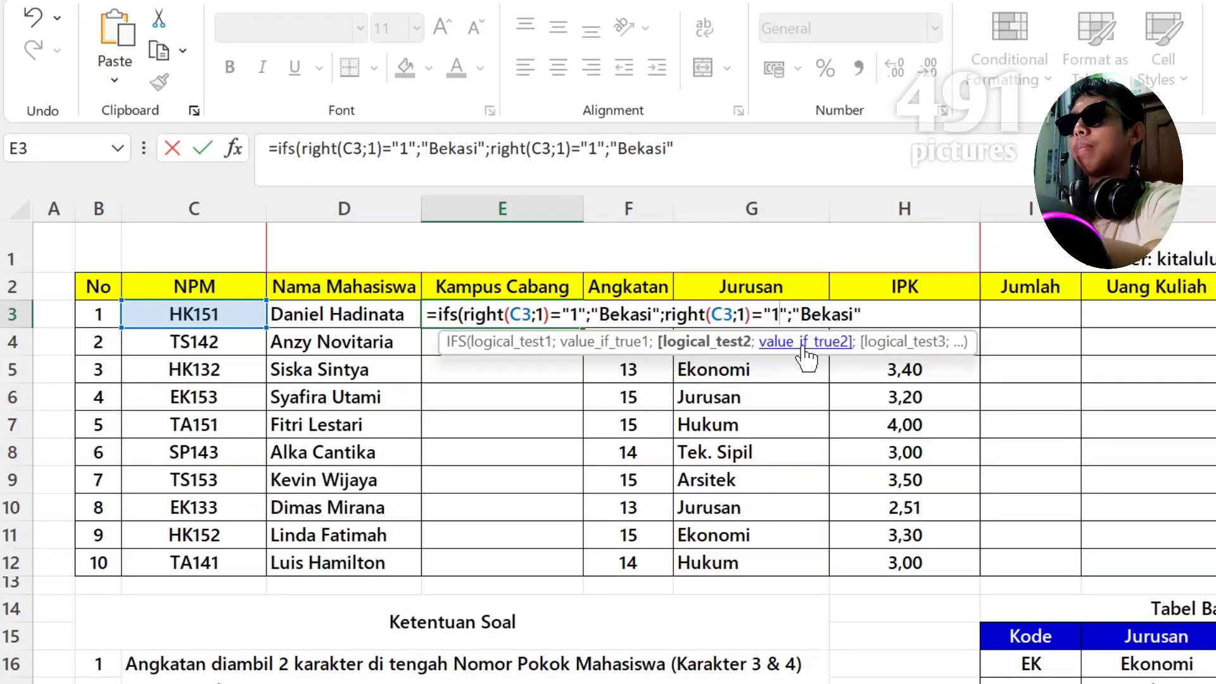
Change the second IFS pair to compare with "2" and return "Depok"
key("BackSpace")
type("2")
key("Right")
key("Right")
key("Right")
key("Right")
key("Right")
key("Right")
key("Right")
key("Right")
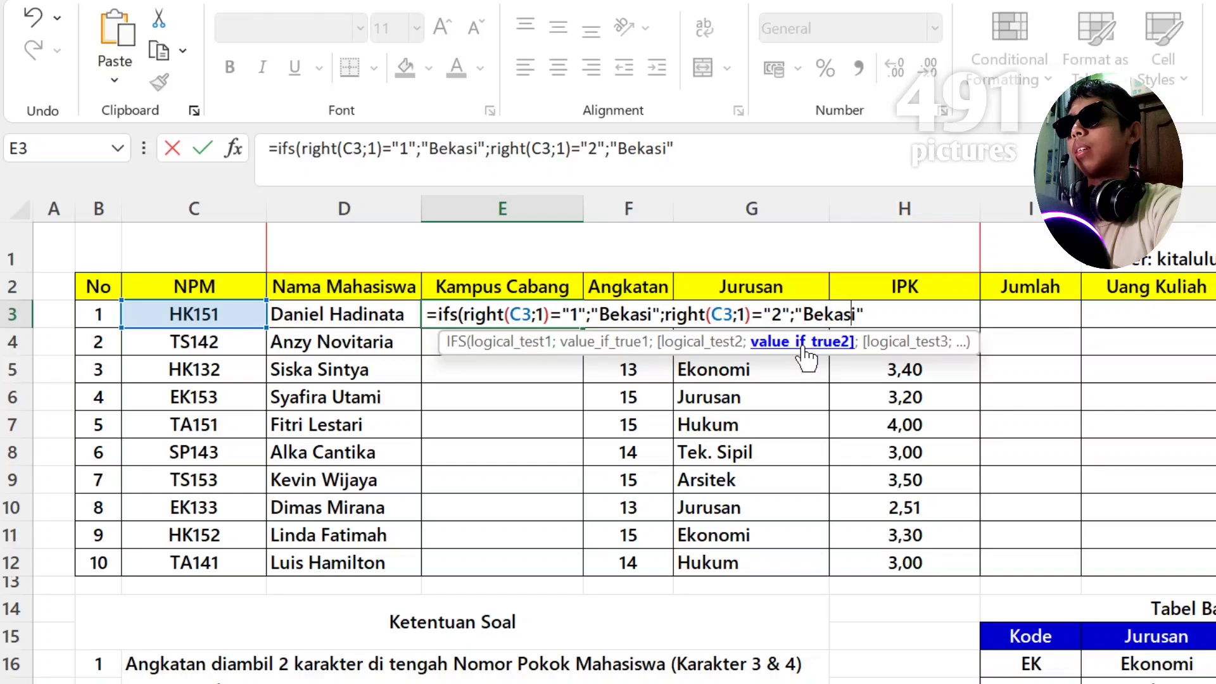
key("Right")
key("BackSpace")
key("BackSpace")
key("BackSpace")
key("BackSpace")
key("BackSpace")
key("BackSpace")
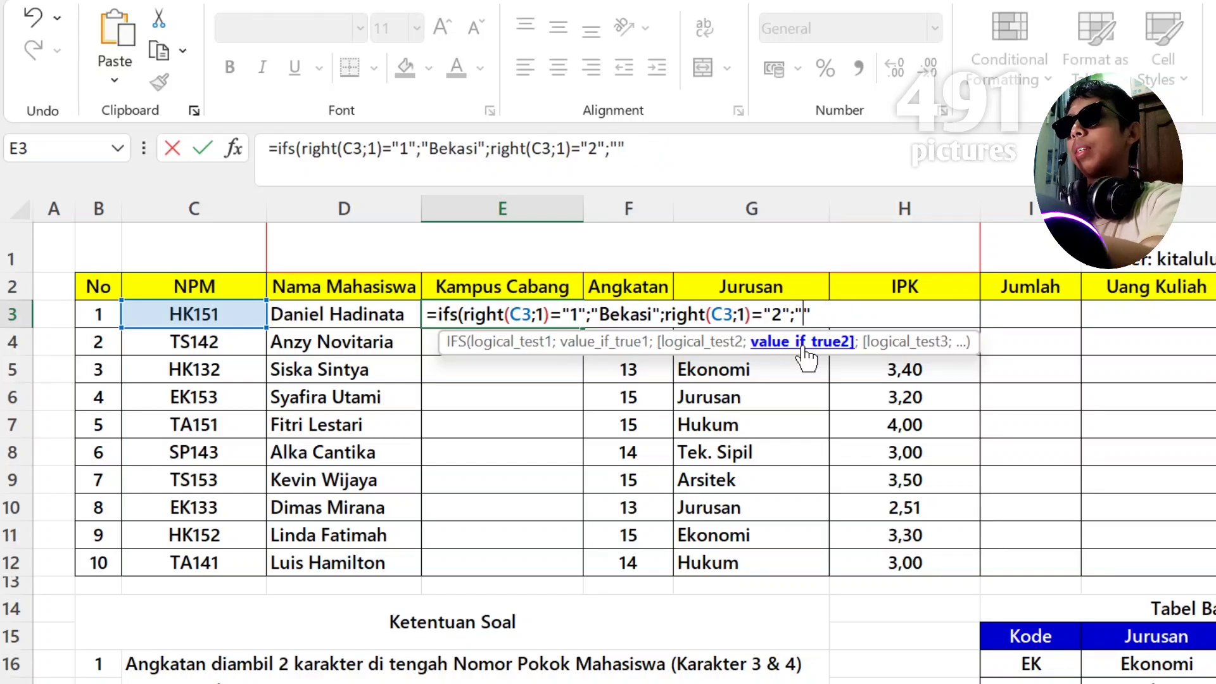
type("Depok")
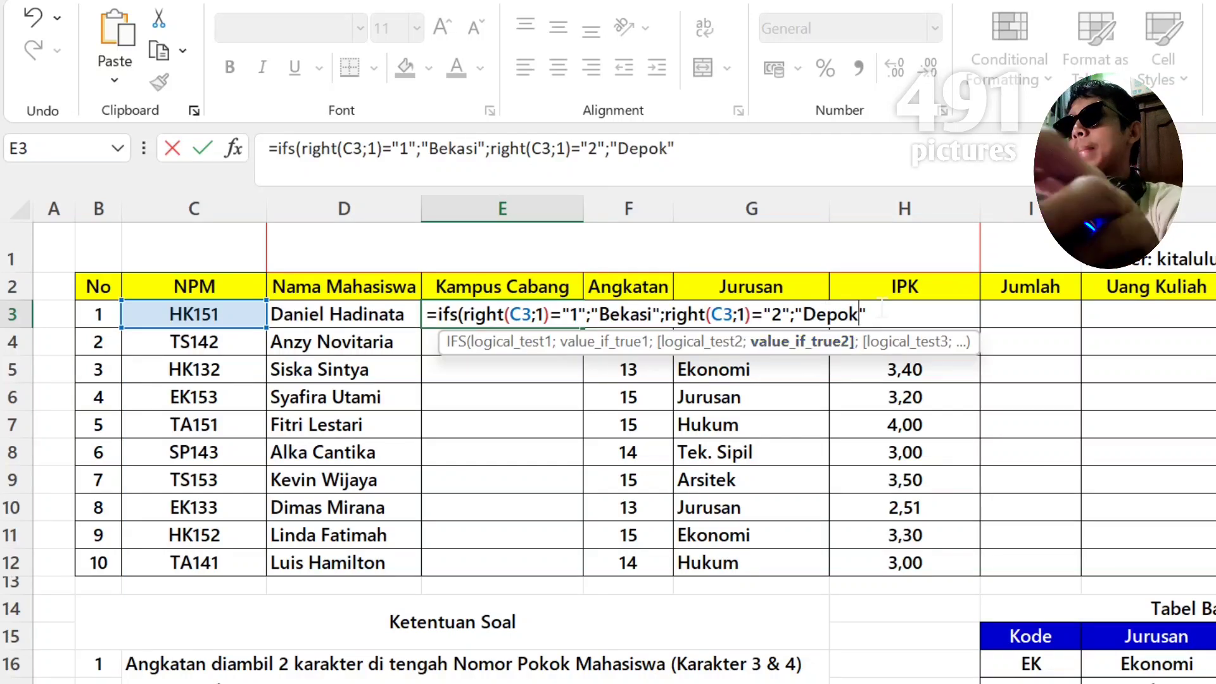
Append the copied right(C3;1)="1";"Bekasi" text once more as the third IFS pair
key("Right")
type(";")
key("ctrl+v")
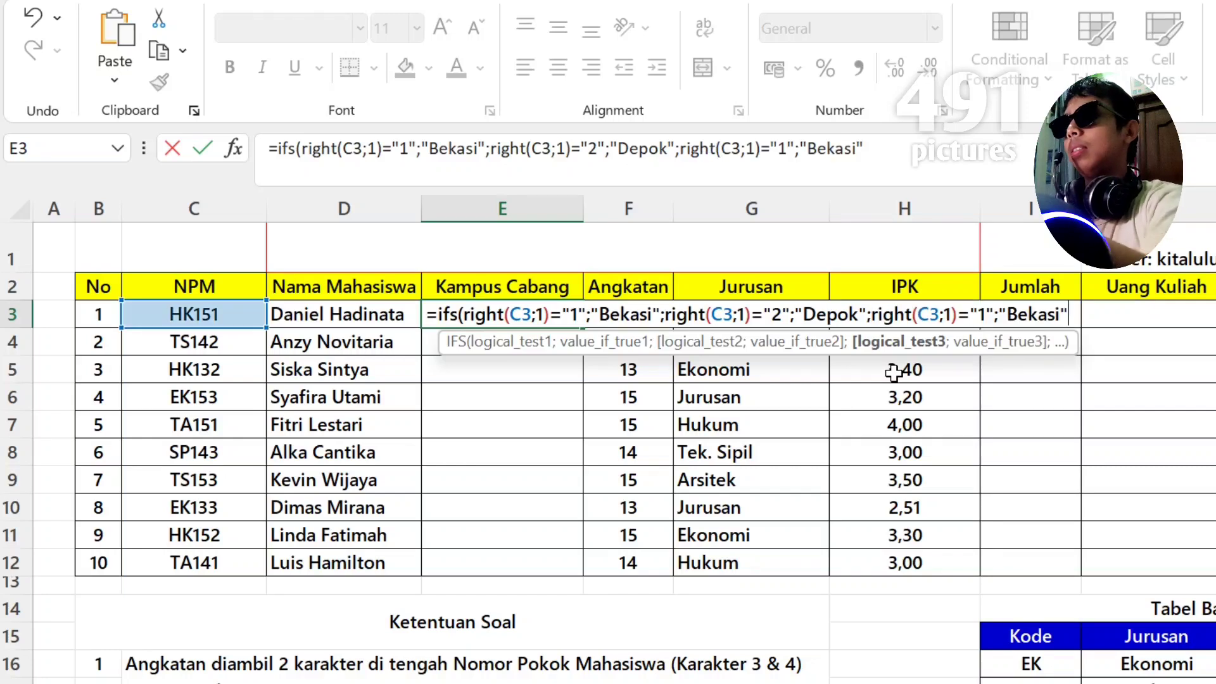
Change the third IFS pair to compare with "3" and return "Bogor"
left_click(987, 314)
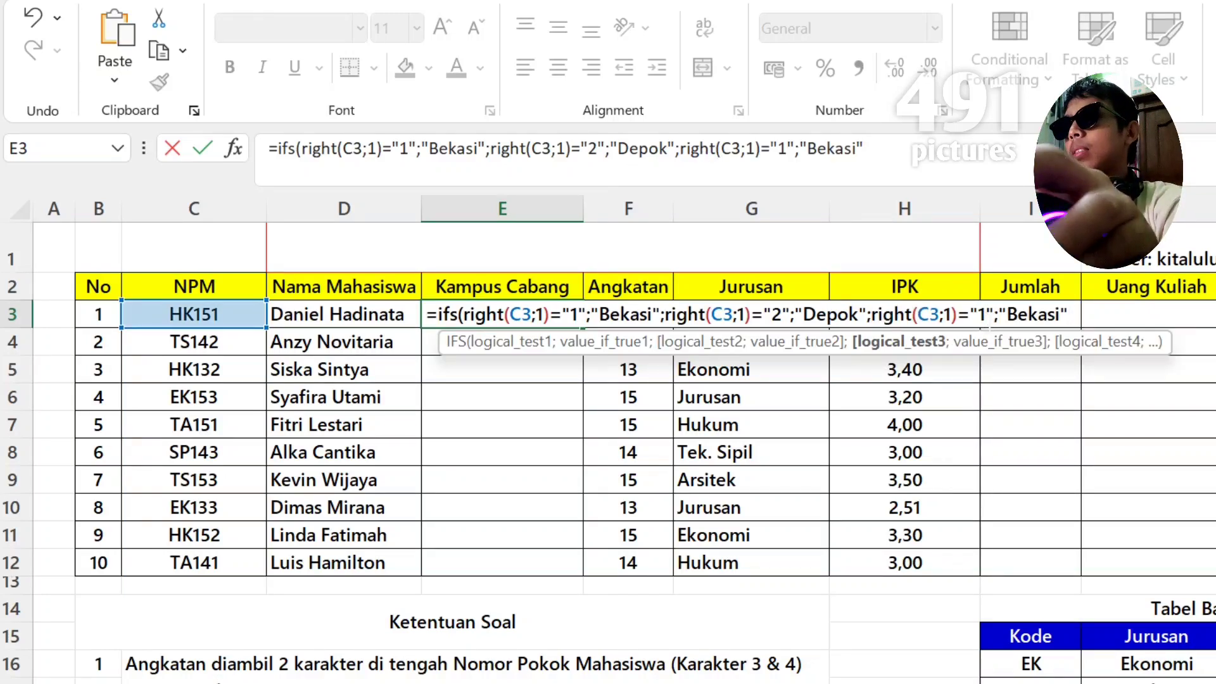
key("BackSpace")
type("3")
key("Right")
key("Right")
key("Right")
key("Right")
key("Right")
key("Right")
key("Right")
key("Right")
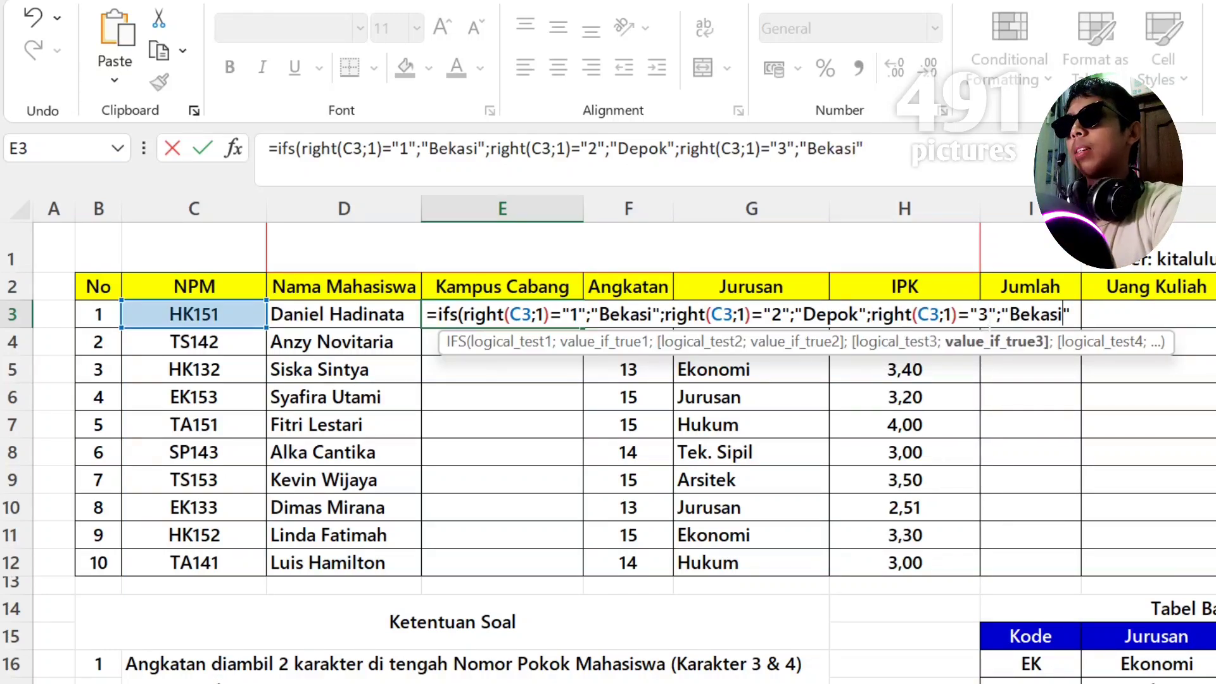
key("BackSpace")
key("BackSpace")
key("BackSpace")
key("BackSpace")
key("BackSpace")
type("ogor\"")
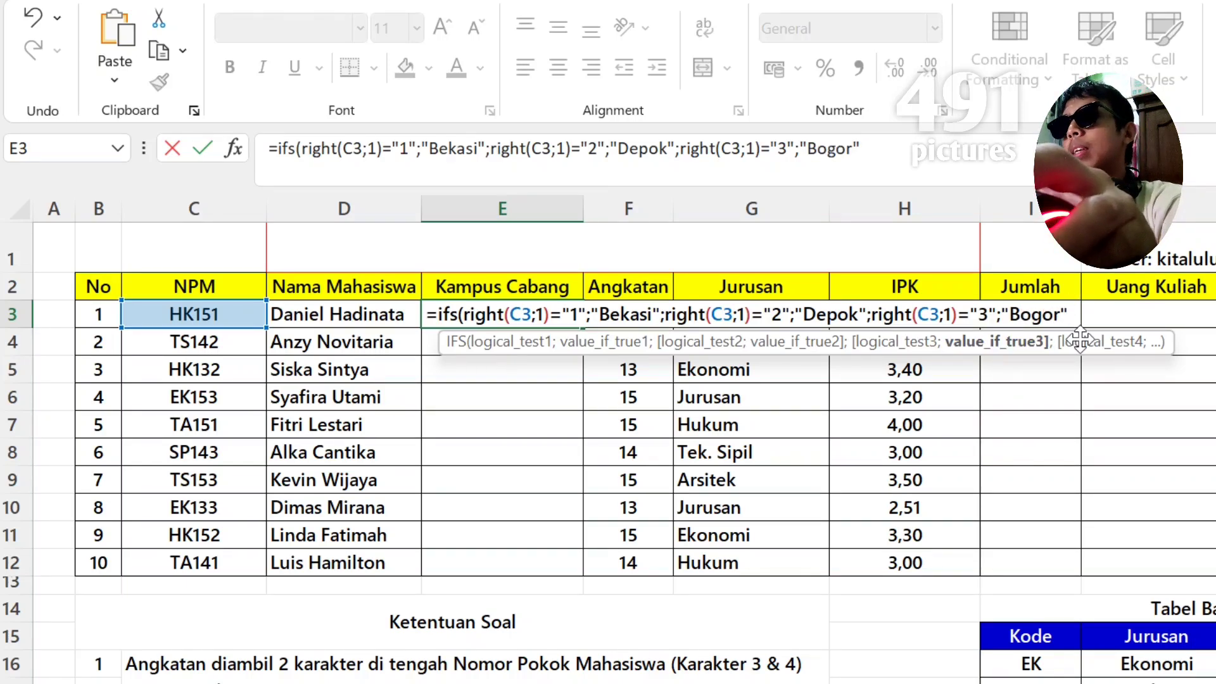
Close and enter the Kampus Cabang IFS formula in E3, and fill it down through E12
type(")")
key("Return")
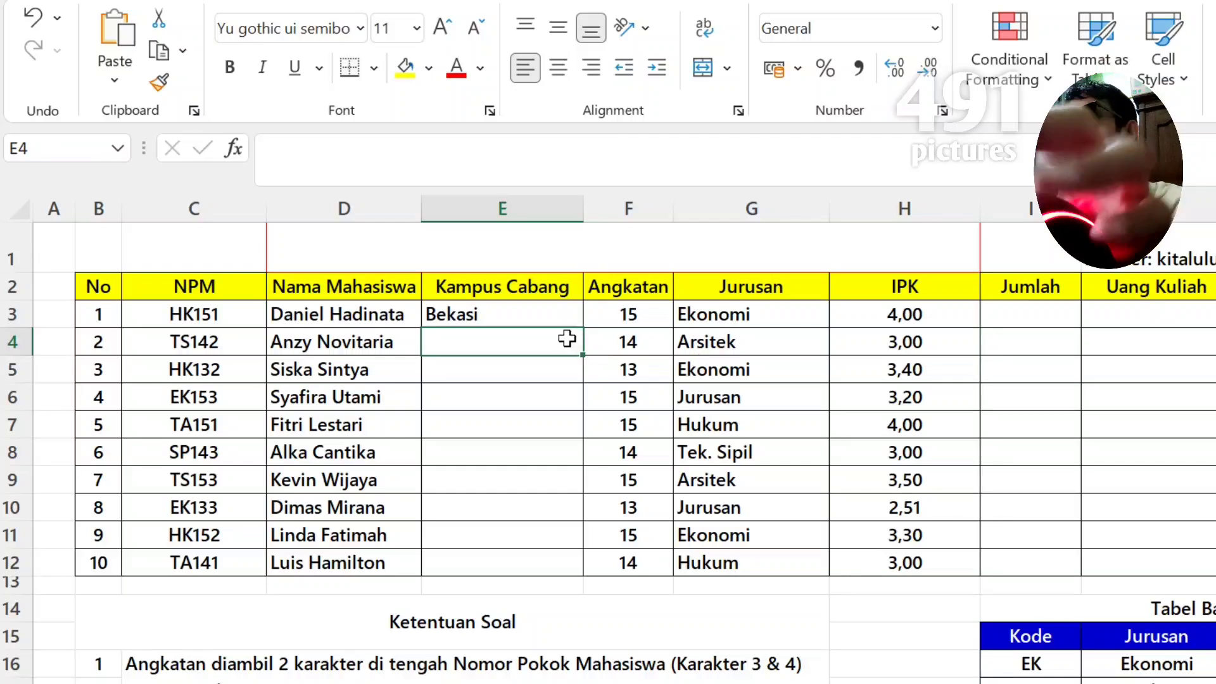
left_click(574, 316)
left_click_drag(586, 326, 578, 561)
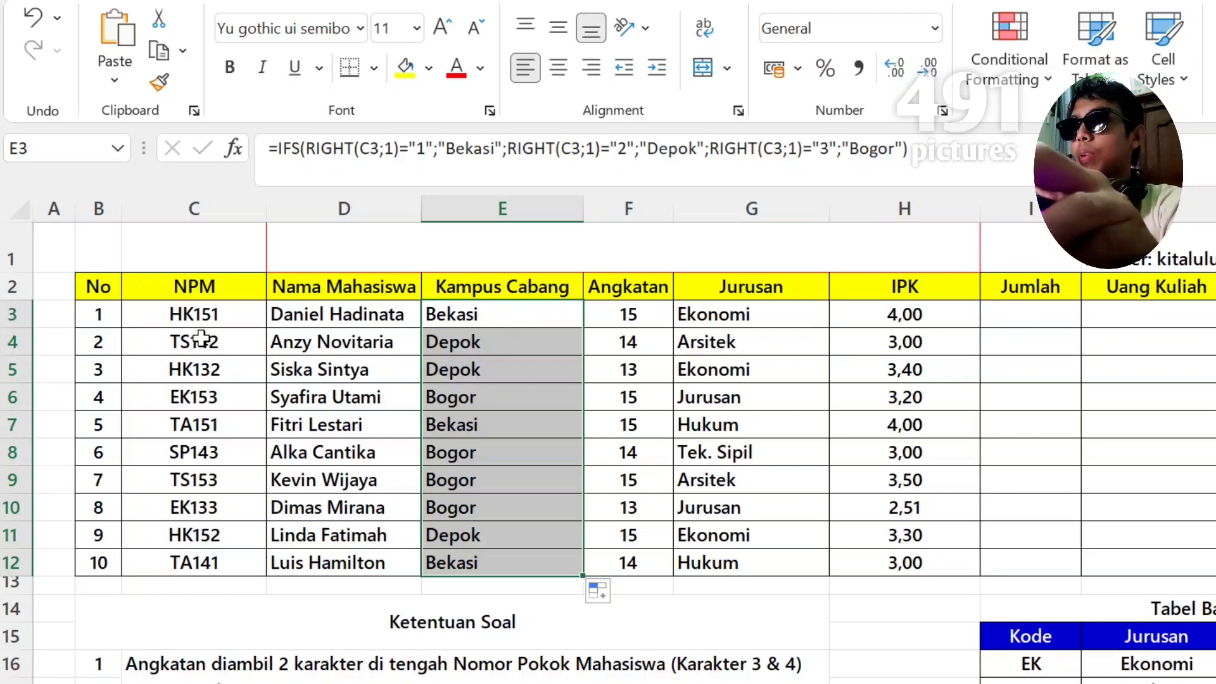
Check the Kampus Cabang results against the last NPM digits, and review the Jumlah SKS criteria in the rules
left_click_drag(215, 320, 199, 564)
left_click(518, 367)
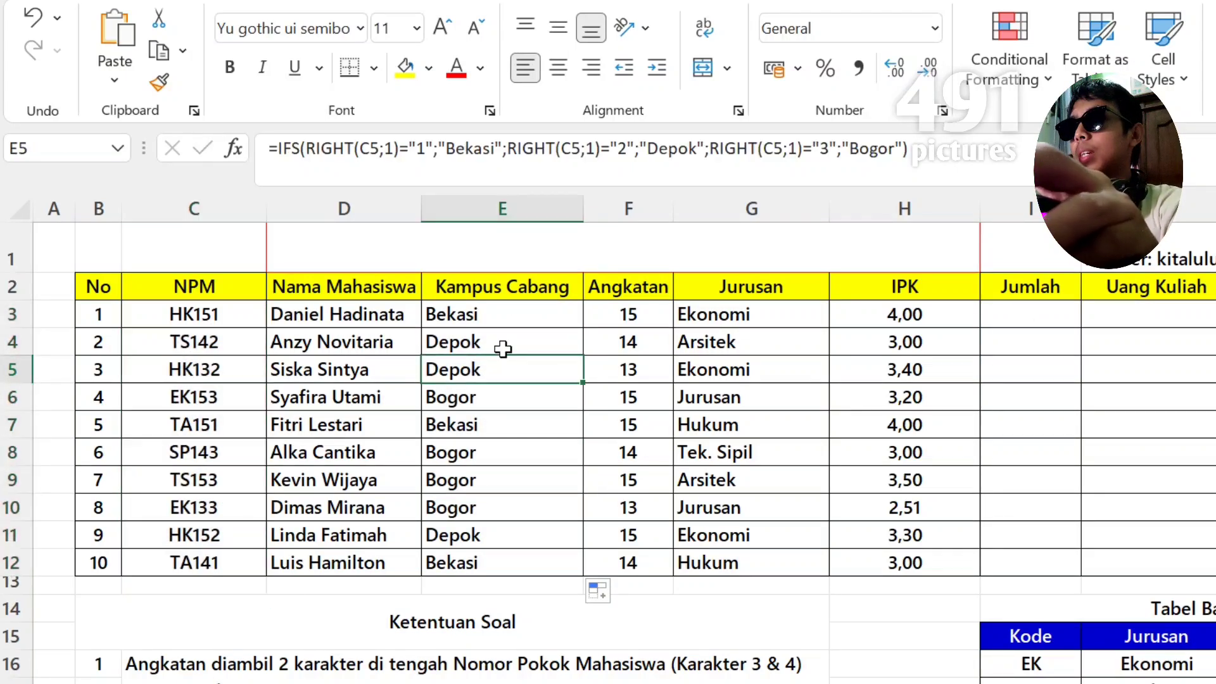
left_click_drag(218, 317, 211, 563)
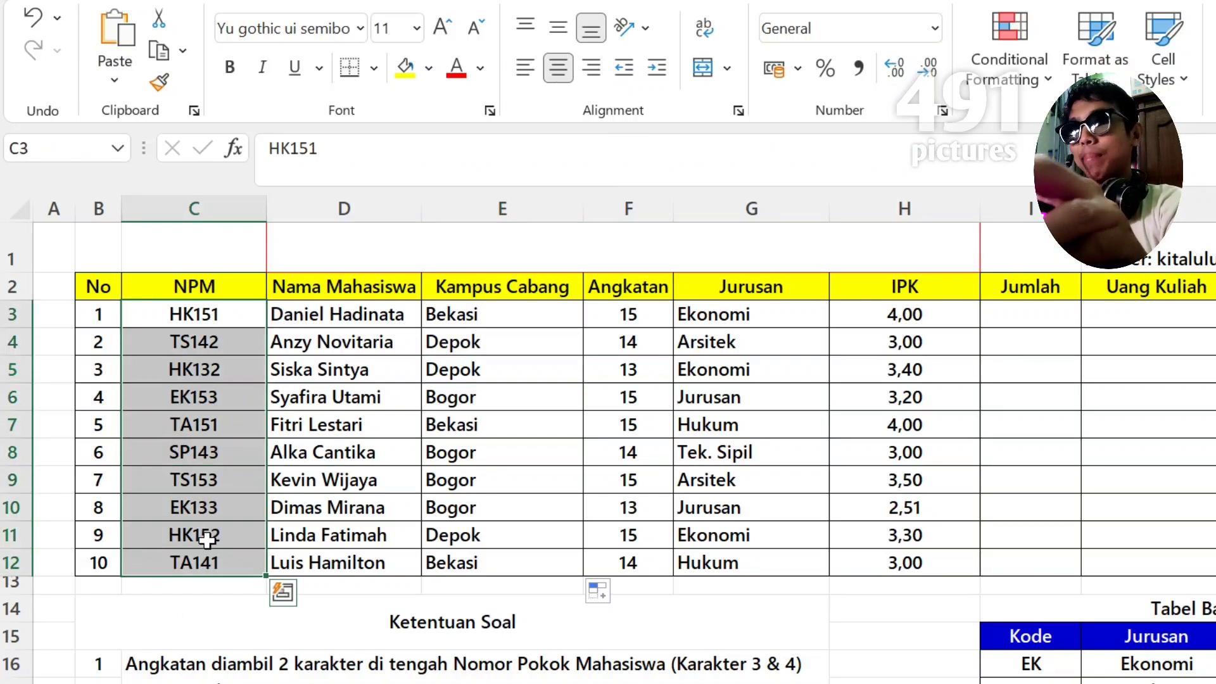
left_click(216, 342)
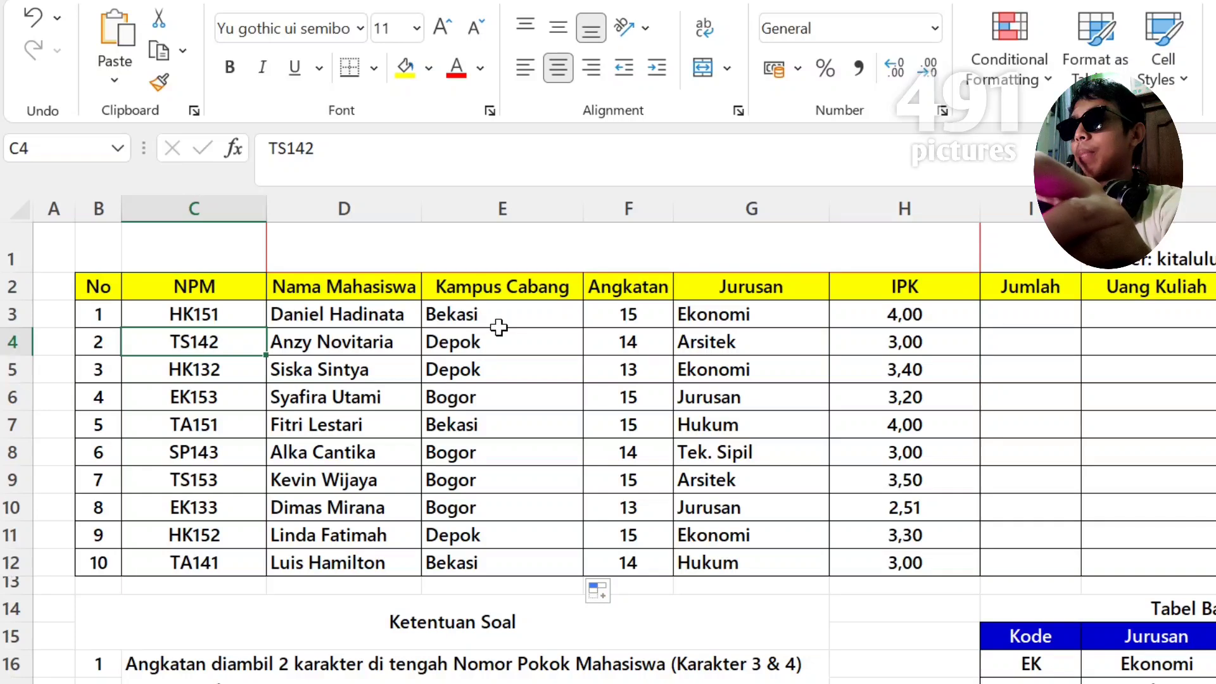
left_click_drag(496, 323, 497, 507)
left_click(496, 507)
left_click(1003, 302)
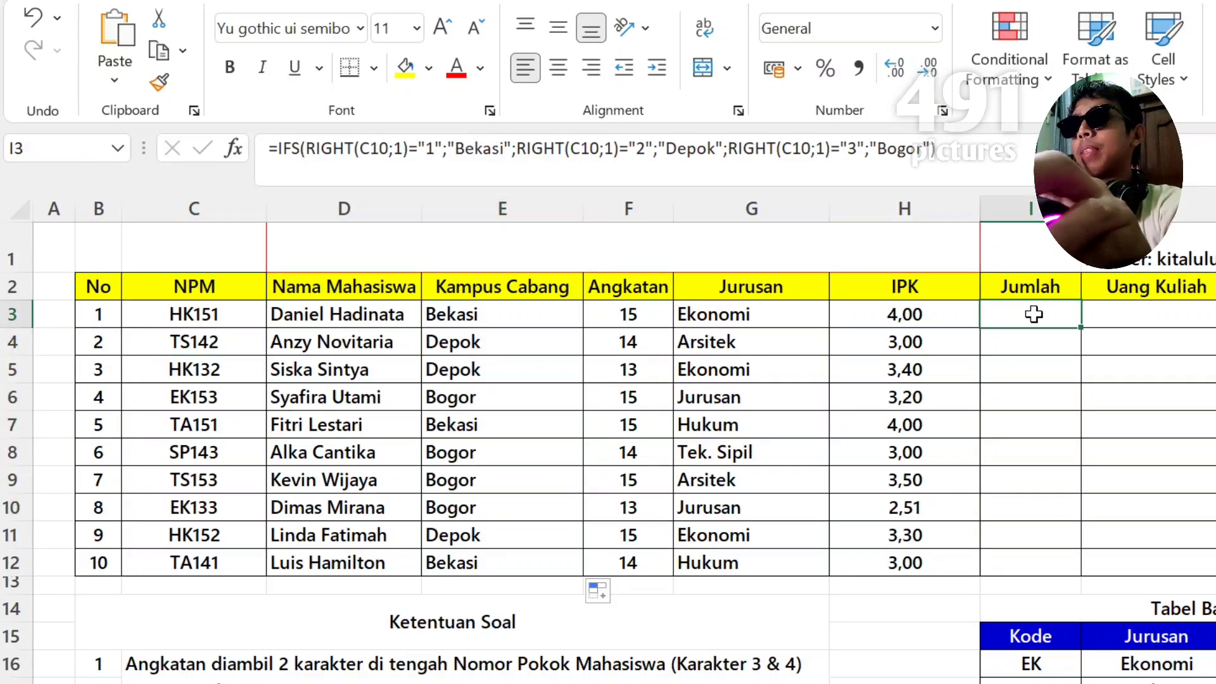
scroll(946, 458, "down", 4)
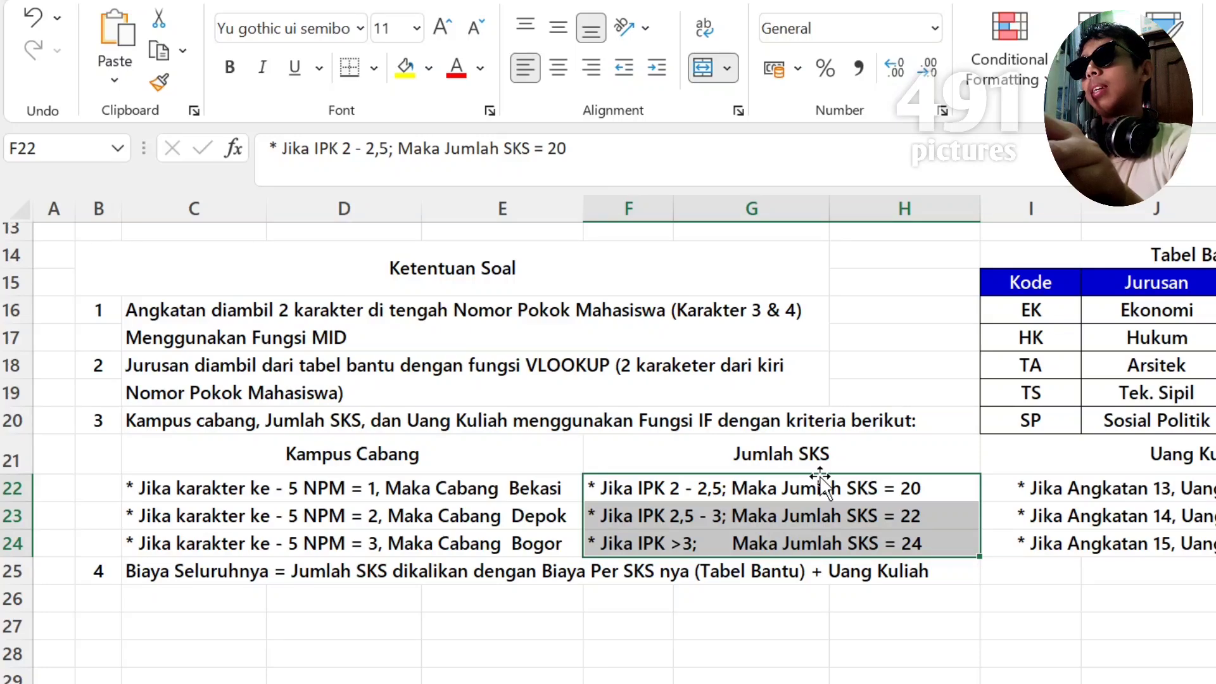
scroll(819, 476, "up", 3)
scroll(819, 476, "up", 2)
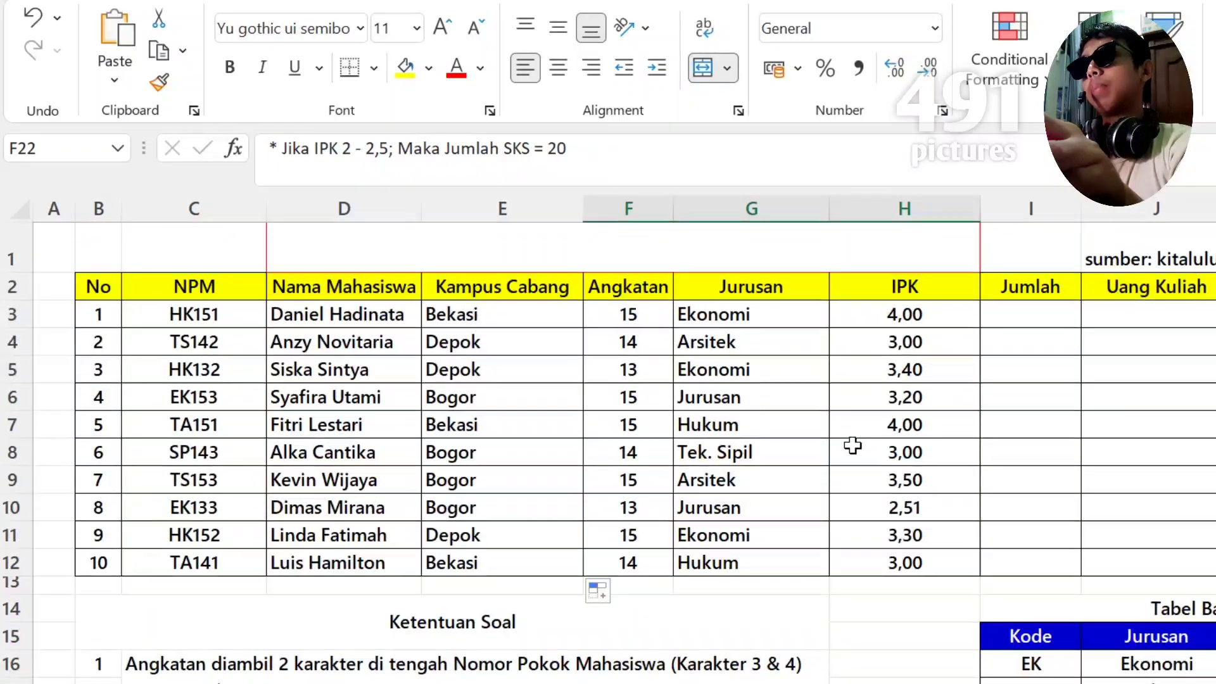
Start an IFS formula in the first Jumlah cell, I3, with the first test H3<=1,9
left_click(1051, 314)
scroll(1025, 453, "down", 1)
scroll(1024, 454, "up", 1)
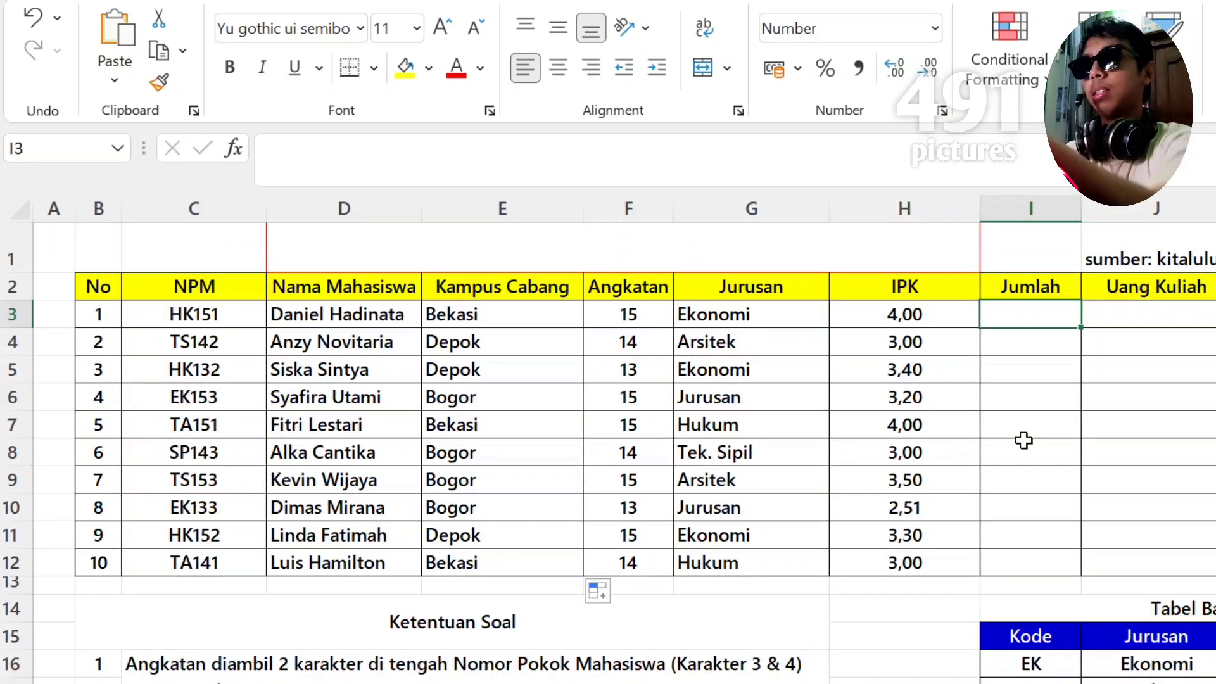
type("=ifs")
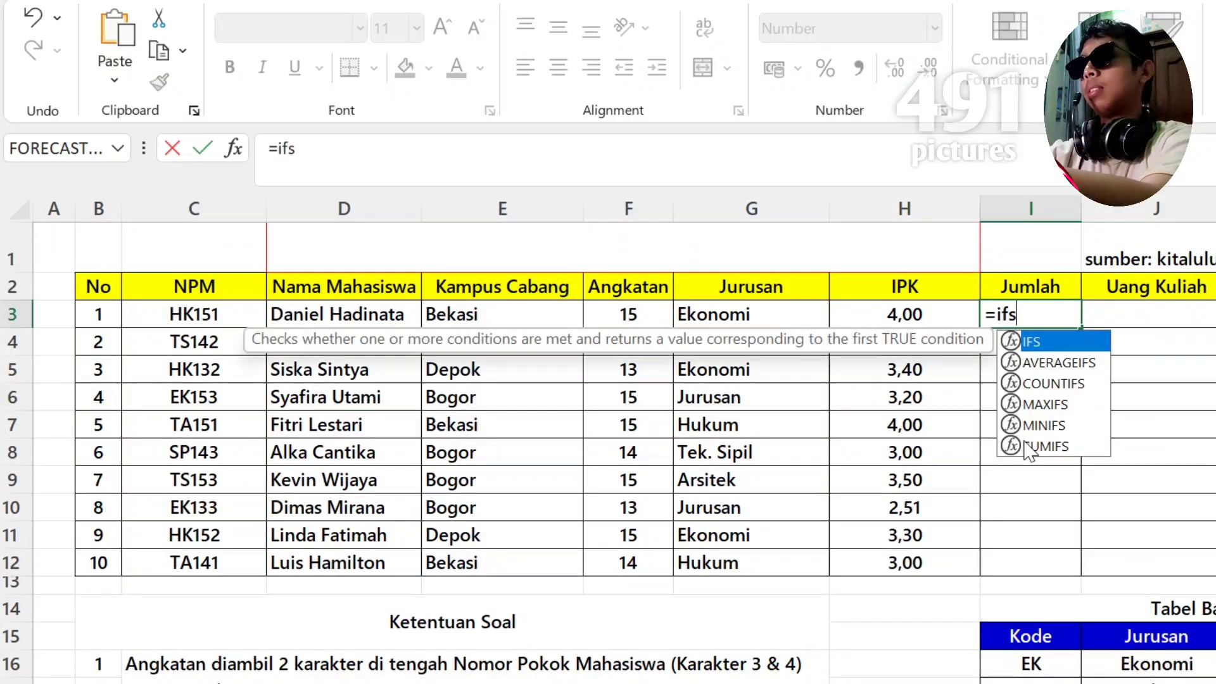
type("(")
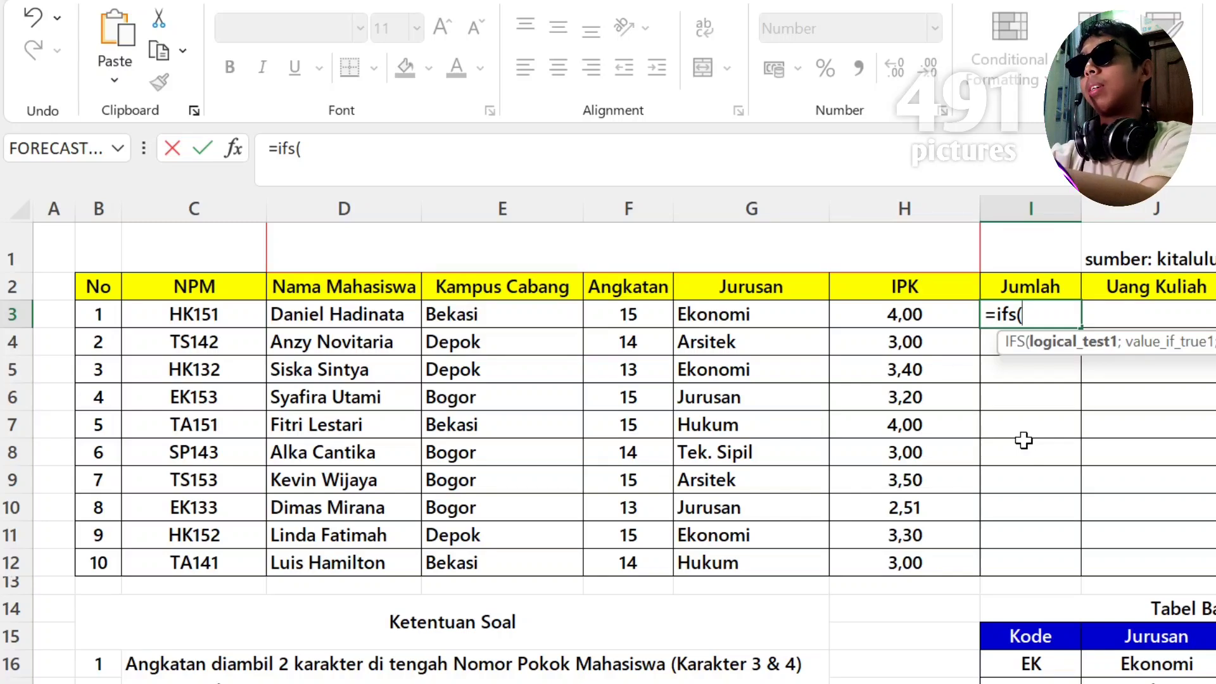
left_click(942, 311)
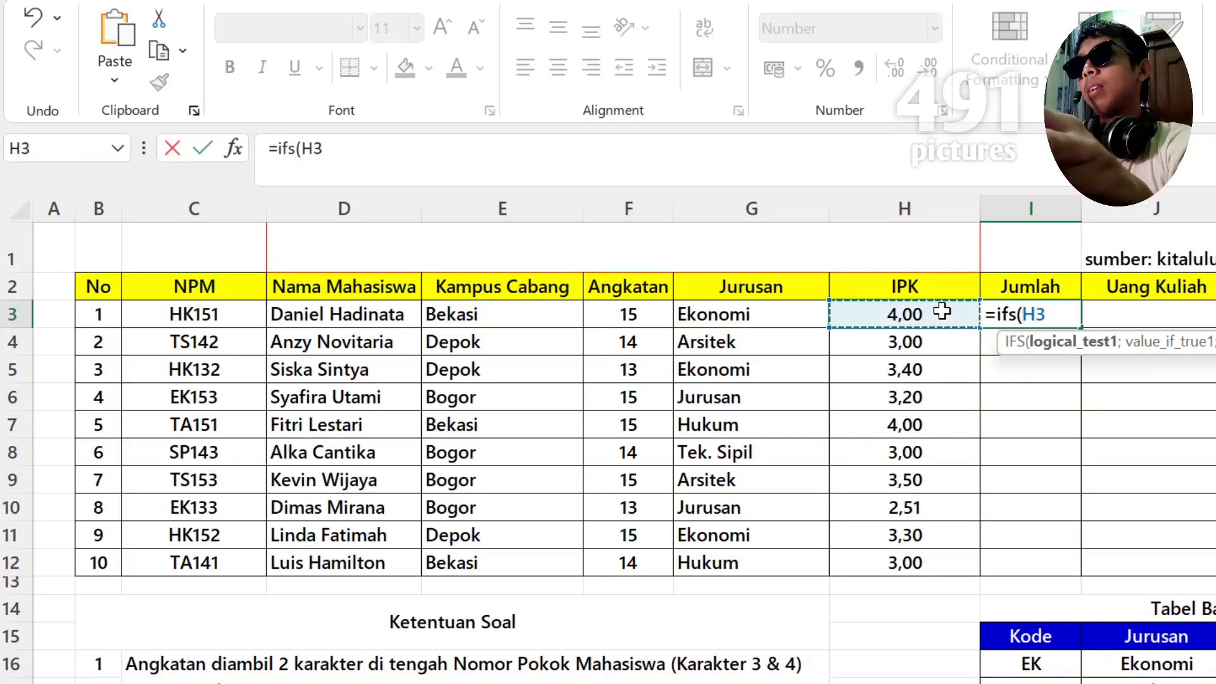
type("=")
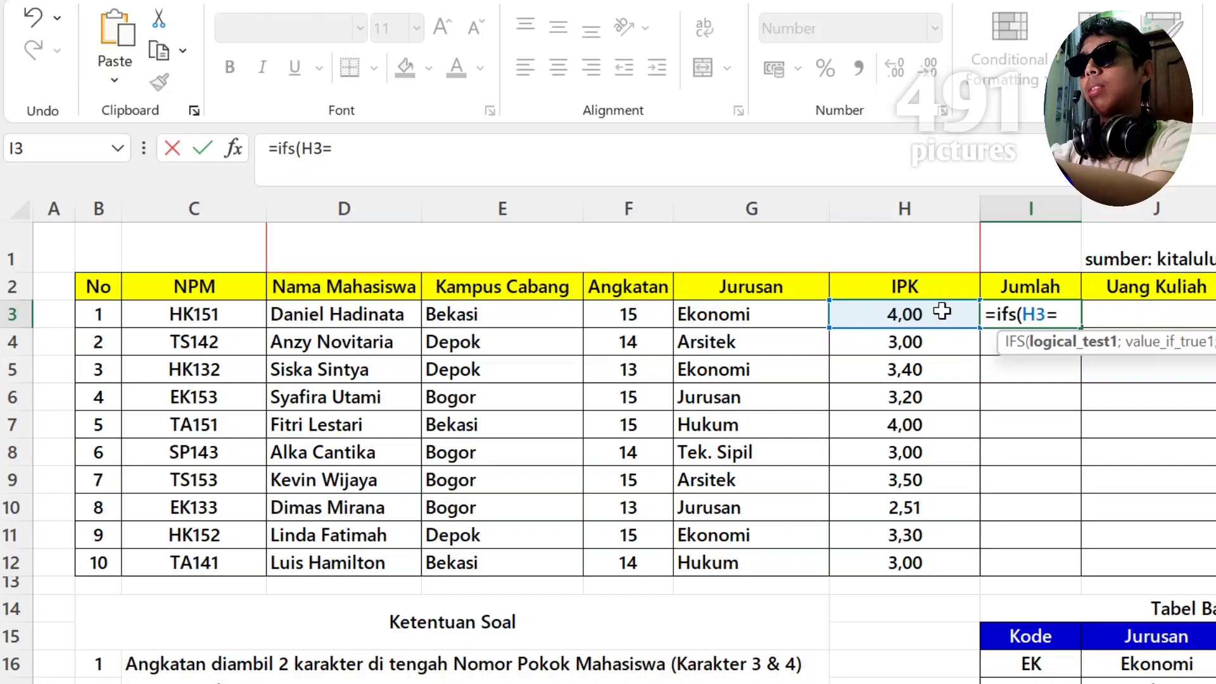
key("BackSpace")
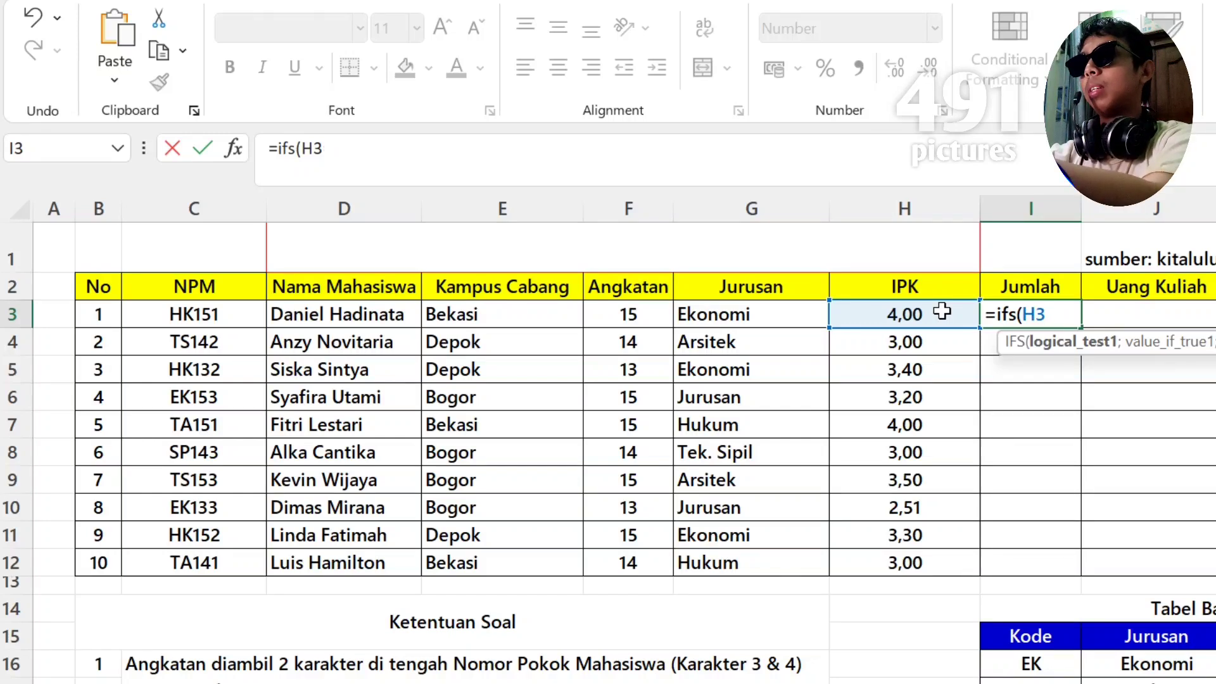
type("<=1")
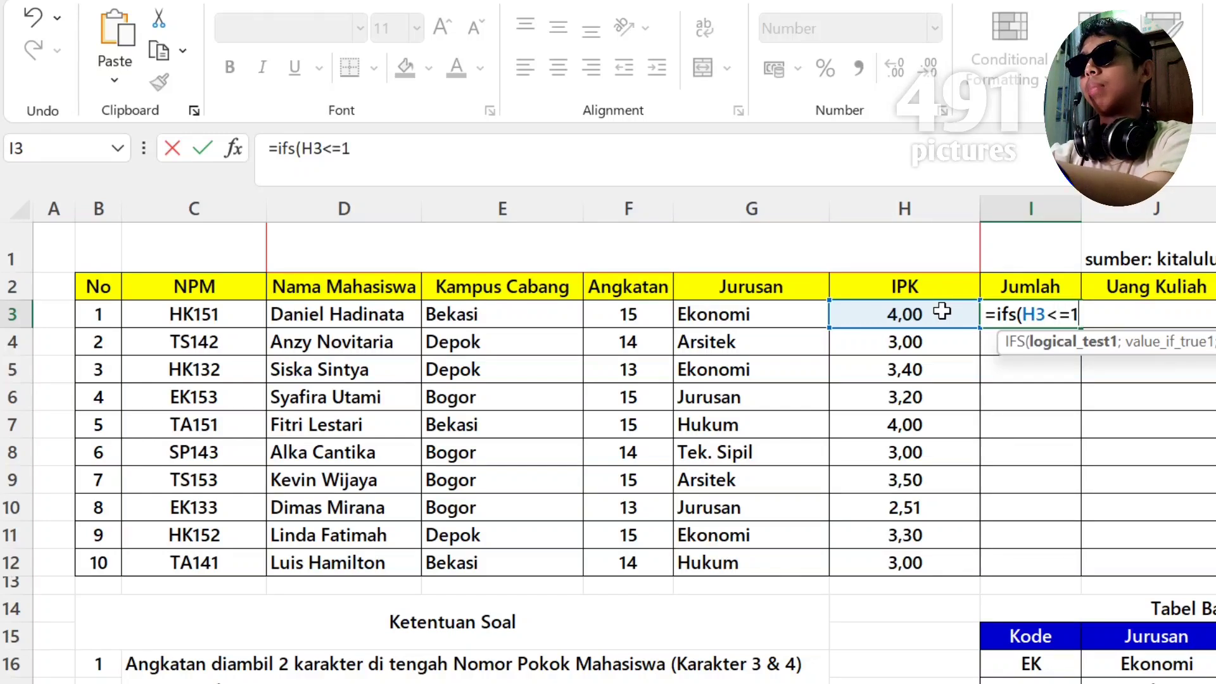
type(",9")
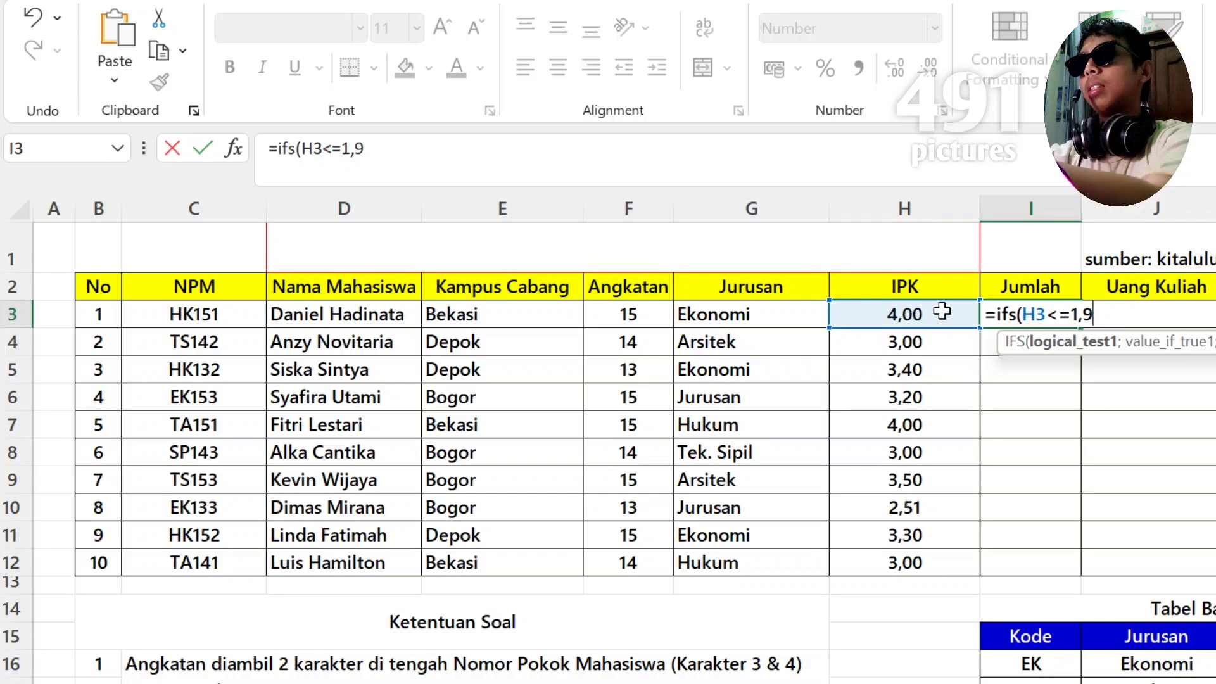
Recheck the Jumlah SKS criteria and make the first IFS test return "-"
scroll(906, 482, "down", 2)
scroll(908, 481, "up", 2)
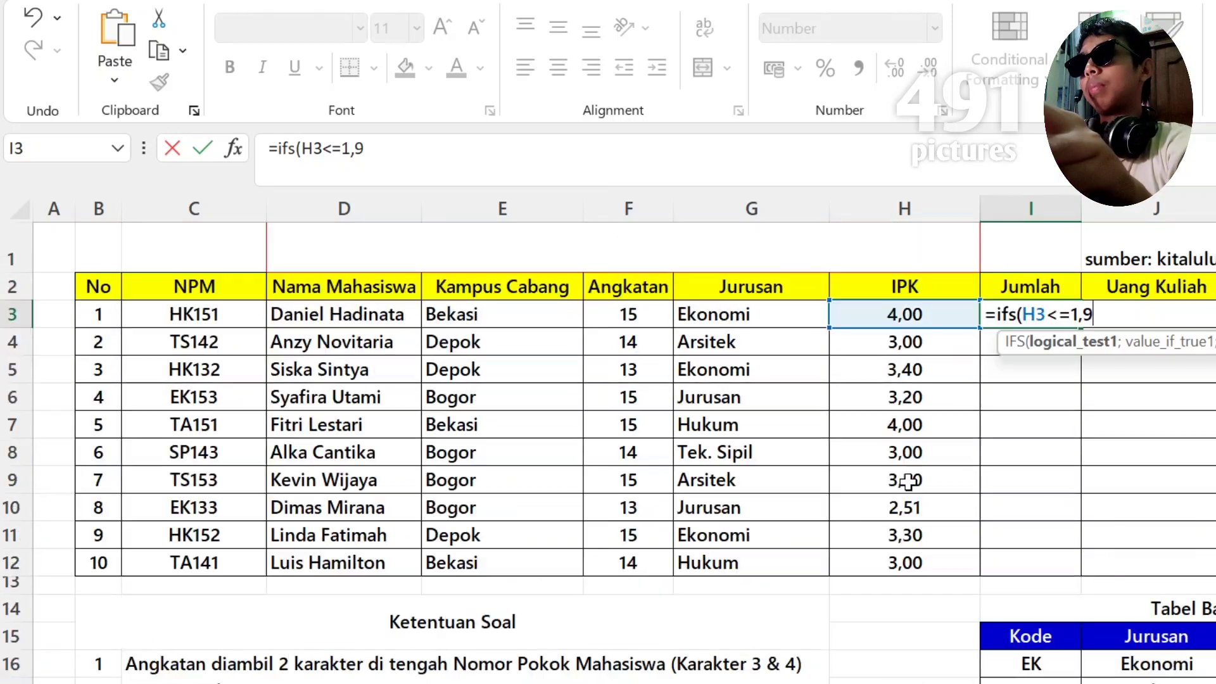
scroll(907, 481, "down", 3)
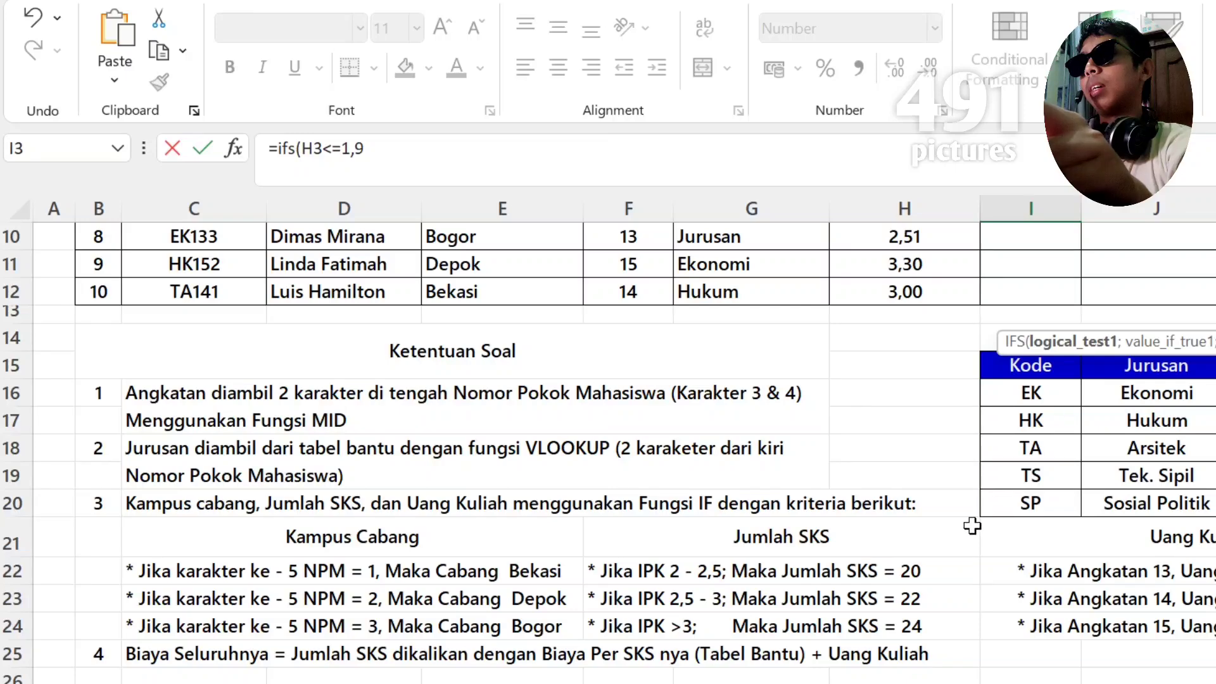
scroll(1059, 535, "up", 3)
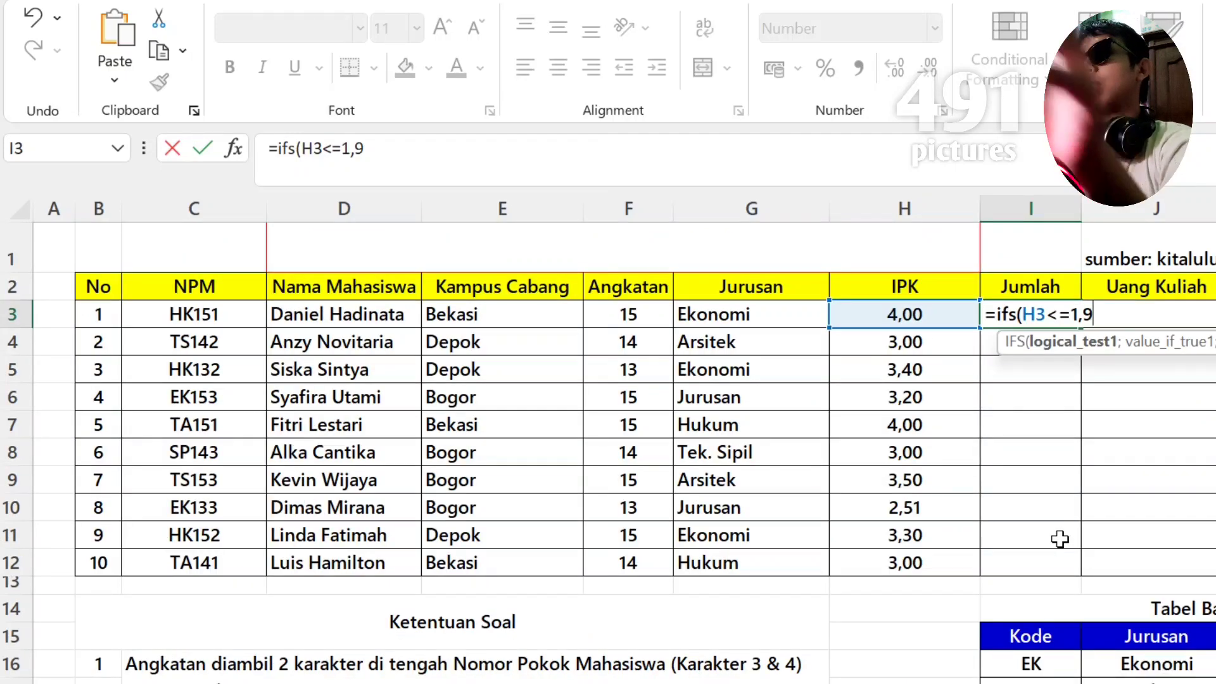
type(";")
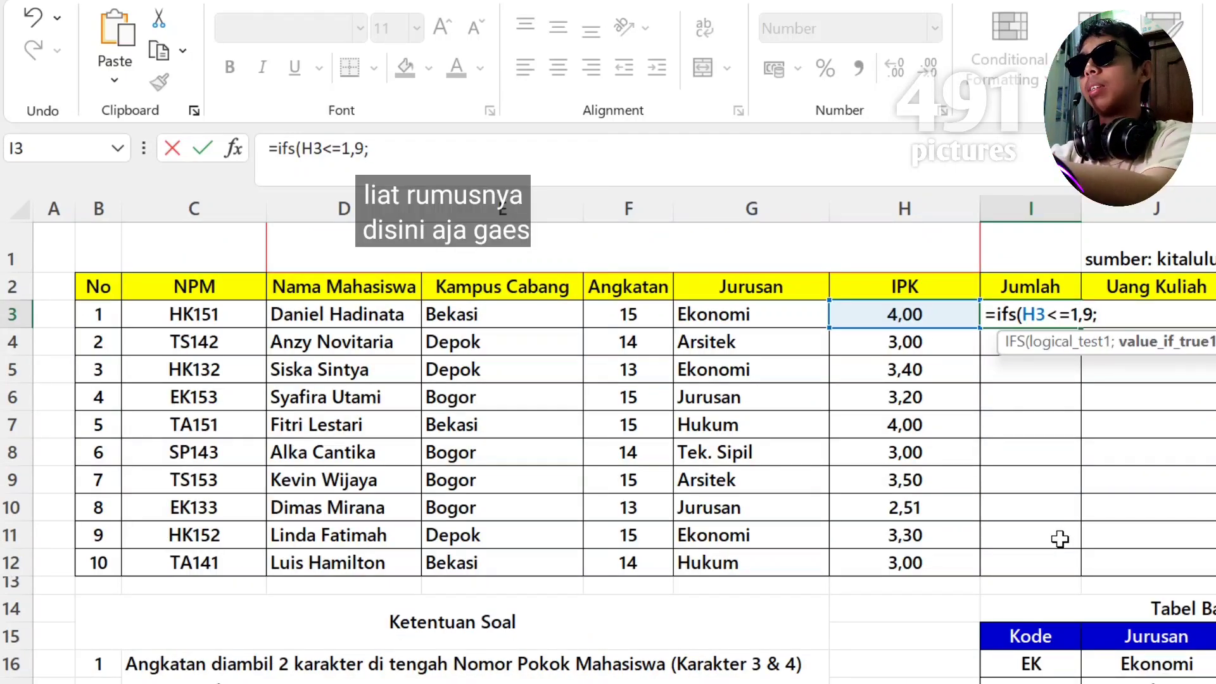
type("\"-")
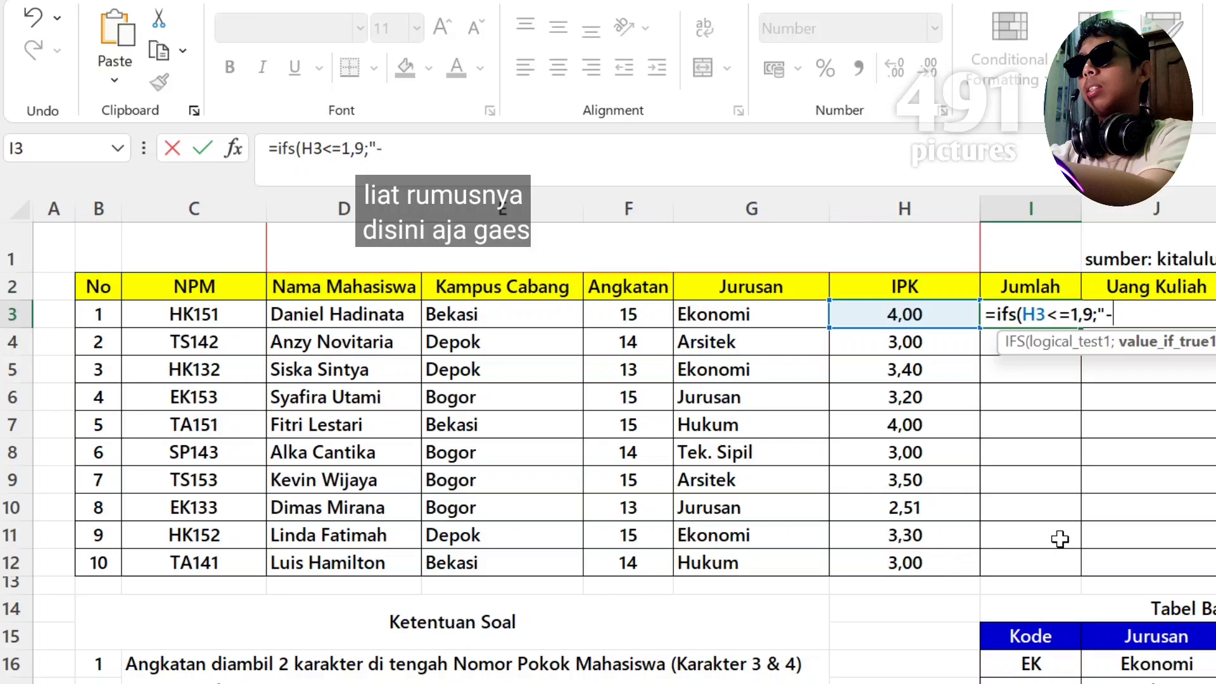
type("\"")
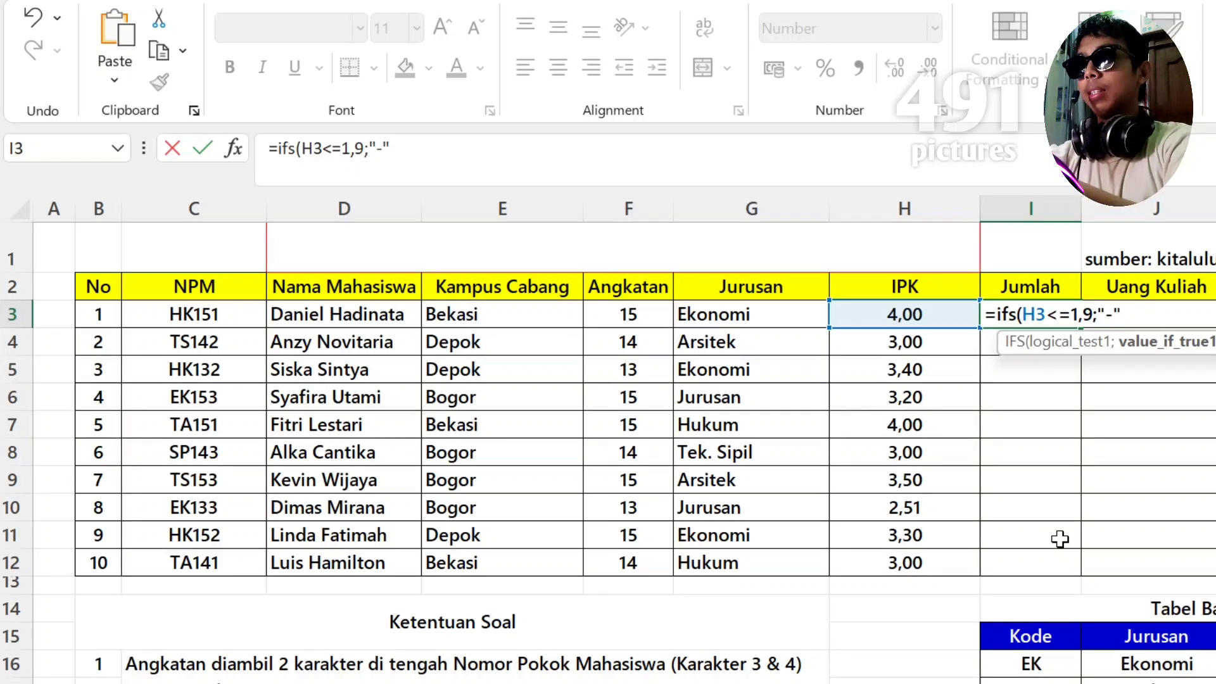
type(";")
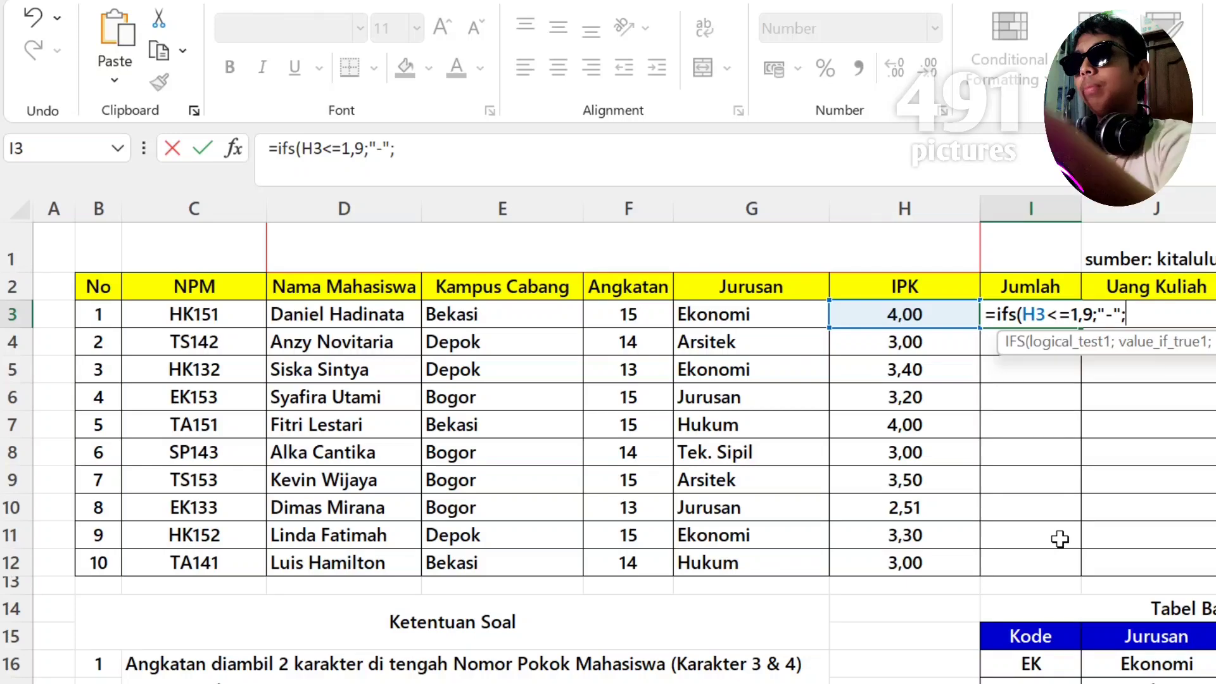
Add H3<=2,5 as the second IFS test, following the first IPK range in the Jumlah SKS criteria
left_click(954, 317)
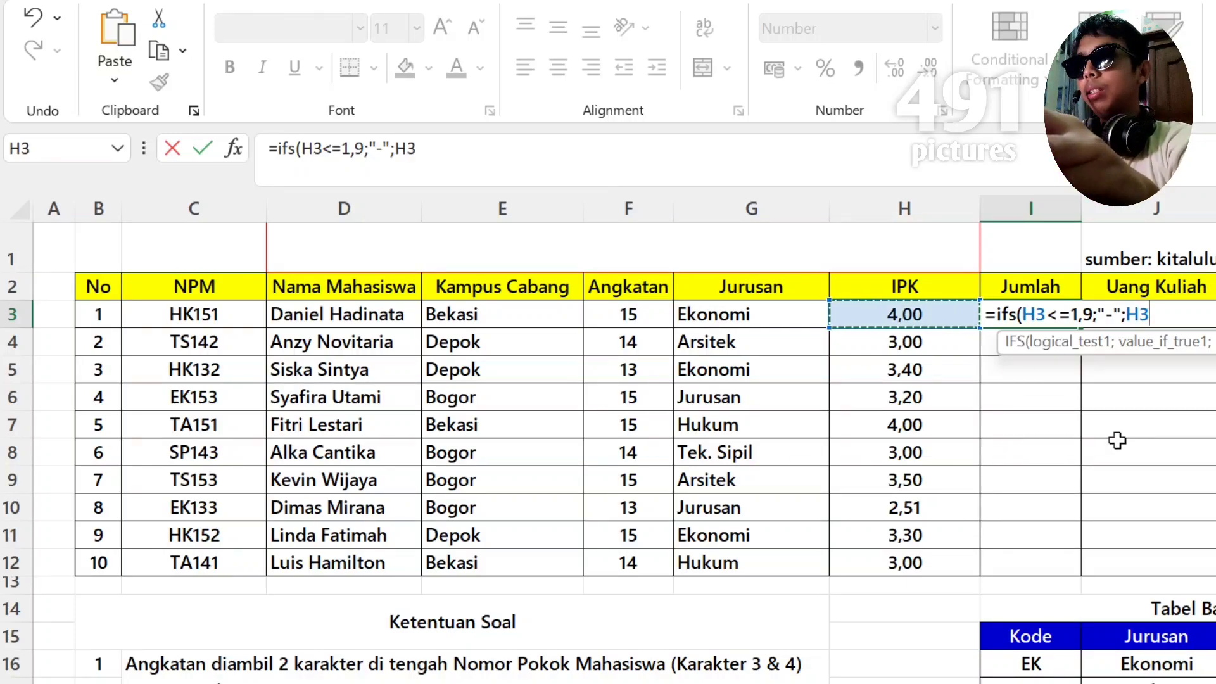
scroll(1101, 453, "down", 3)
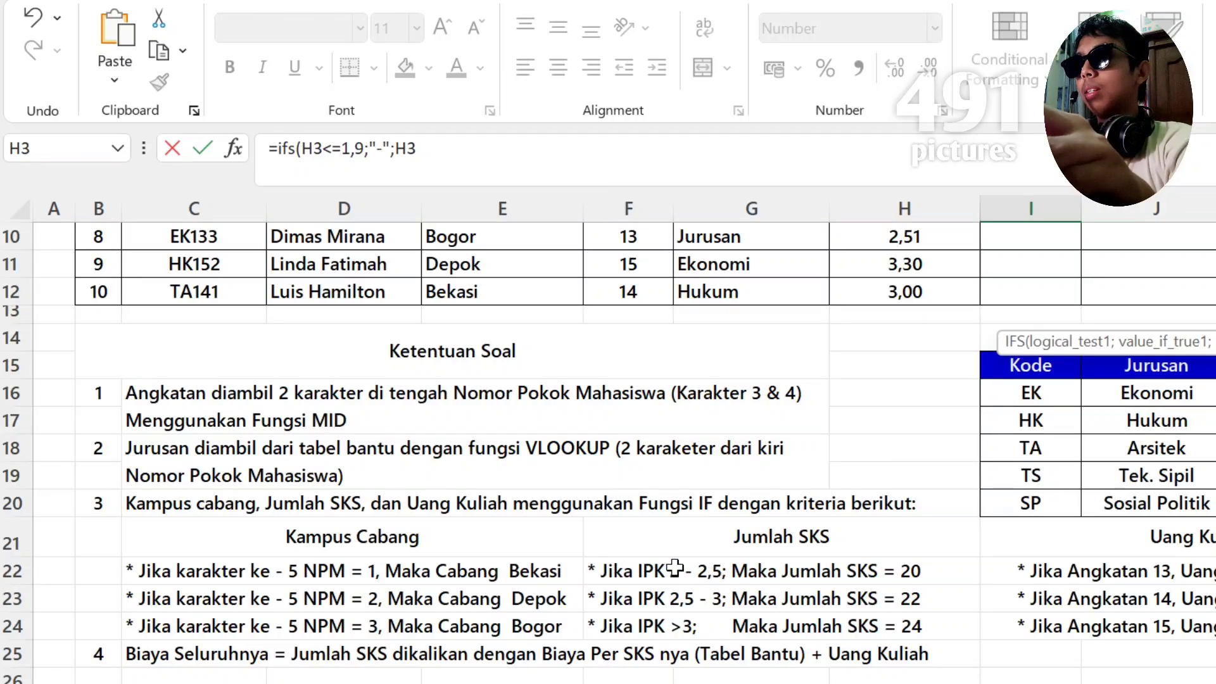
scroll(1167, 458, "up", 3)
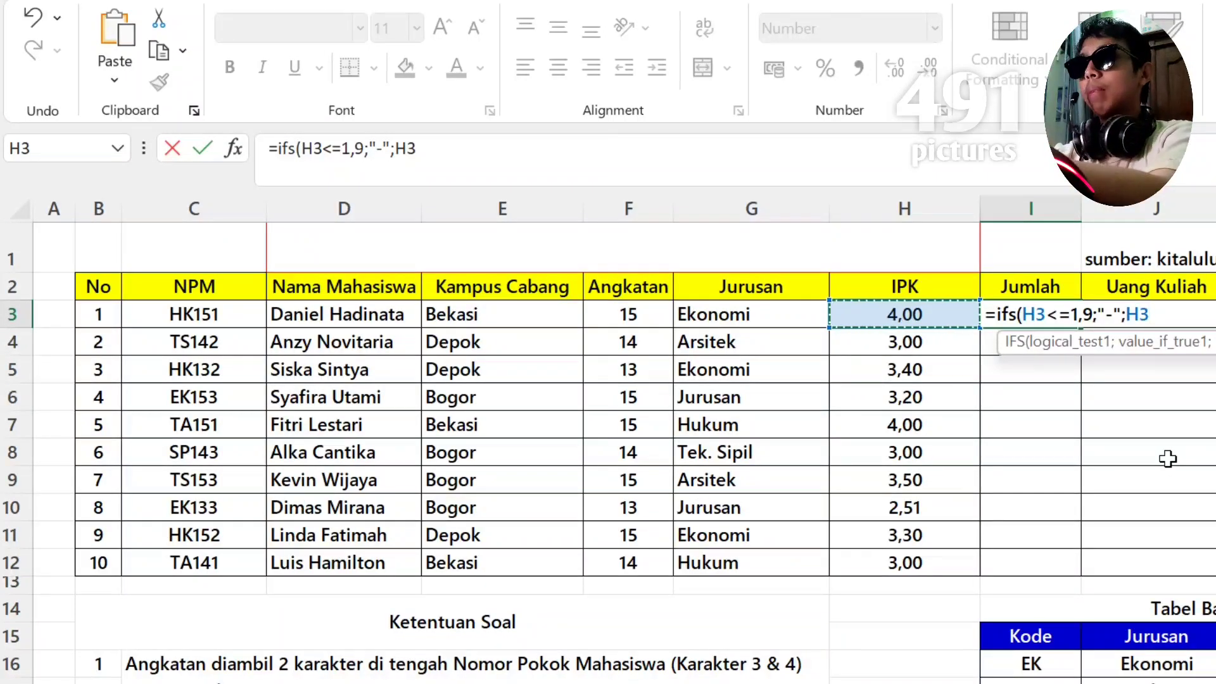
type("<=")
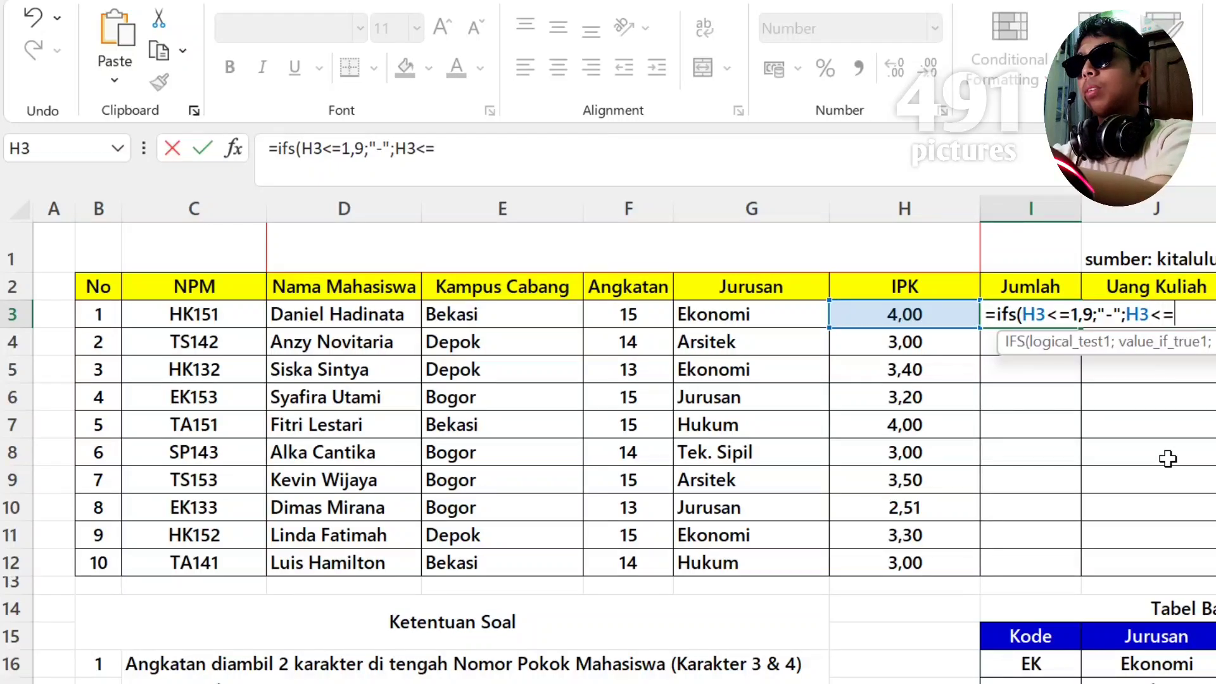
type("2,")
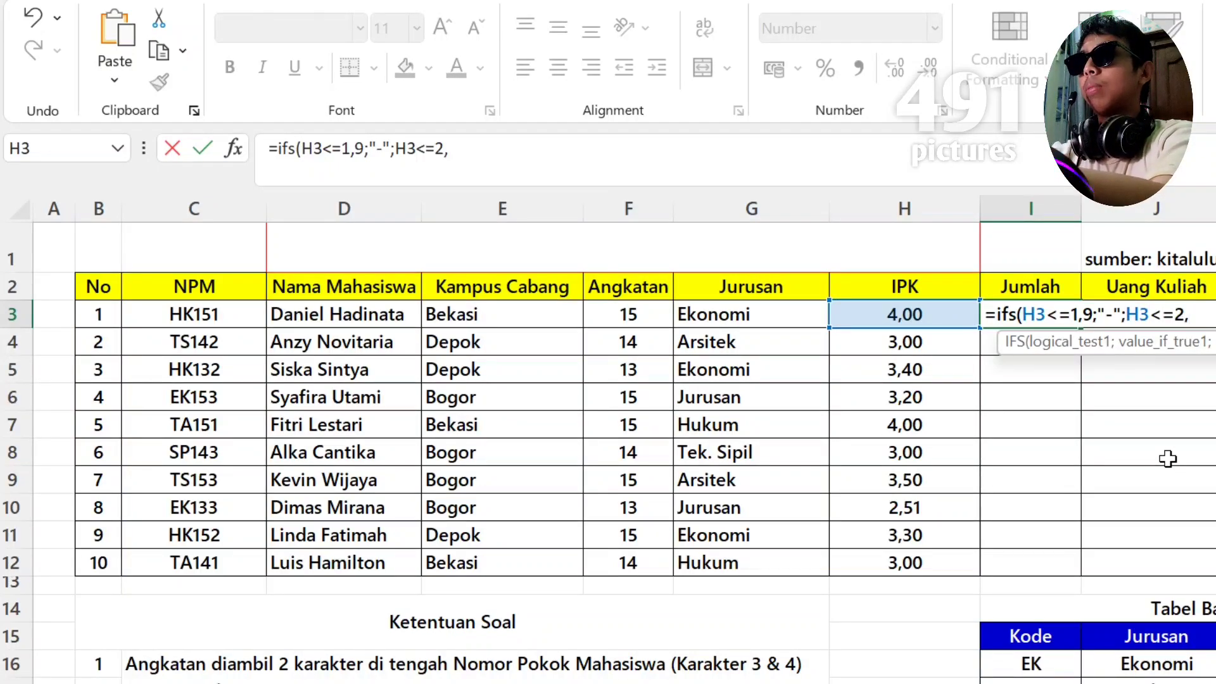
type("5")
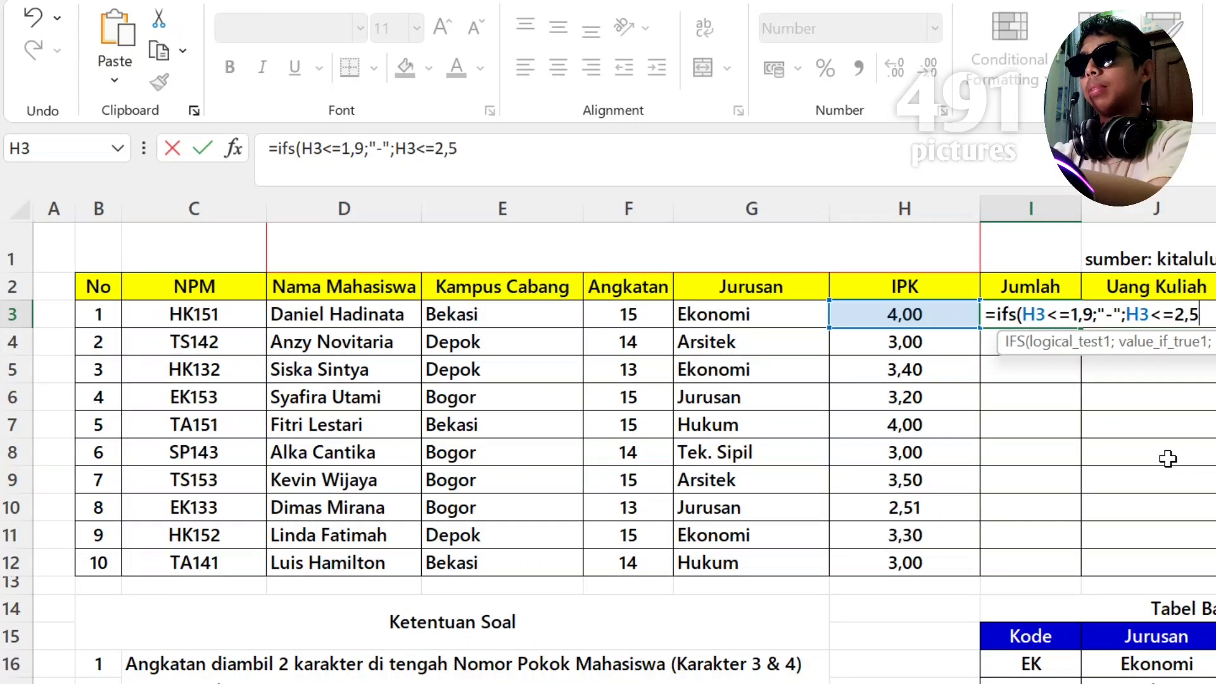
scroll(1133, 481, "down", 3)
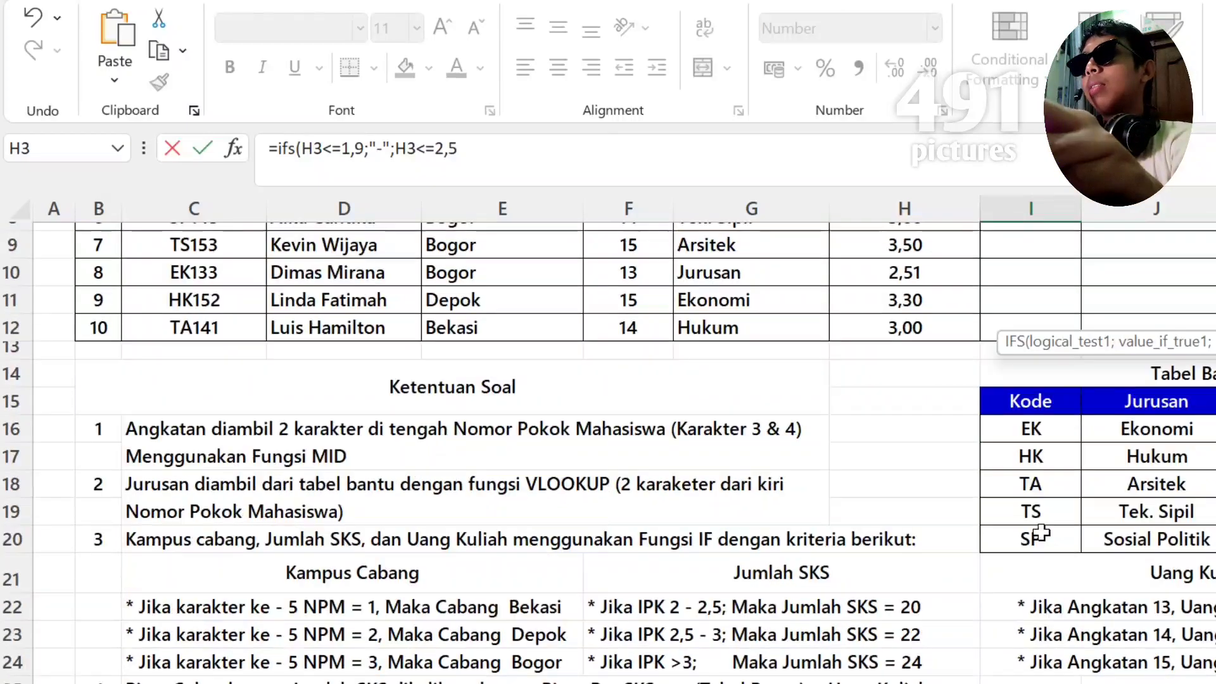
scroll(1041, 534, "down", 1)
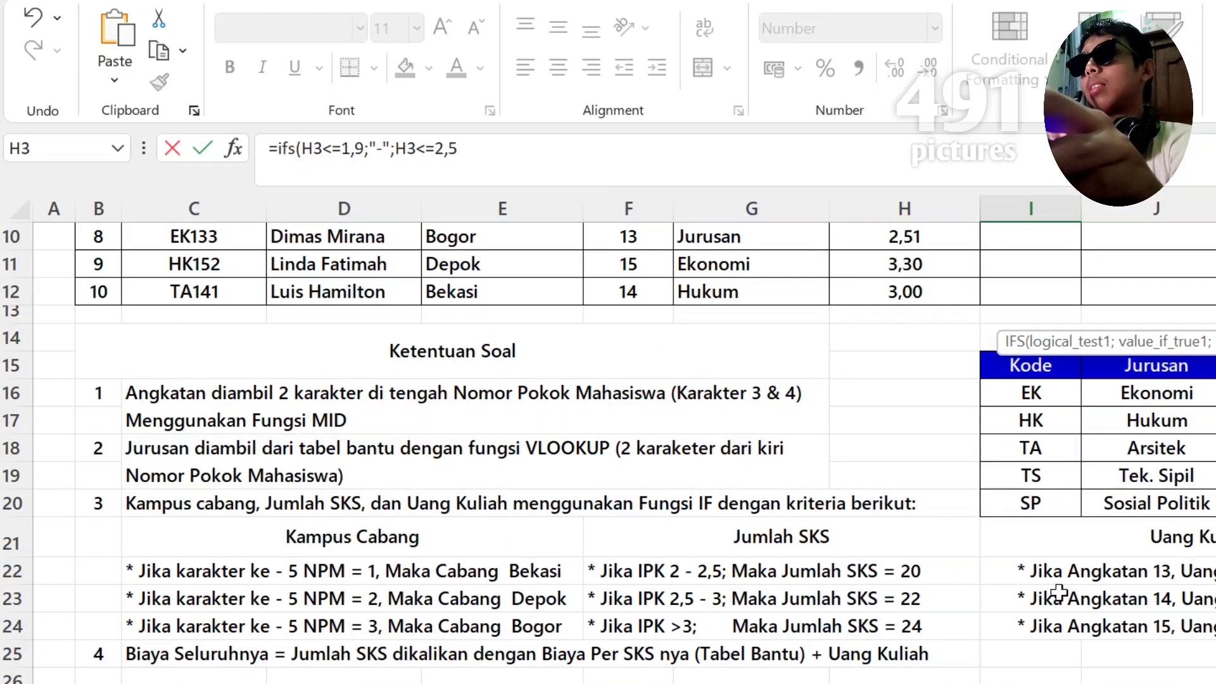
scroll(1059, 593, "up", 3)
scroll(1056, 596, "down", 1)
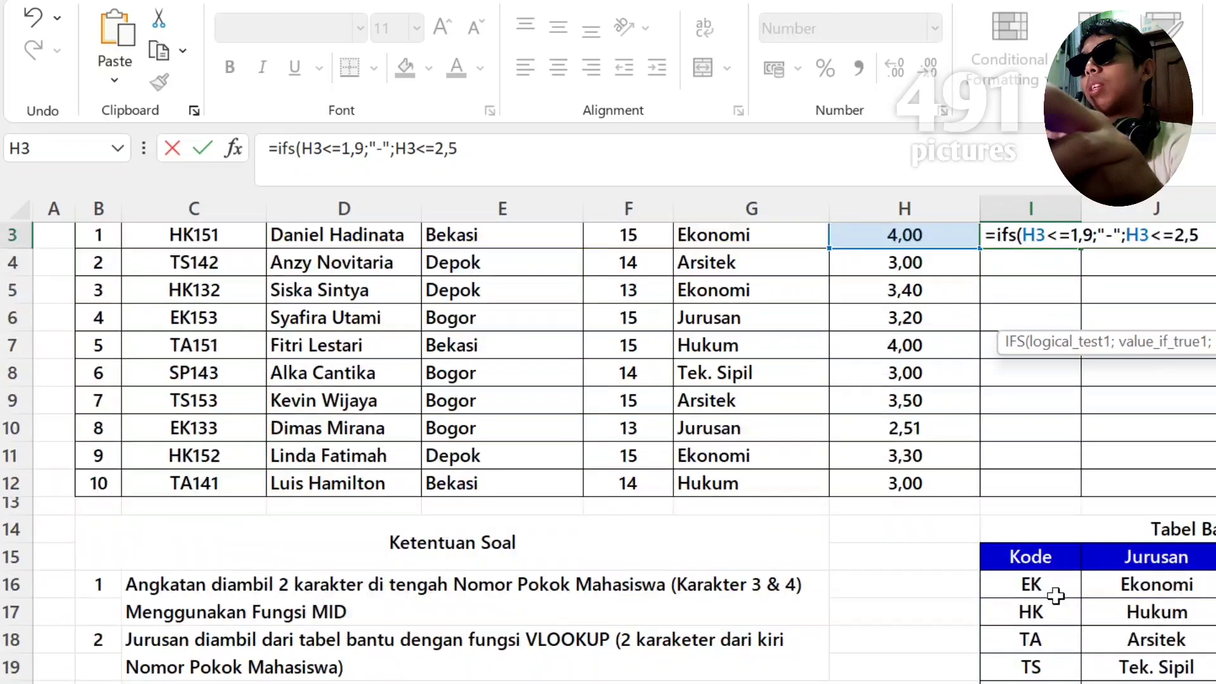
Recheck the Jumlah SKS criteria and extend the second IFS test's limit to 2,54
scroll(1056, 596, "down", 2)
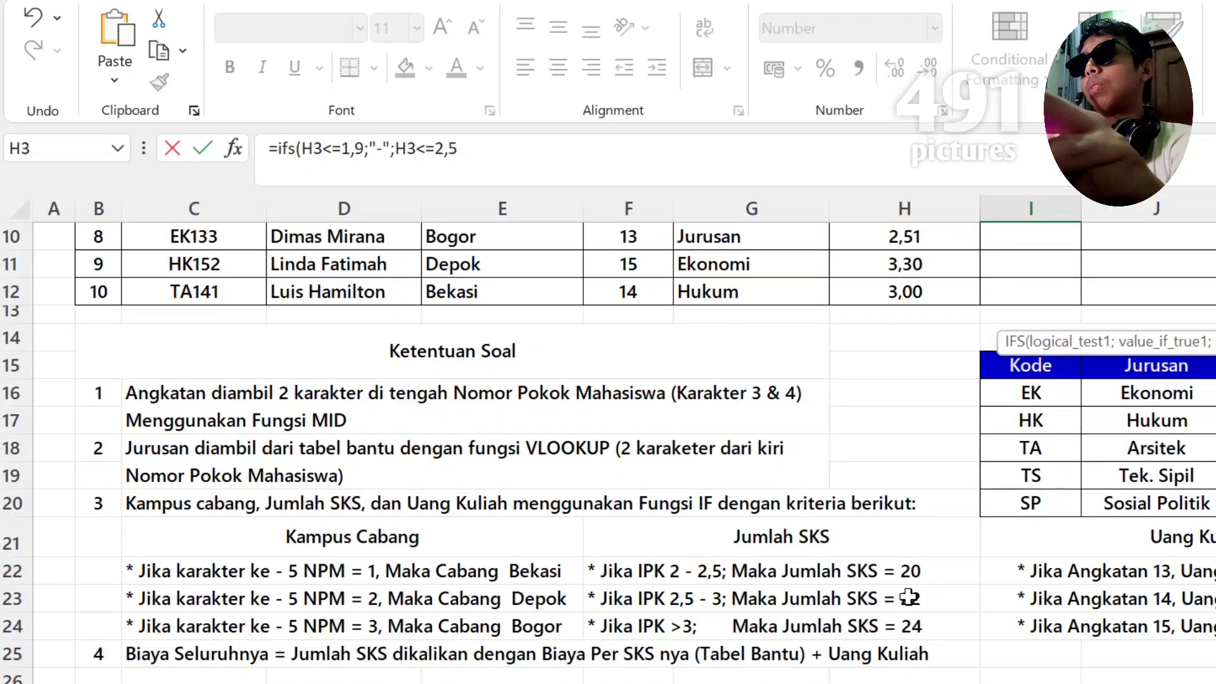
scroll(1019, 590, "up", 3)
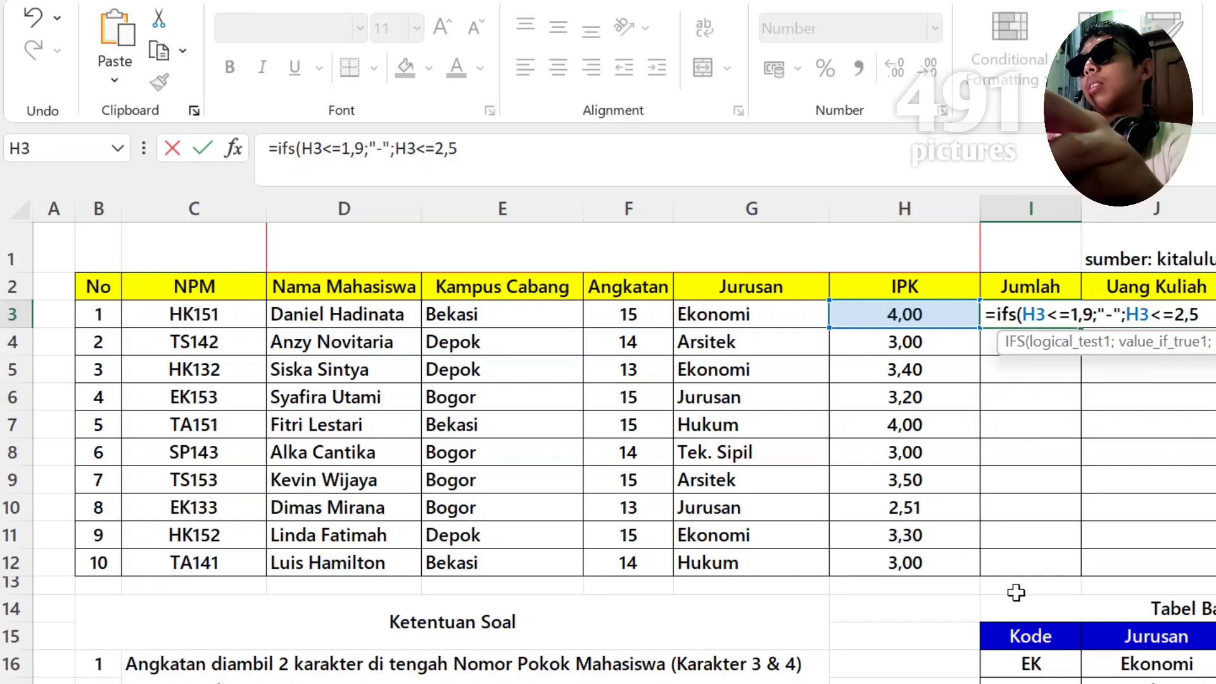
type("1")
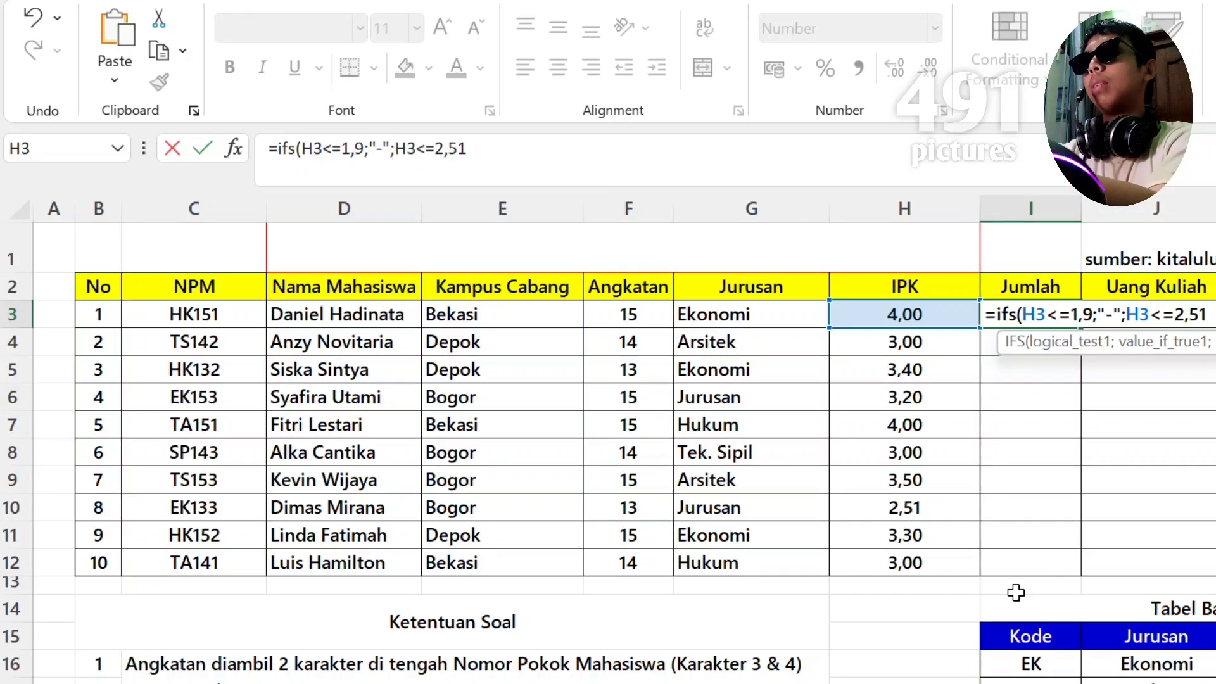
key("BackSpace")
type("4")
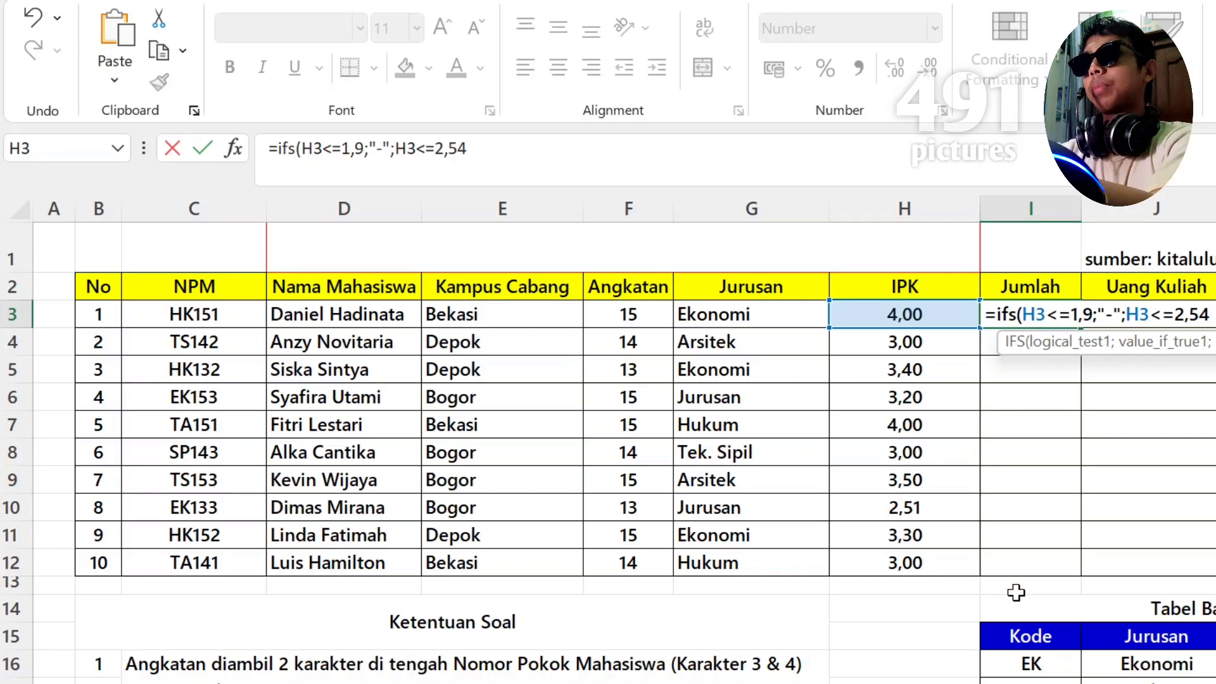
scroll(1015, 592, "down", 2)
scroll(1018, 592, "up", 2)
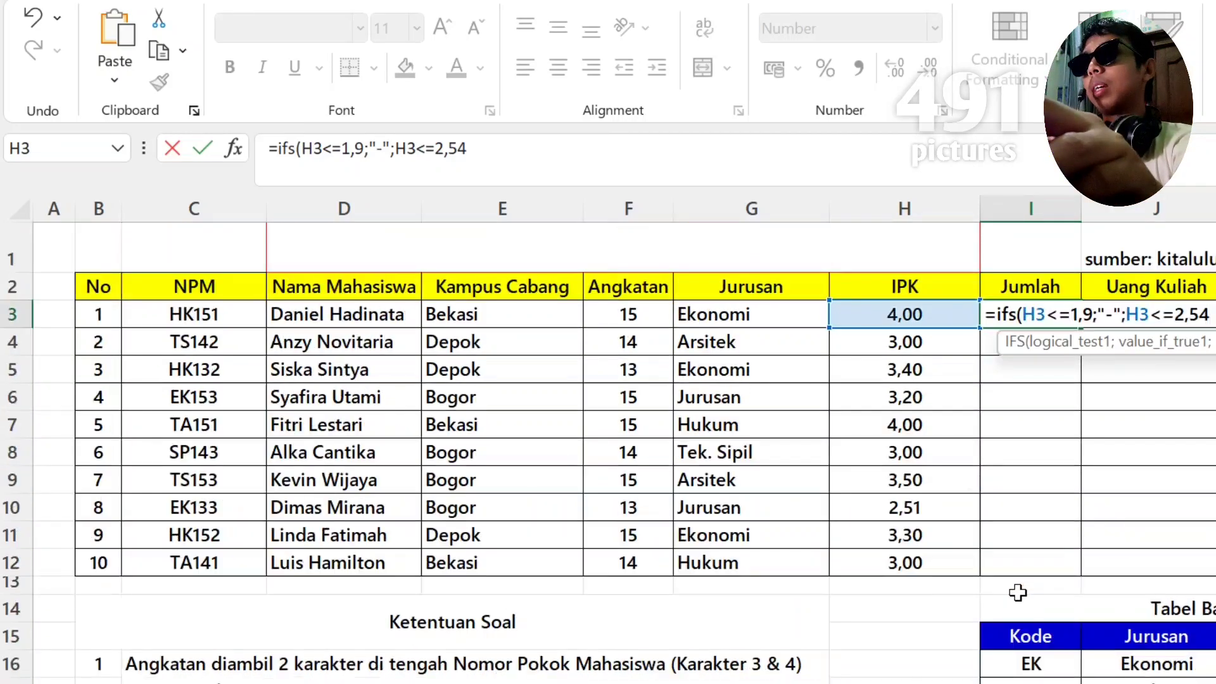
Make the second IFS test return "20", following the first Jumlah SKS criterion
type(";")
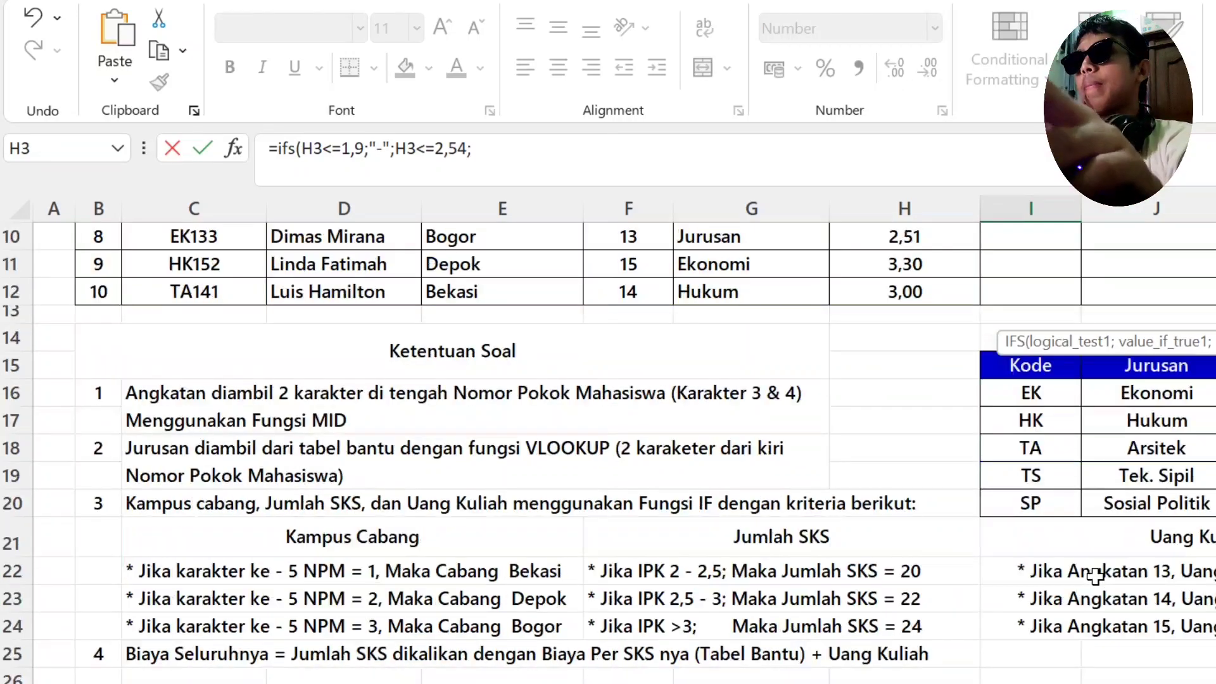
scroll(1095, 573, "down", 3)
scroll(1095, 573, "up", 3)
type("\"")
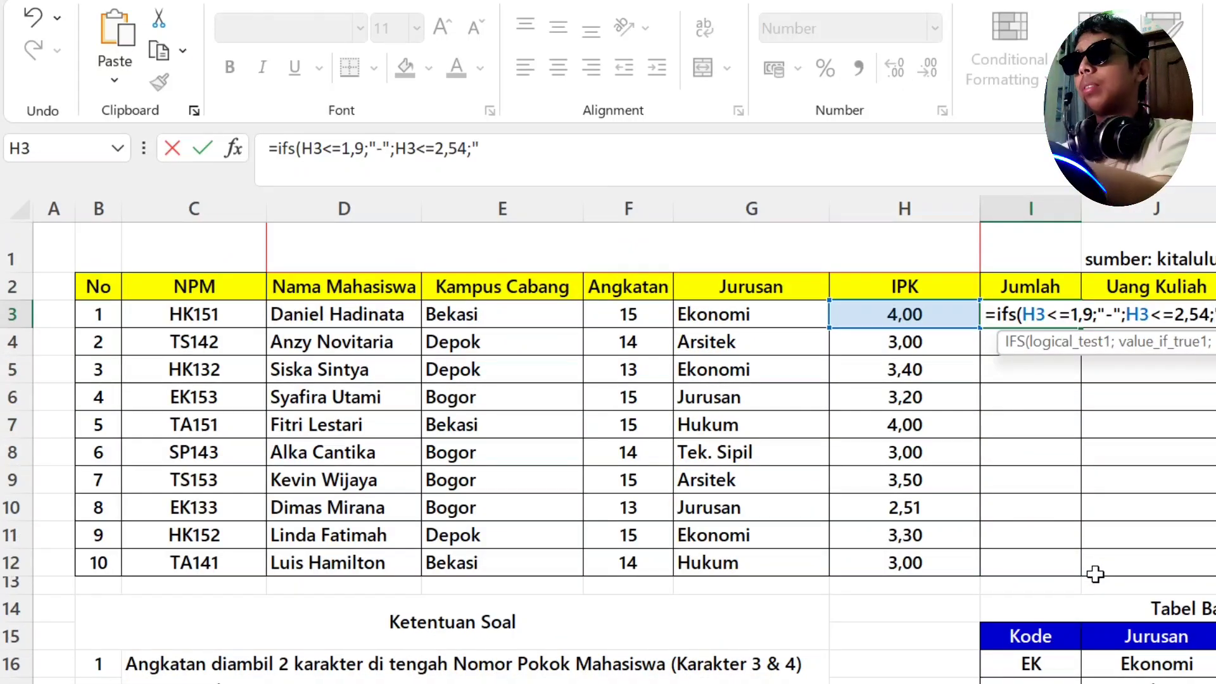
type("20\";")
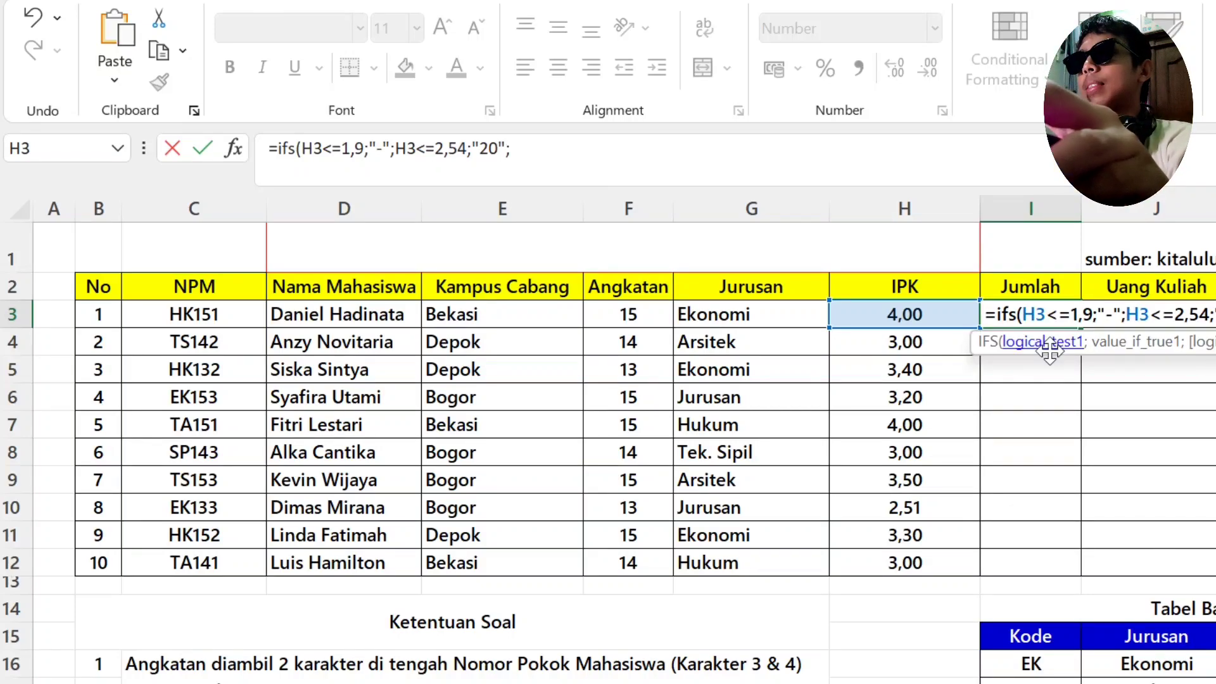
Review the second IPK range in the criteria and add H3<=3 as the third IFS test
scroll(1132, 448, "down", 3)
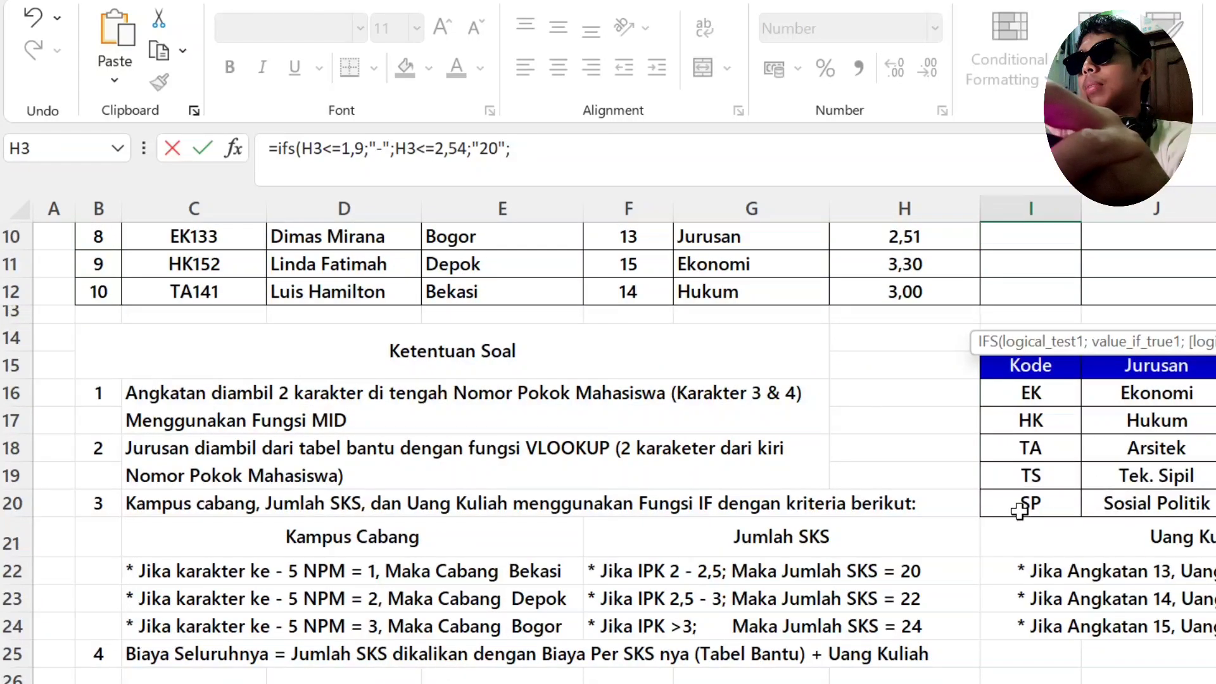
scroll(1159, 510, "up", 3)
scroll(1014, 520, "down", 3)
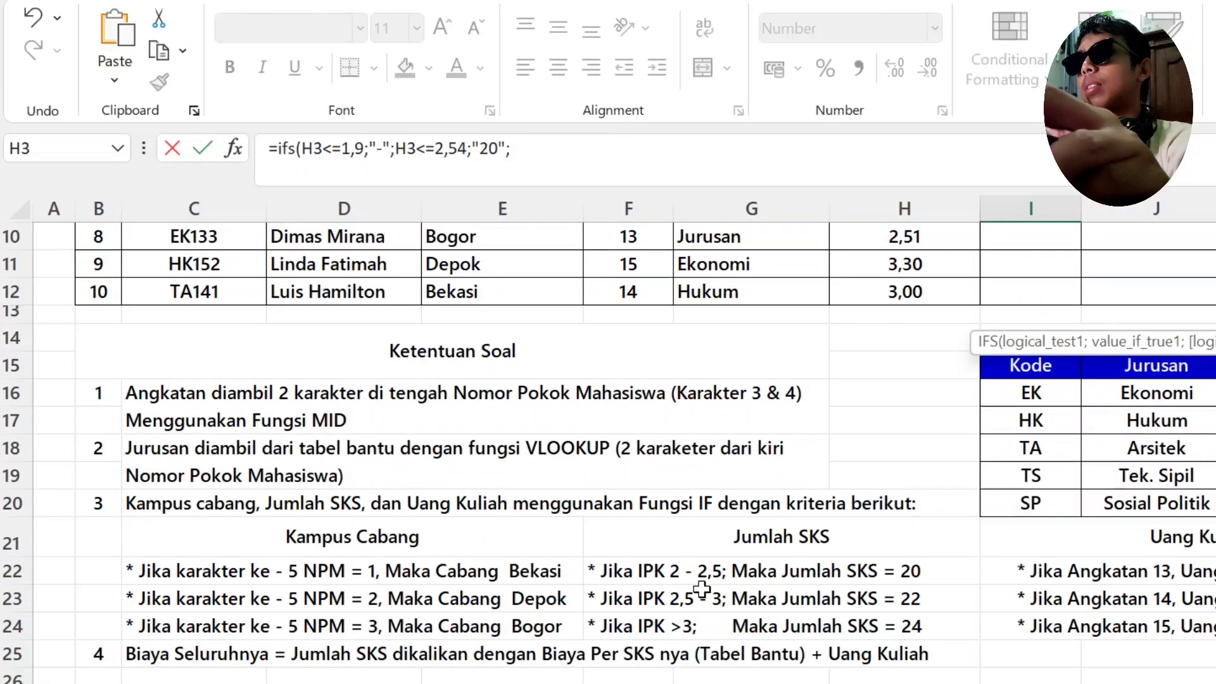
scroll(1108, 520, "up", 3)
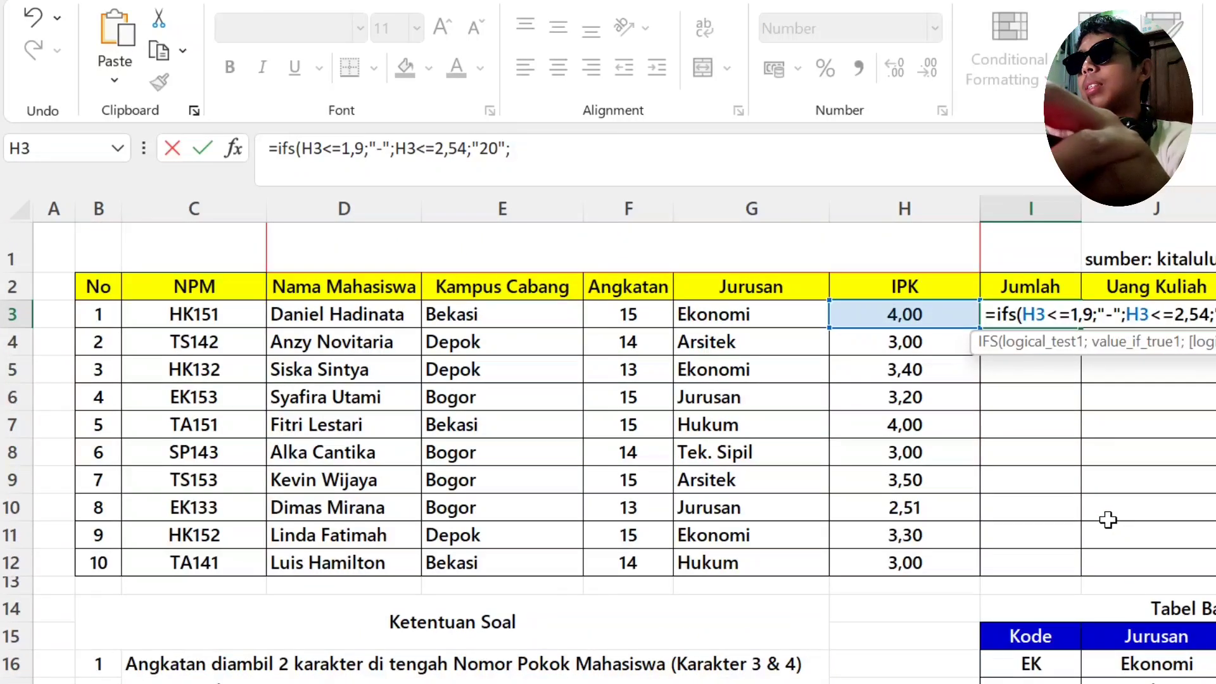
left_click(915, 314)
type("<")
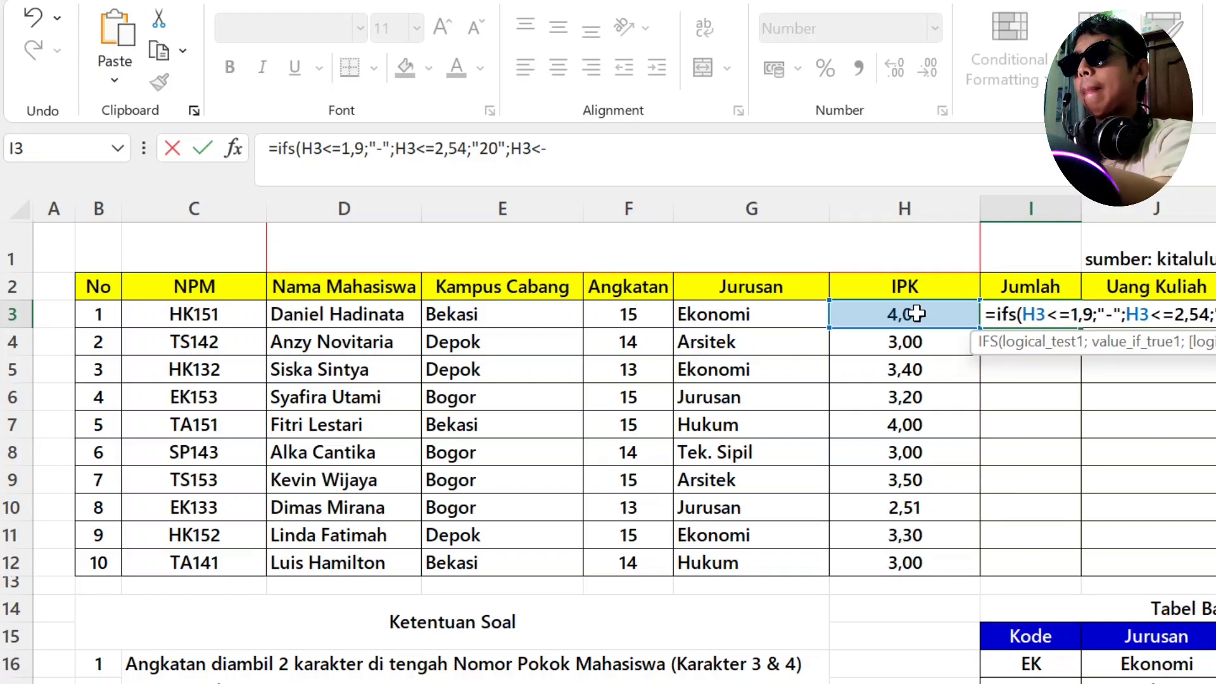
type("=3")
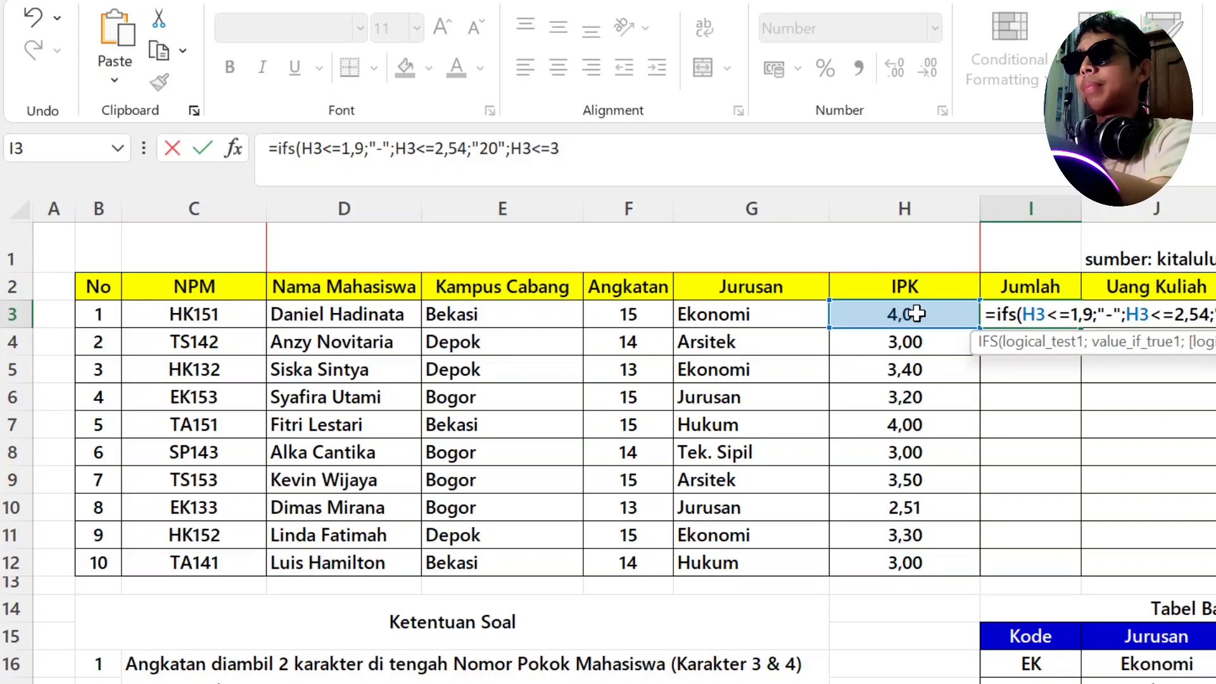
type(";")
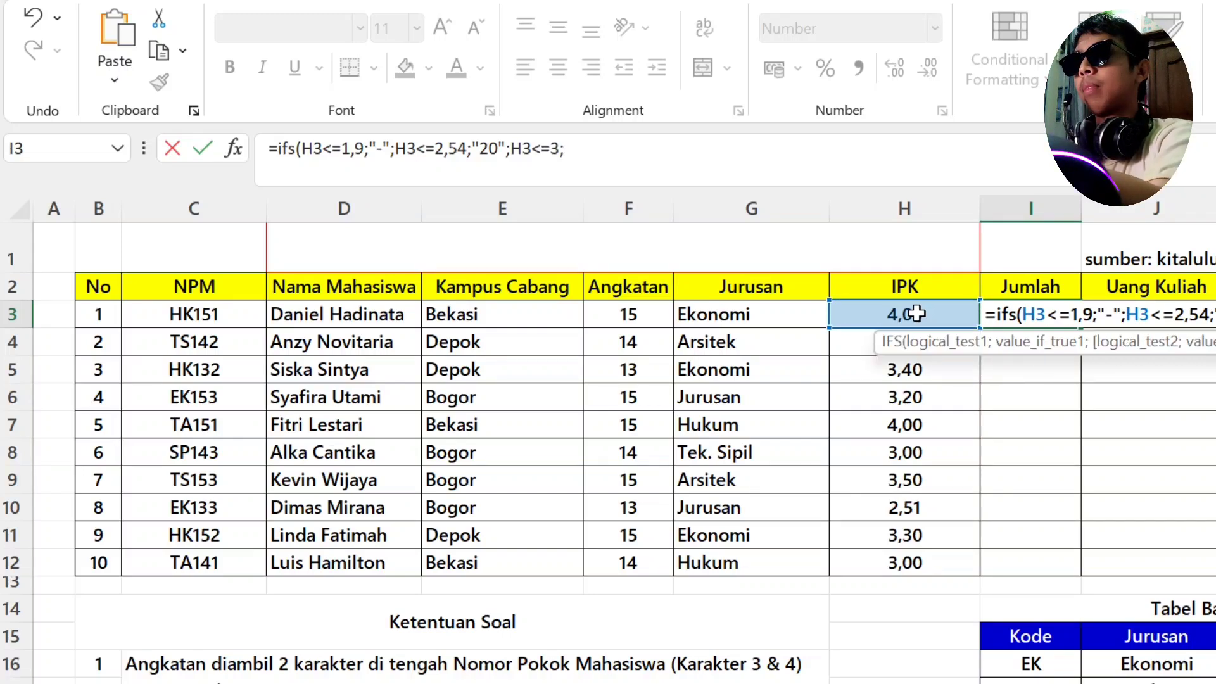
Look up the SKS amount for the second IPK range and make the third test return "22"
scroll(918, 468, "down", 4)
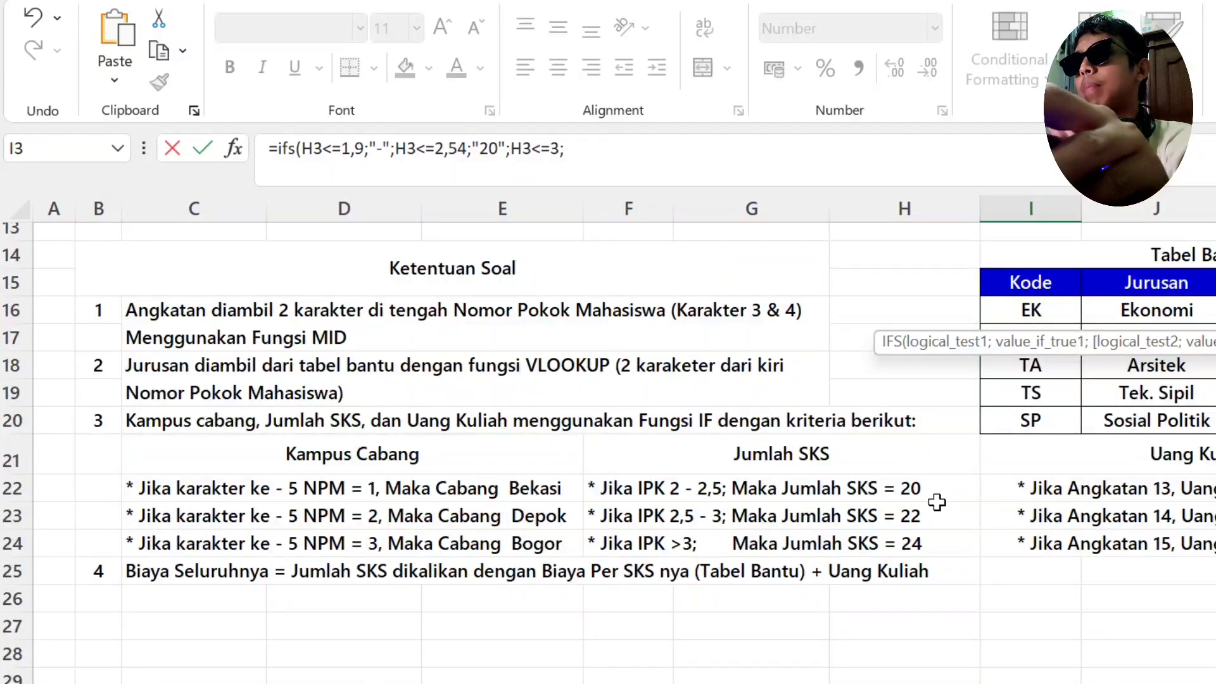
scroll(931, 514, "up", 4)
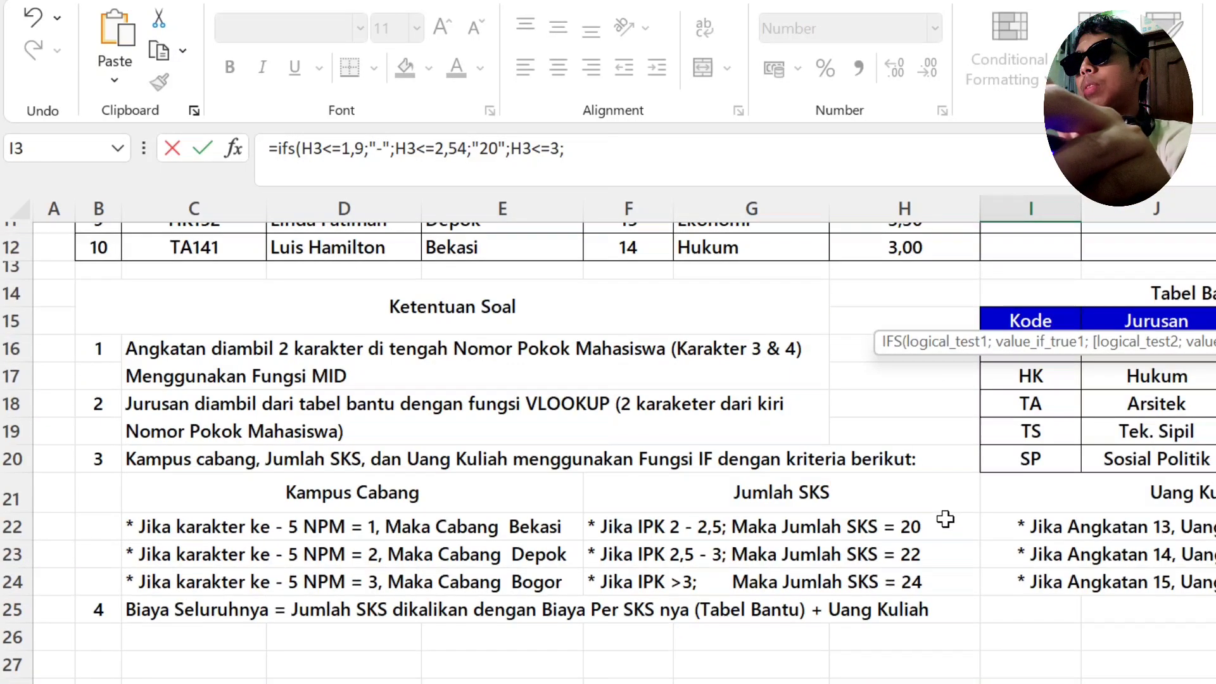
type("2")
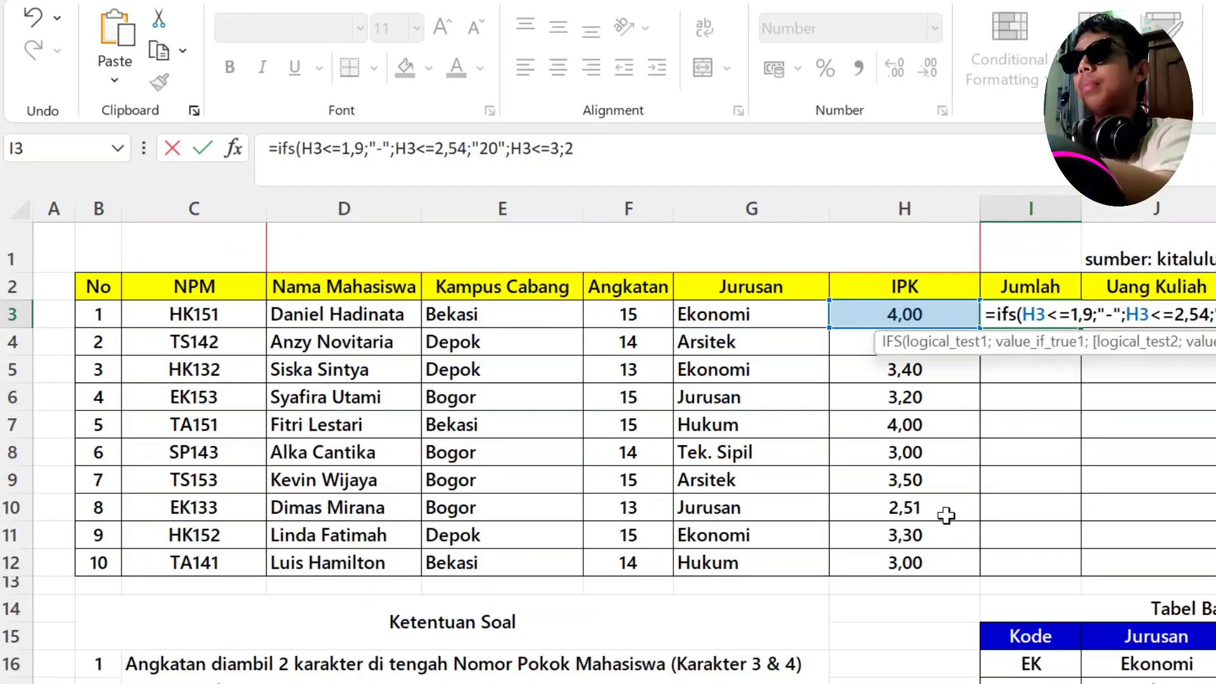
key("BackSpace")
type("\"22\"")
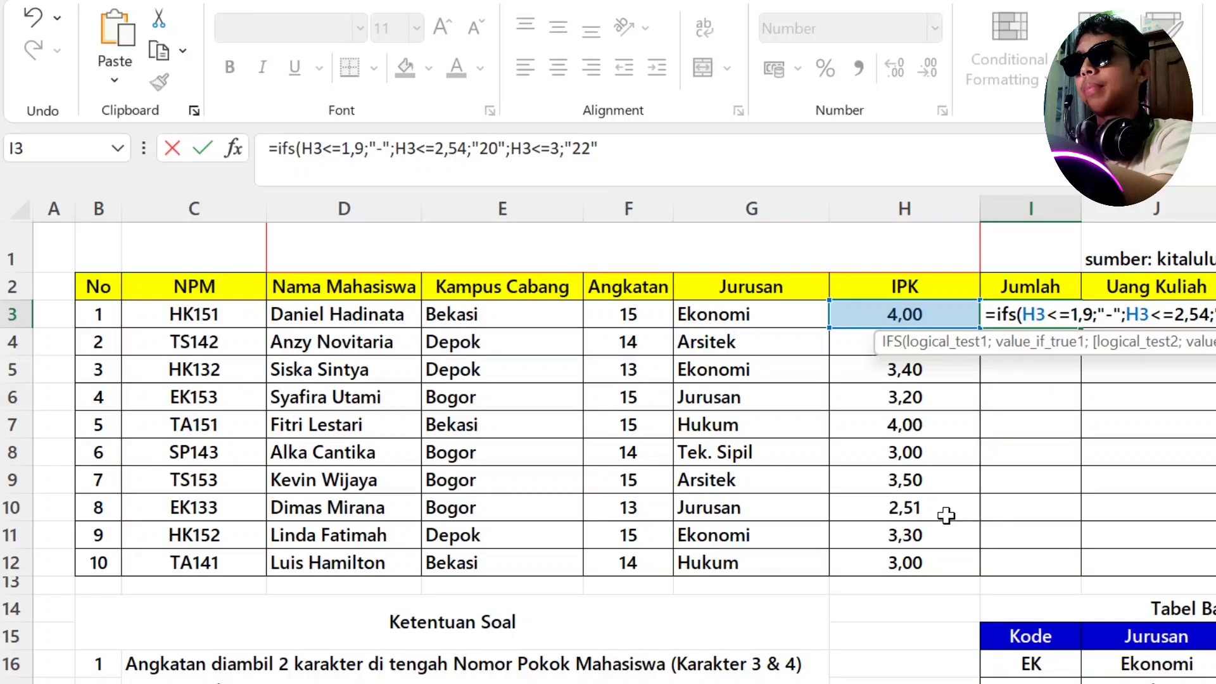
type(";")
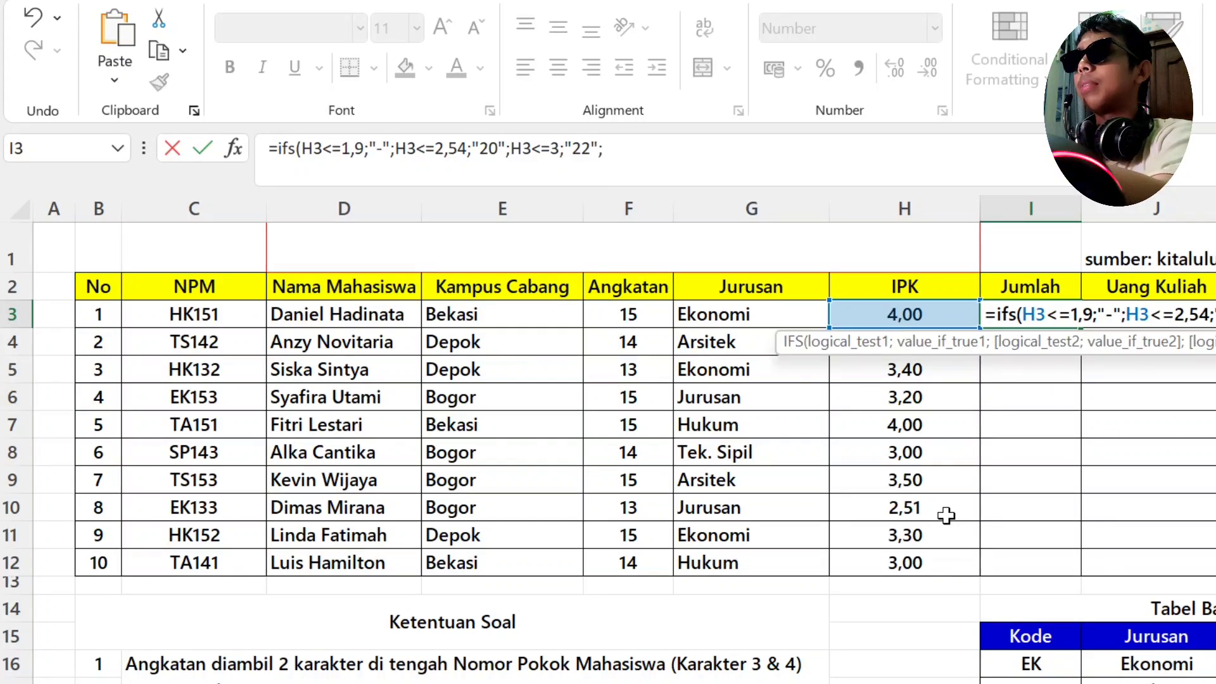
Add >=3,1 as the last IFS test with the result "24", close the formula and try to enter it
type(">")
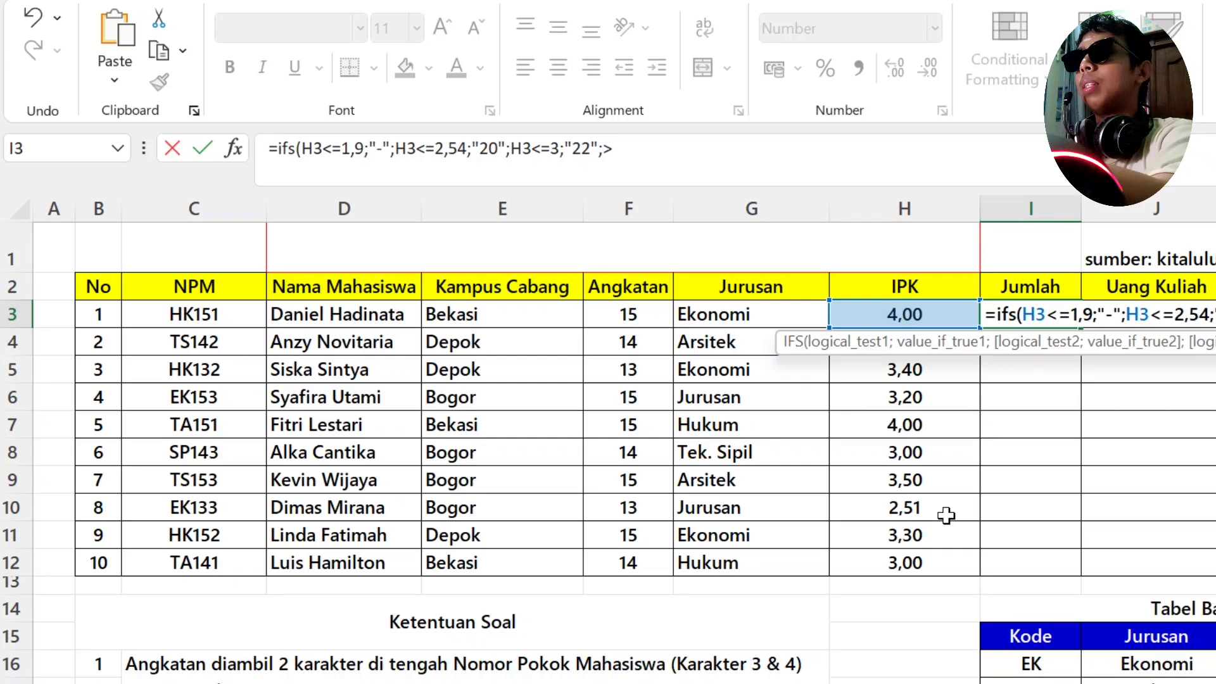
type("=3")
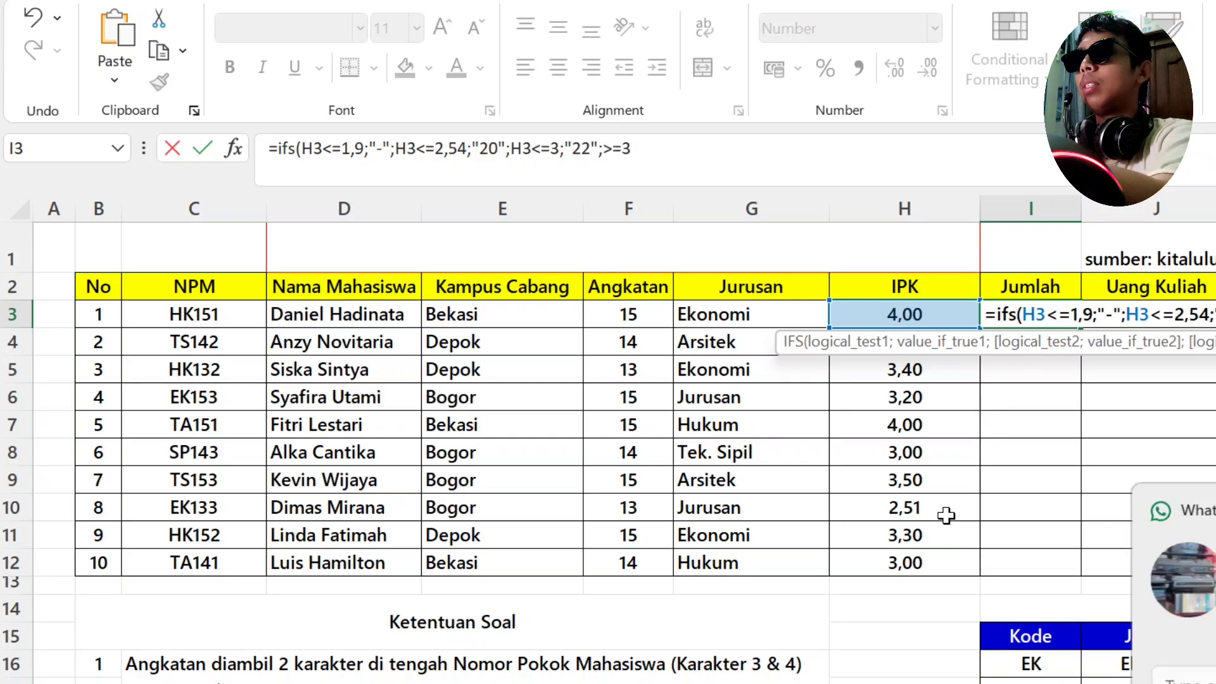
type(",1")
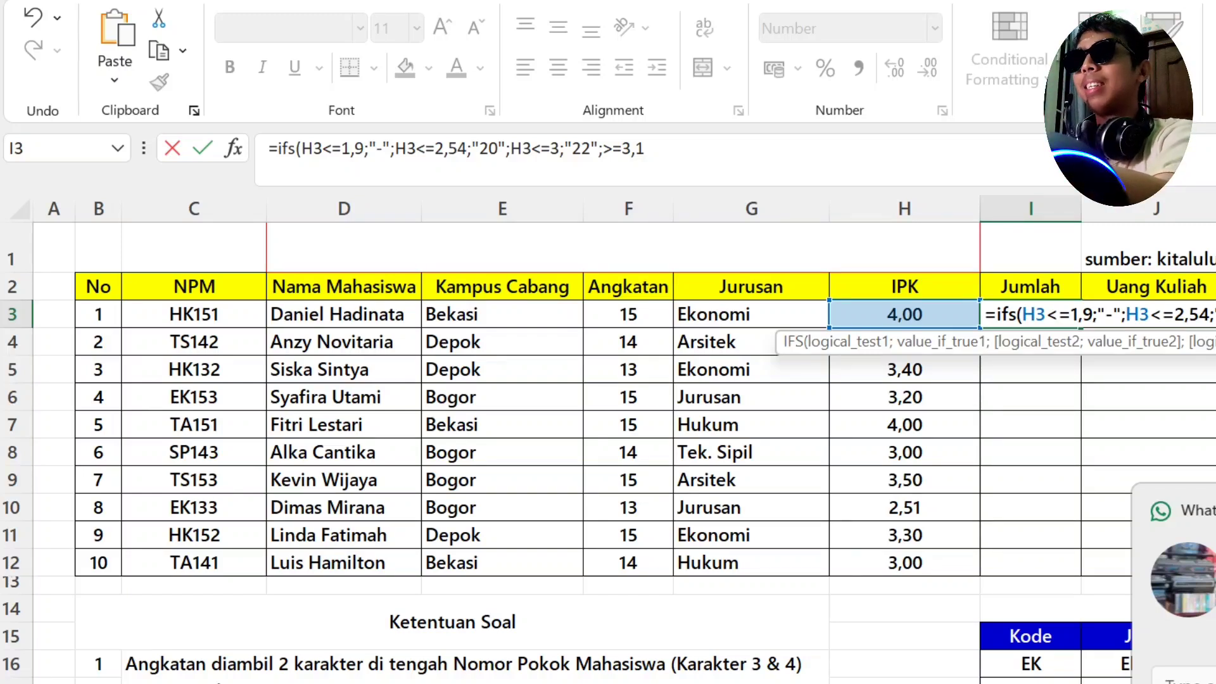
type(";")
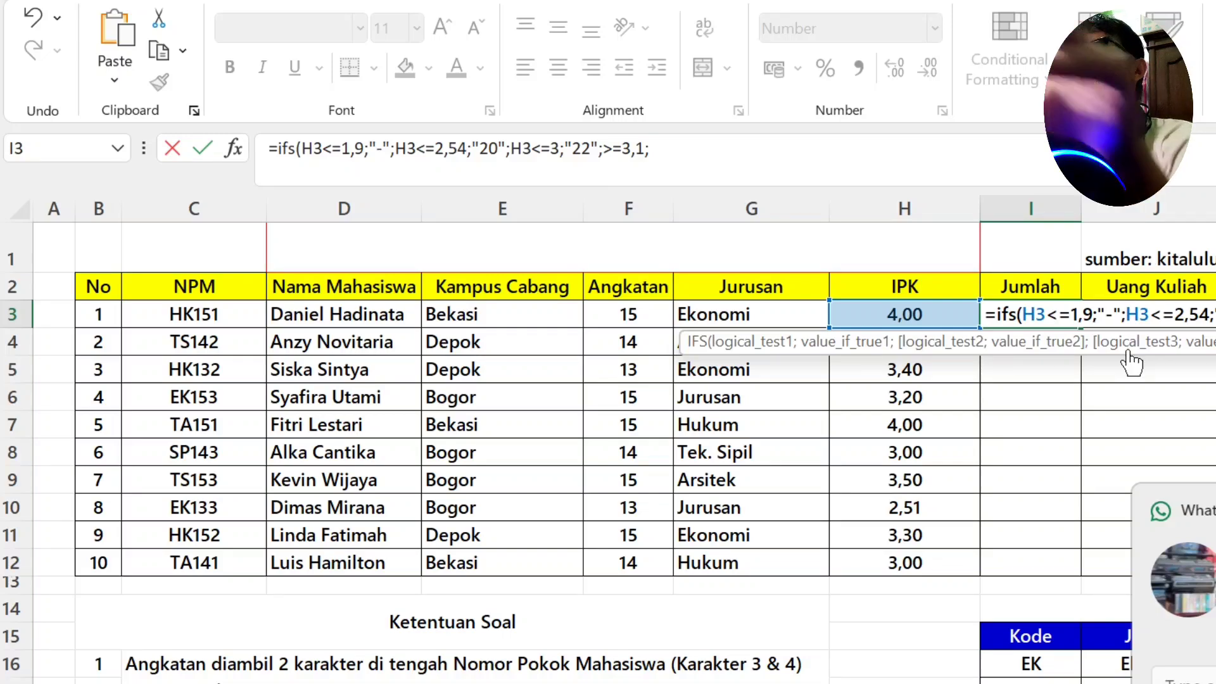
scroll(1116, 423, "down", 4)
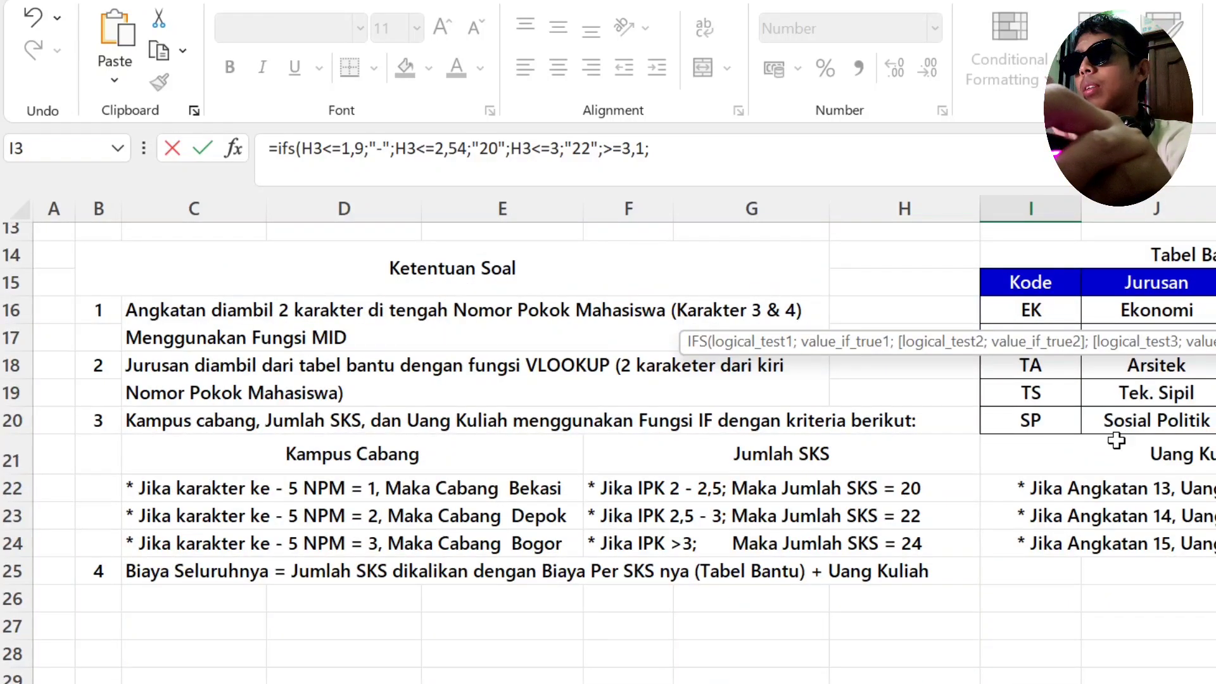
scroll(1116, 431, "up", 4)
type("\"")
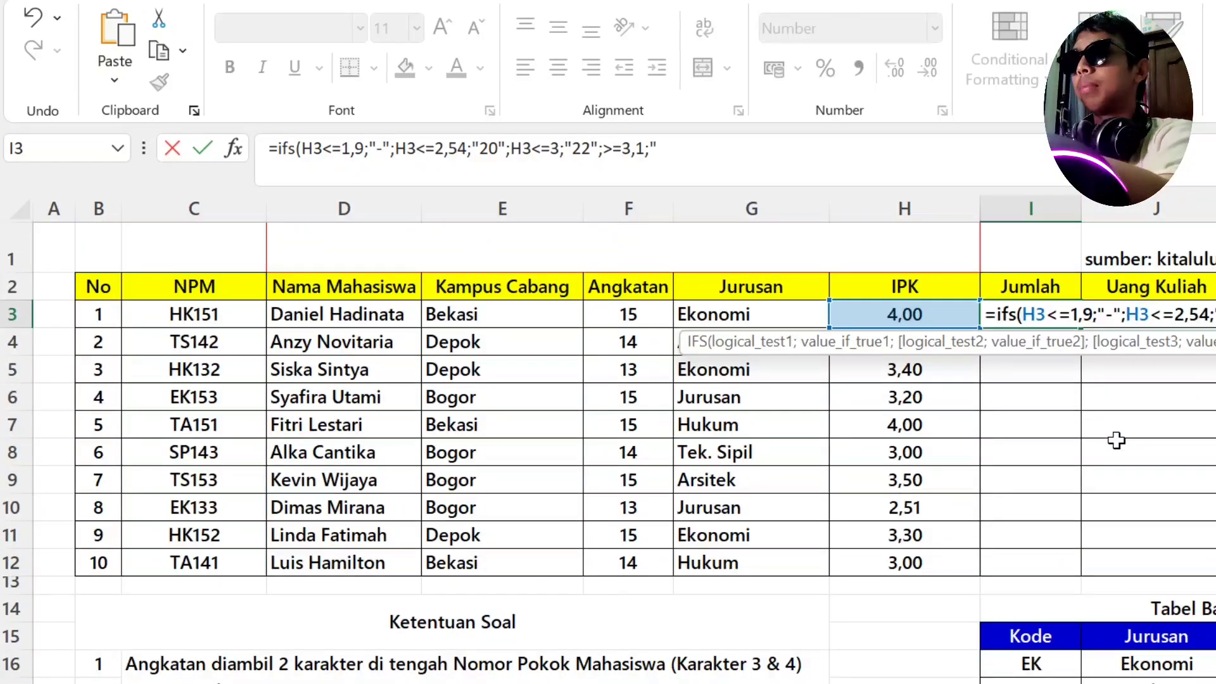
type("24")
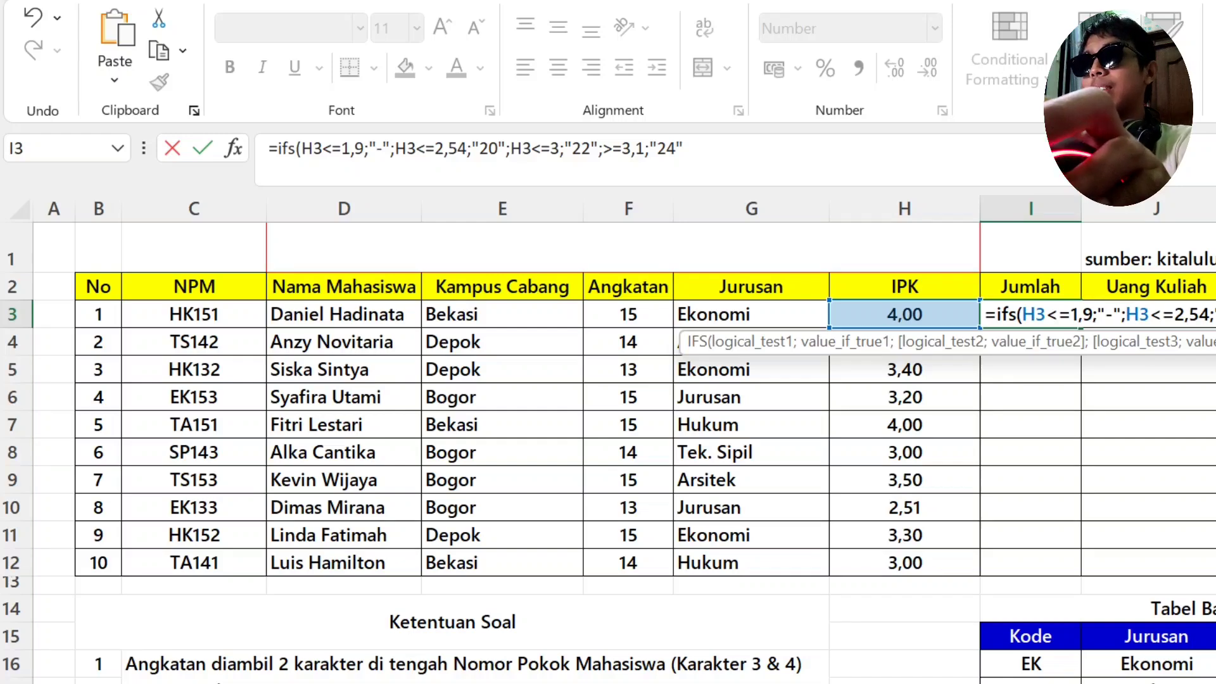
type(")")
key("Return")
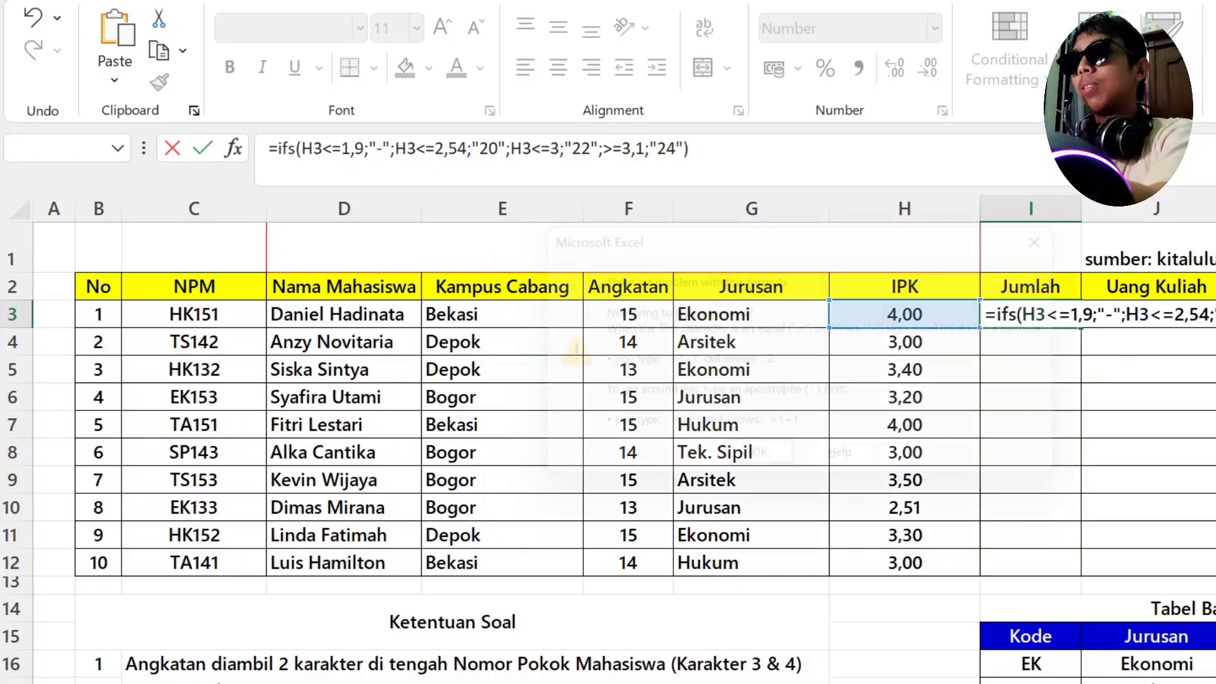
left_click(764, 472)
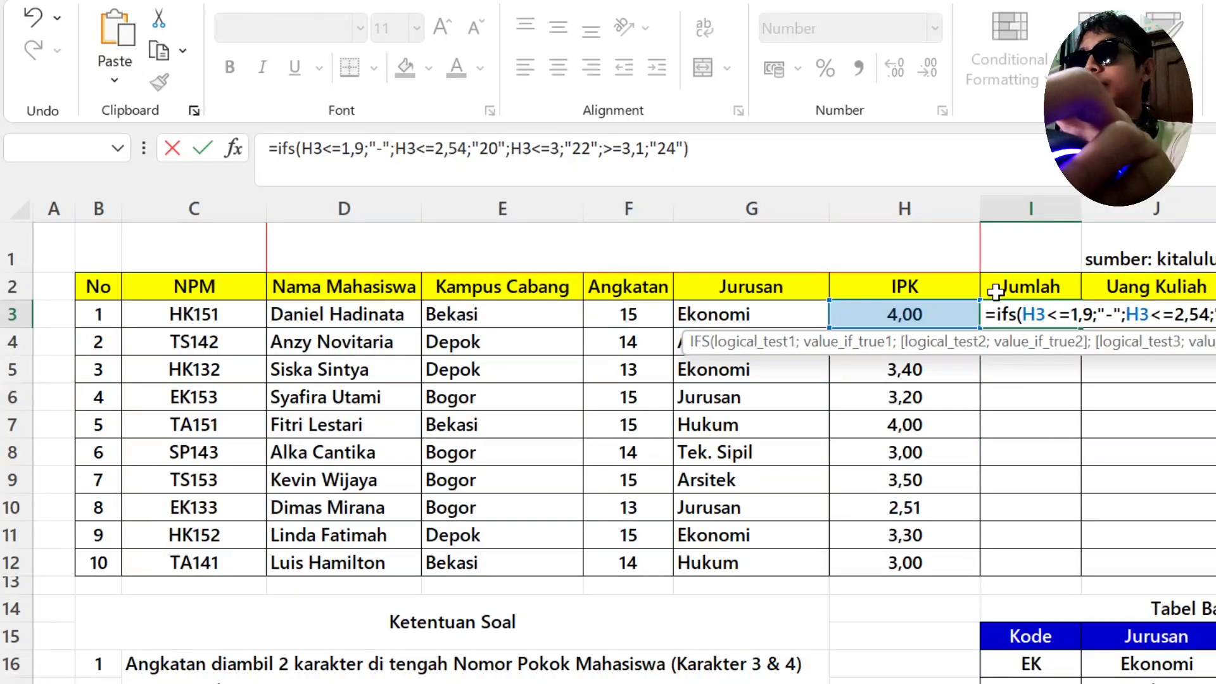
Insert the H3 reference before >=3,1 in the last test, enter the formula and fill it down to I12
left_click(917, 311)
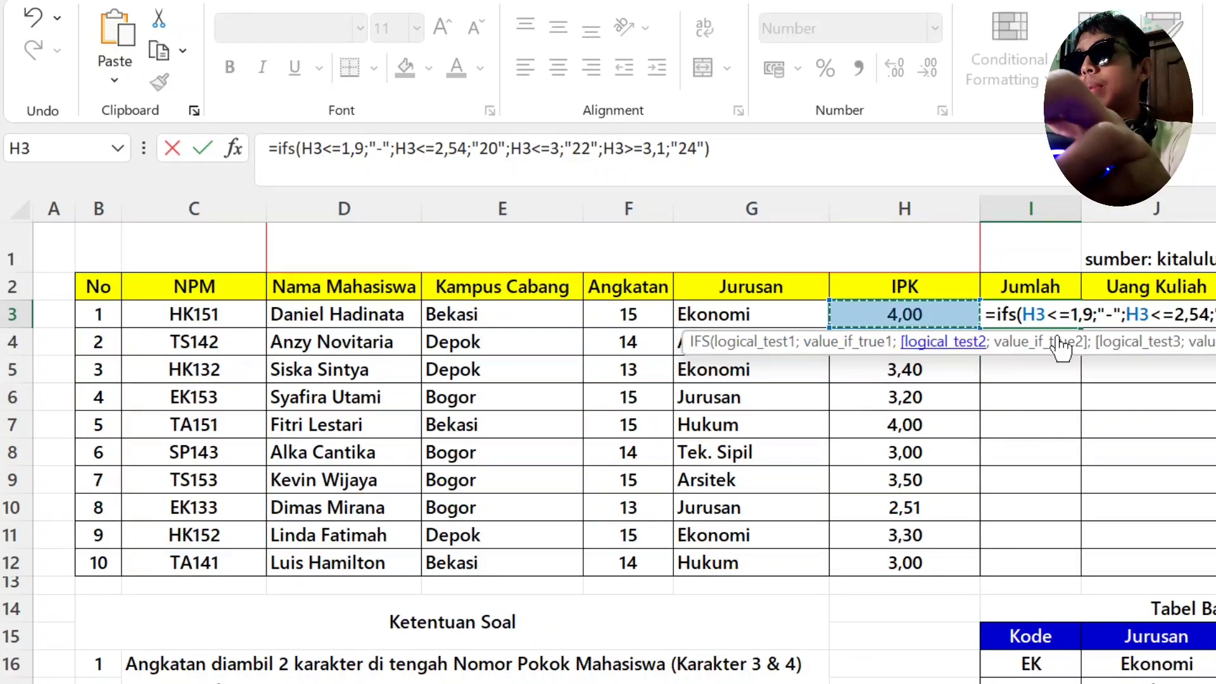
key("Return")
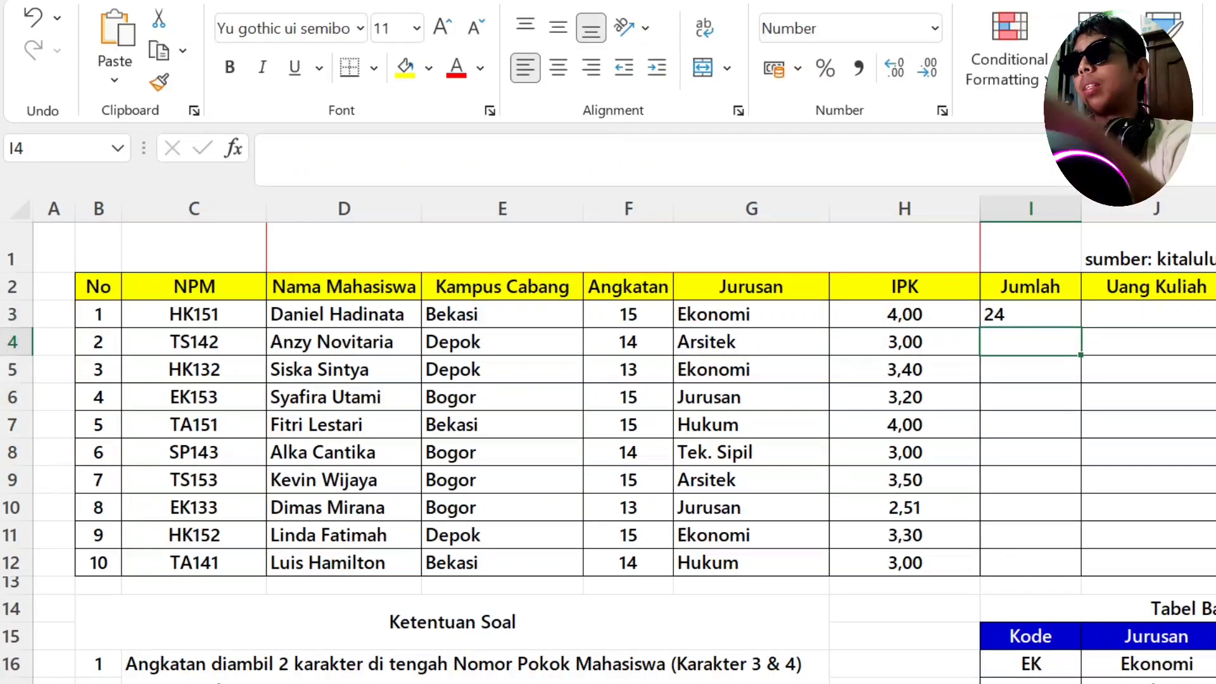
left_click(1043, 306)
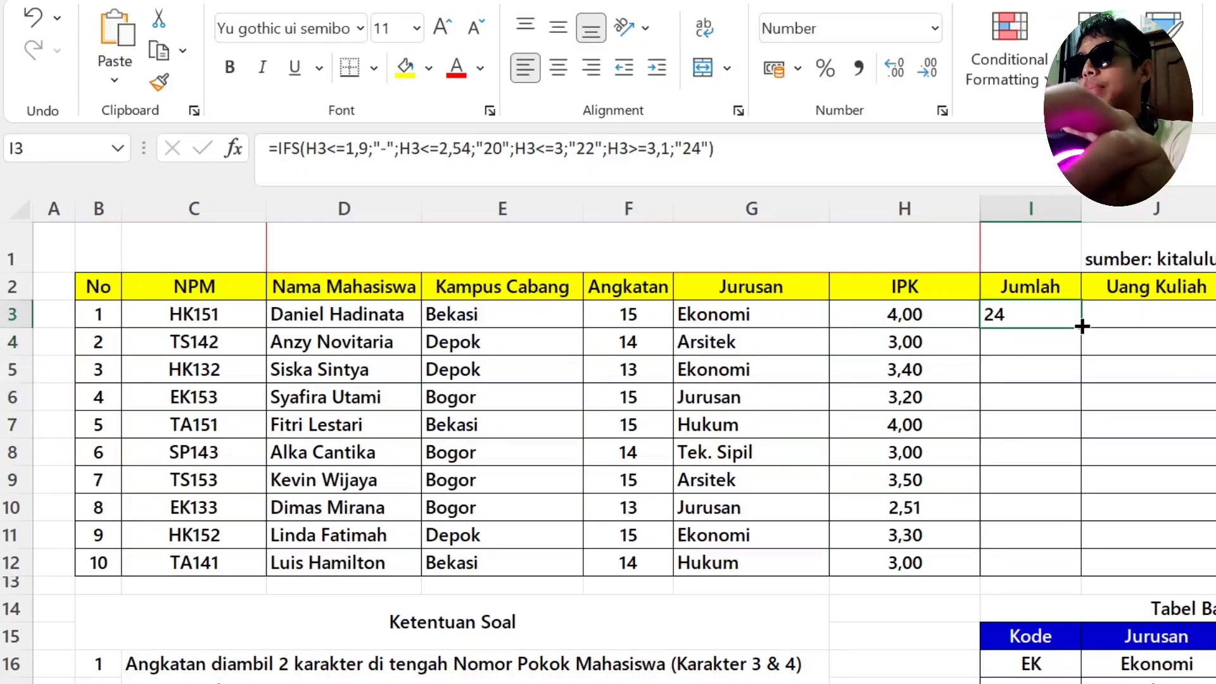
left_click_drag(1081, 328, 1075, 565)
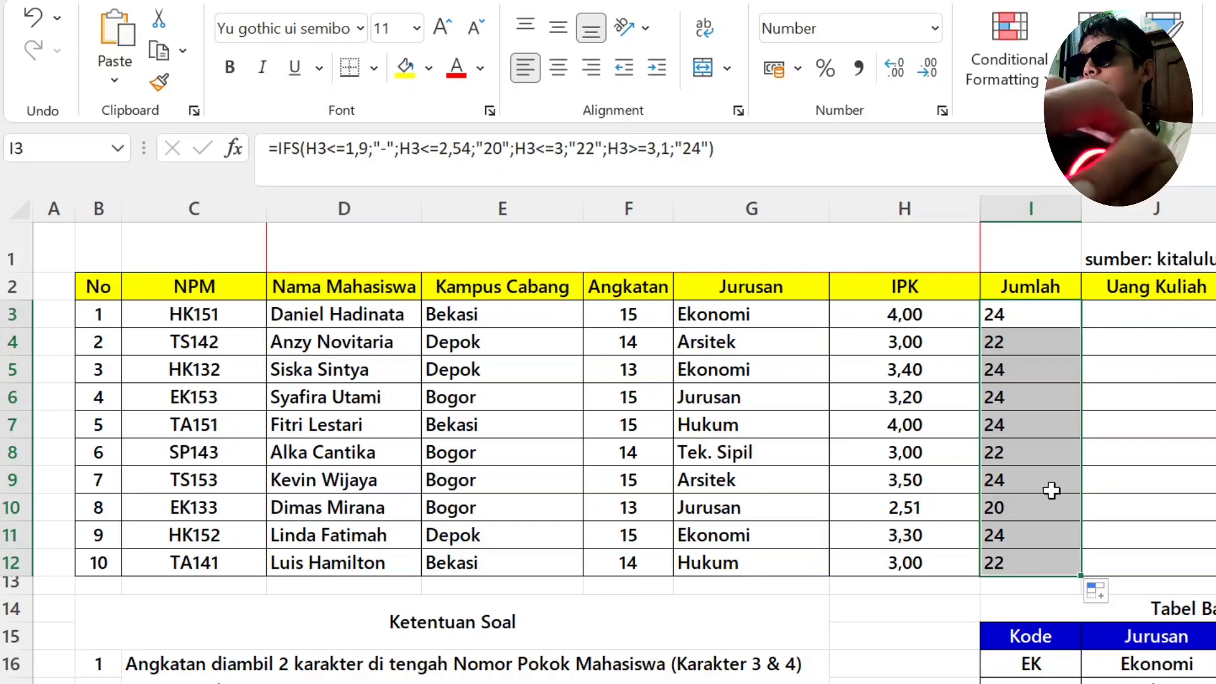
Check the Jumlah SKS criteria and set the IPK in H10 to 1,8 to test the lowest IFS range
left_click(913, 496)
scroll(1014, 529, "down", 2)
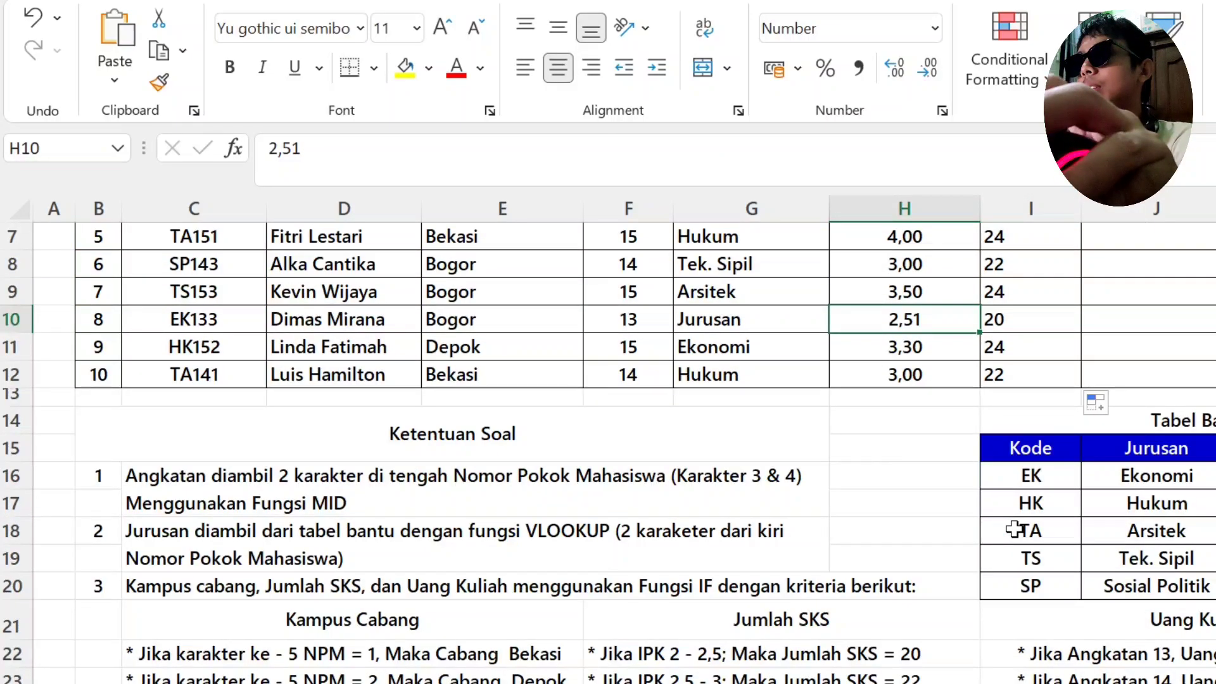
scroll(1015, 530, "down", 1)
scroll(943, 531, "up", 2)
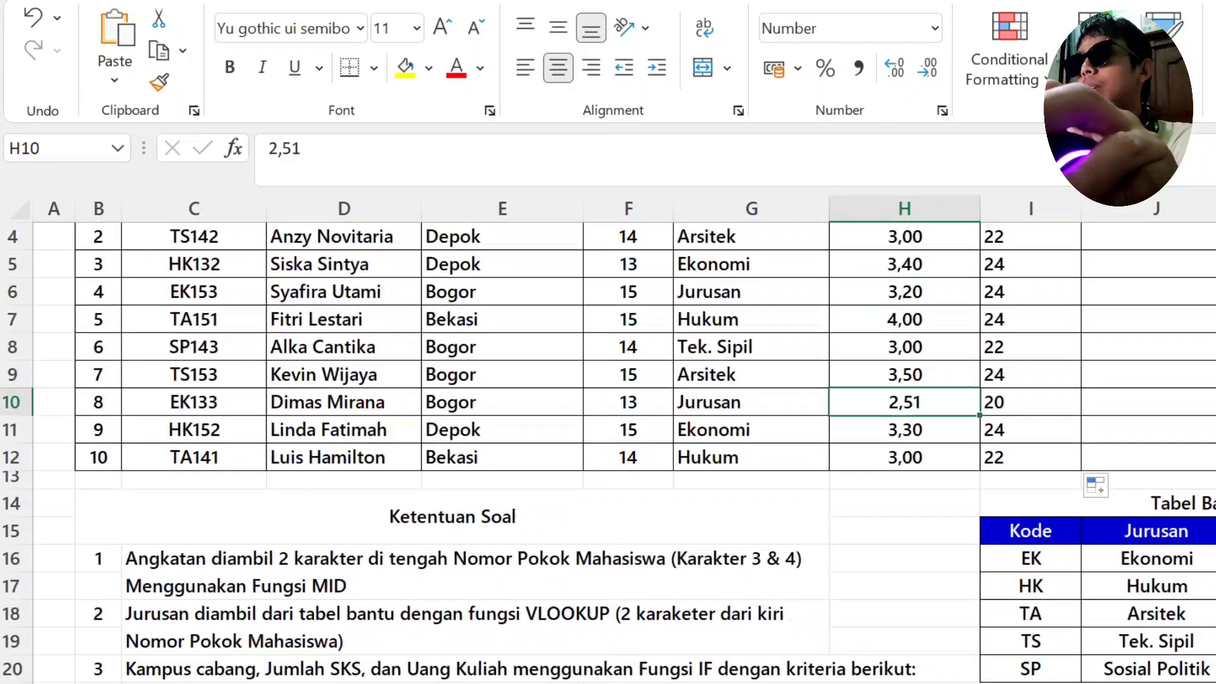
scroll(608, 443, "up", 1)
type("1,")
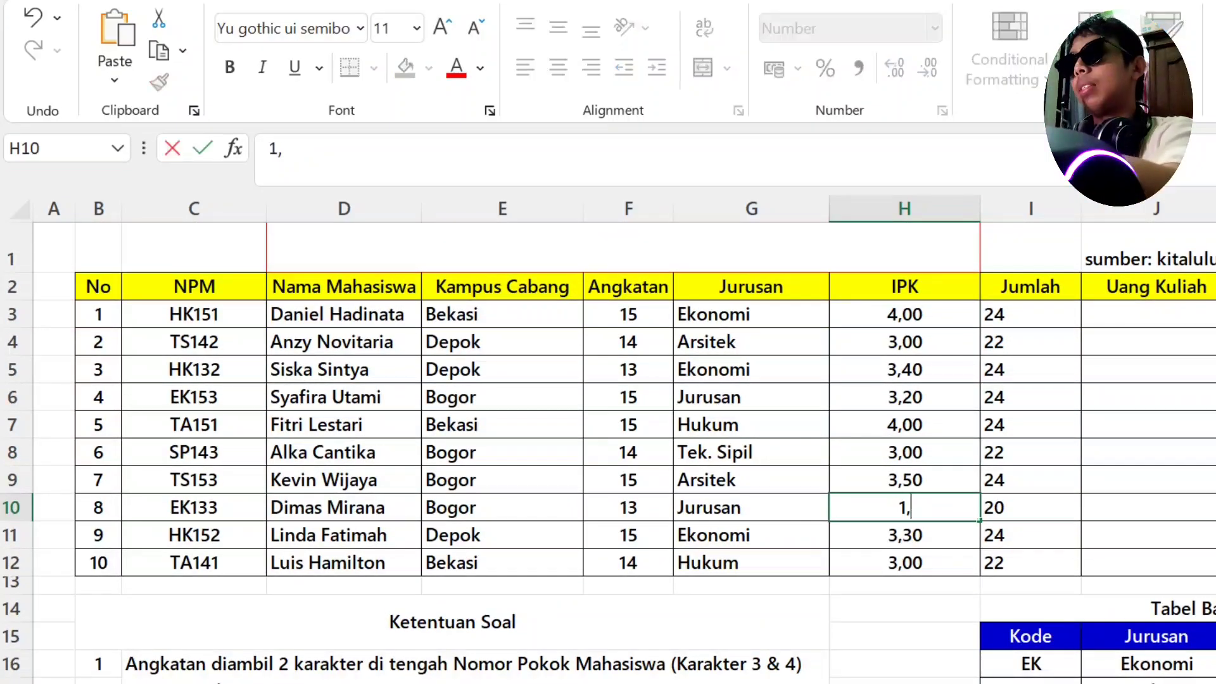
type("8")
key("Return")
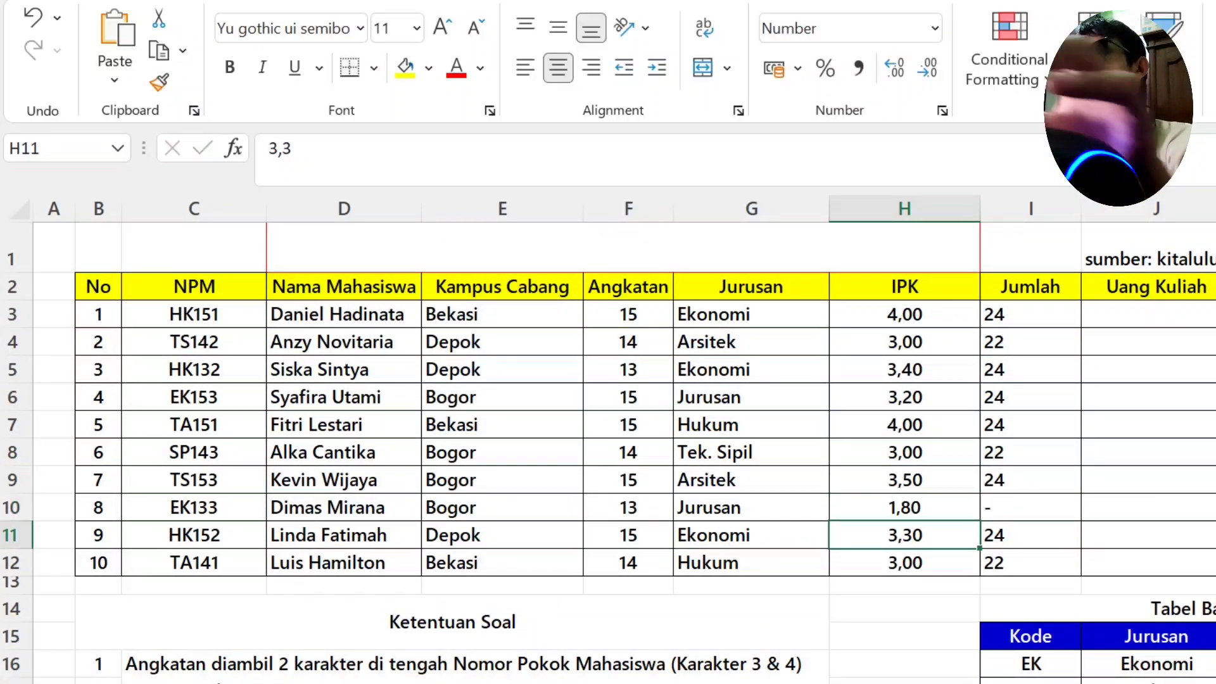
Set the IPK in H10 to 2,55 and compare its Jumlah result with the Jumlah SKS criteria
scroll(1121, 510, "down", 3)
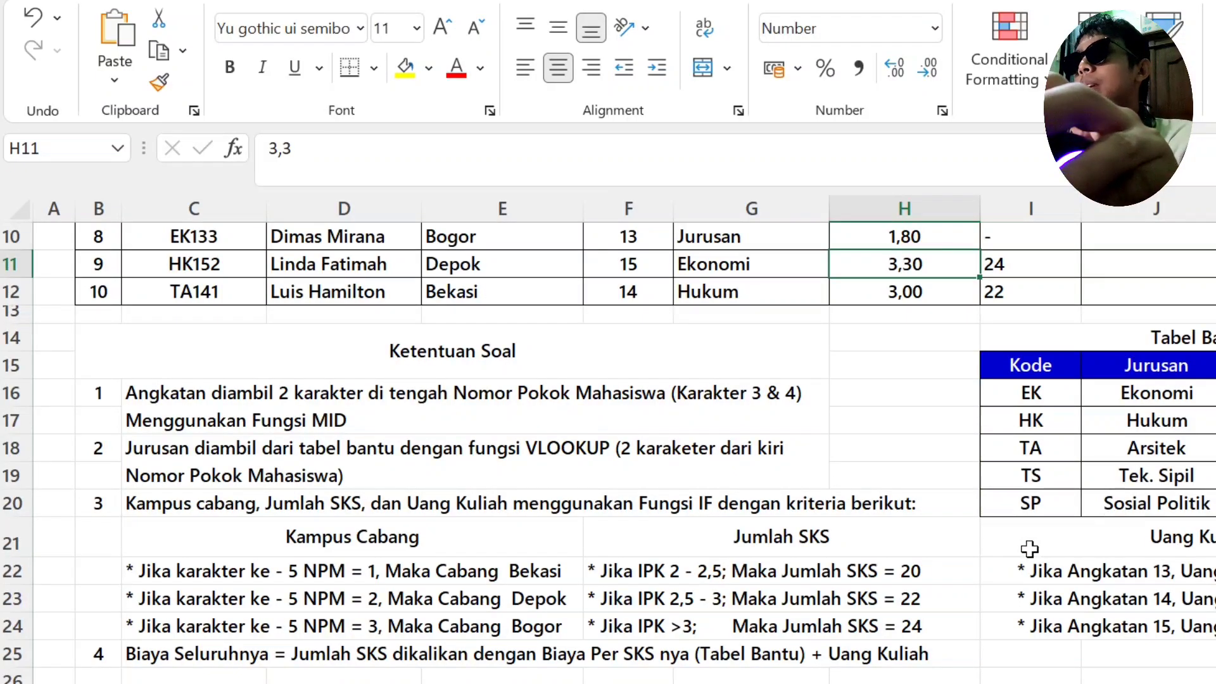
scroll(1017, 556, "up", 2)
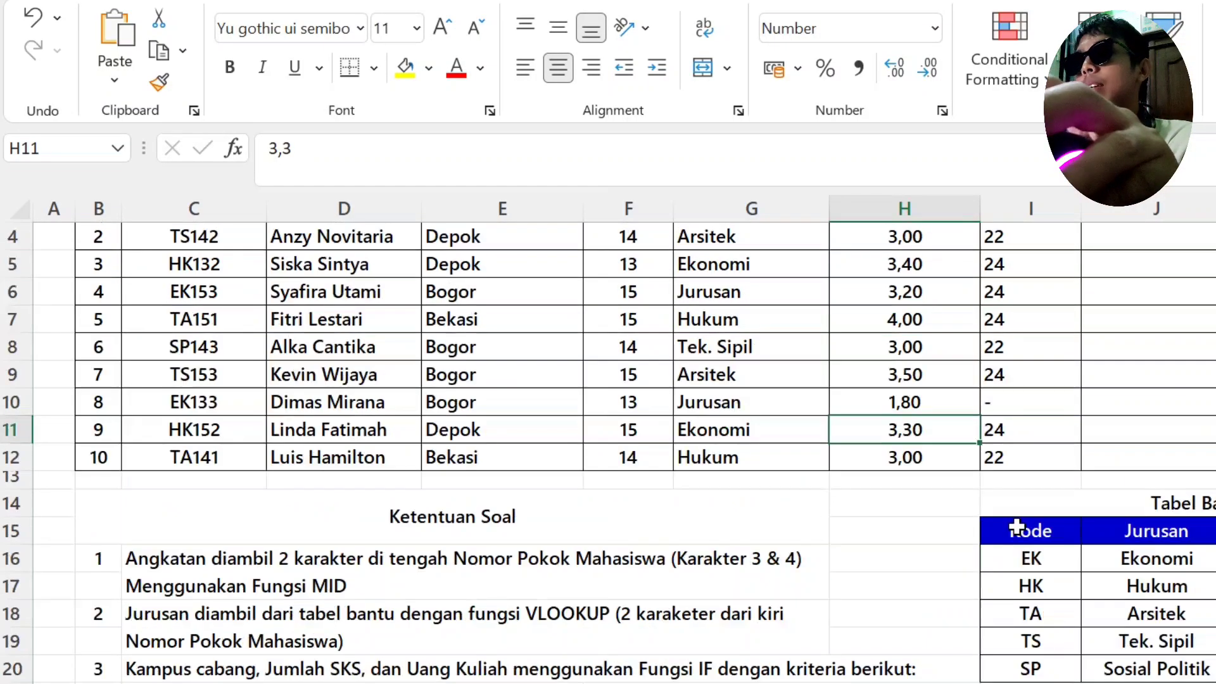
left_click(938, 402)
type("2,55")
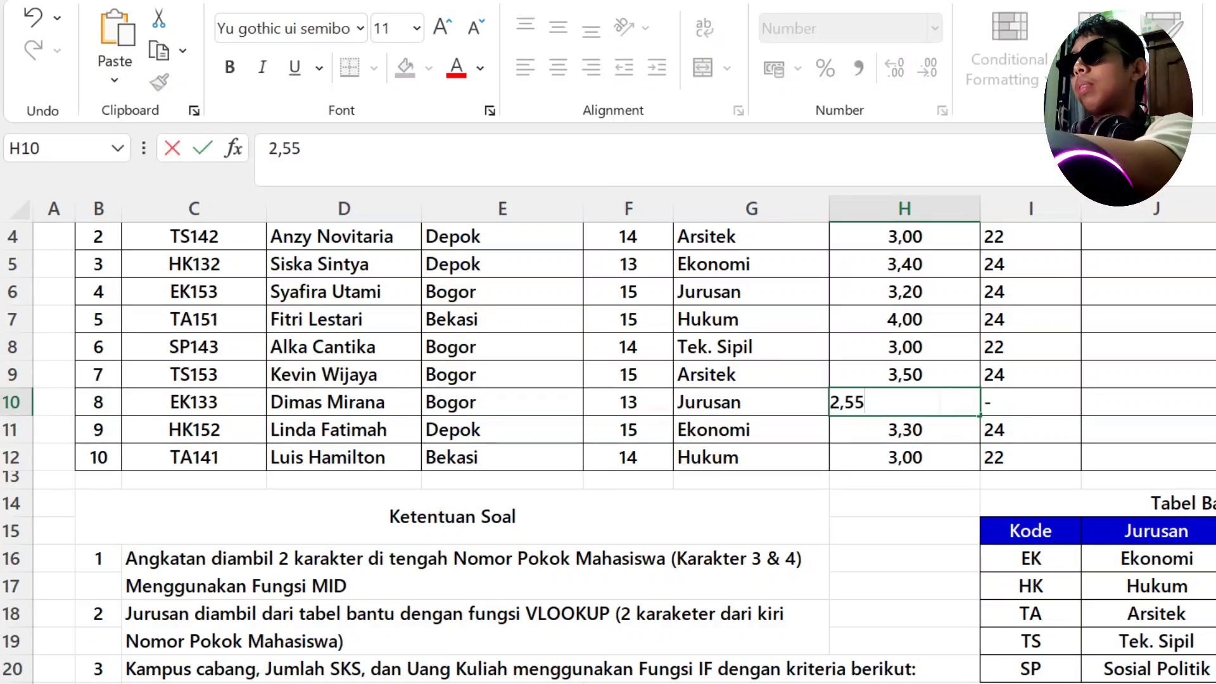
key("Return")
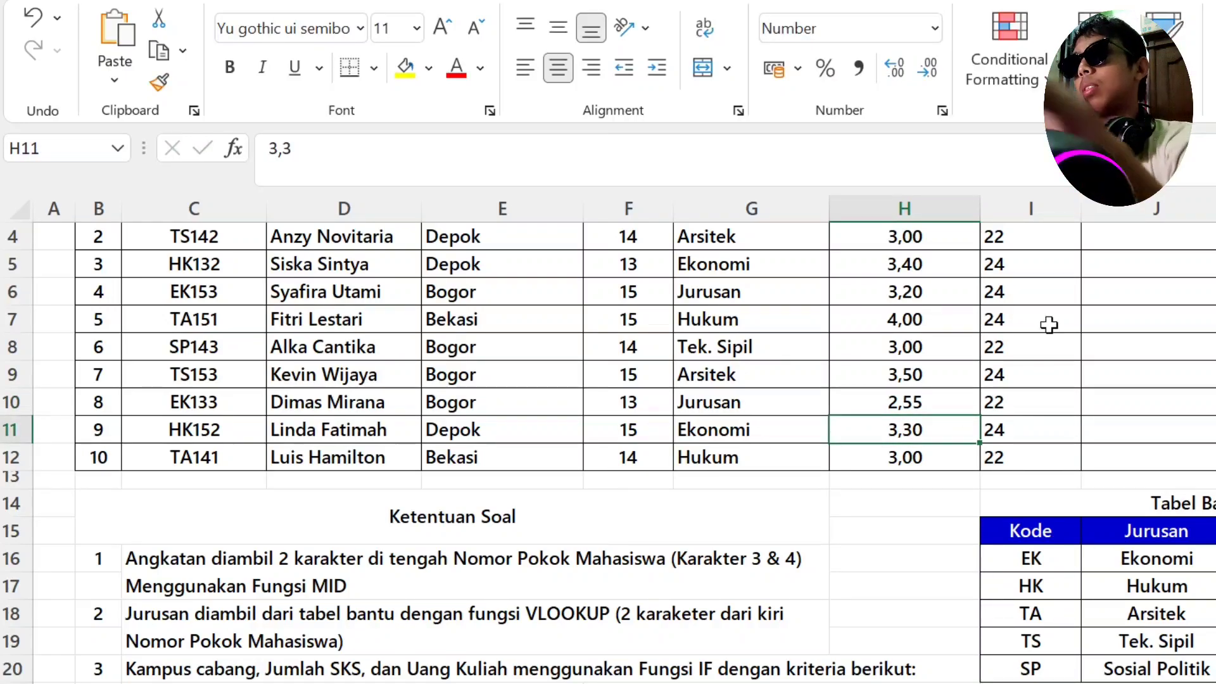
scroll(1045, 472, "down", 3)
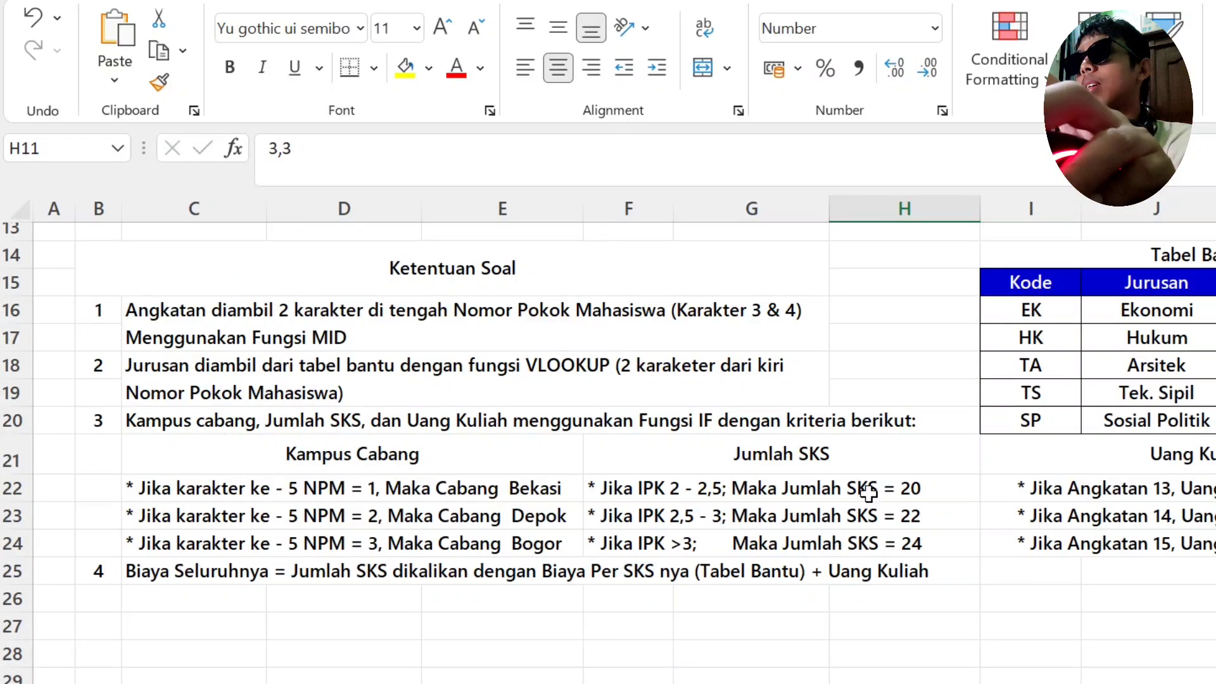
scroll(1005, 506, "up", 3)
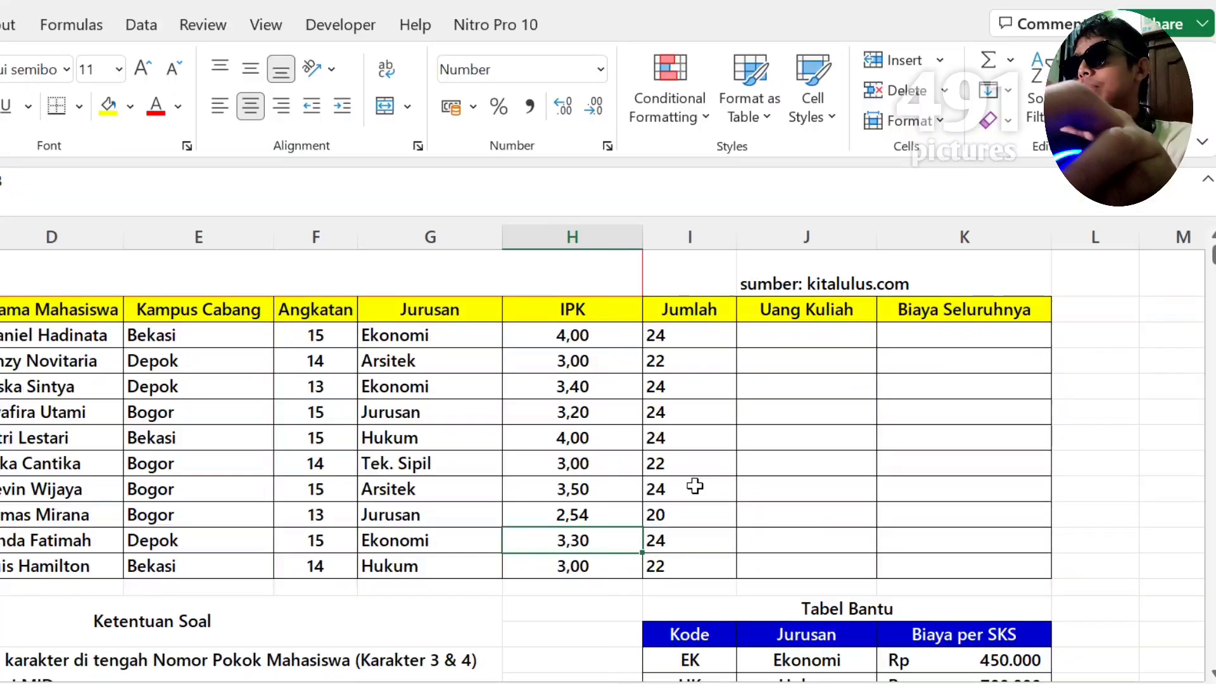
Review the Uang Kuliah criteria for Angkatan 13, 14 and 15 below the Tabel Bantu
left_click(785, 336)
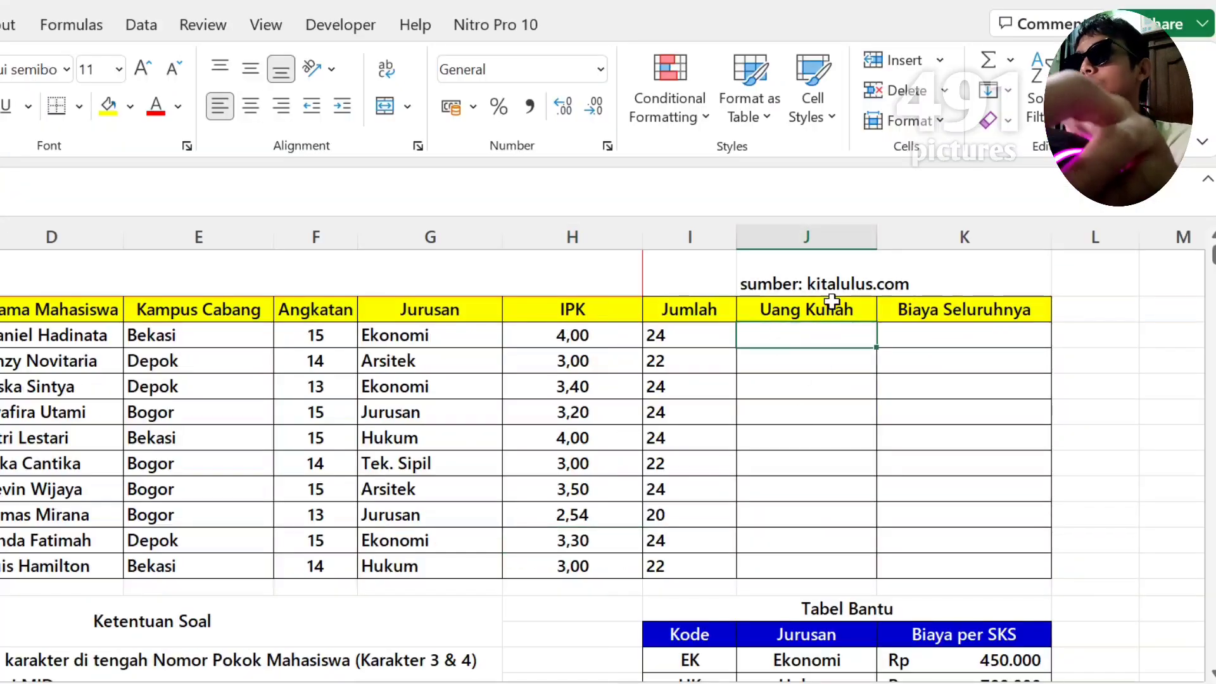
scroll(659, 494, "down", 5)
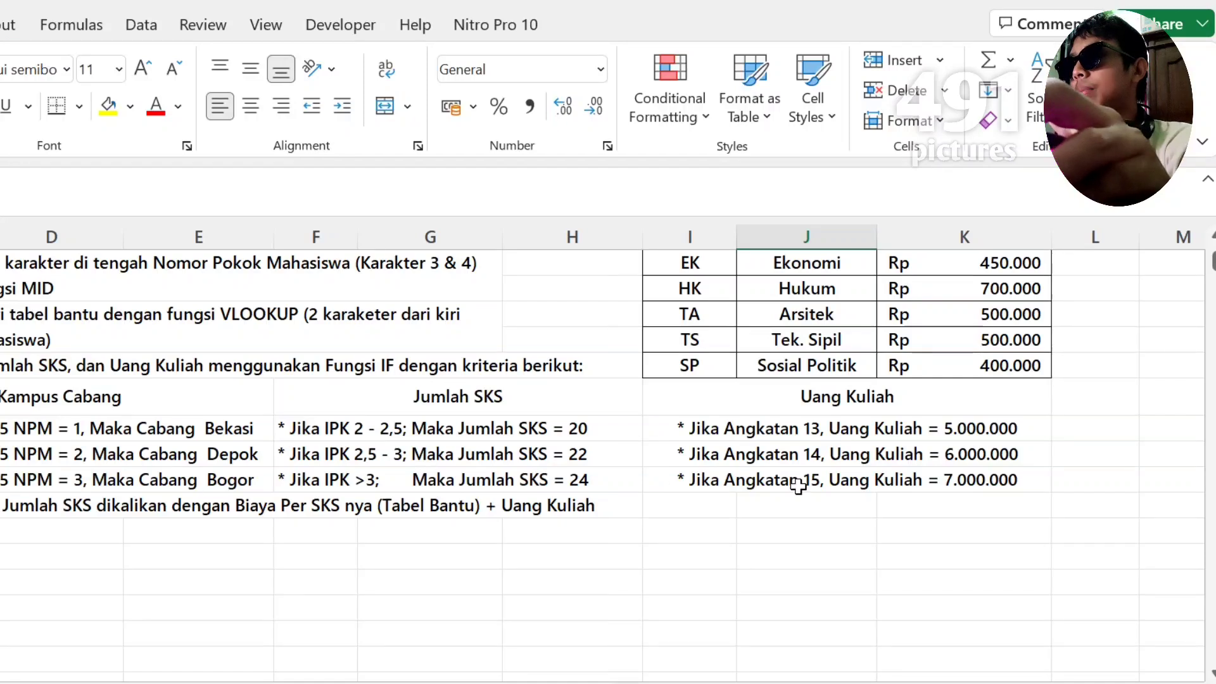
scroll(753, 448, "up", 1)
left_click(756, 499)
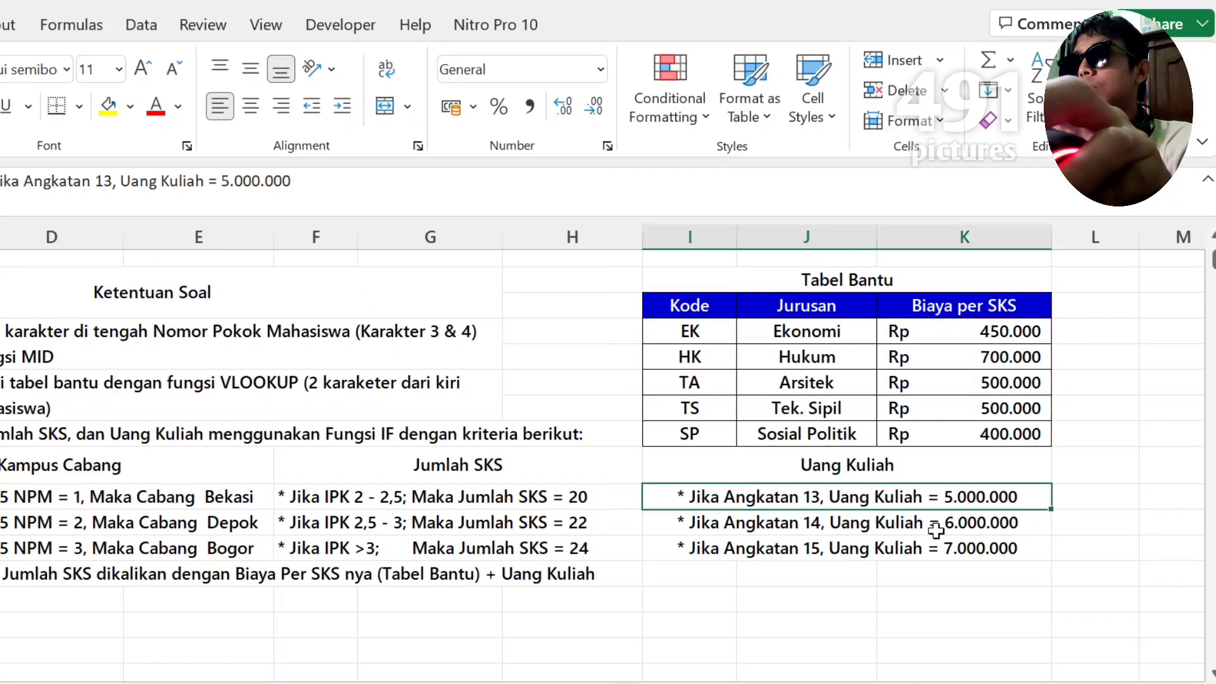
left_click_drag(936, 530, 920, 567)
left_click(792, 602)
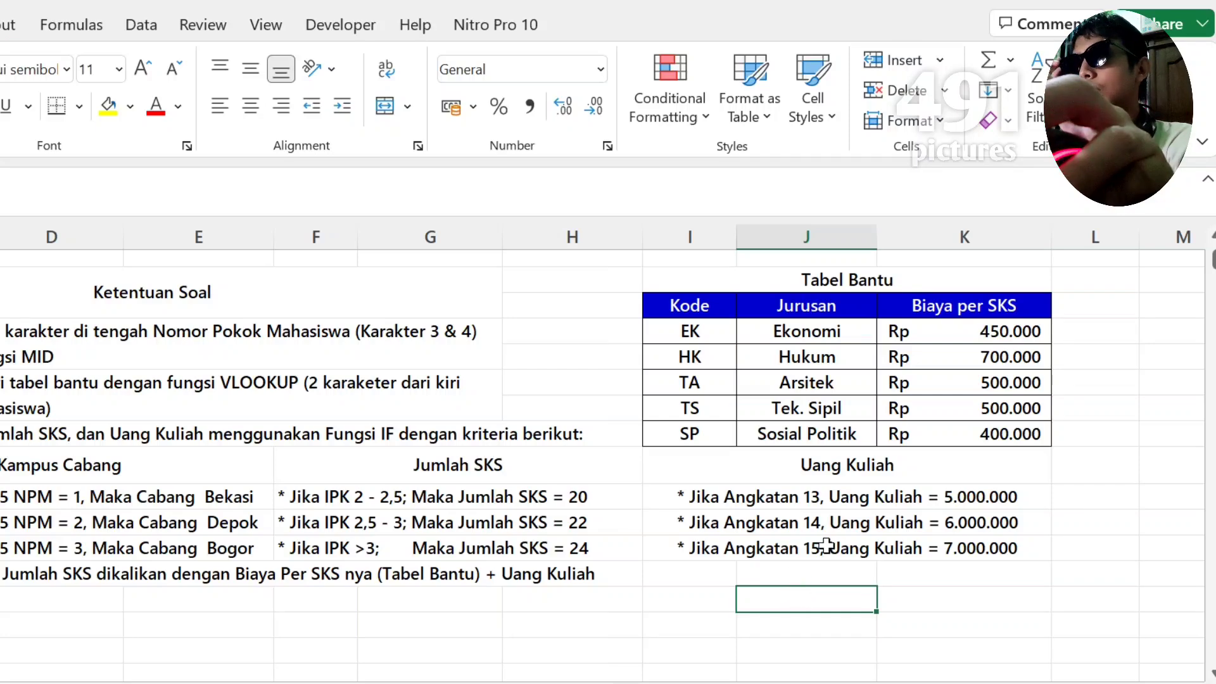
scroll(861, 551, "up", 1)
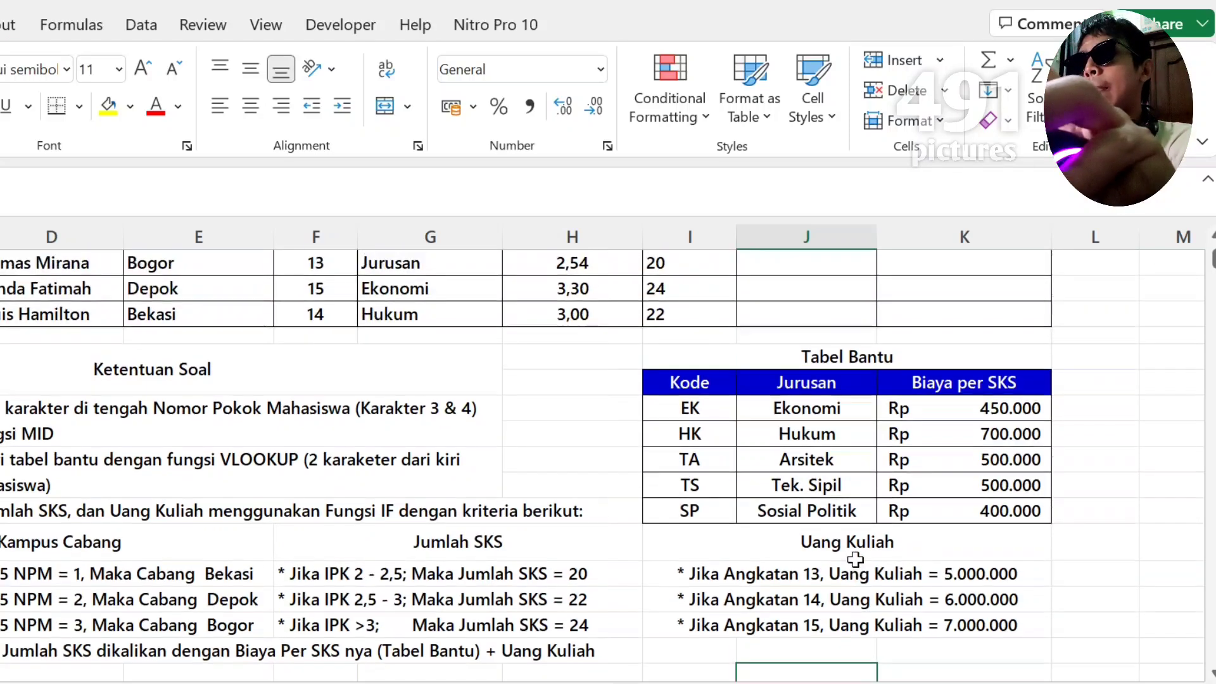
scroll(855, 559, "up", 4)
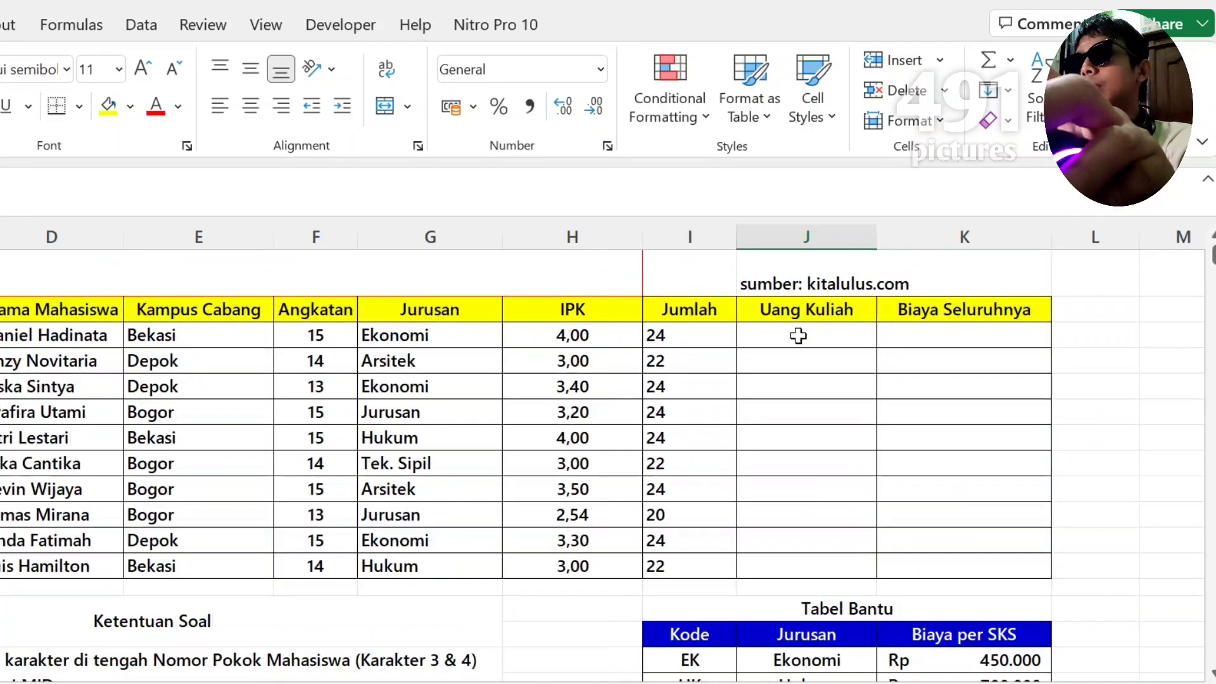
Start an IFS formula in J3 under Uang Kuliah with the first test F3="13" returning 5e6
left_click(798, 335)
type("=ifs(")
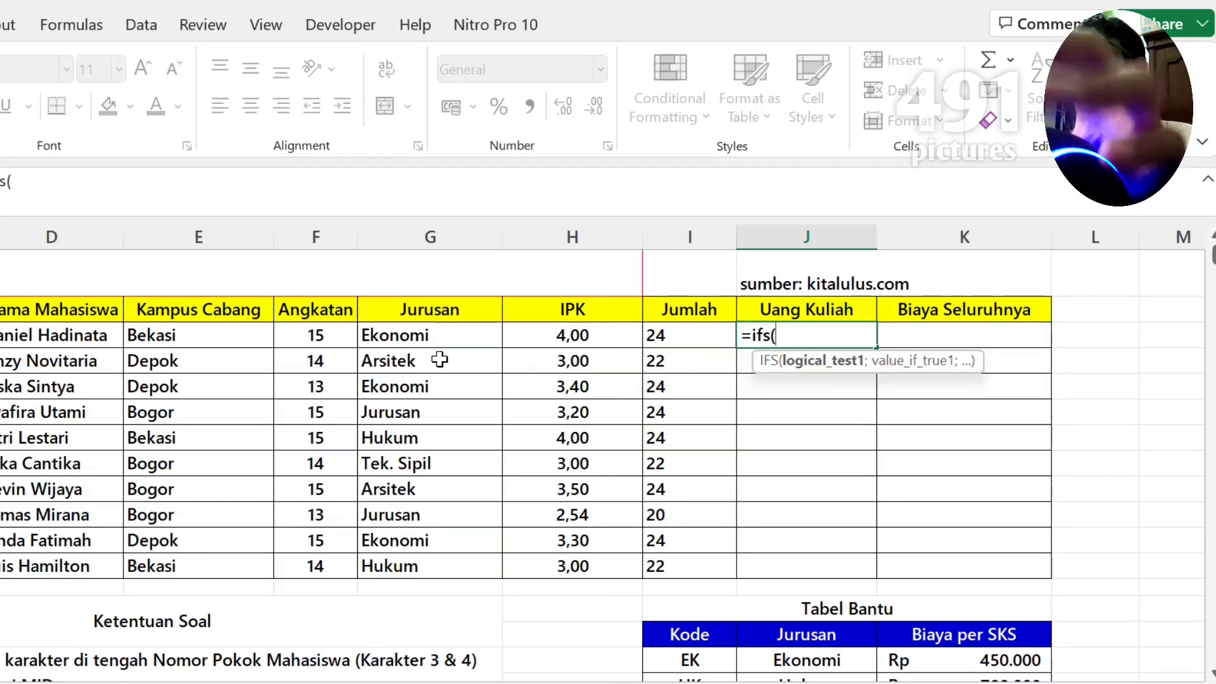
left_click(326, 338)
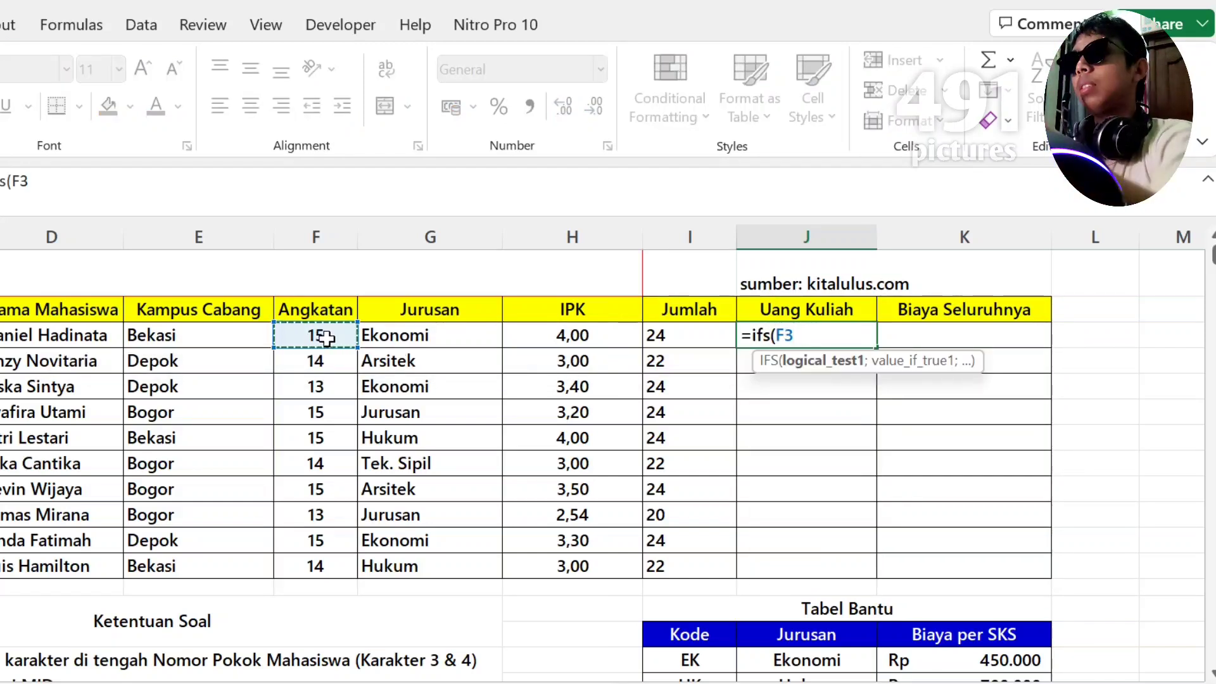
type("=")
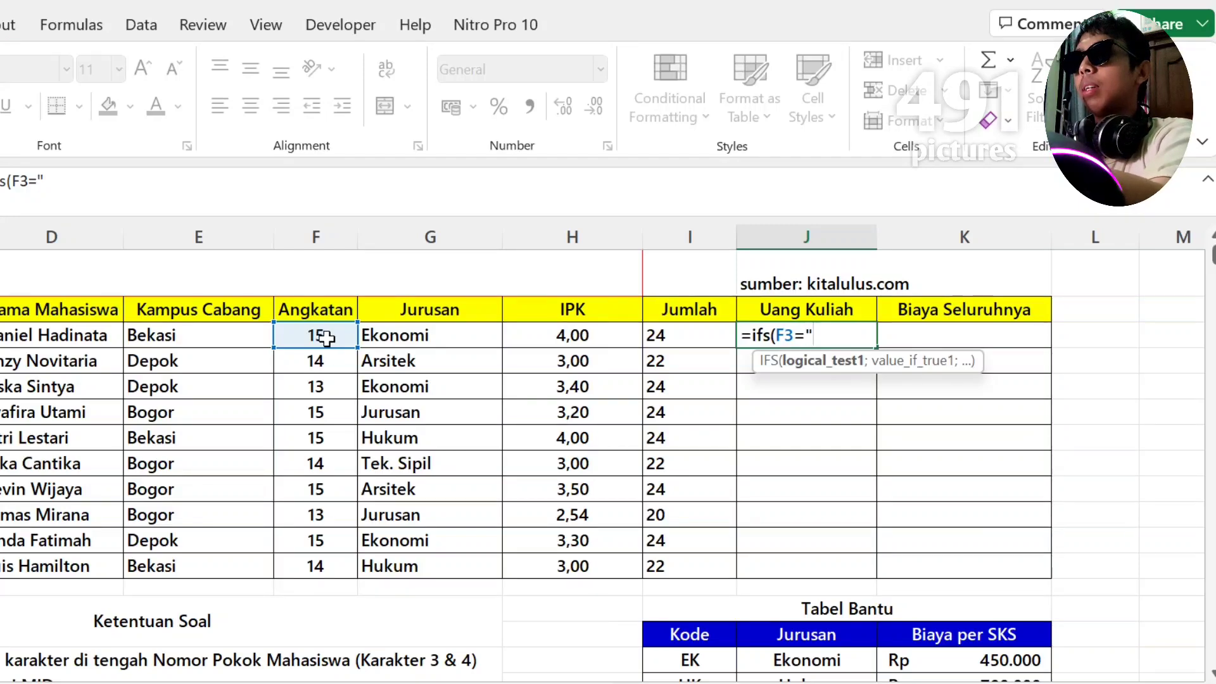
type("\"13")
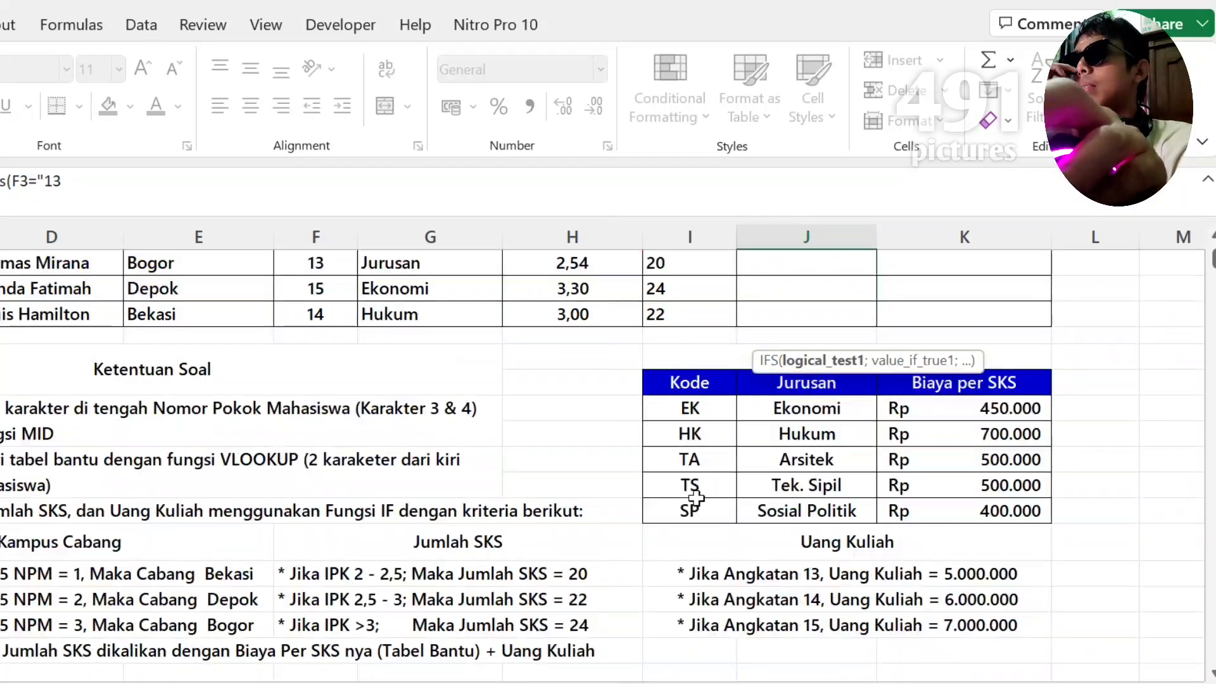
scroll(694, 492, "down", 3)
scroll(697, 499, "up", 3)
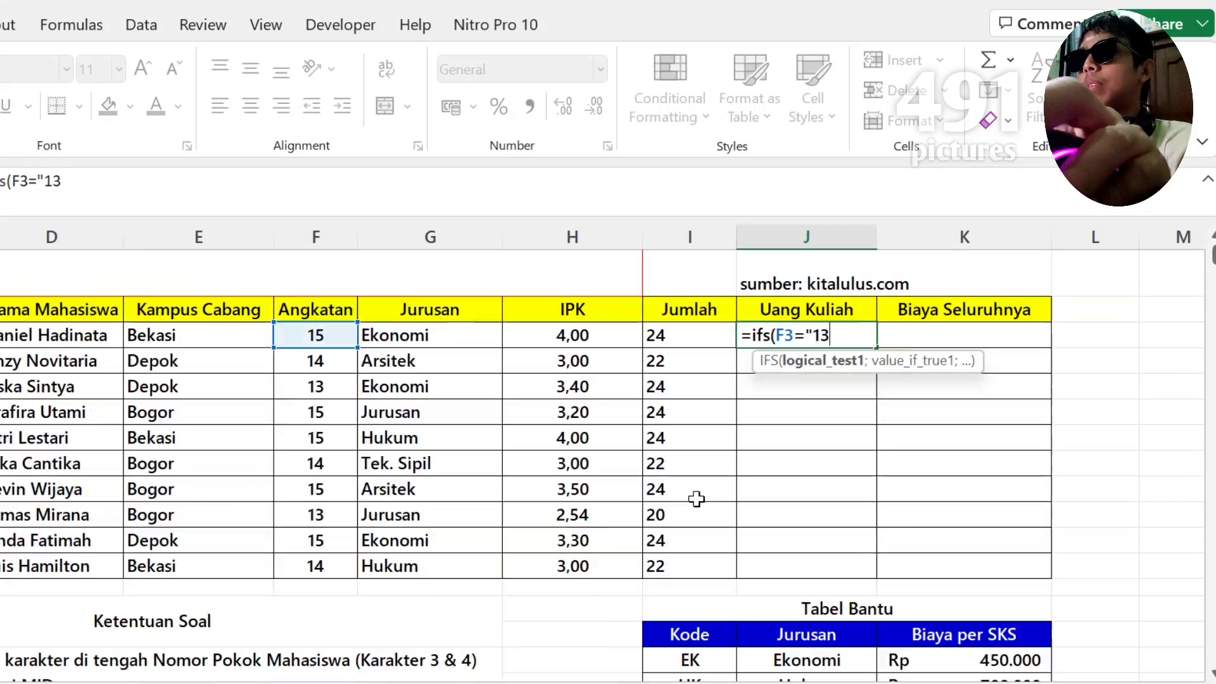
type("\"")
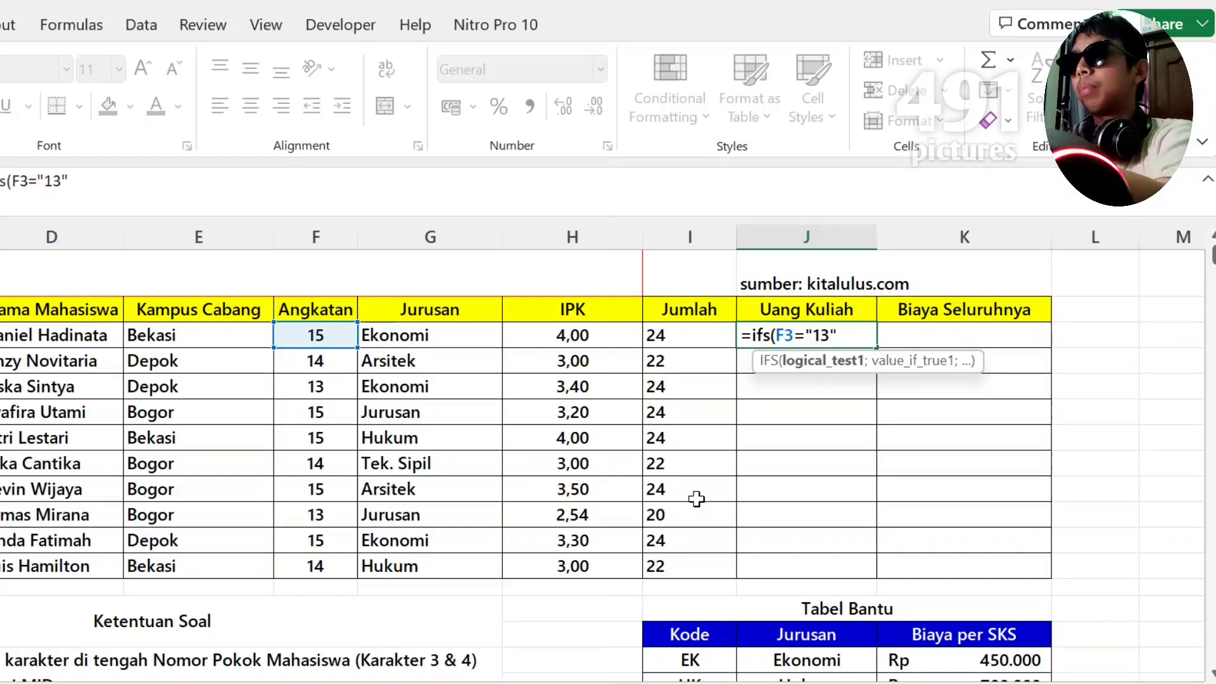
type(";5e5")
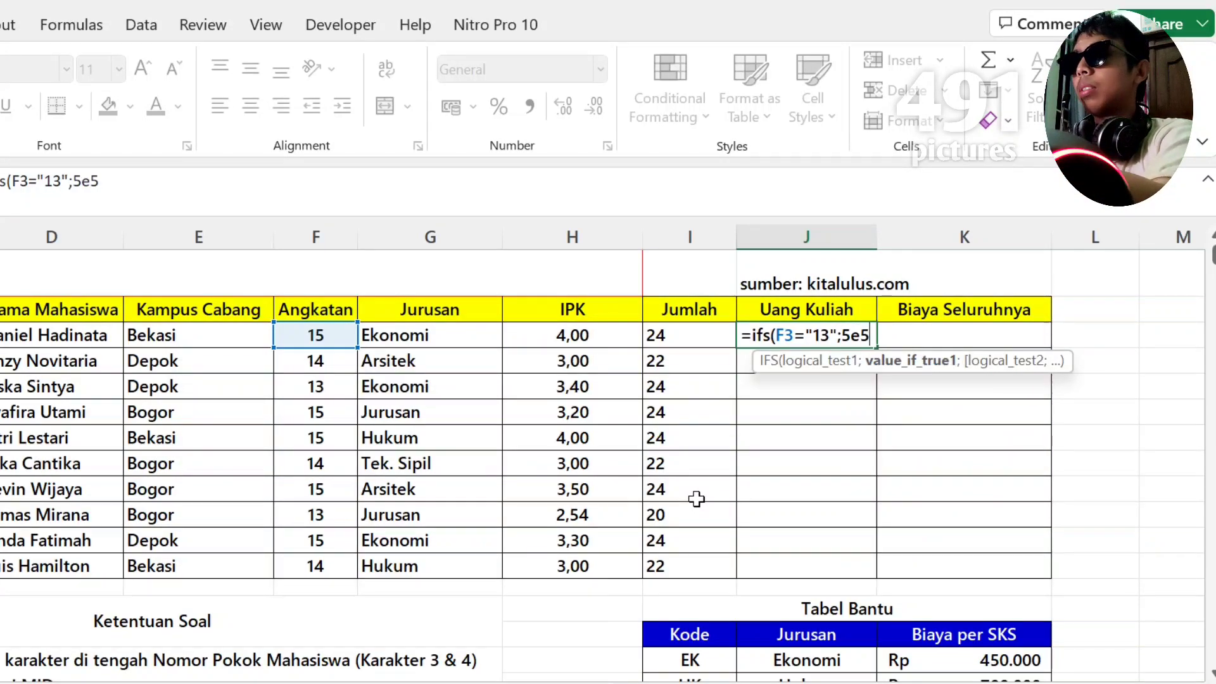
key("BackSpace")
type("6")
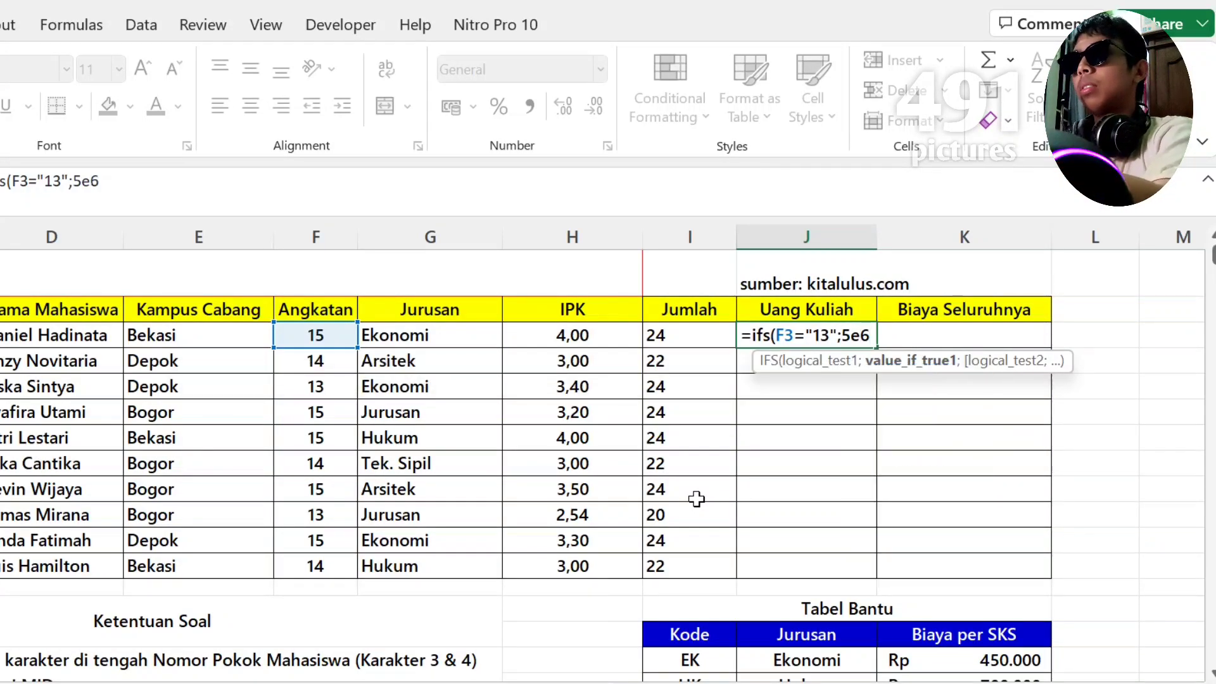
Add F3="14" as the second IFS test in J3 with the result 6e6
type(";")
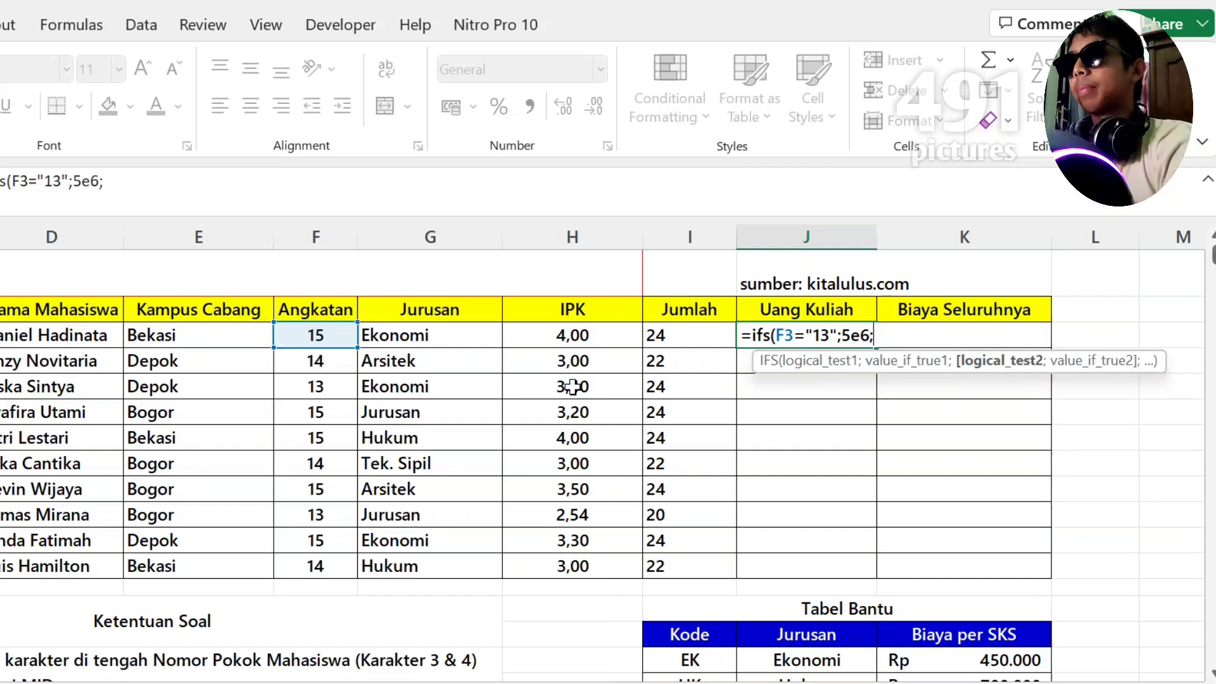
left_click(335, 340)
type("=")
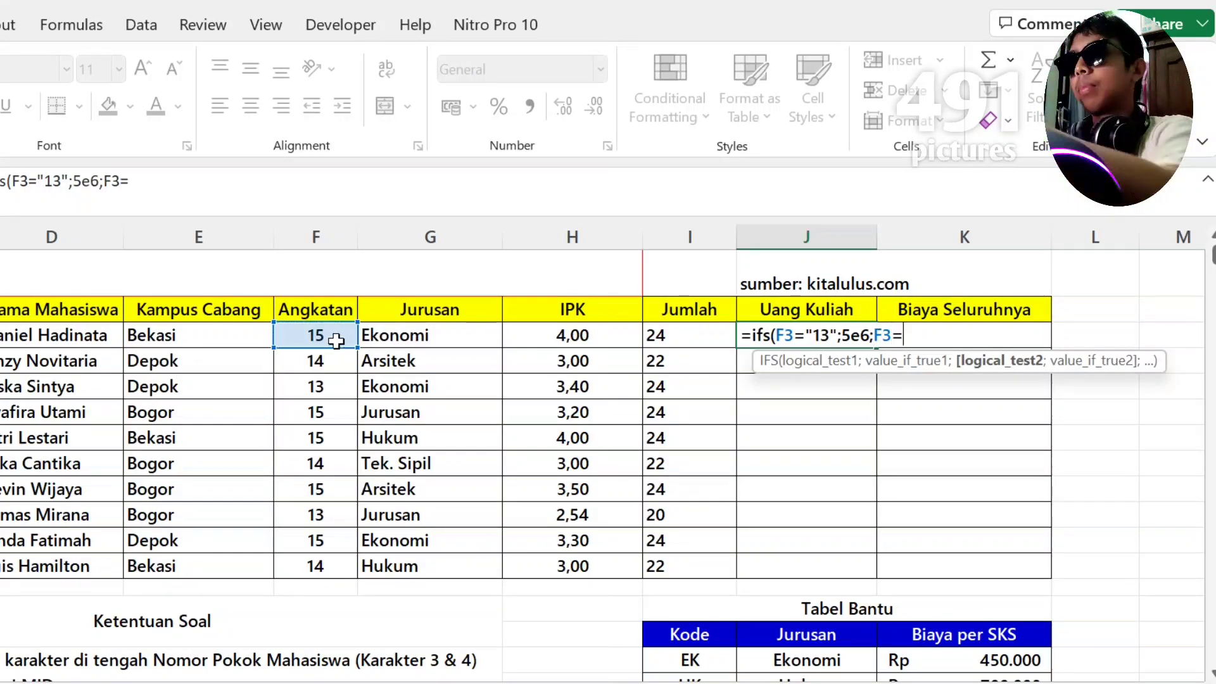
type("\"1")
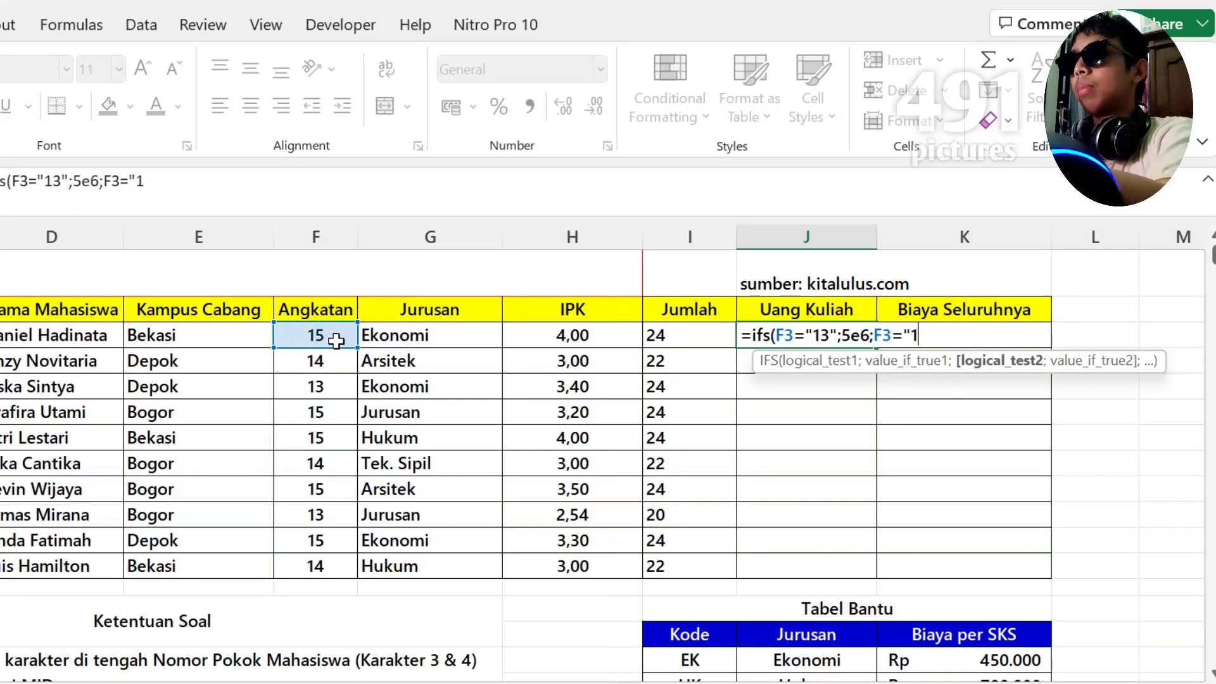
type("4\";")
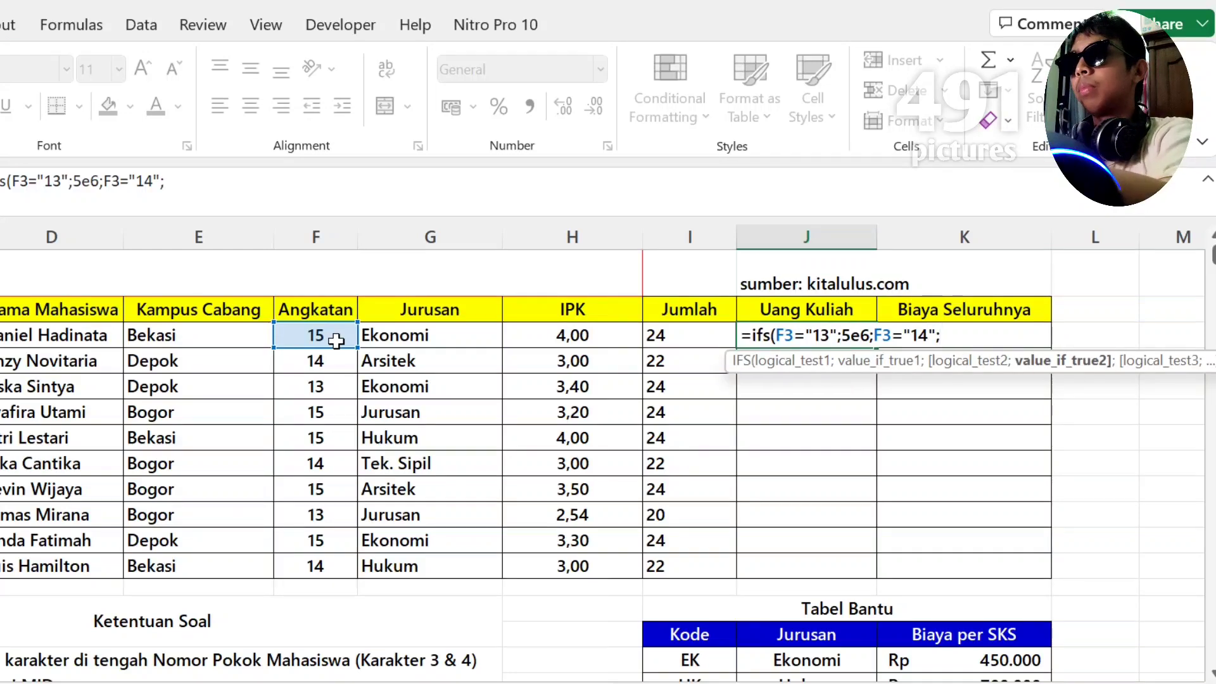
type("6e")
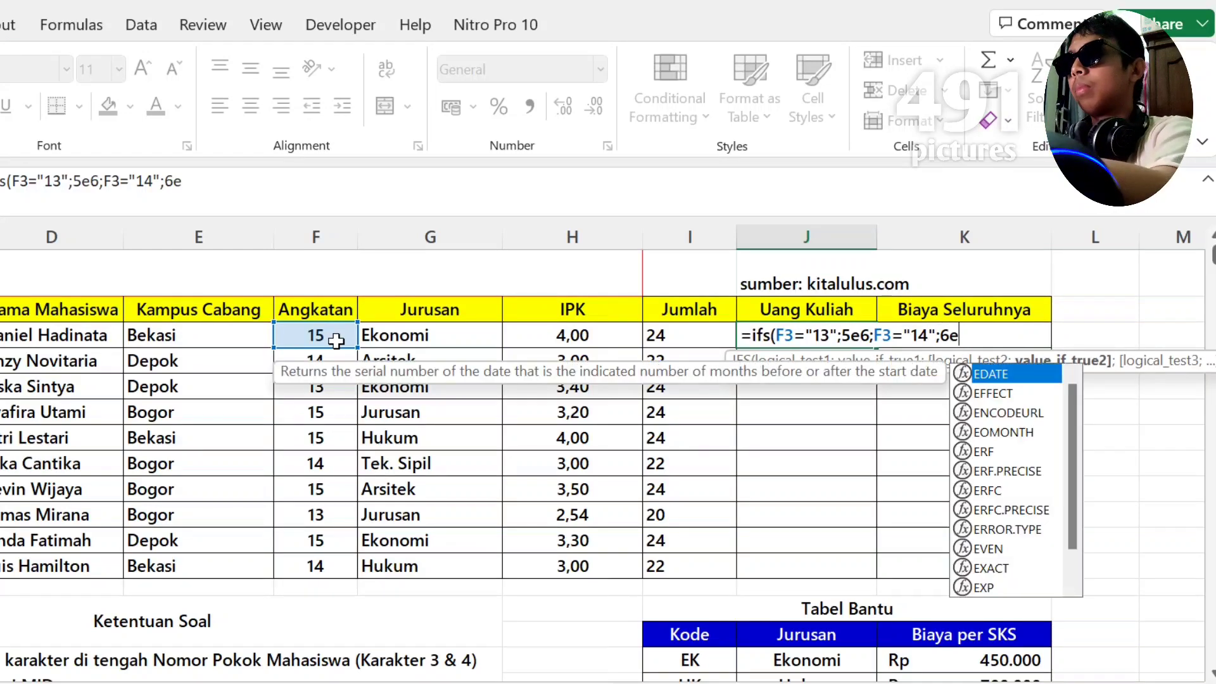
type("6;")
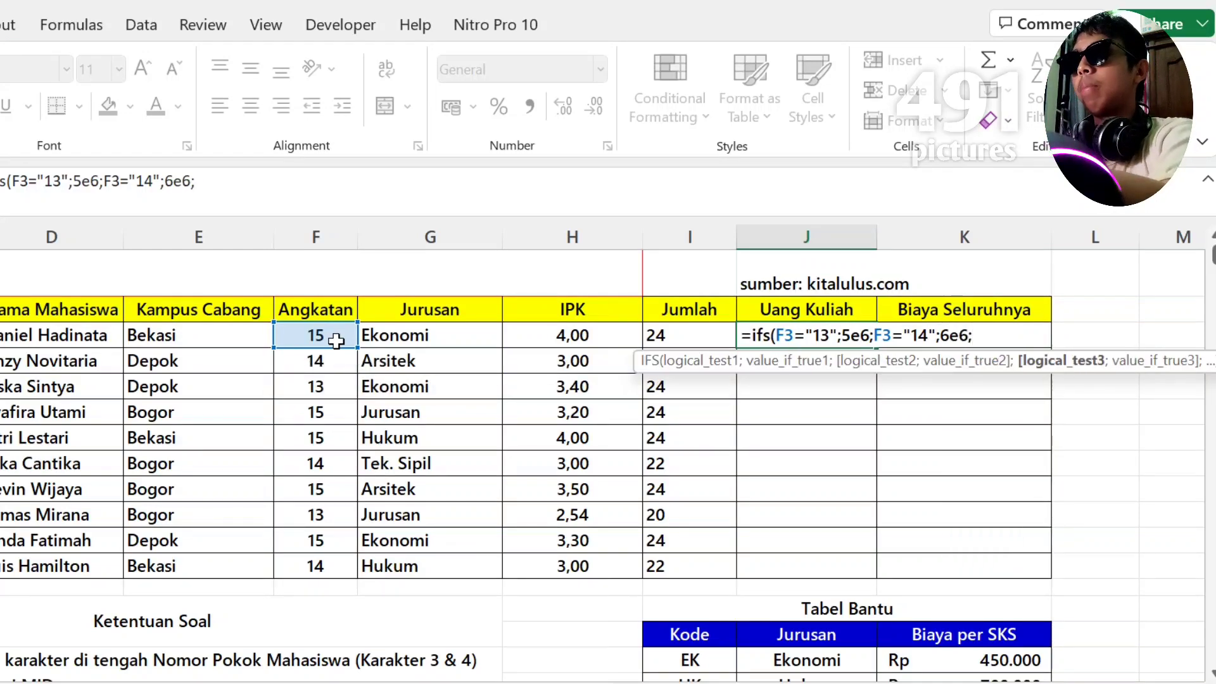
Add F3="15" as the third IFS test in J3 with the result 7e6 and complete the formula
left_click(336, 340)
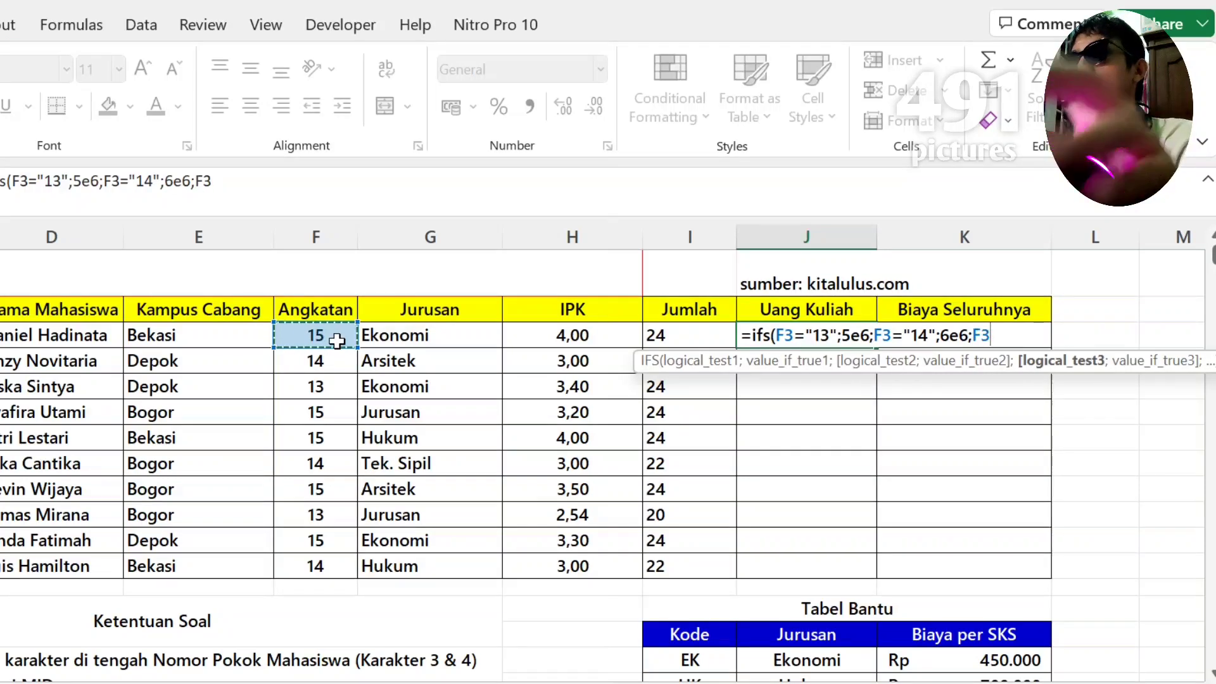
type("=")
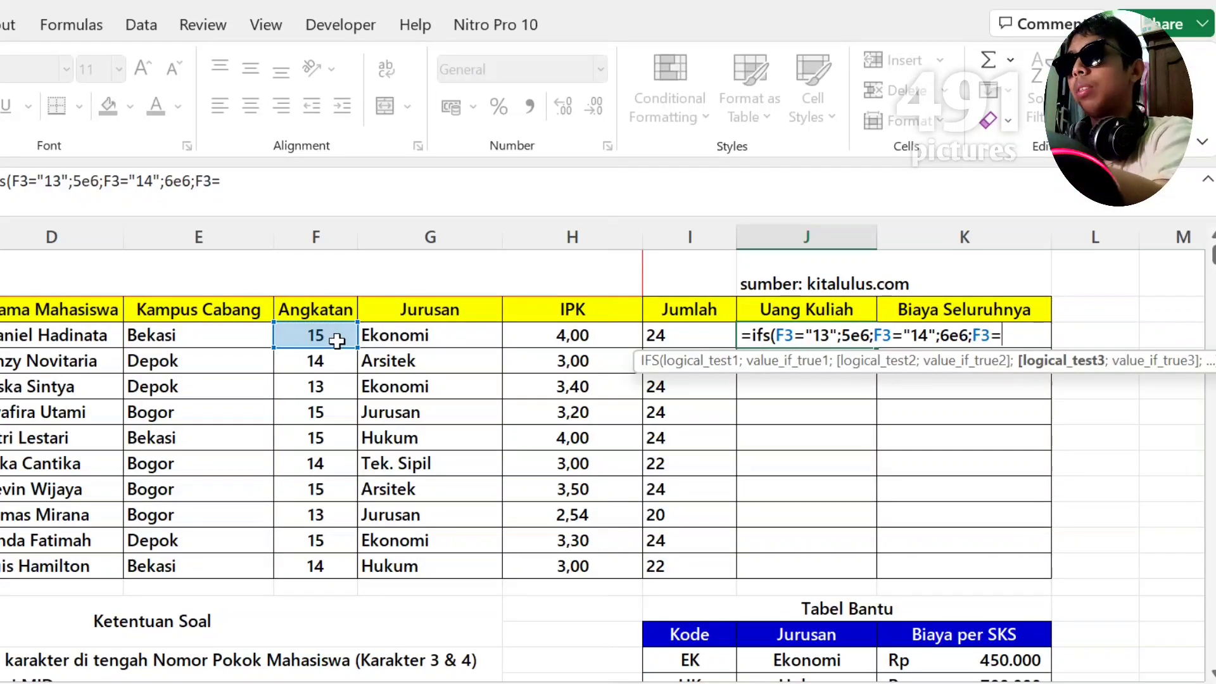
type("\"1")
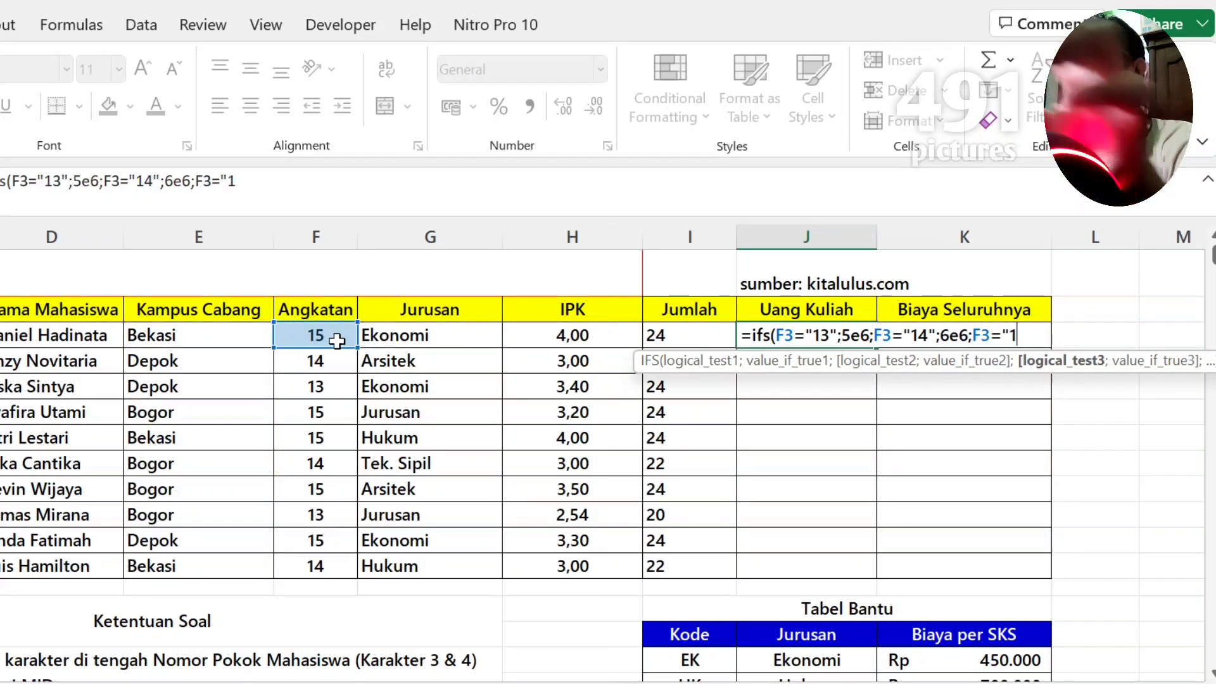
type("5\";")
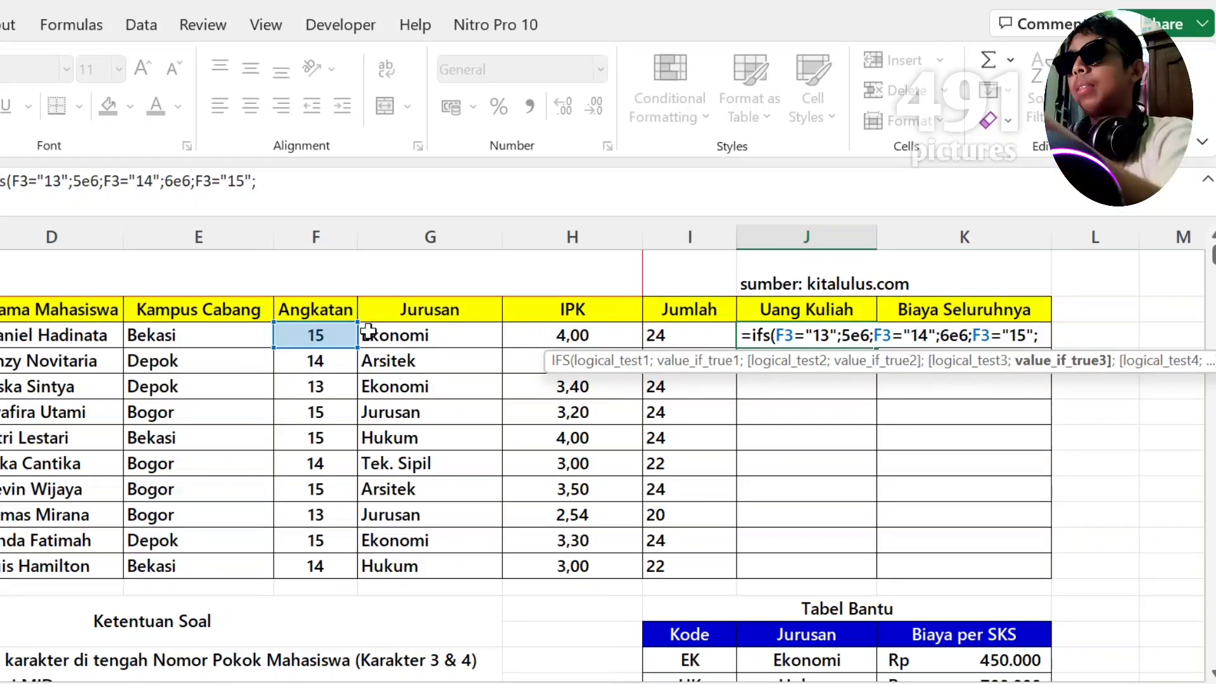
type("7e6")
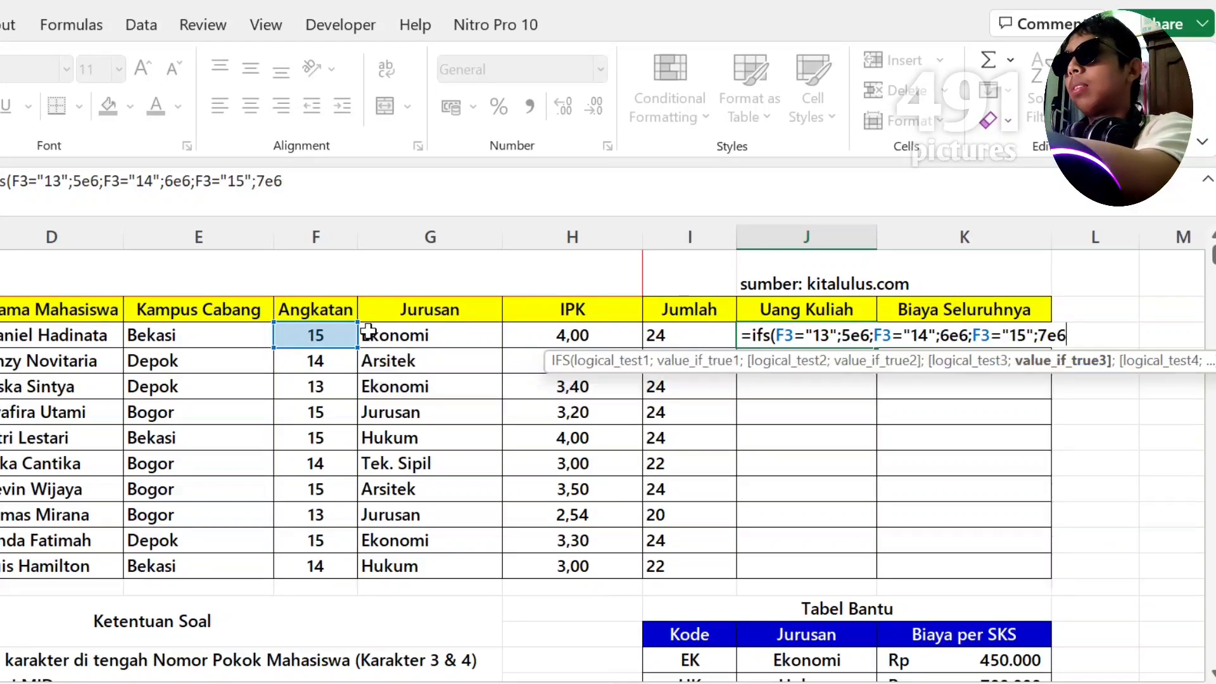
type(")")
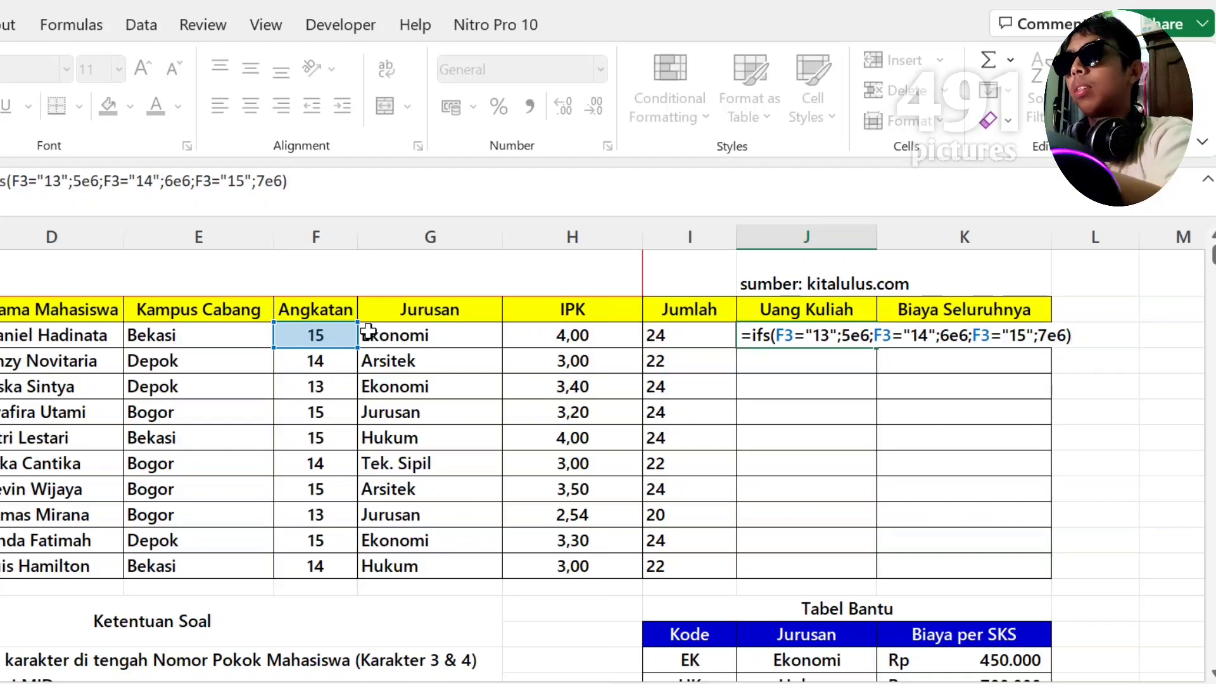
key("Return")
Fill the Uang Kuliah formula from J3 down to J12 and format the results as Currency without decimals
left_click(849, 334)
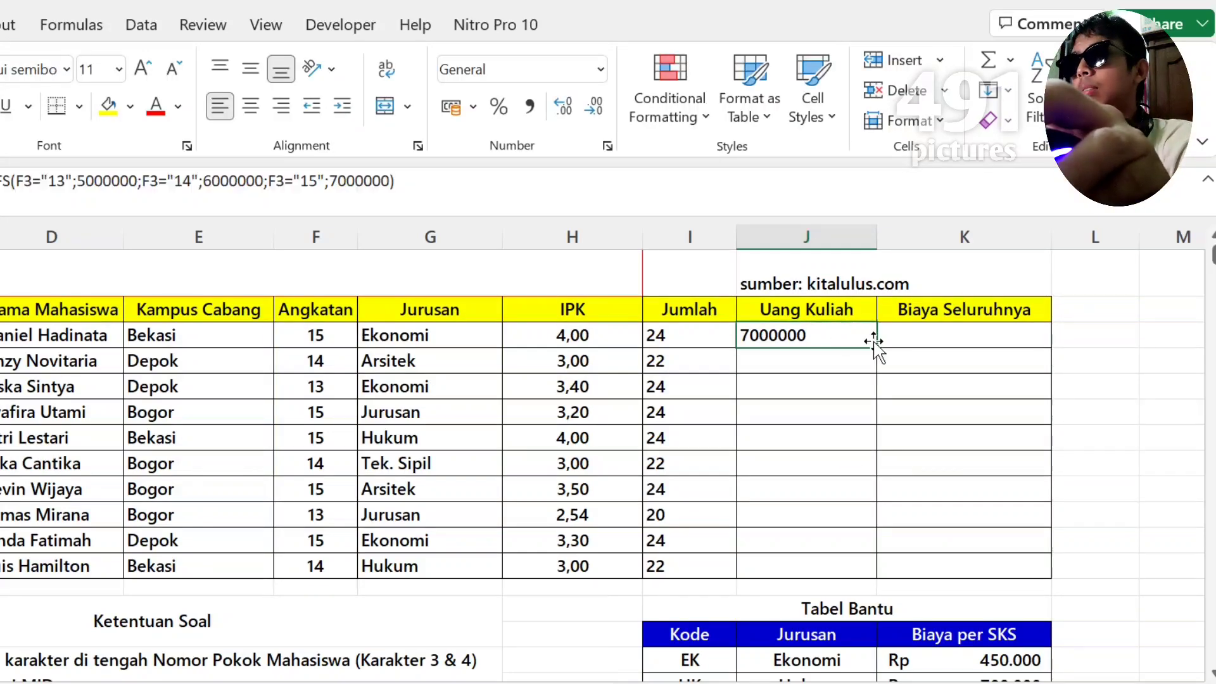
left_click_drag(877, 348, 869, 568)
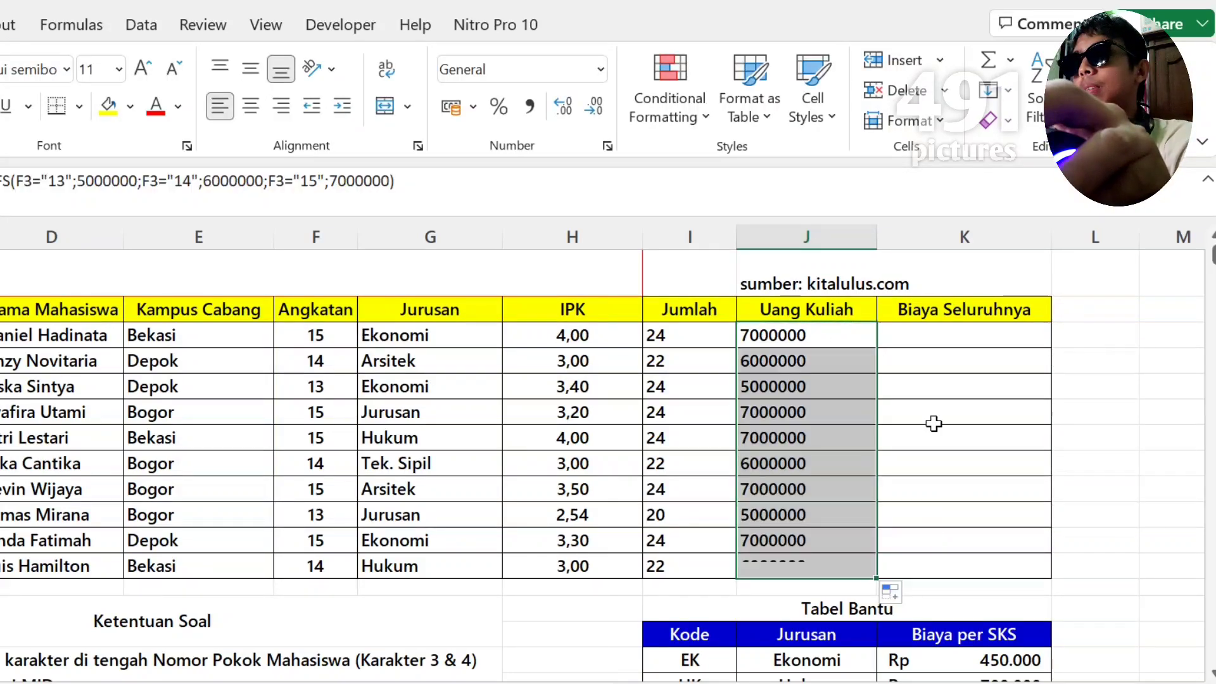
left_click(600, 69)
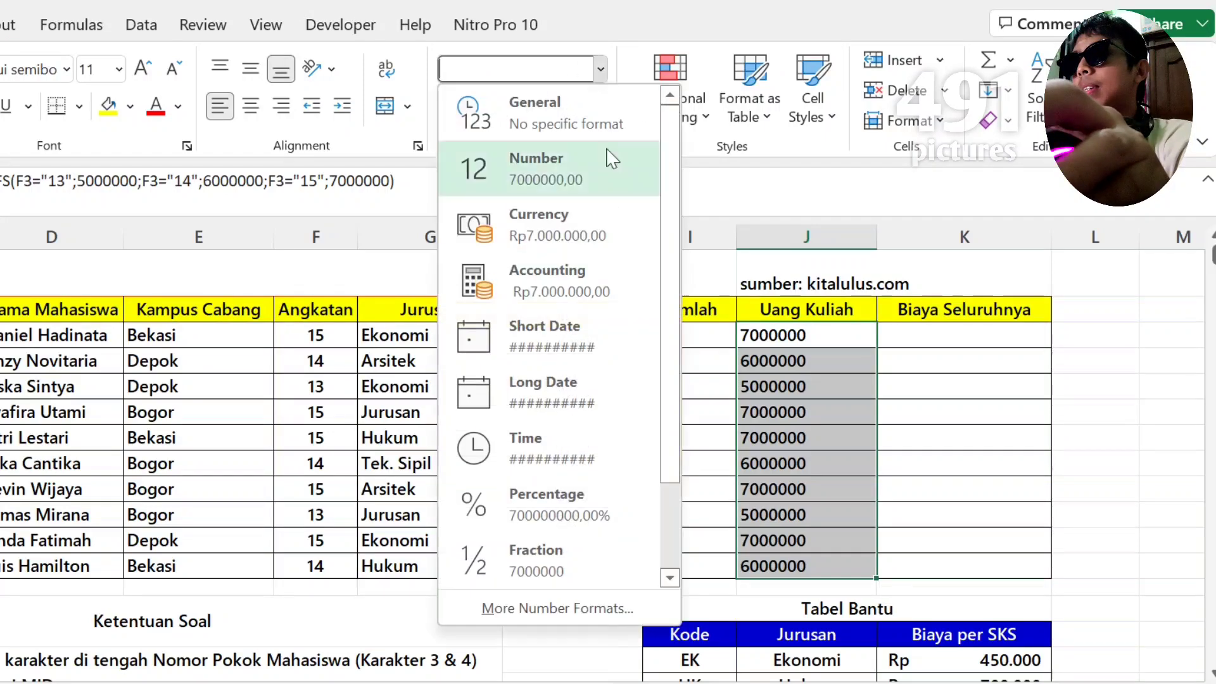
left_click(599, 229)
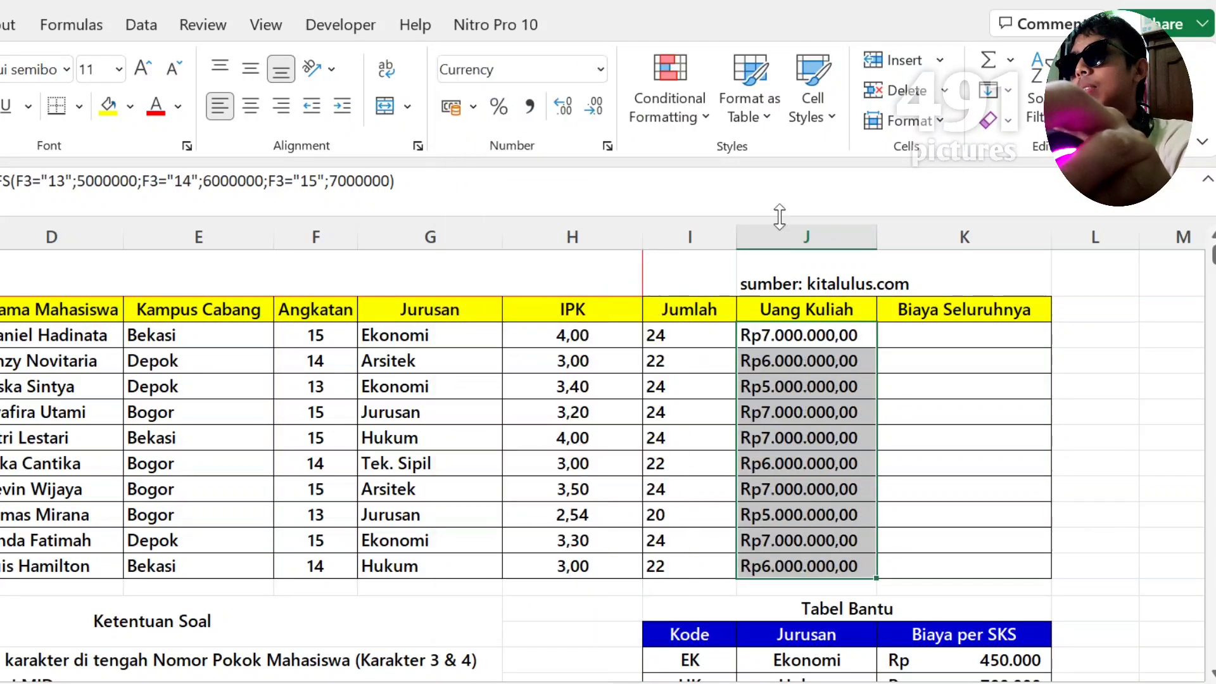
left_click(594, 106)
left_click(593, 105)
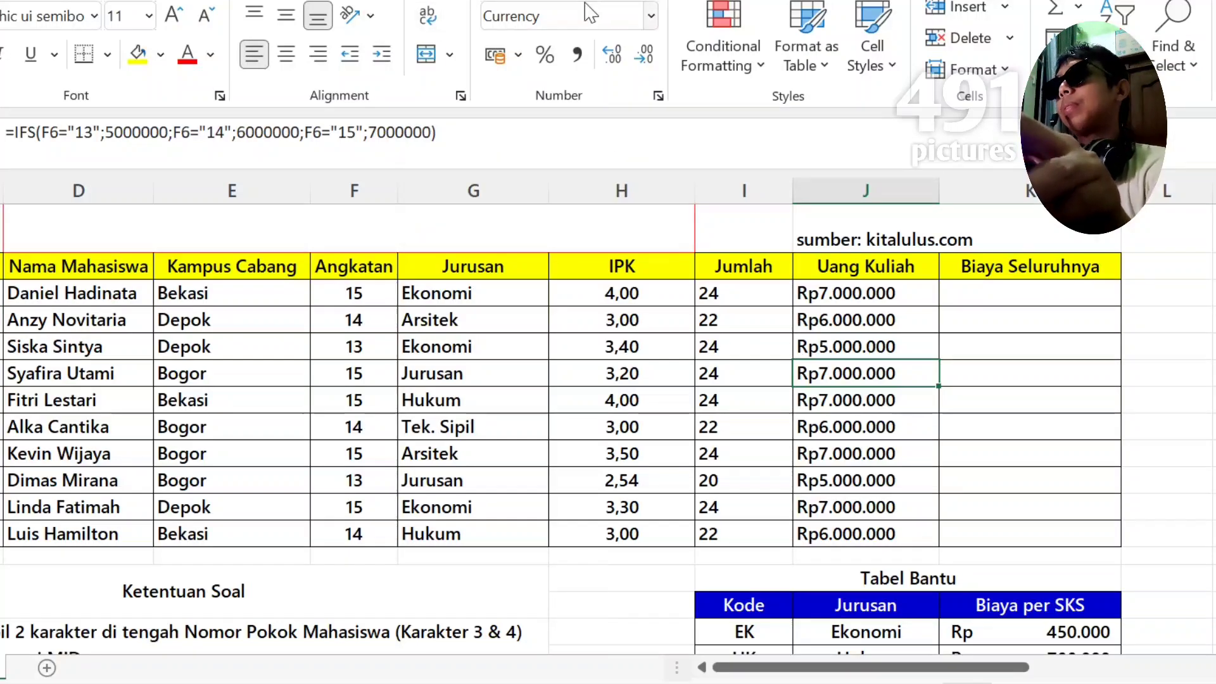
Review the Jumlah and Uang Kuliah columns, the Biaya per SKS values in Tabel Bantu and the rule for calculating Biaya Seluruhnya
scroll(703, 416, "down", 5)
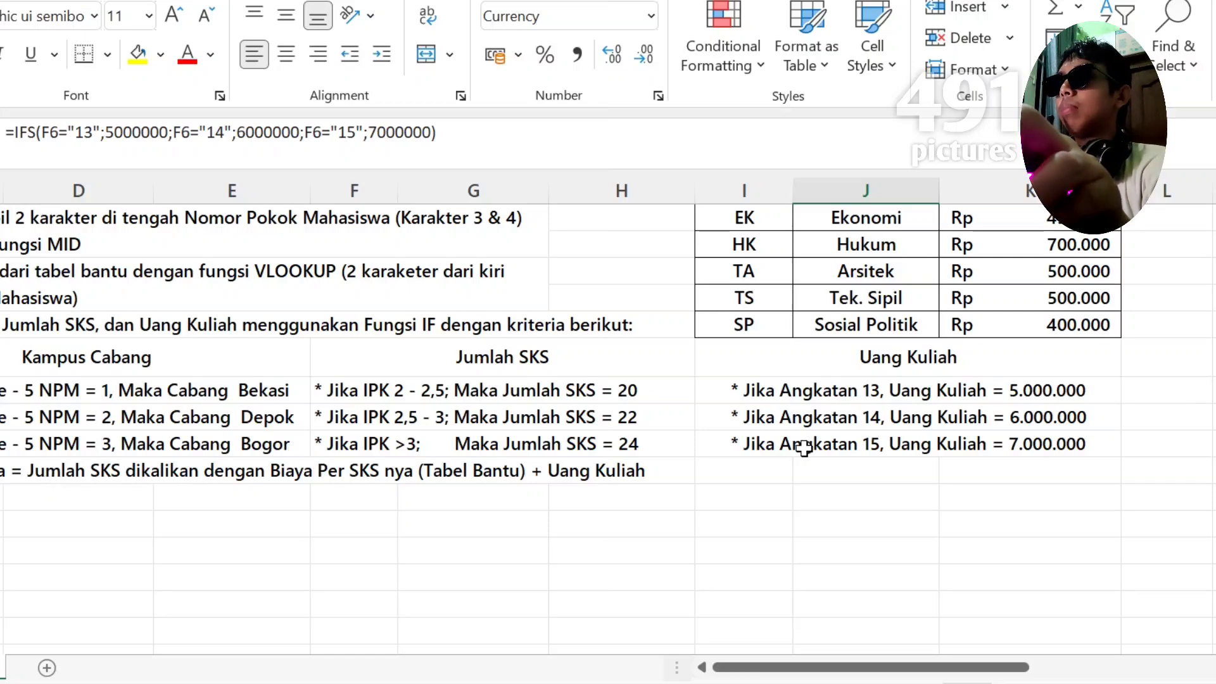
scroll(804, 448, "up", 2)
scroll(804, 450, "up", 3)
left_click_drag(710, 292, 742, 507)
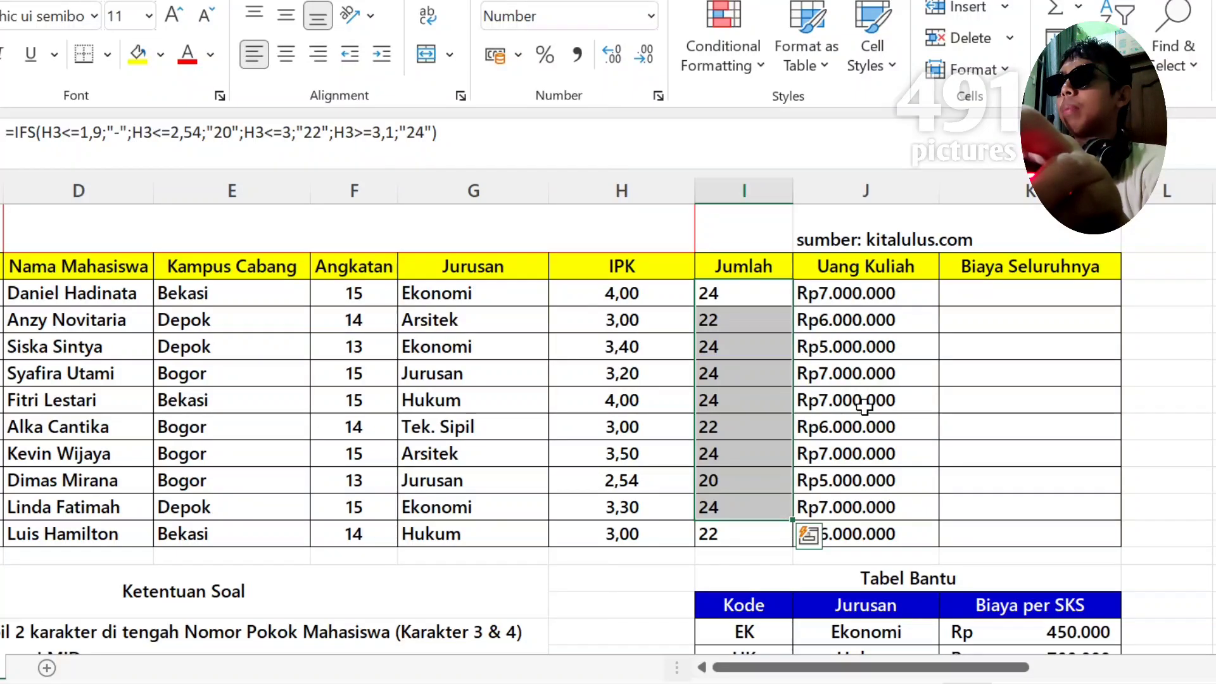
scroll(918, 380, "down", 4)
left_click_drag(1015, 288, 1015, 397)
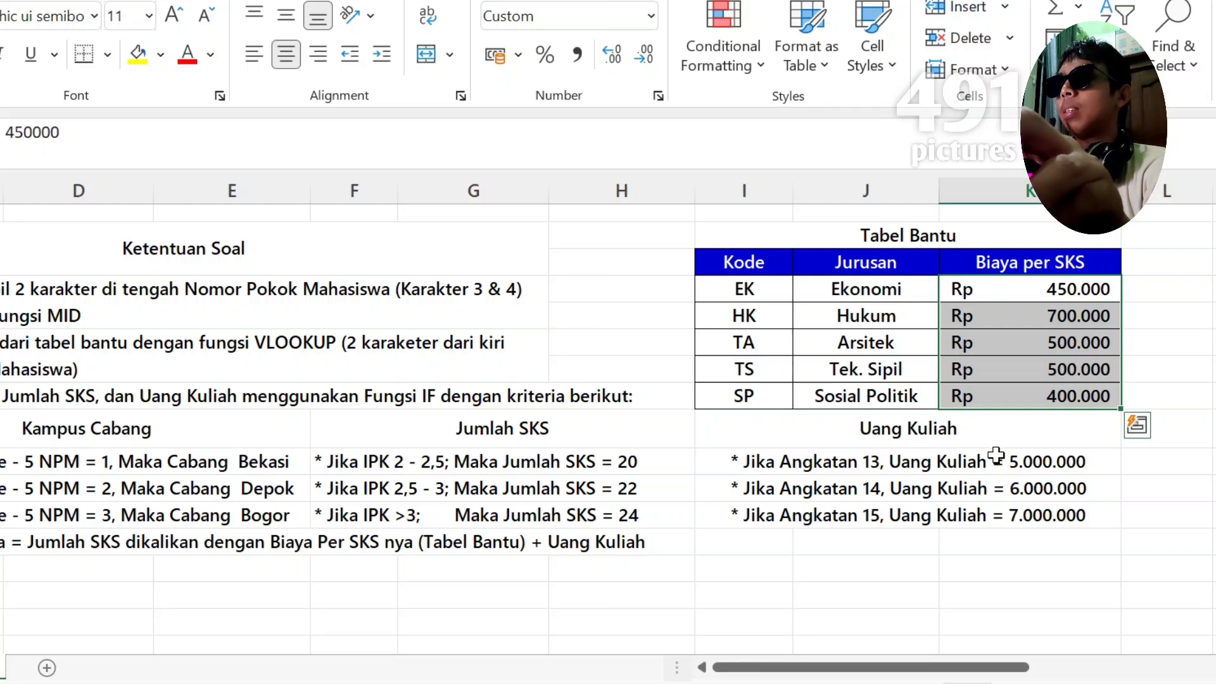
scroll(978, 456, "up", 4)
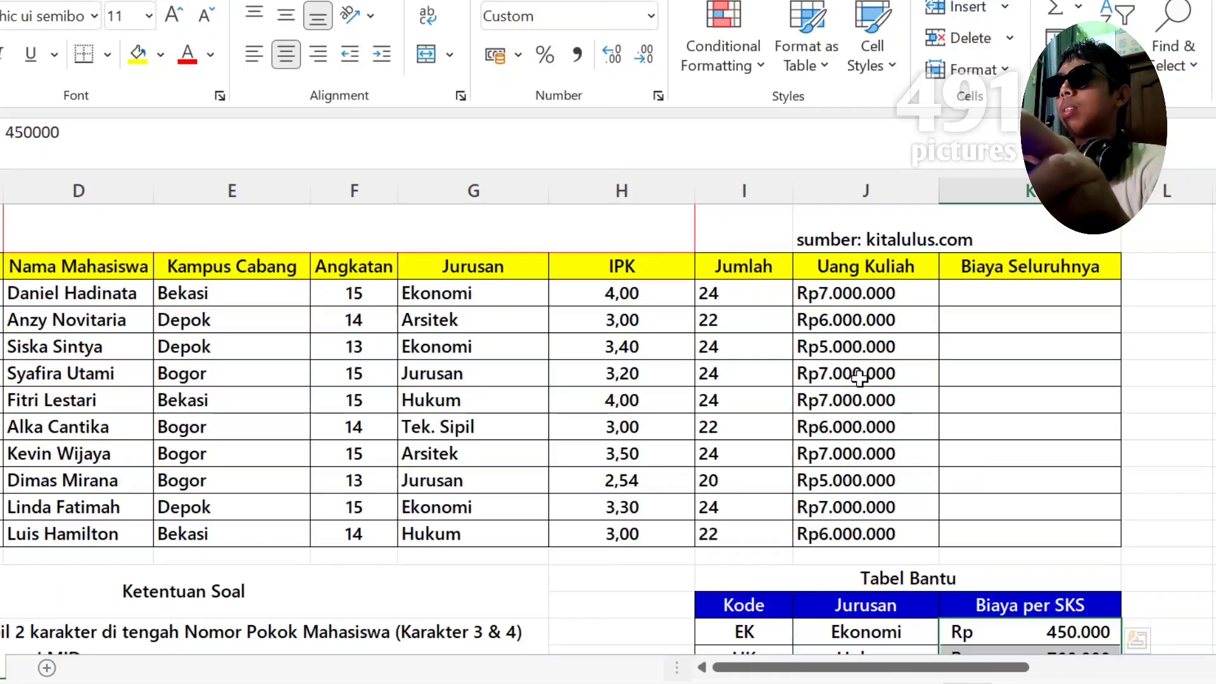
left_click_drag(863, 295, 861, 535)
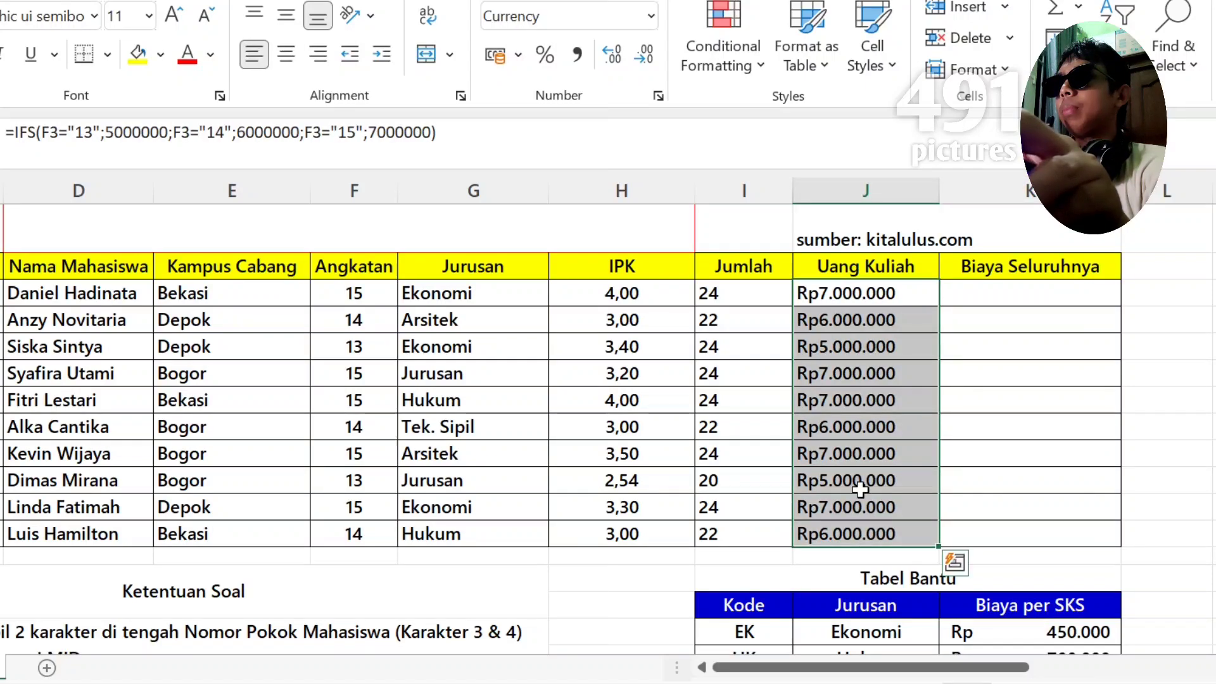
scroll(860, 488, "down", 3)
left_click(950, 452)
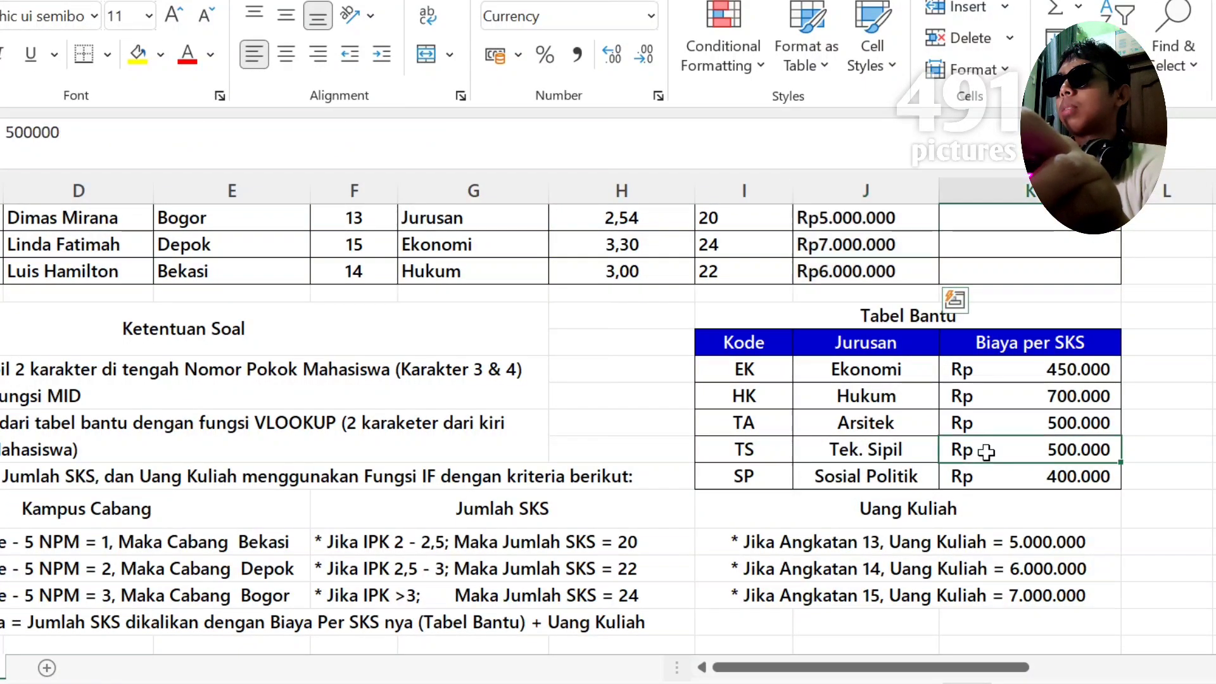
scroll(984, 454, "up", 3)
left_click(1002, 302)
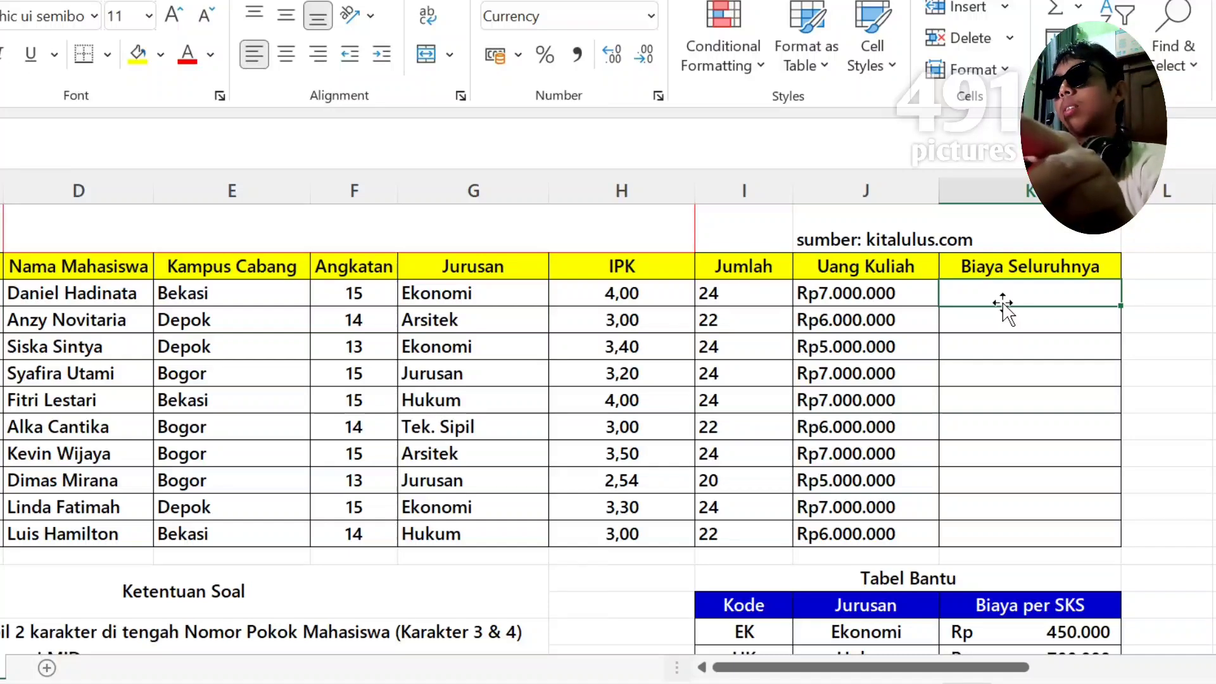
scroll(990, 318, "down", 5)
left_click(560, 474)
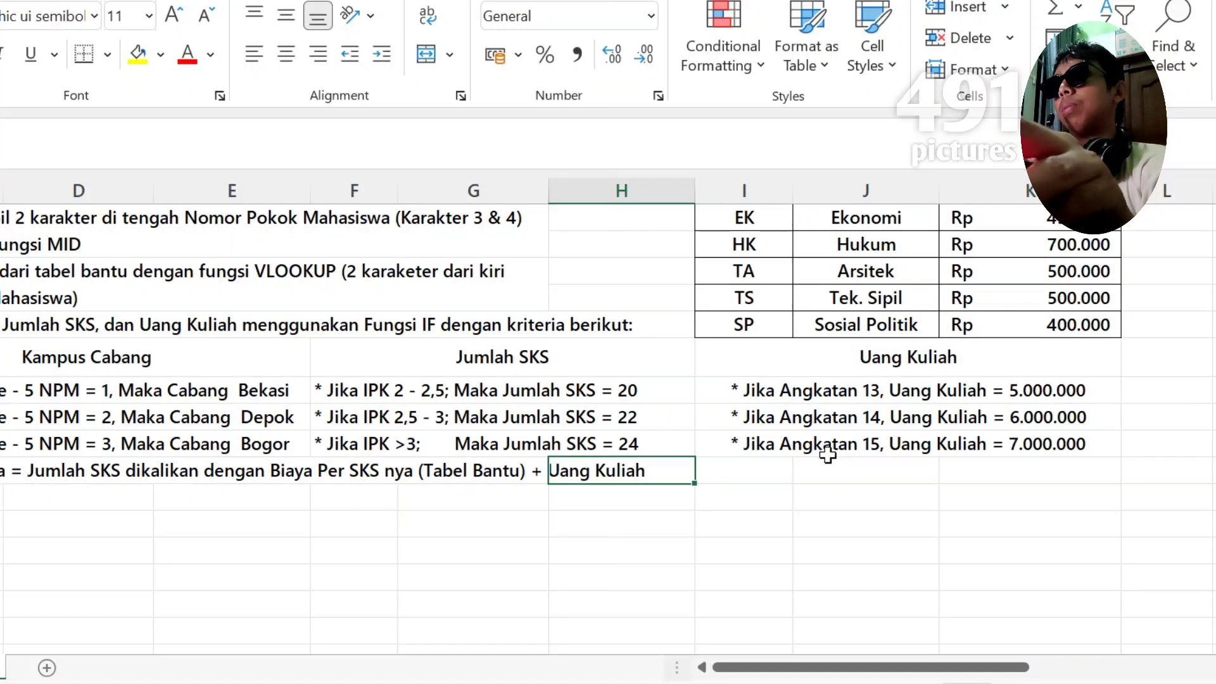
Start the Biaya Seluruhnya formula in K3 by adding Uang Kuliah to Jumlah times a further factor, =J3+I3*
scroll(827, 455, "up", 5)
left_click(963, 306)
type("=")
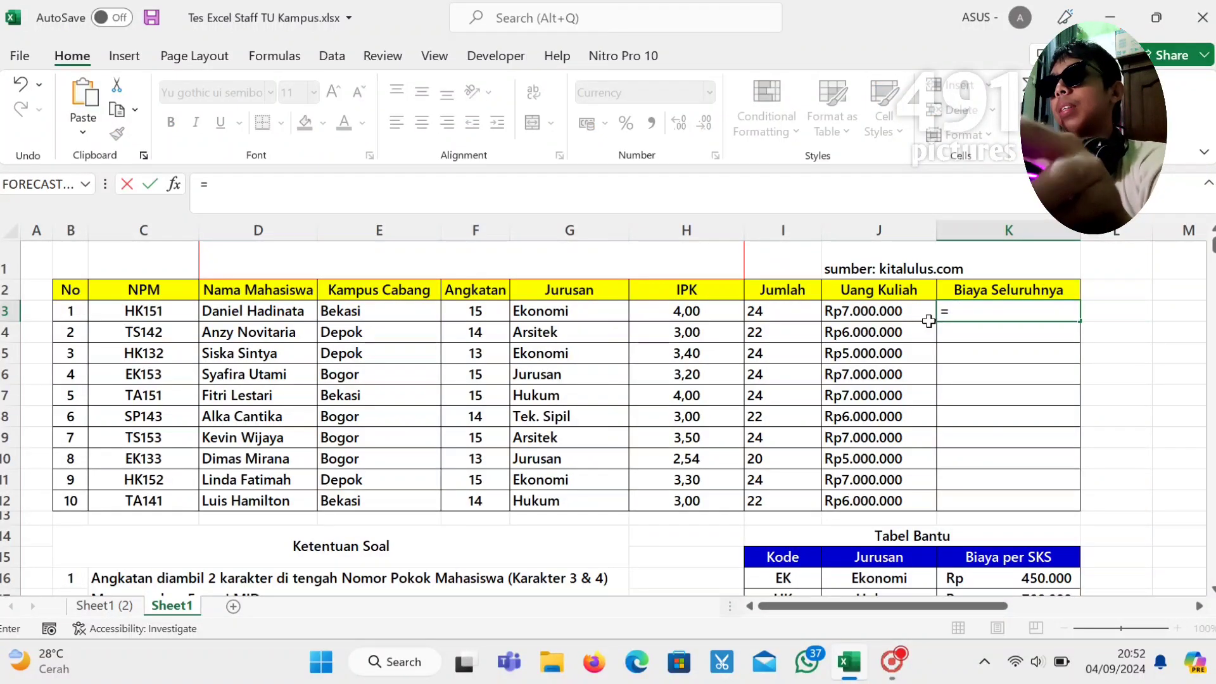
left_click(906, 308)
type("_")
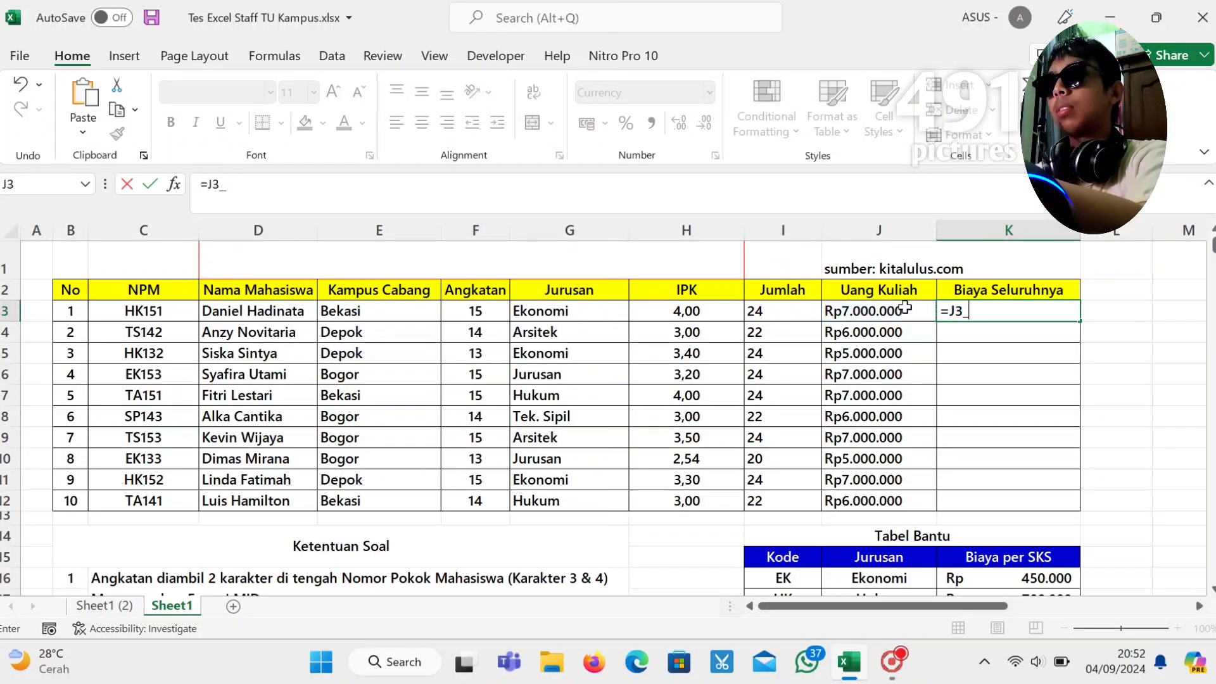
key("BackSpace")
type("+")
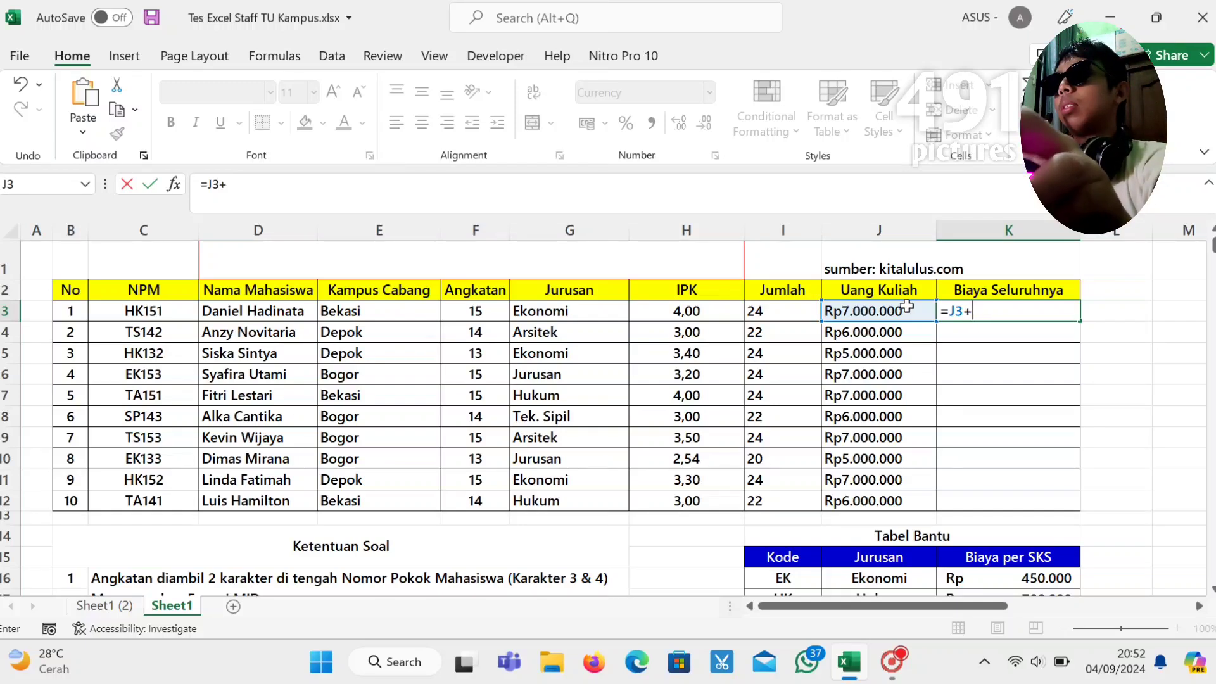
left_click(794, 310)
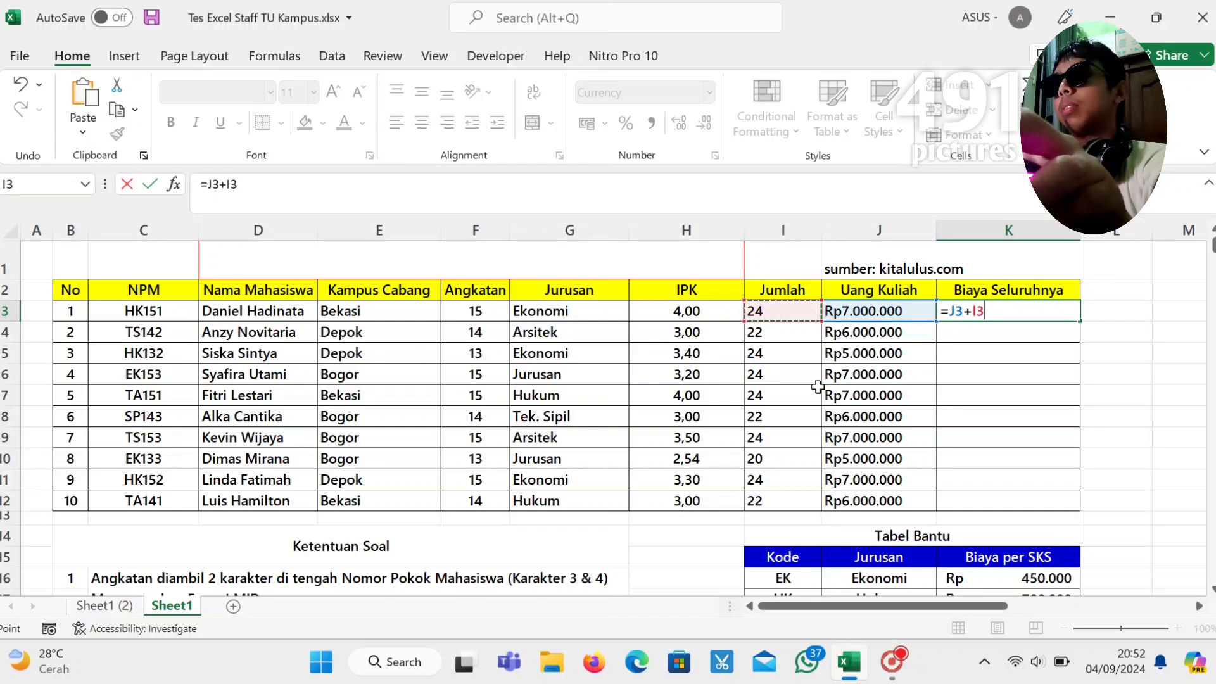
scroll(817, 389, "down", 4)
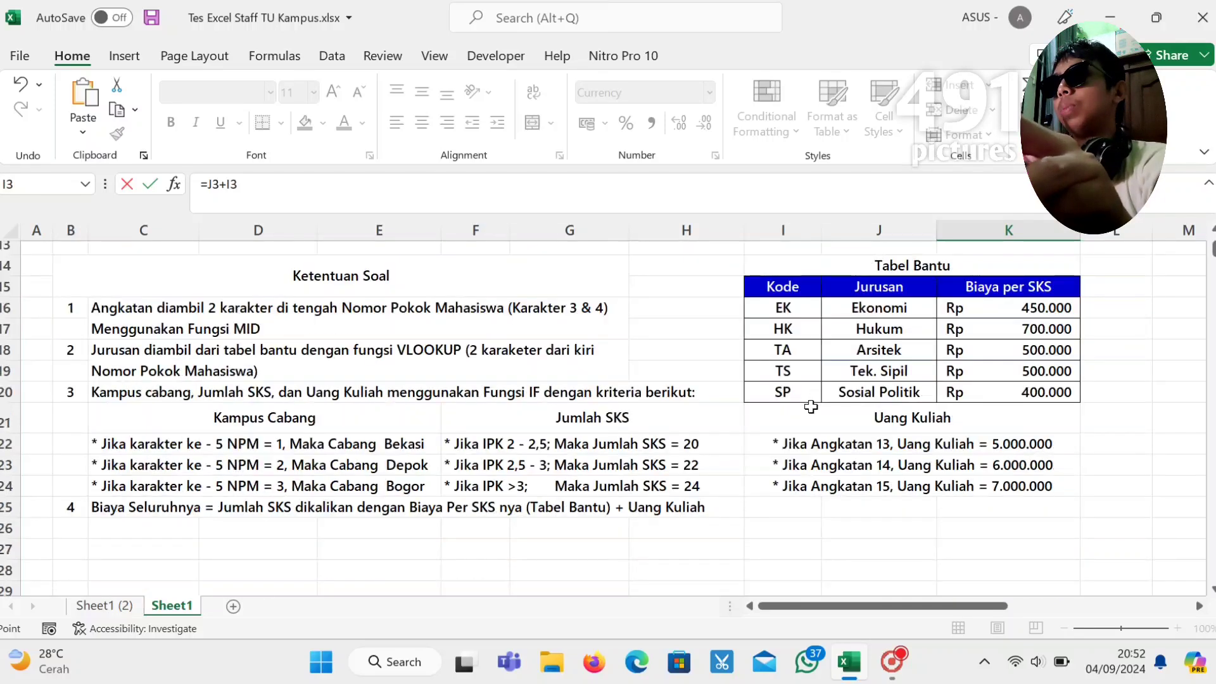
scroll(907, 477, "up", 4)
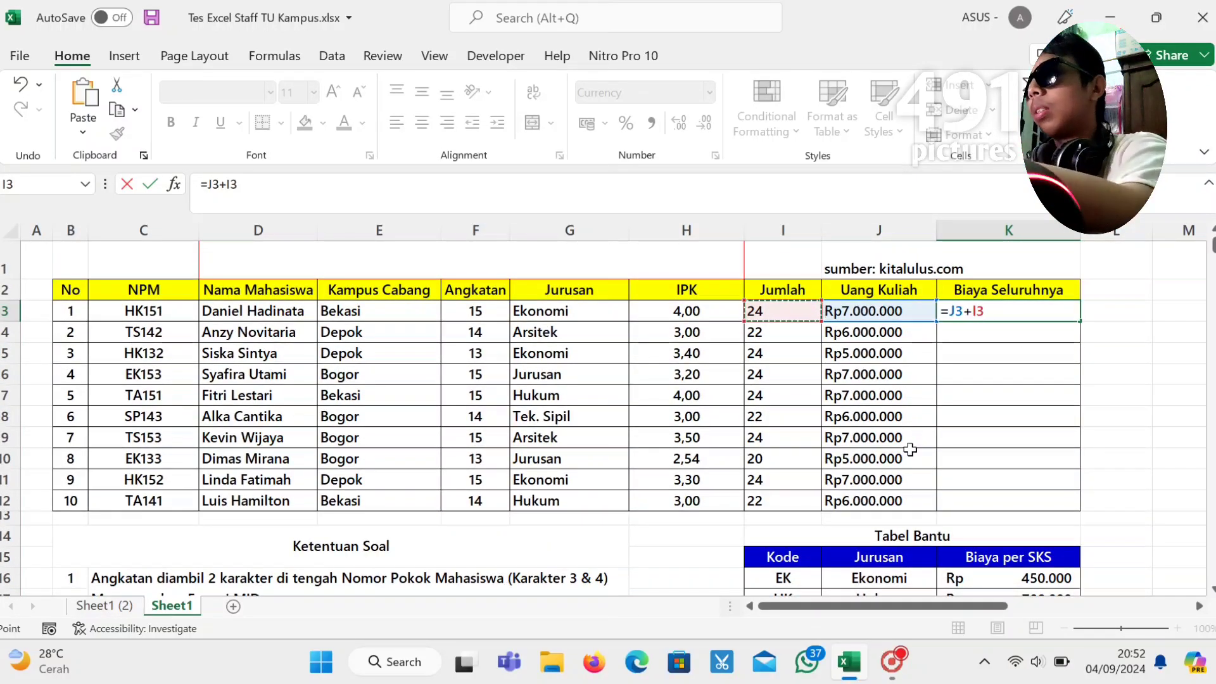
type("*")
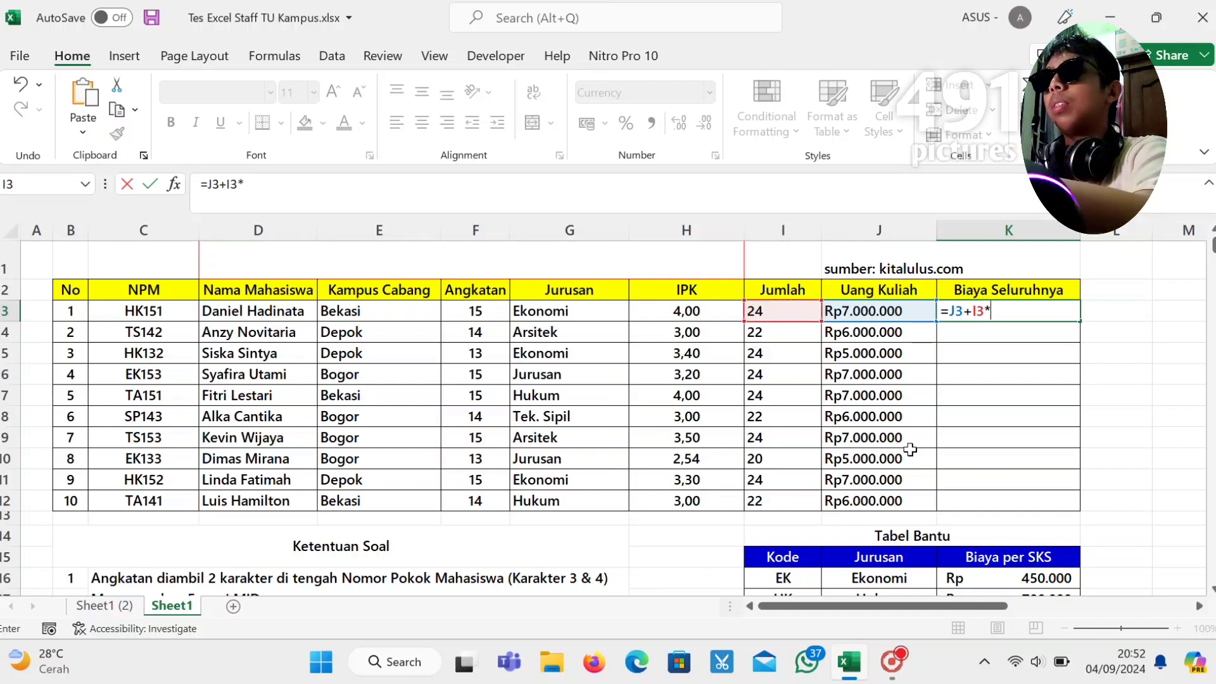
Open a parenthesised INDEX function in the K3 formula with the absolute Tabel Bantu range $I$16:$K$20 as its array
type("(index(")
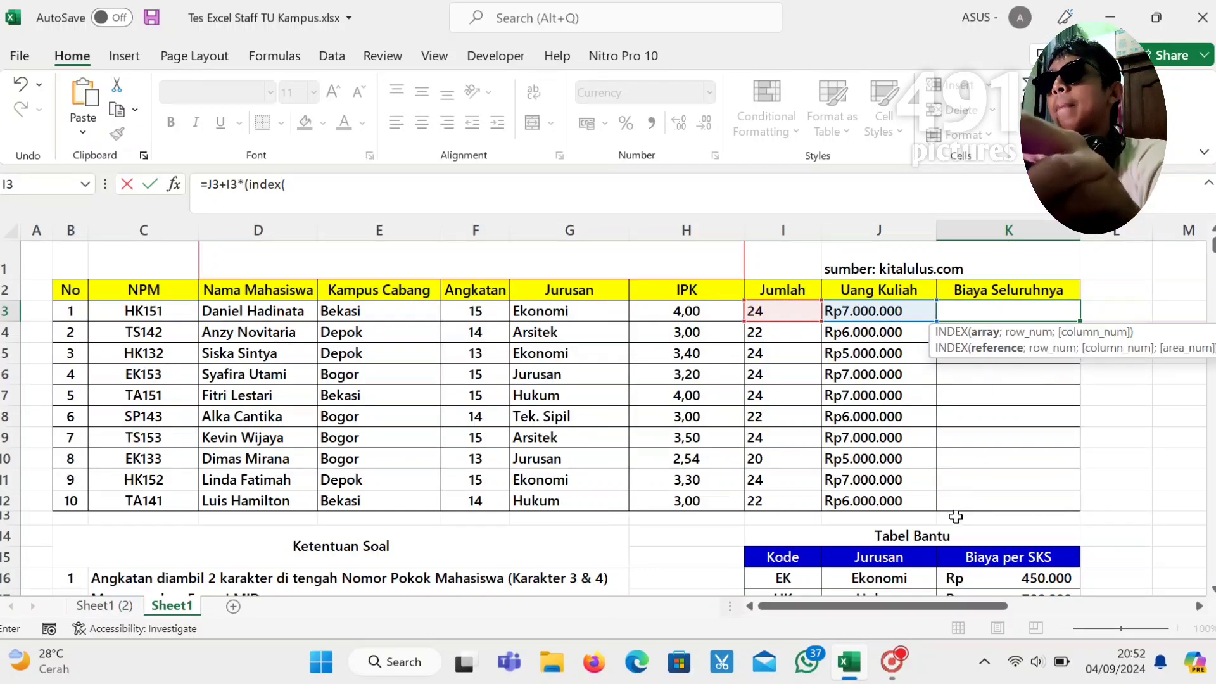
scroll(910, 449, "down", 2)
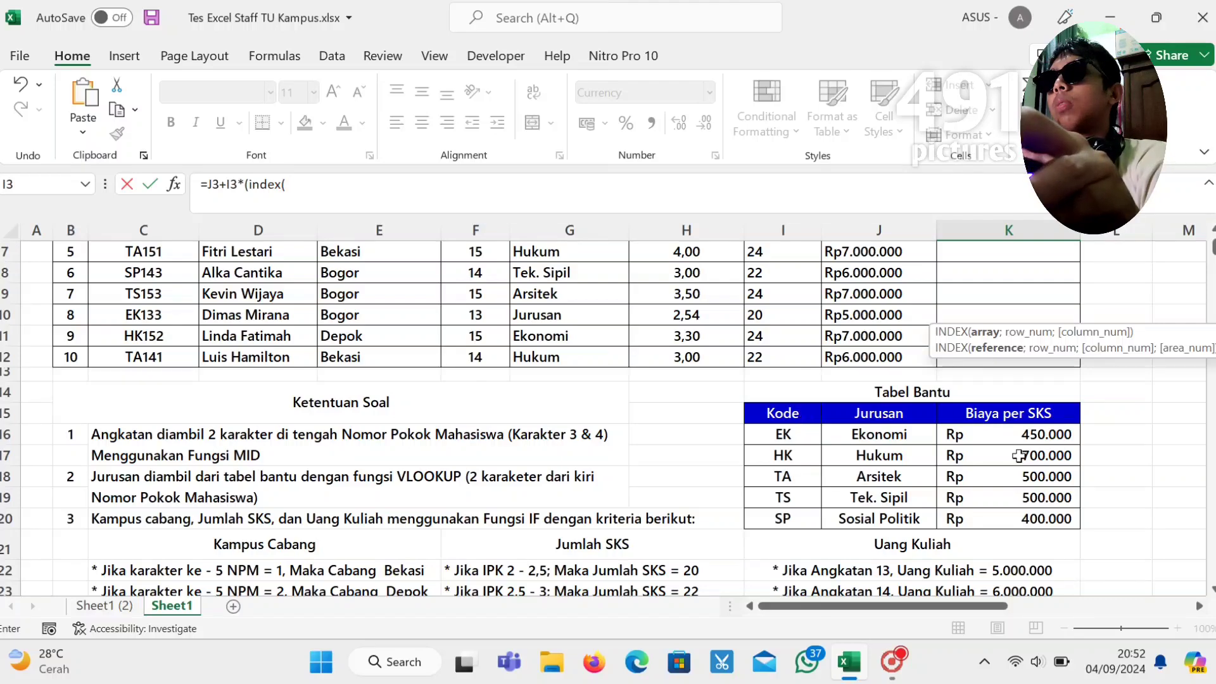
left_click_drag(784, 434, 969, 518)
scroll(970, 491, "up", 2)
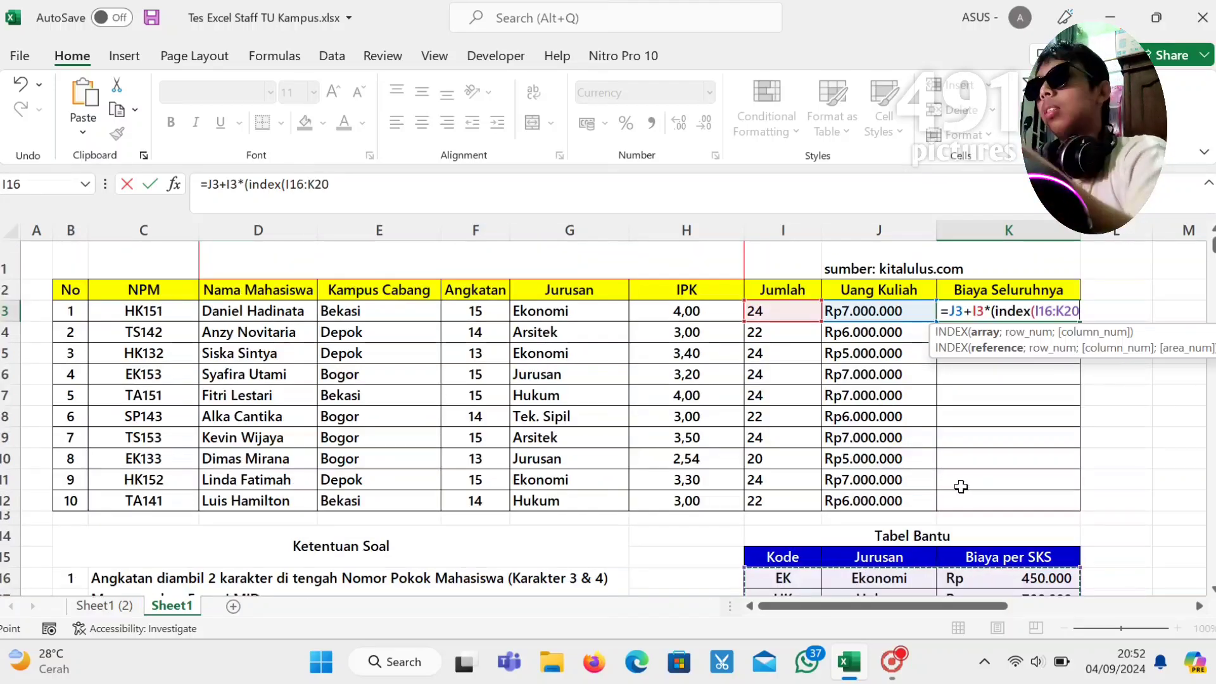
key("F4")
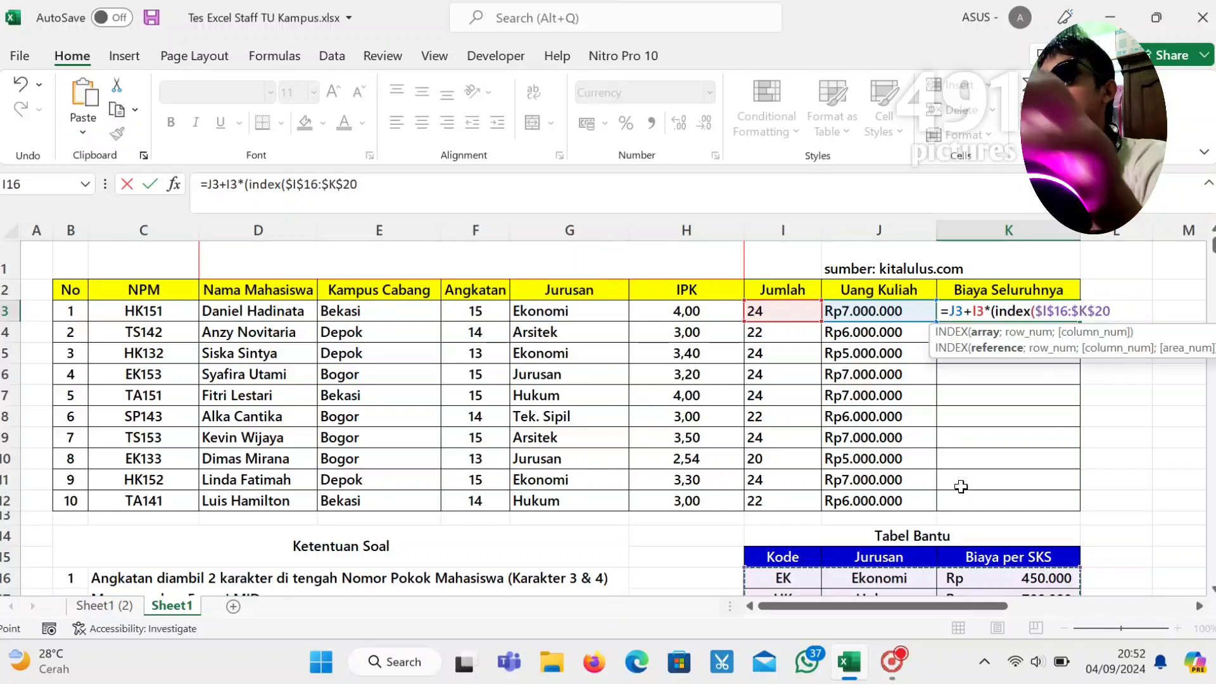
type(";")
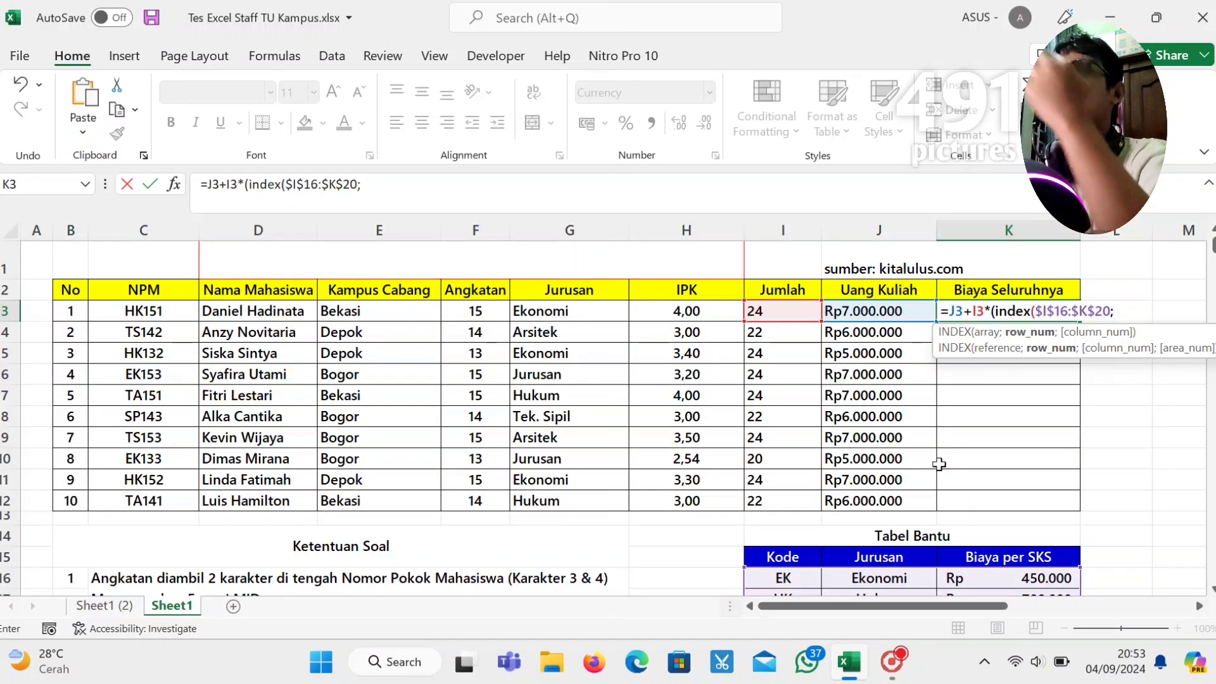
Nest a MATCH function as the row number in the K3 INDEX formula, with LEFT(C3;2) as its lookup value
type("match")
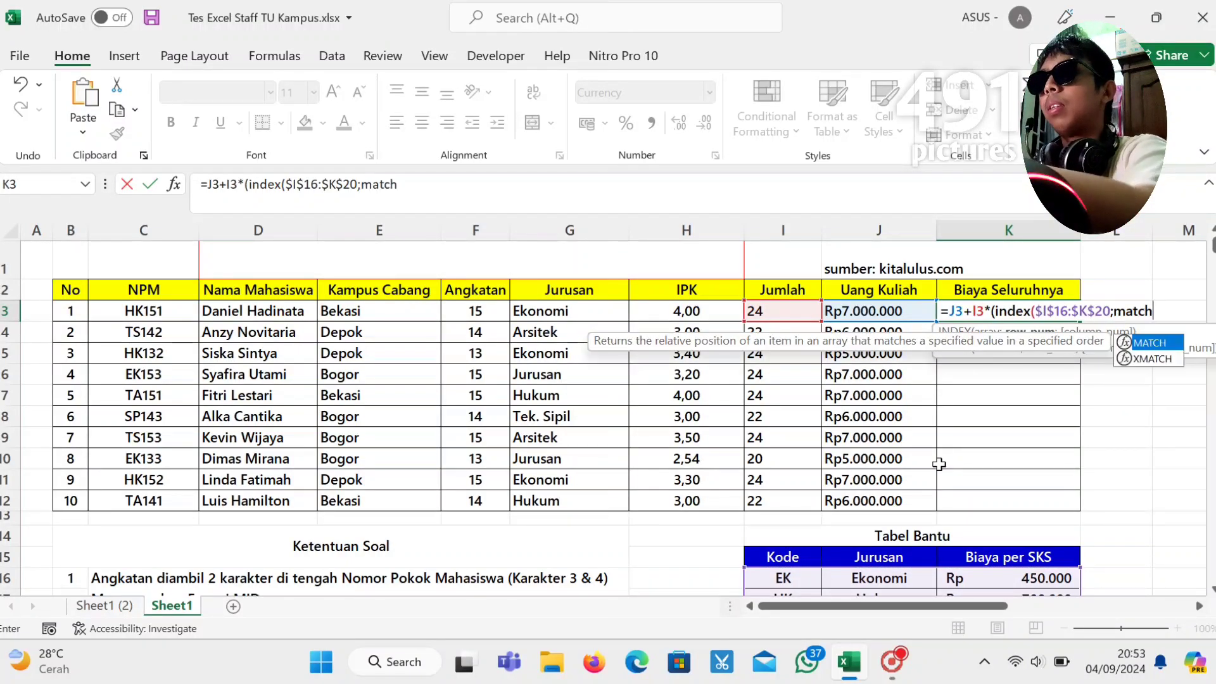
type("(")
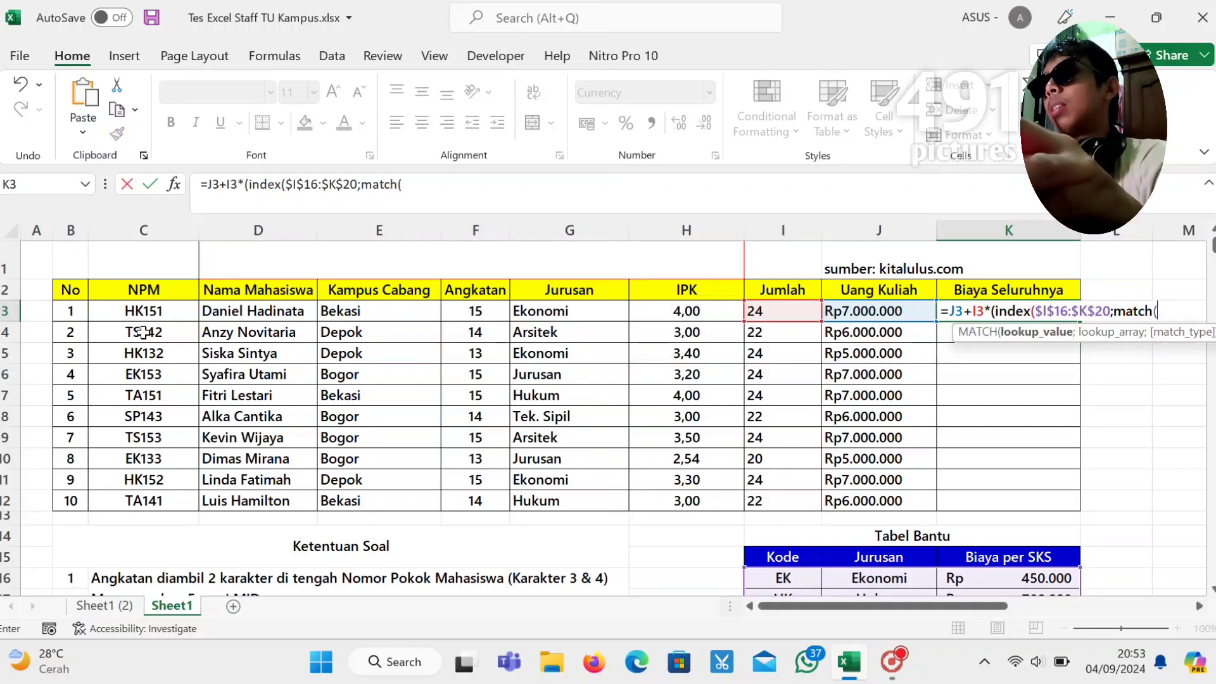
left_click(152, 312)
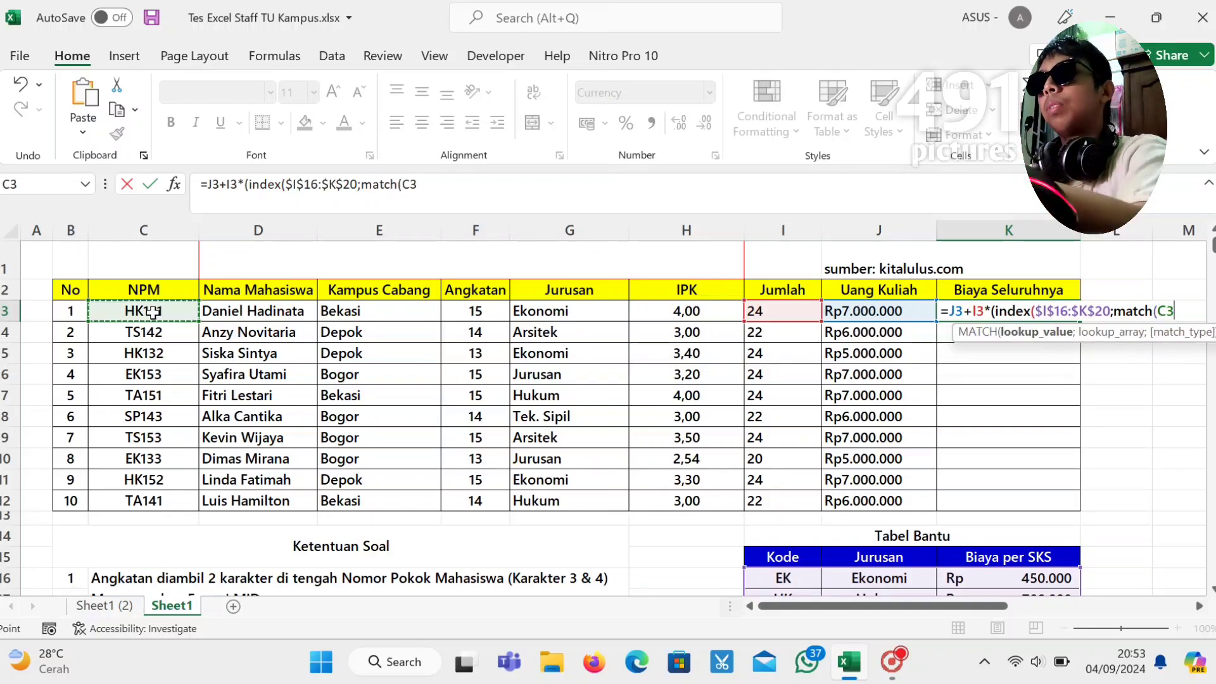
key("BackSpace")
key("BackSpace")
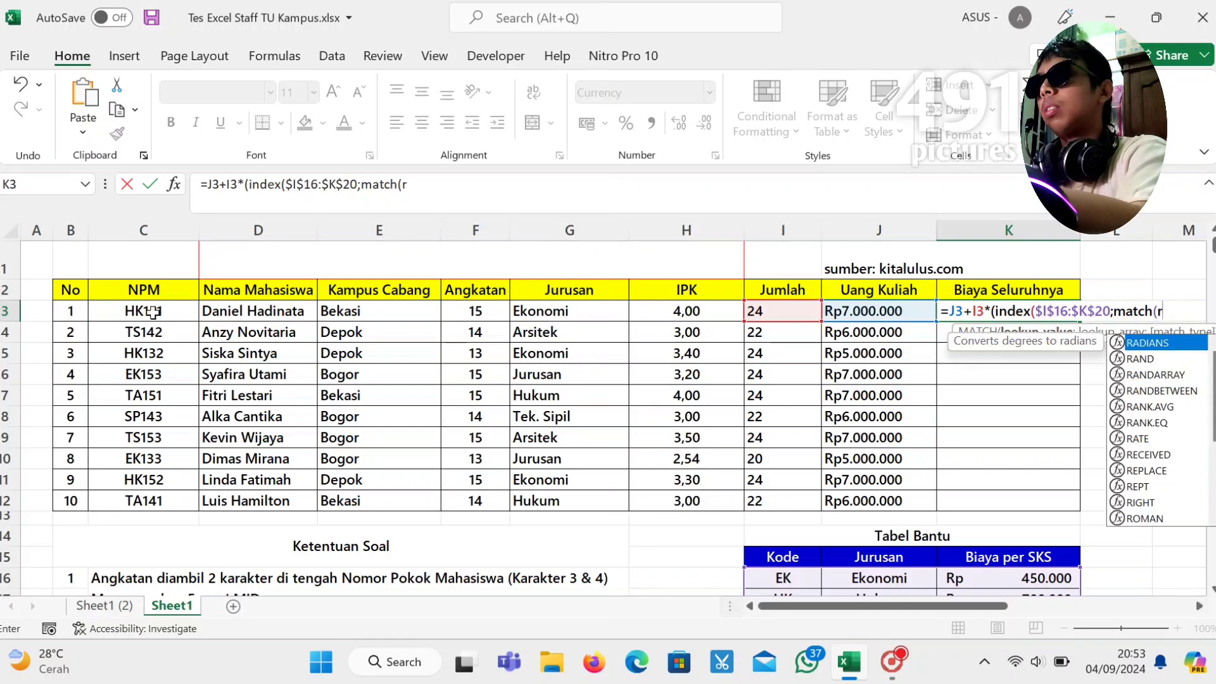
type("left(")
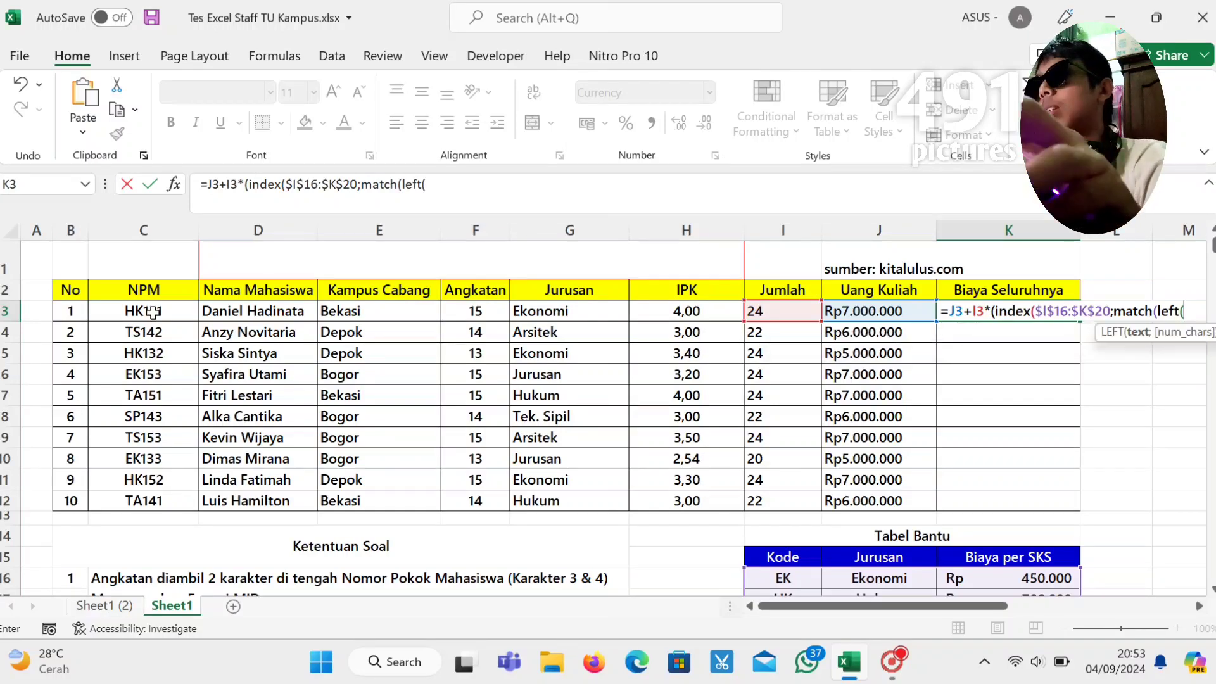
left_click(153, 312)
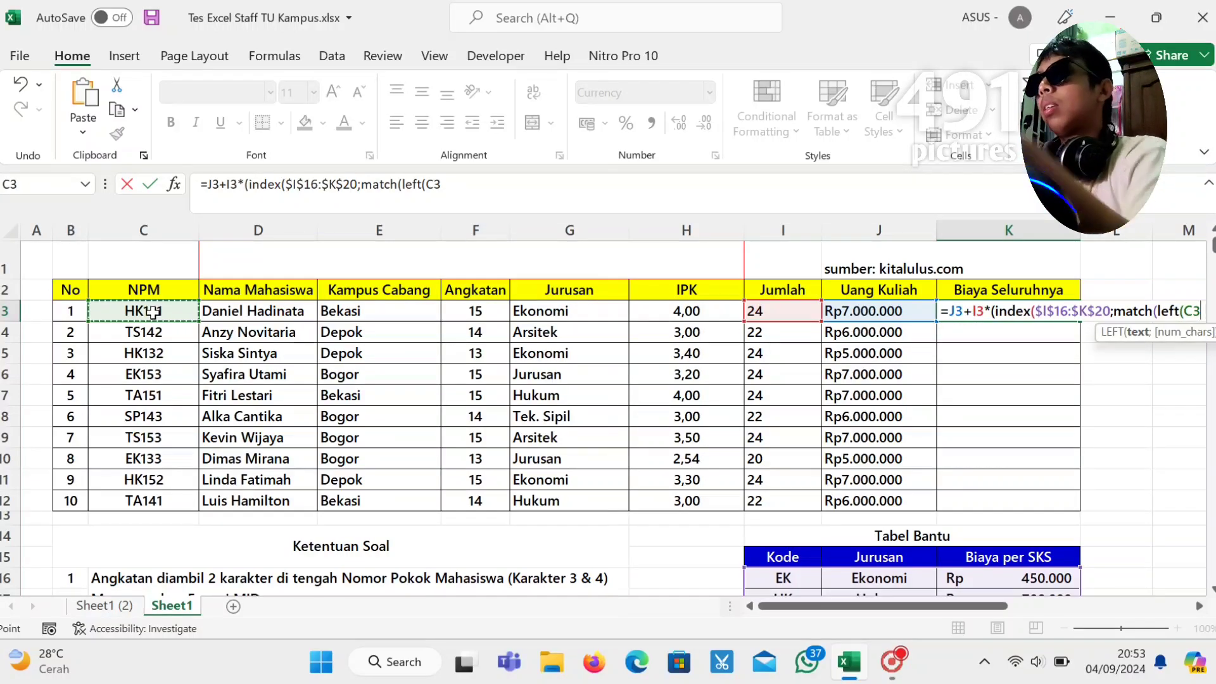
type(";")
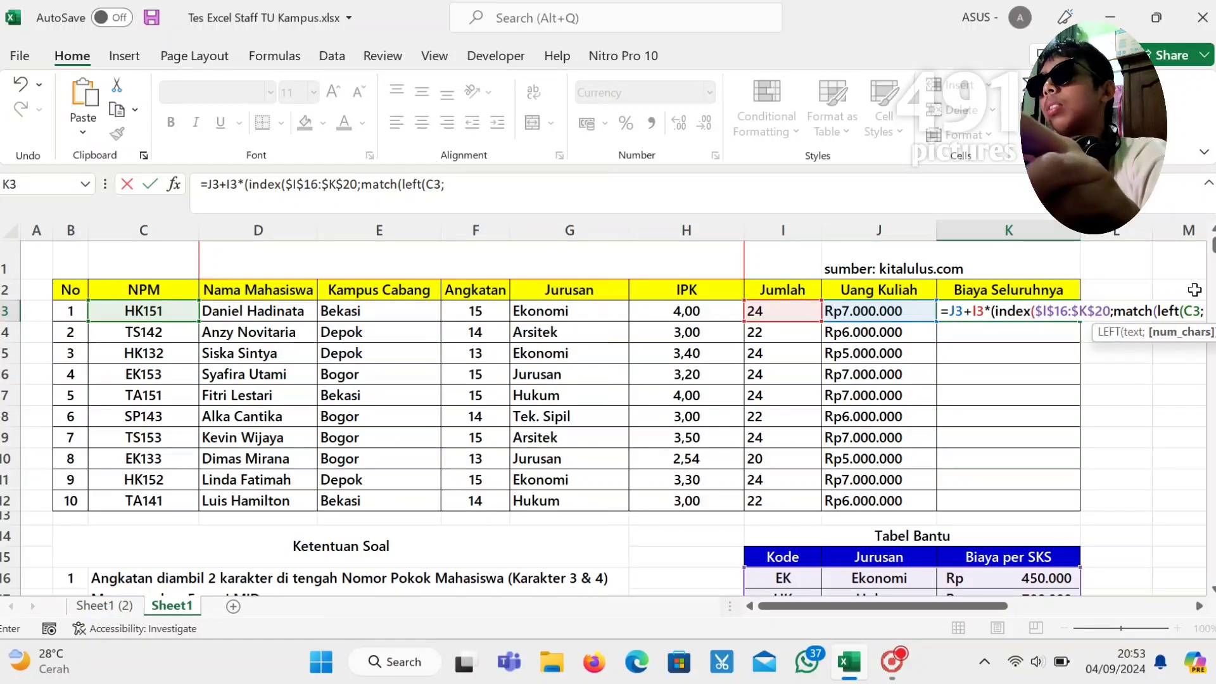
left_click(502, 190)
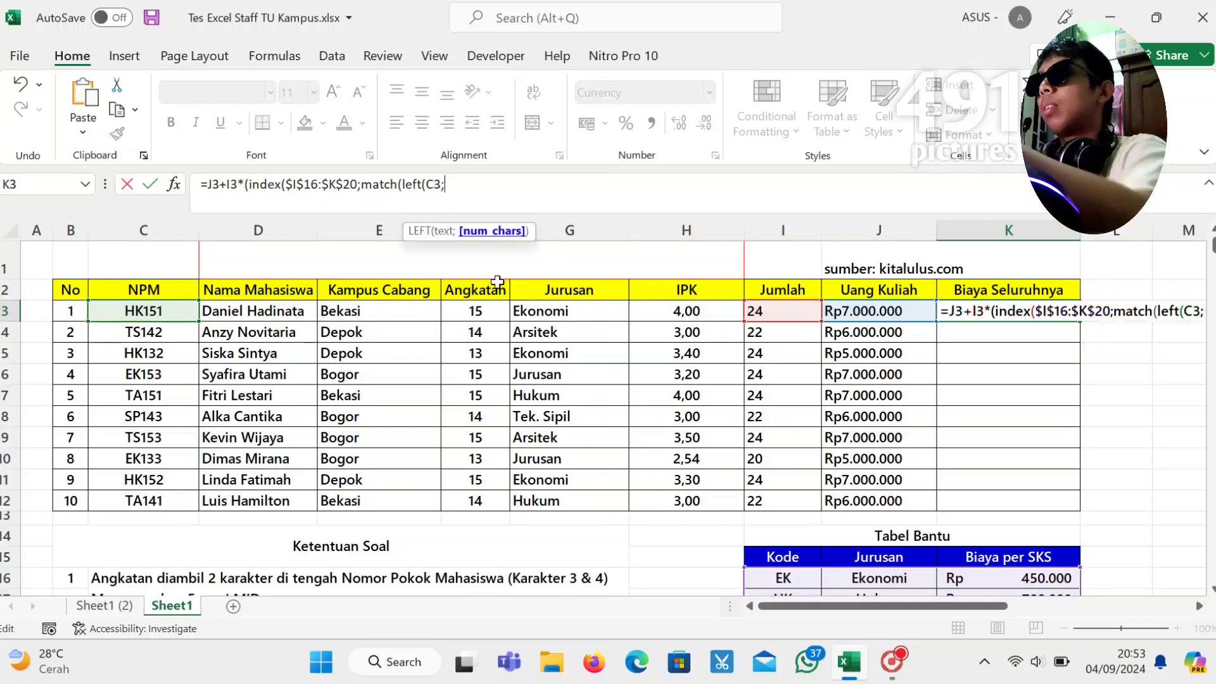
type("2);")
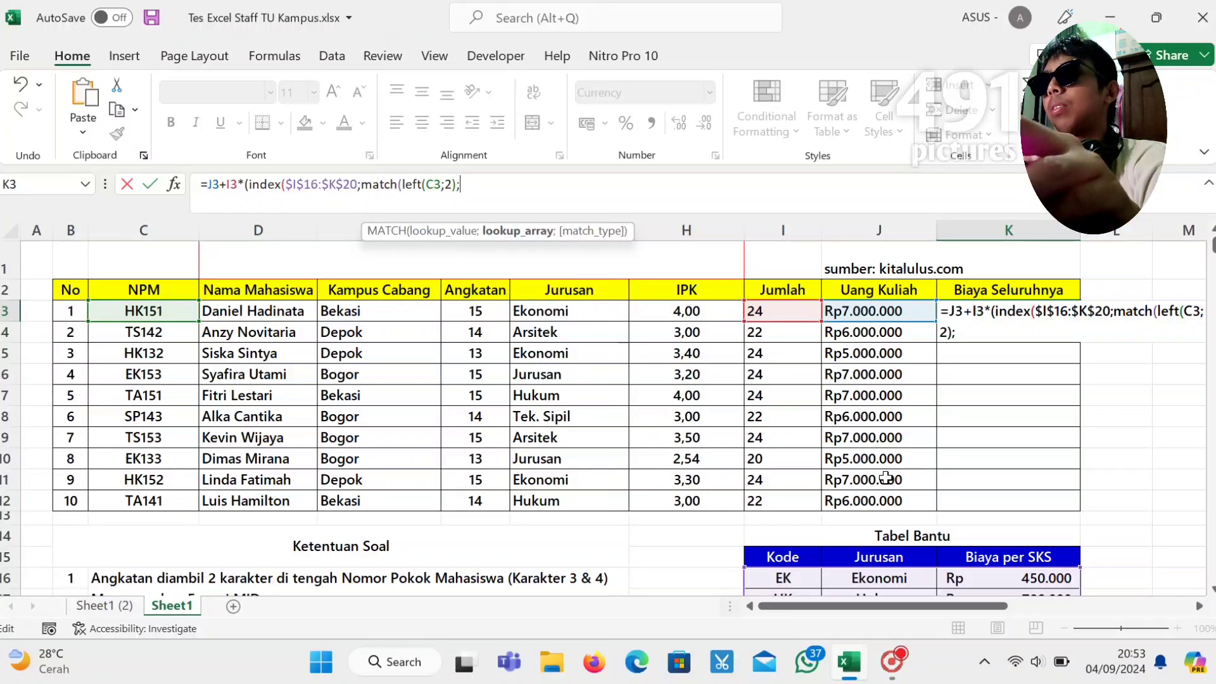
Give the K3 MATCH function the absolute Kode range $I$16:$I$20 as lookup array and exact match type 0
scroll(884, 479, "down", 1)
mouse_move(785, 498)
left_mouse_down()
mouse_move(770, 607)
mouse_move(785, 477)
left_mouse_up()
scroll(794, 469, "up", 2)
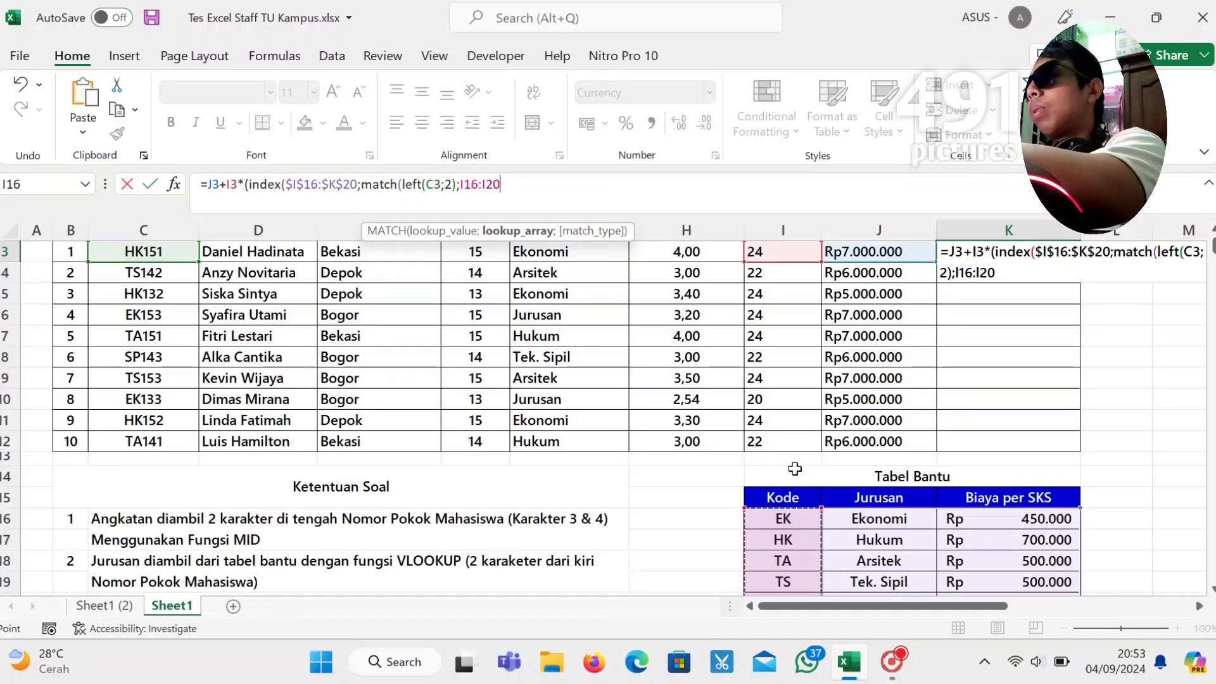
key("F4")
type(";")
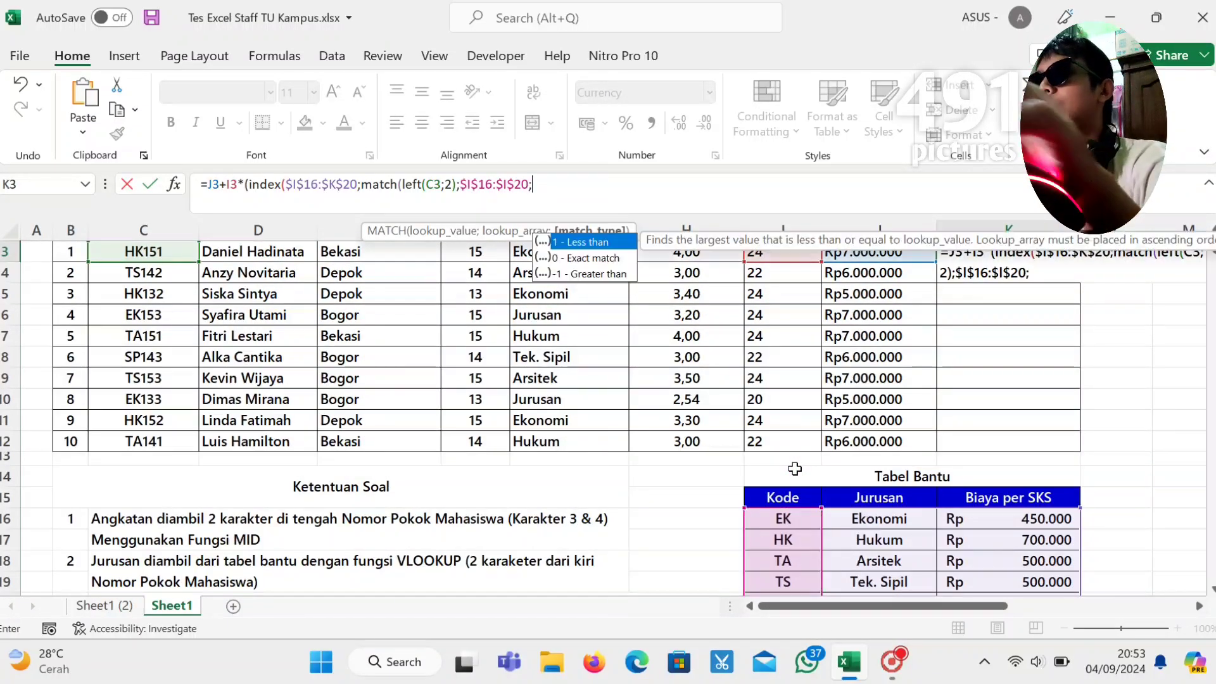
type("0)")
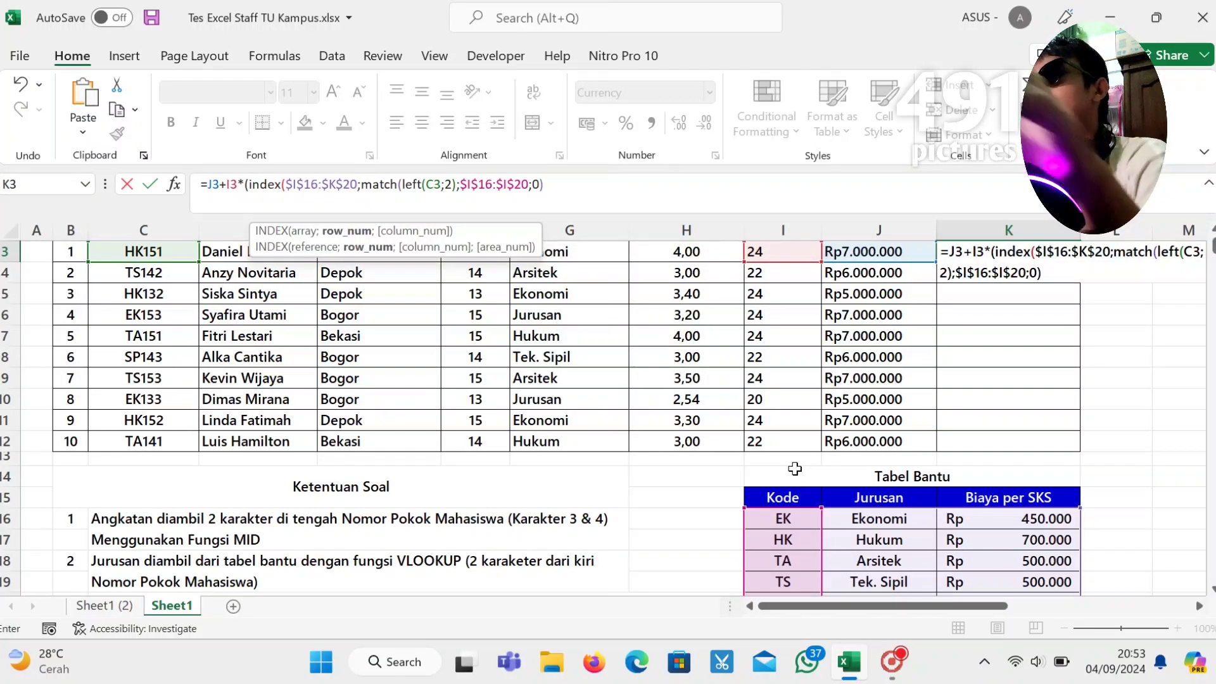
Complete the K3 formula with column number 3 for Biaya per SKS, close its parentheses and enter it
type(";3")
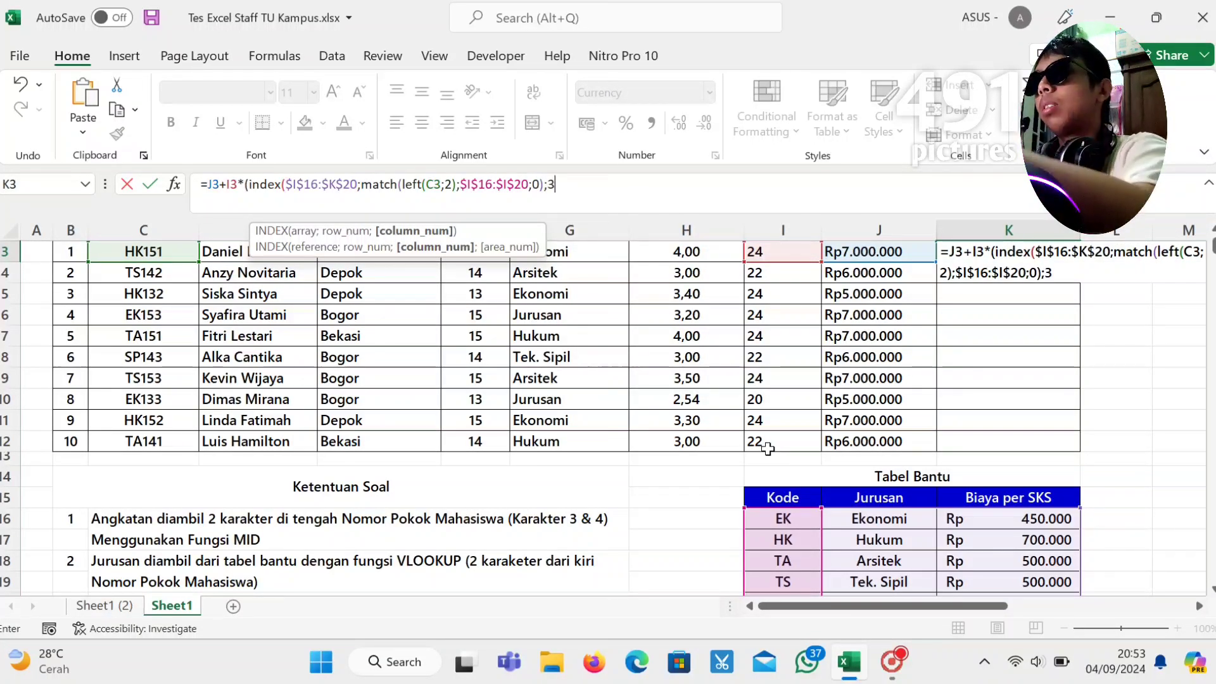
type(")")
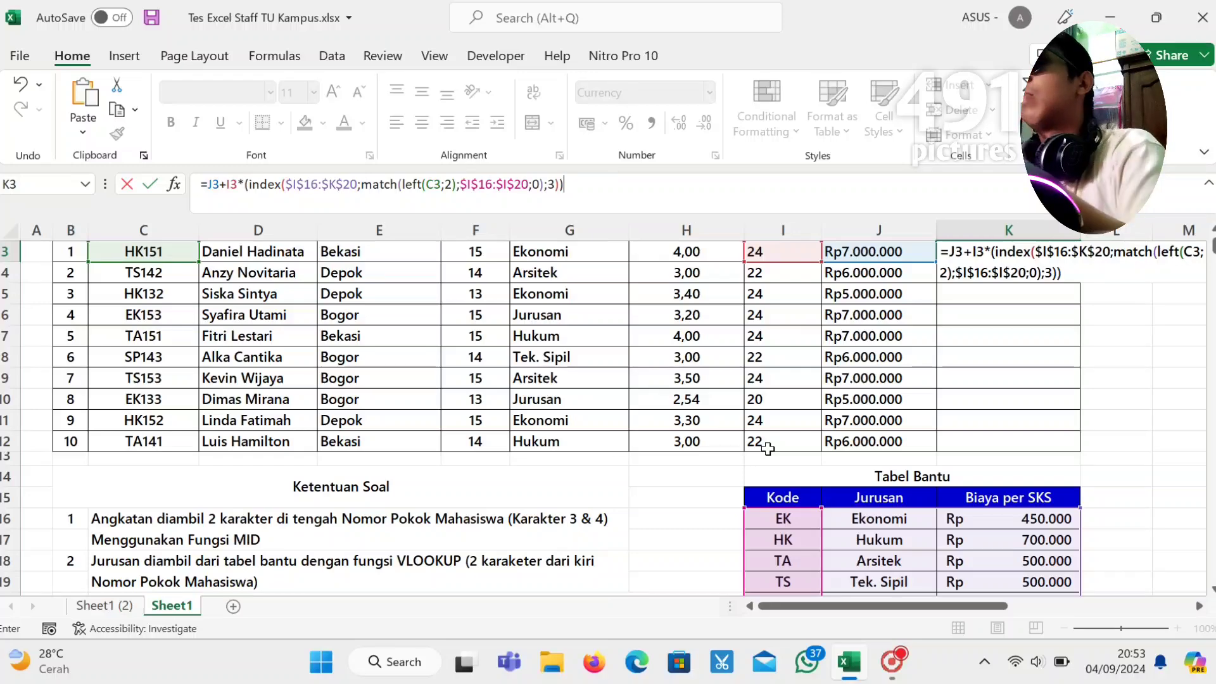
key("Return")
scroll(1175, 469, "up", 1)
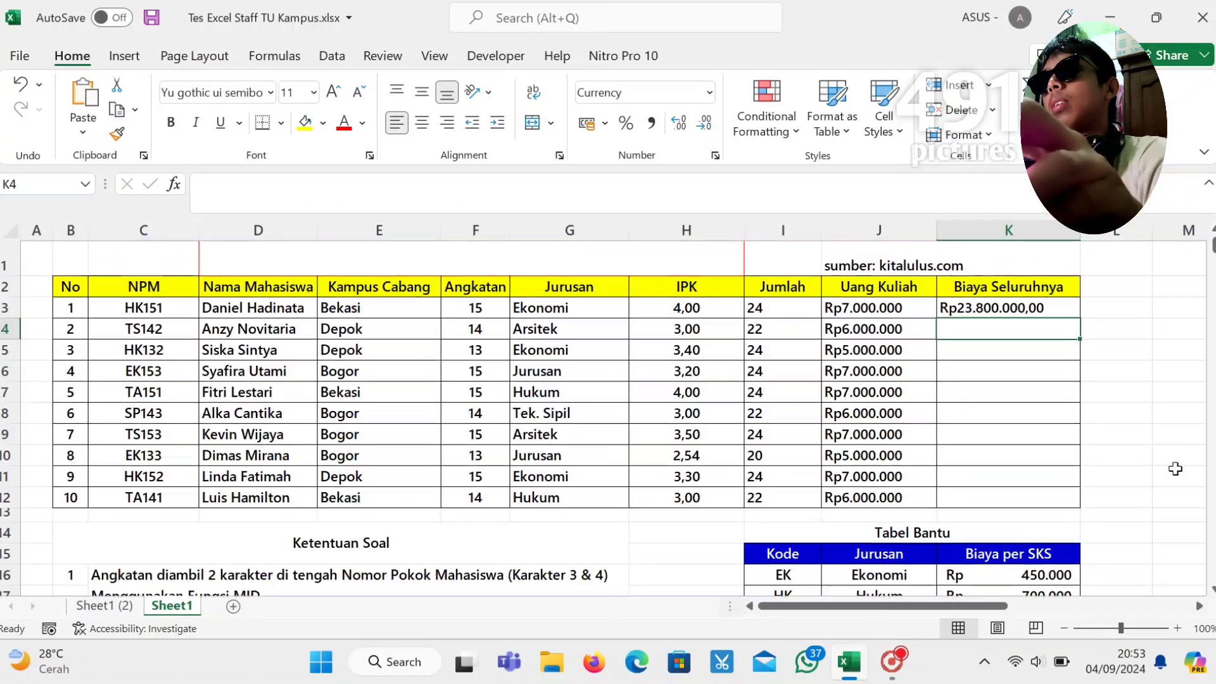
Fill the Biaya Seluruhnya formula from K3 down to K12
left_click(1048, 311)
left_click_drag(1084, 322, 1080, 504)
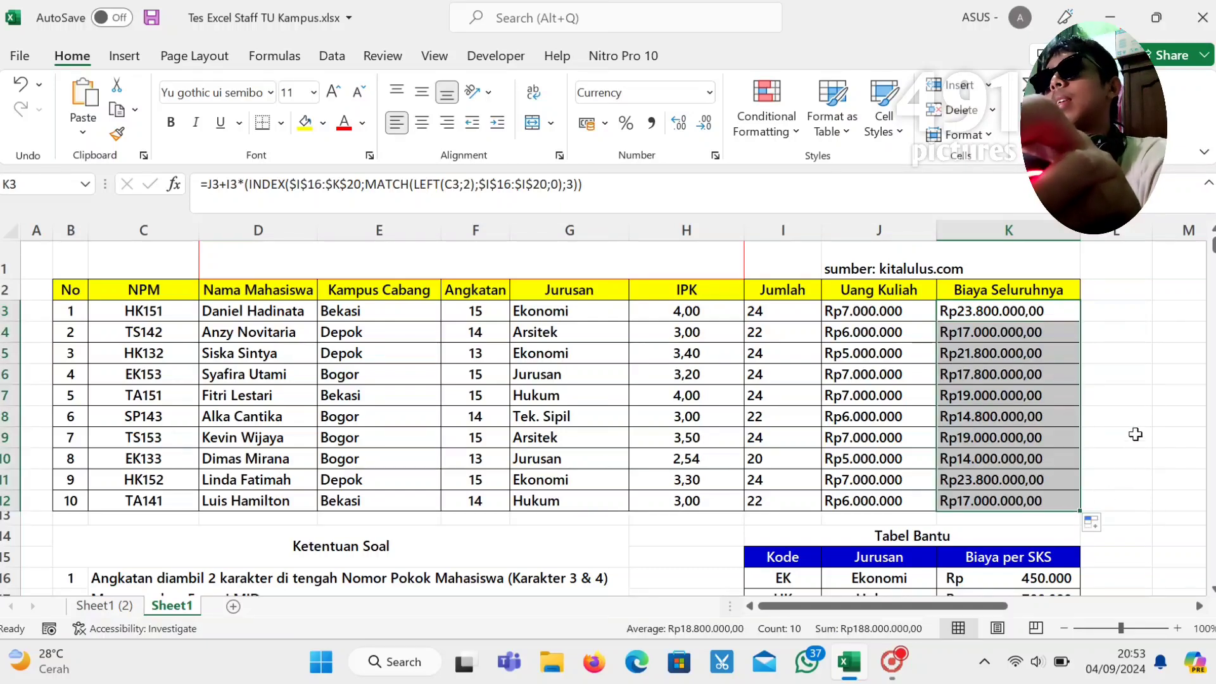
left_click(1154, 407)
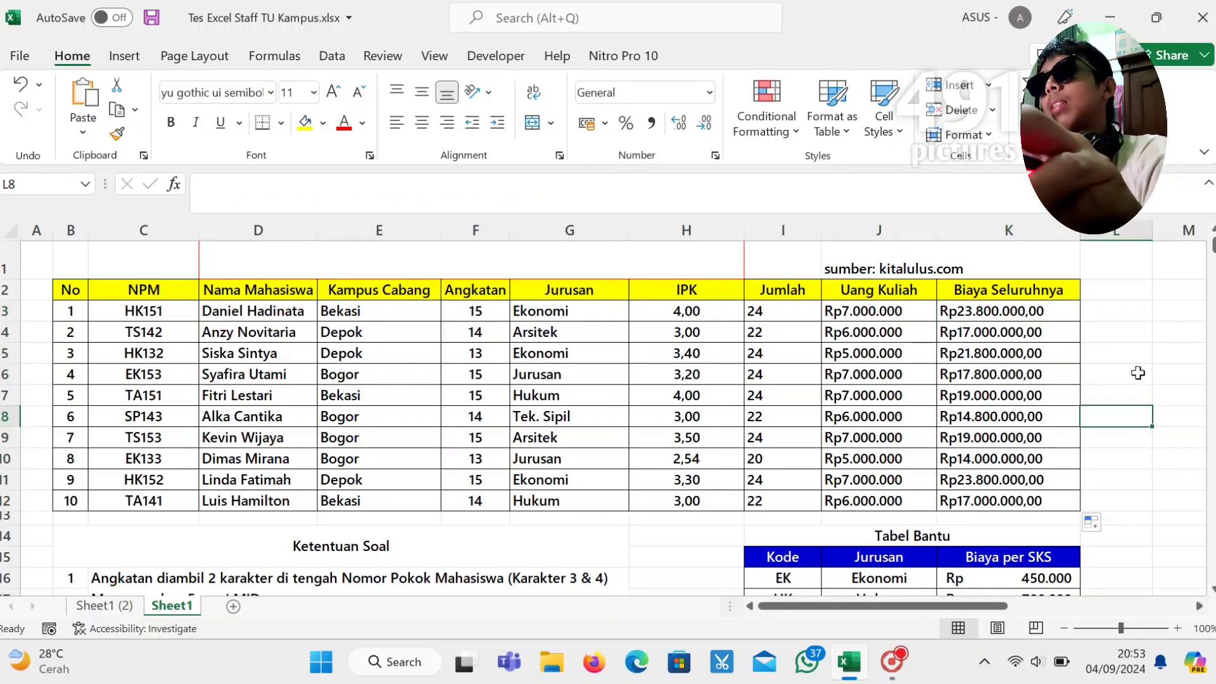
left_click(1013, 312)
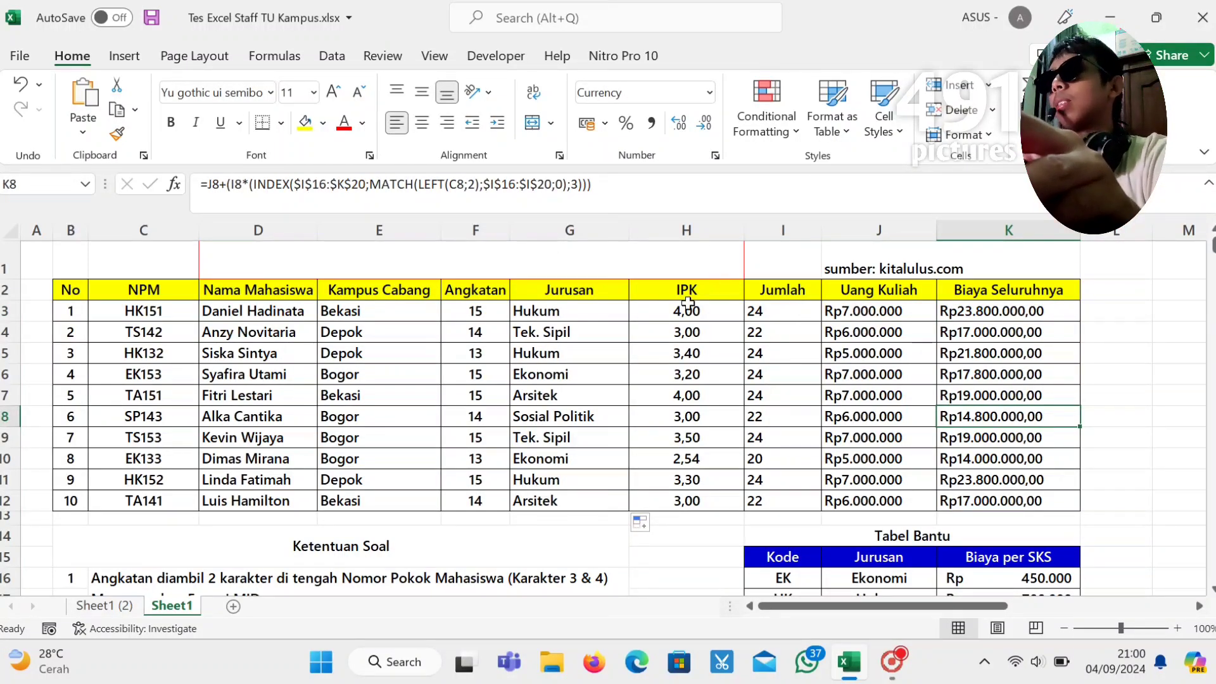
Clear the Jurusan cells G3:G12 and start an INDEX formula in G3 with the absolute Tabel Bantu range $I$16:$K$20 as its array
left_click_drag(609, 314, 610, 504)
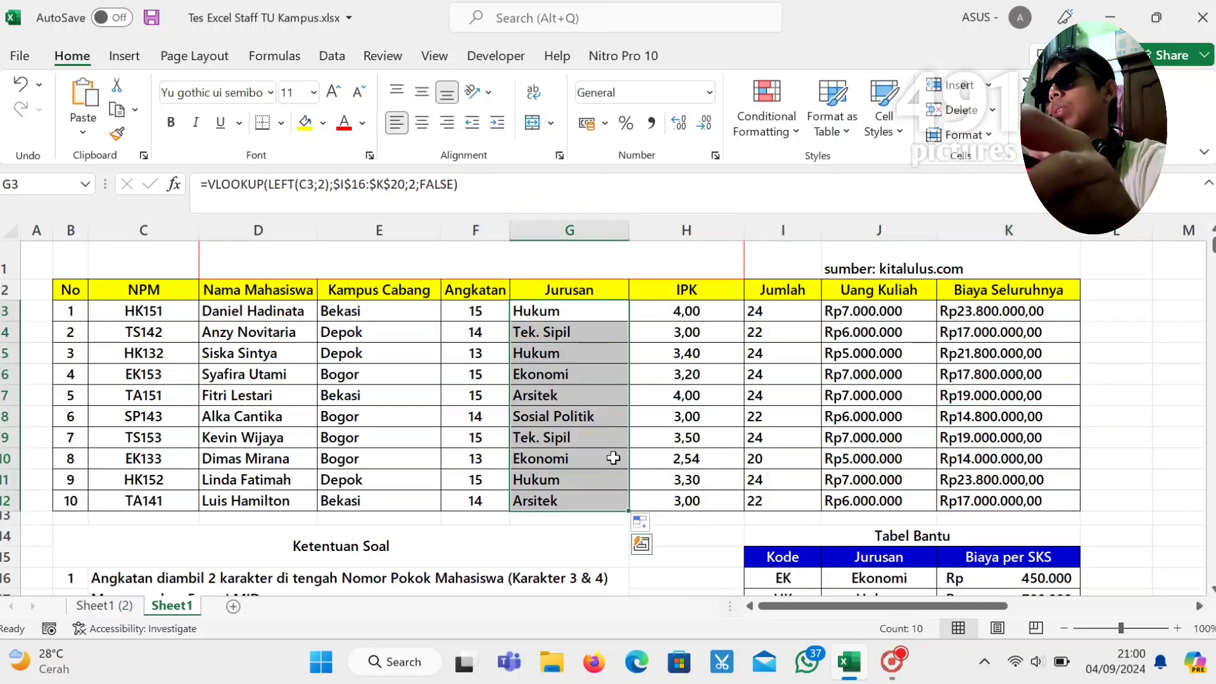
key("Delete")
left_click(591, 309)
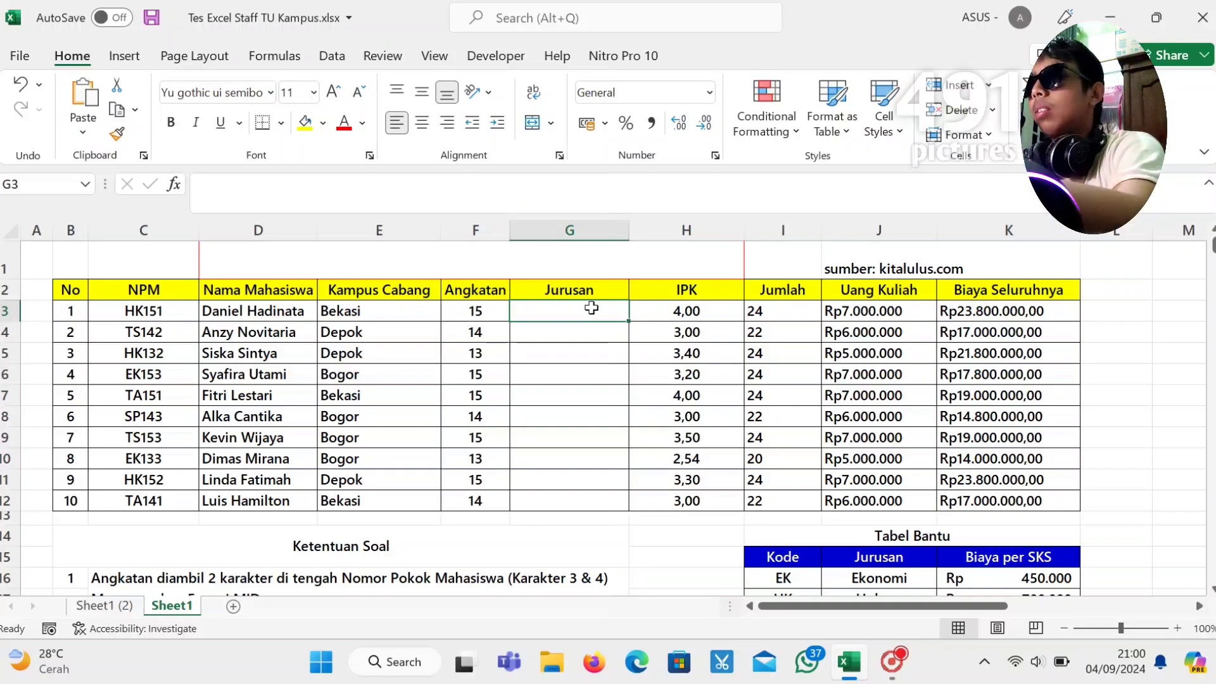
type("=index(")
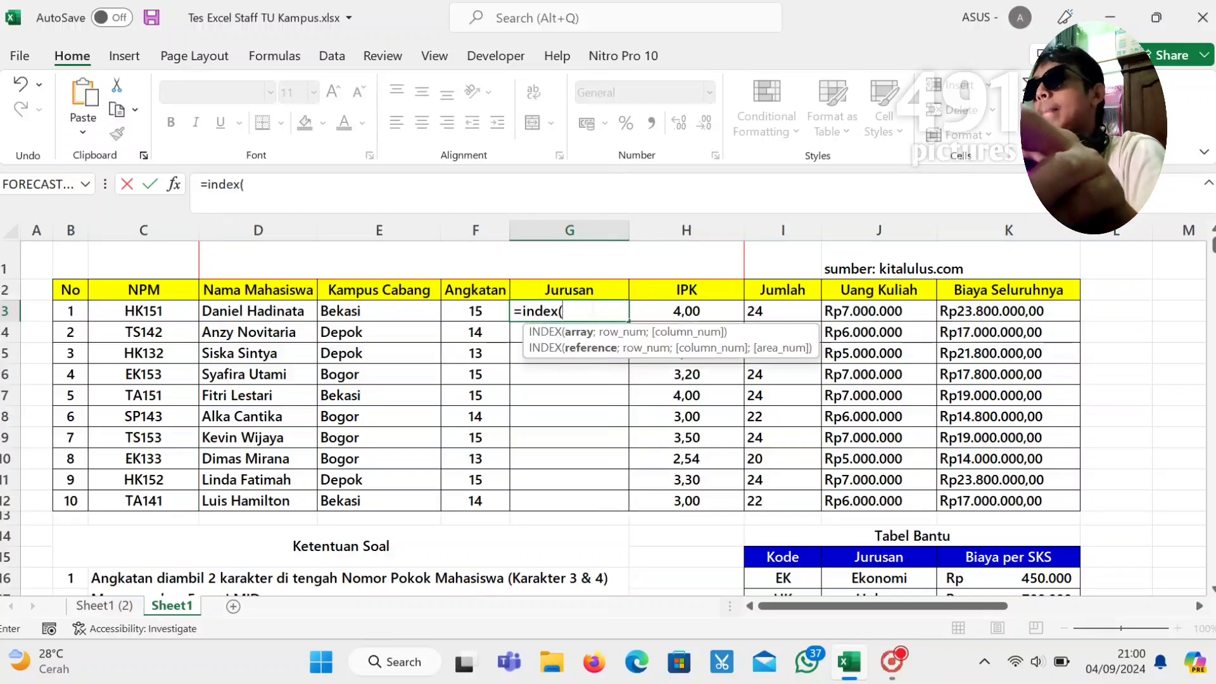
scroll(687, 435, "down", 2)
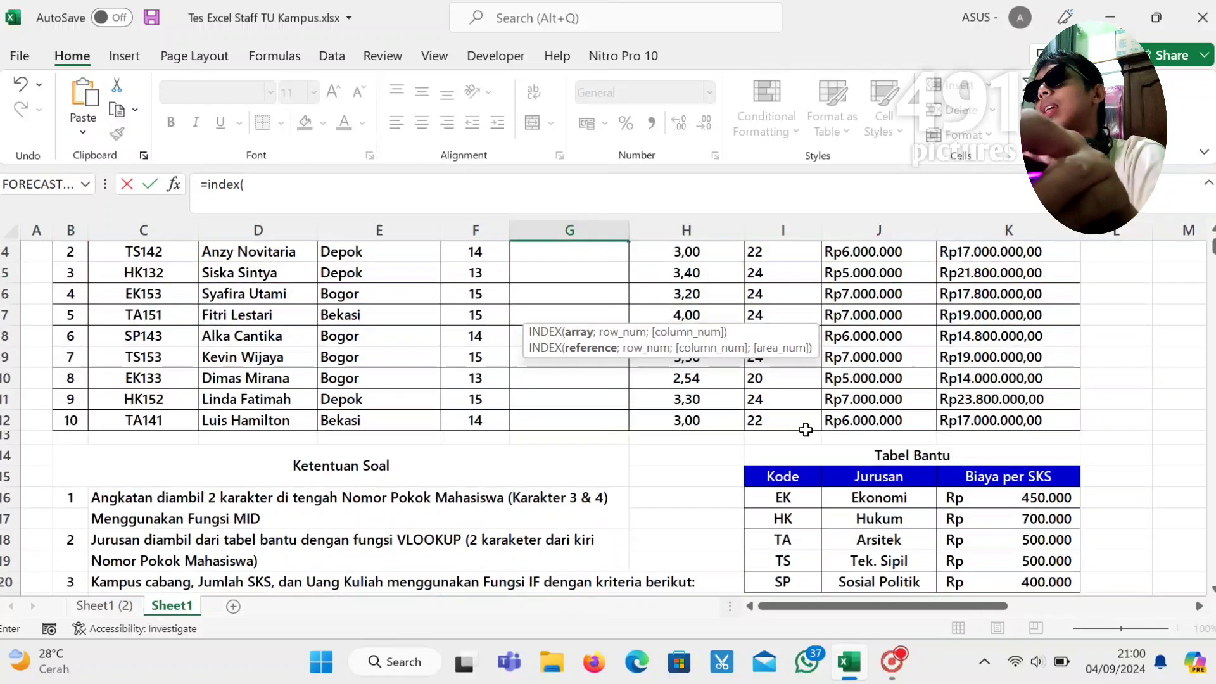
left_click_drag(792, 414, 978, 416)
left_click_drag(786, 435, 1013, 519)
scroll(578, 502, "up", 2)
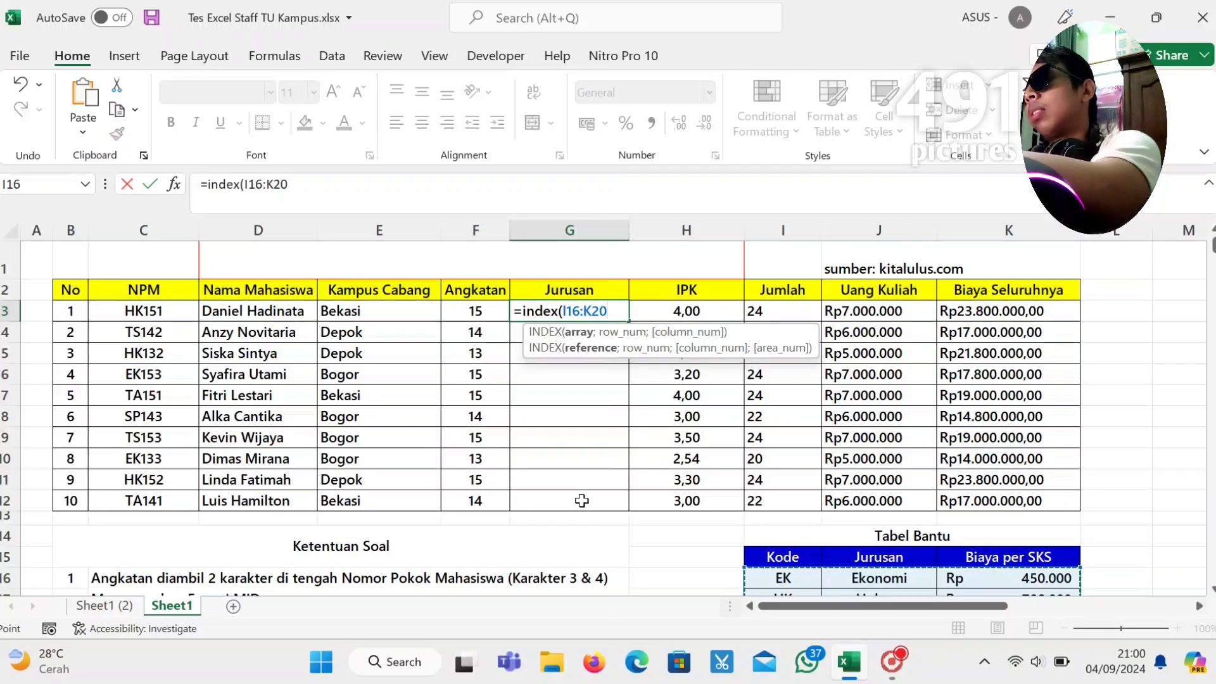
key("F4")
type(";")
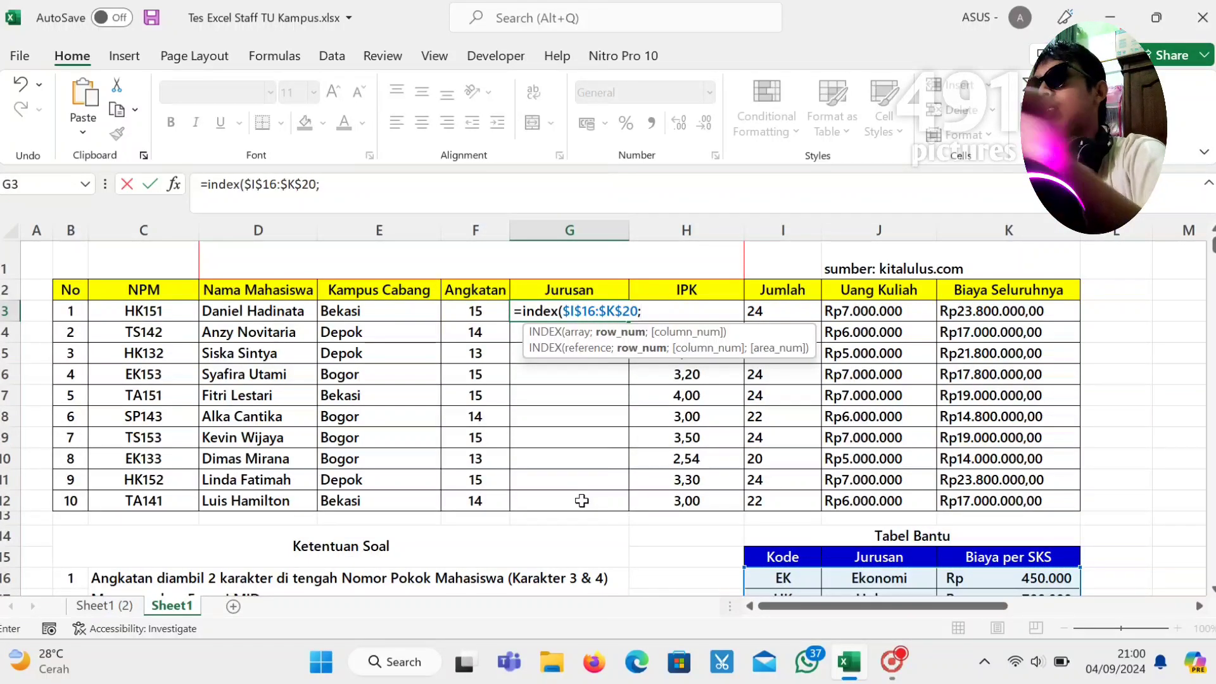
Nest a MATCH function as the row number in the G3 Jurusan formula, with LEFT(C3;2) as its lookup value
type("ma")
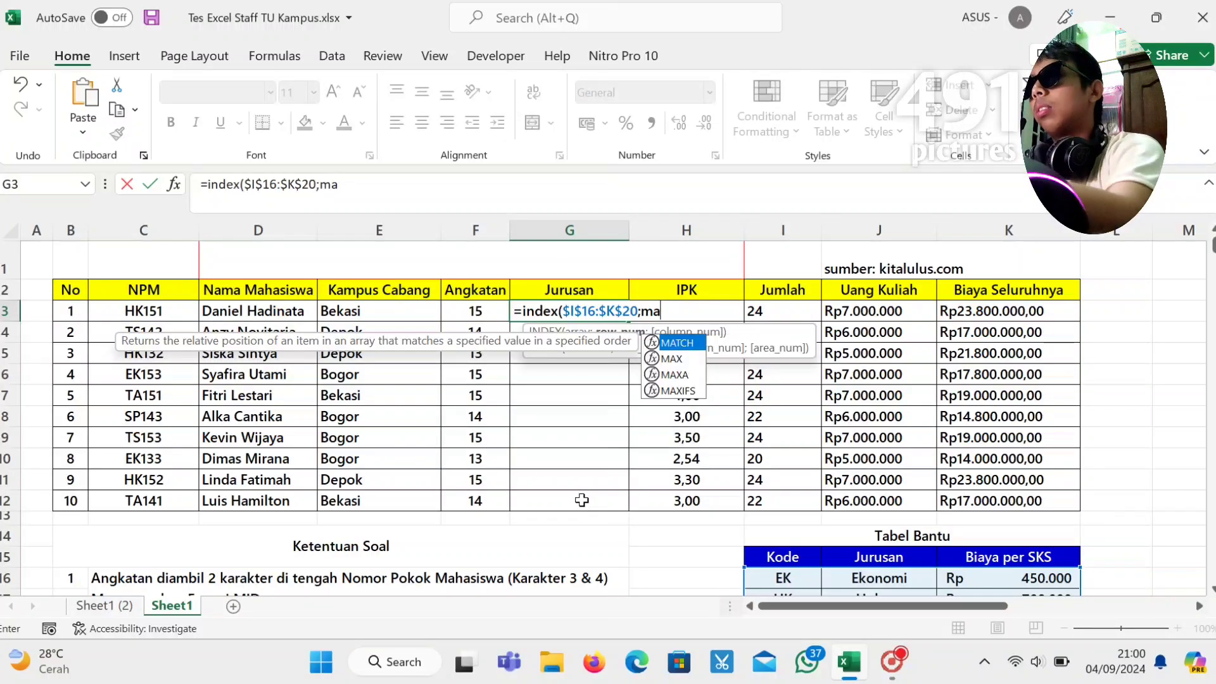
type("tch(")
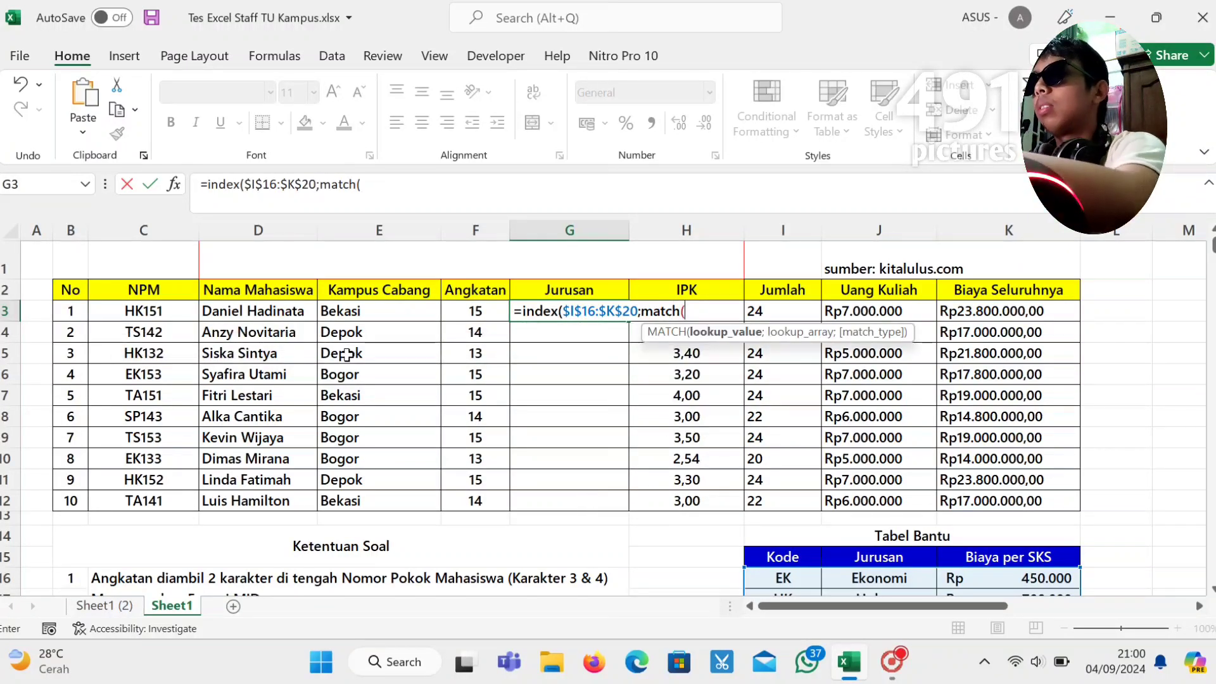
type("left(")
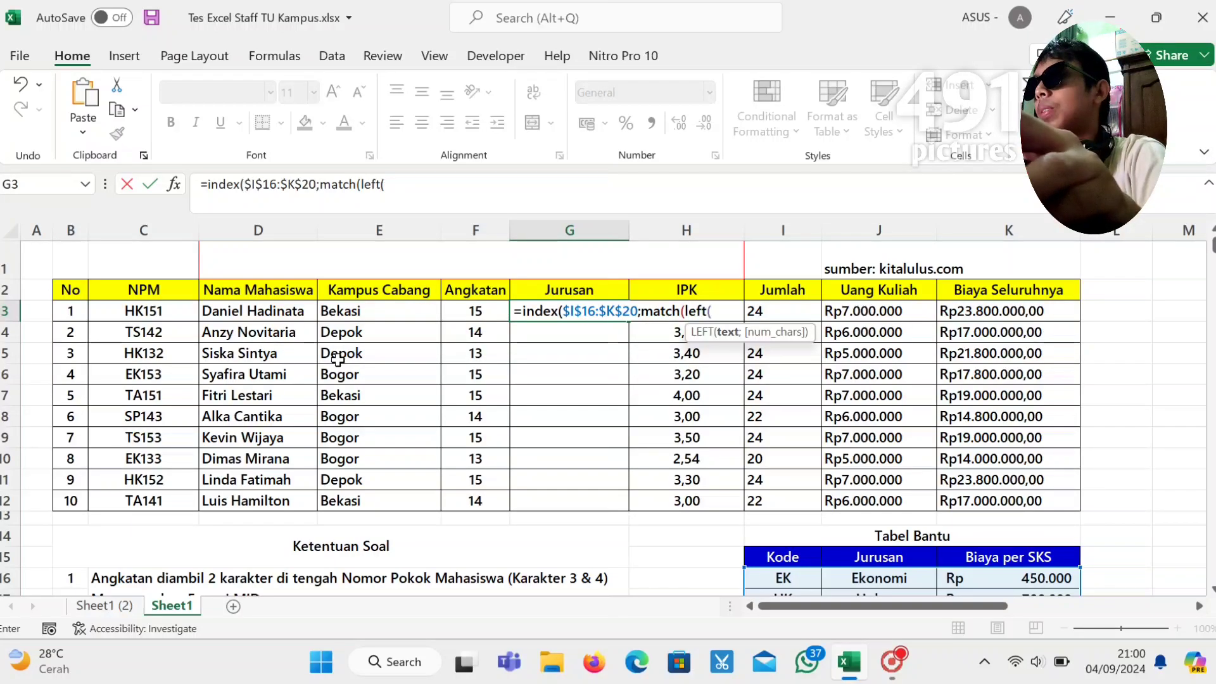
left_click(114, 315)
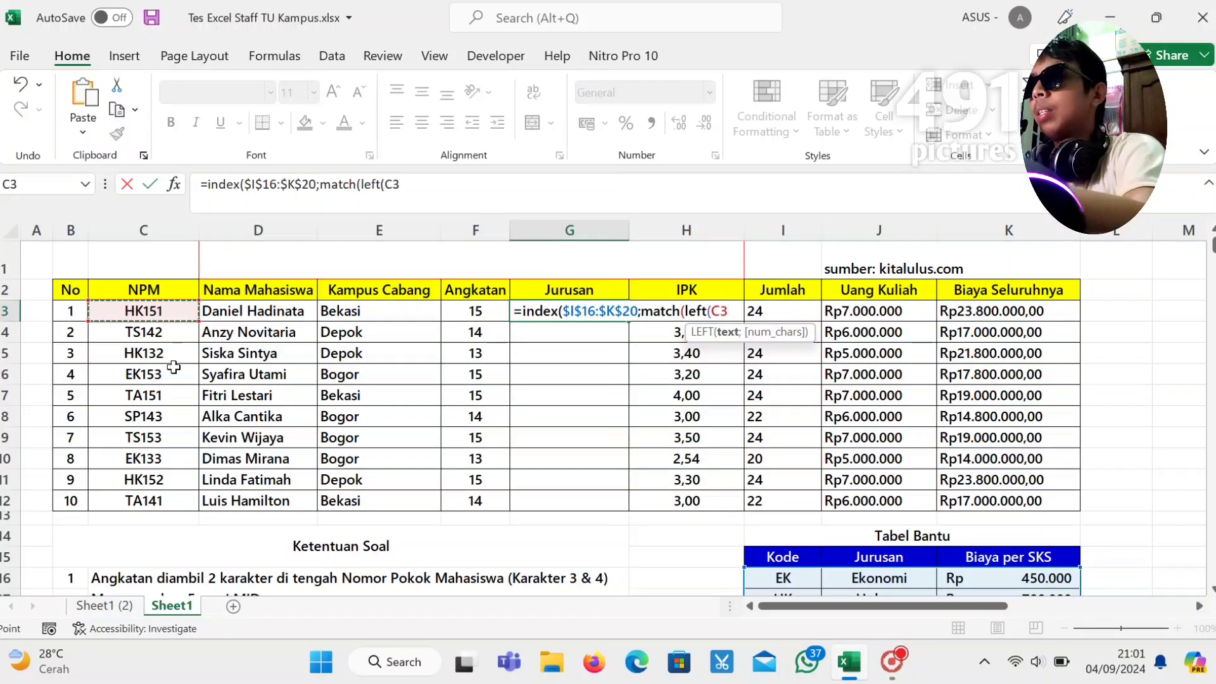
type(";2);")
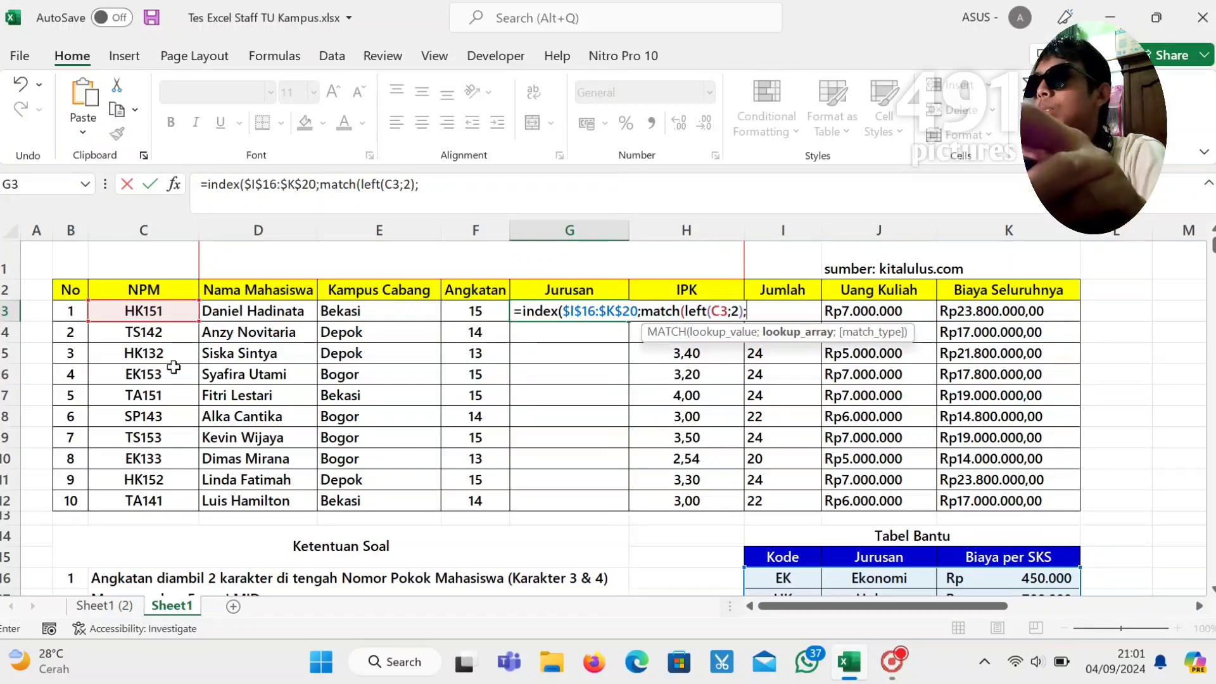
Set the absolute Kode range $I$16:$I$20 as the lookup array of the G3 MATCH function
scroll(791, 472, "down", 2)
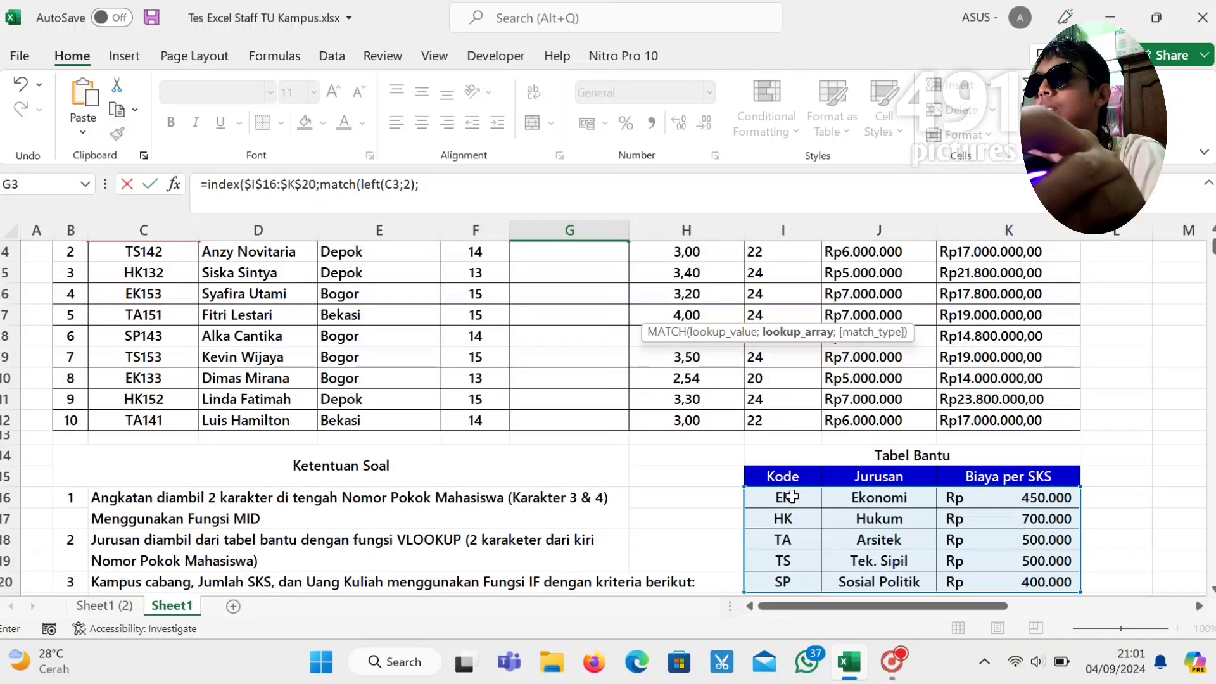
left_click_drag(783, 435, 784, 519)
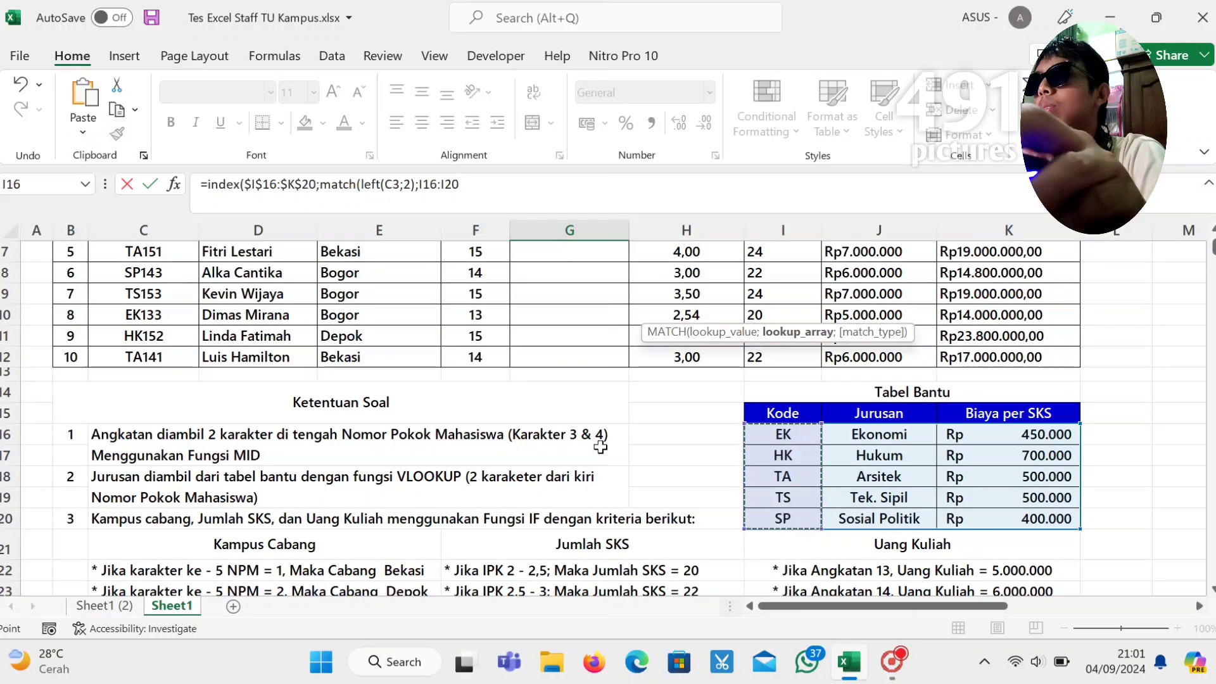
scroll(559, 437, "up", 2)
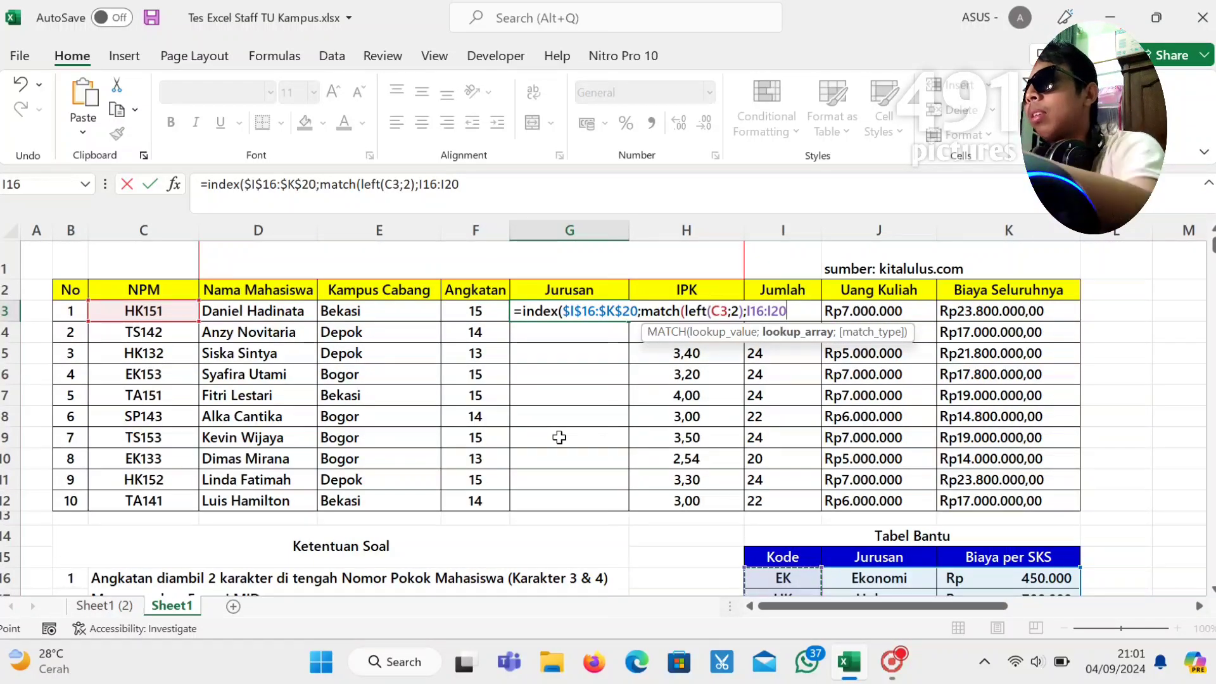
key("F4")
scroll(794, 508, "down", 2)
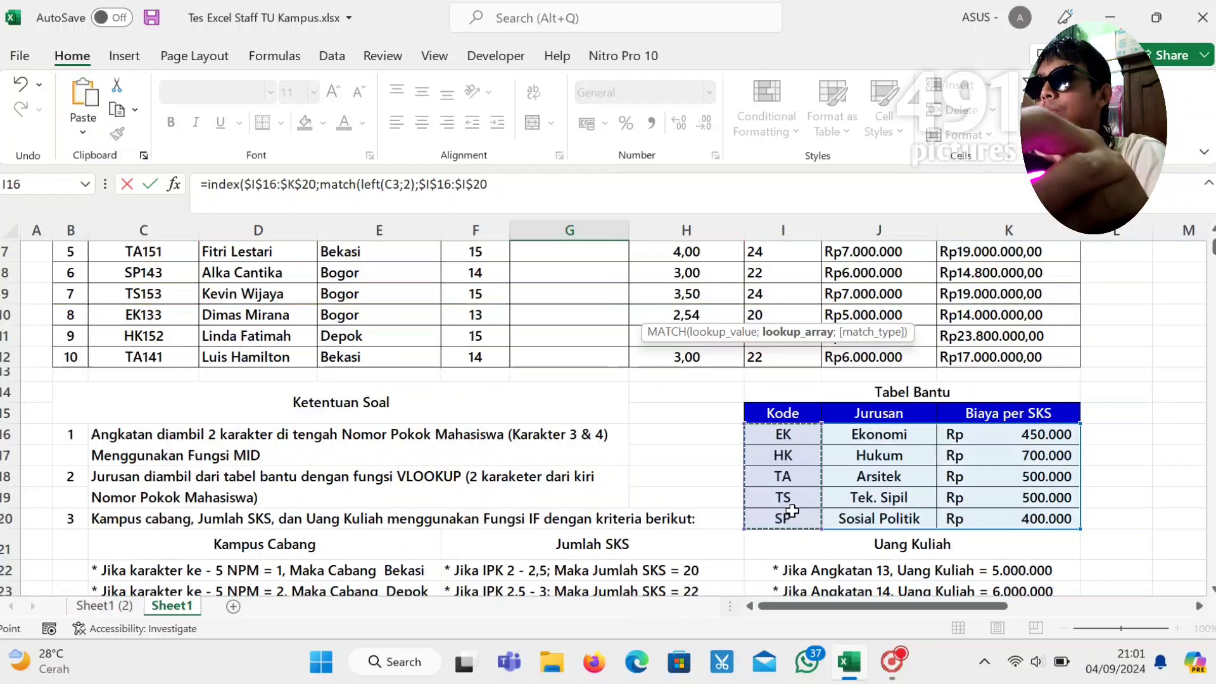
scroll(780, 519, "up", 2)
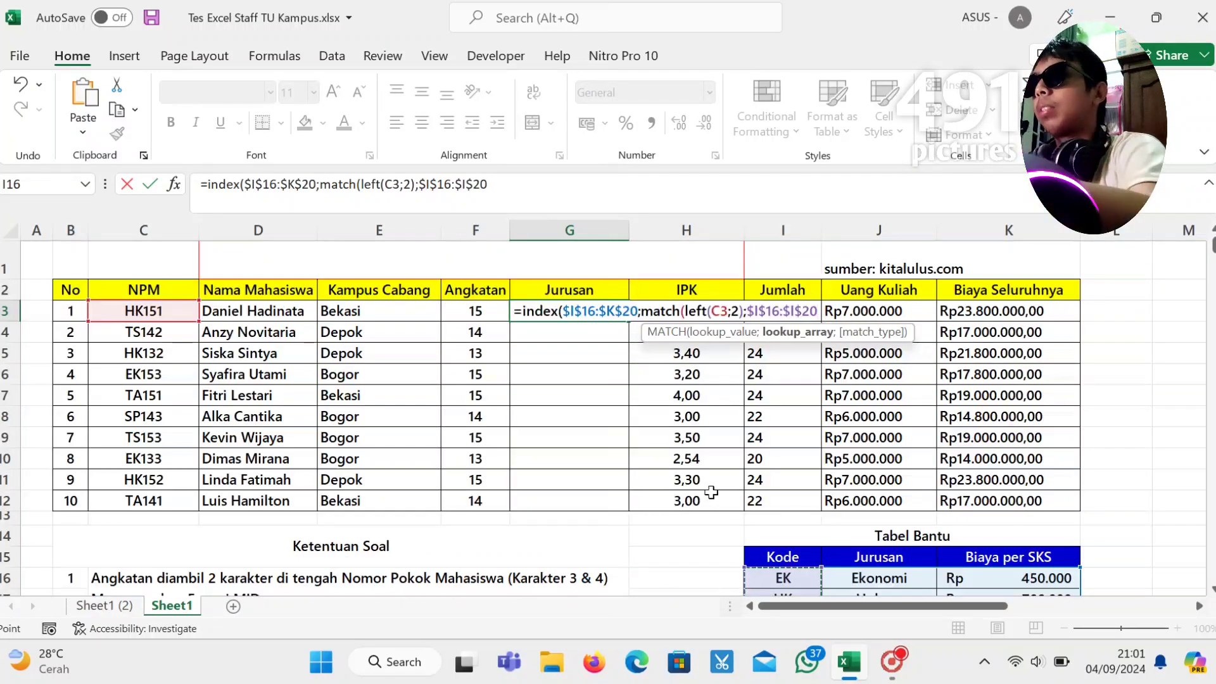
type(";")
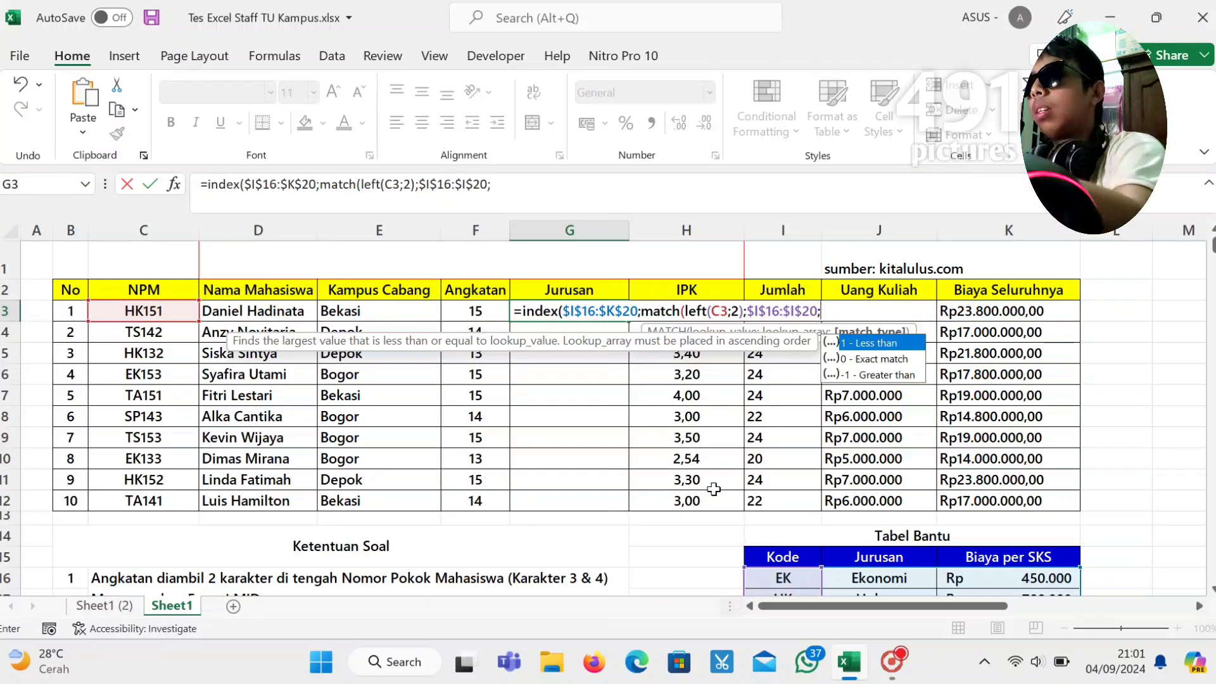
Complete the G3 Jurusan formula with match type 0 for MATCH and column number 2 for INDEX
type("0")
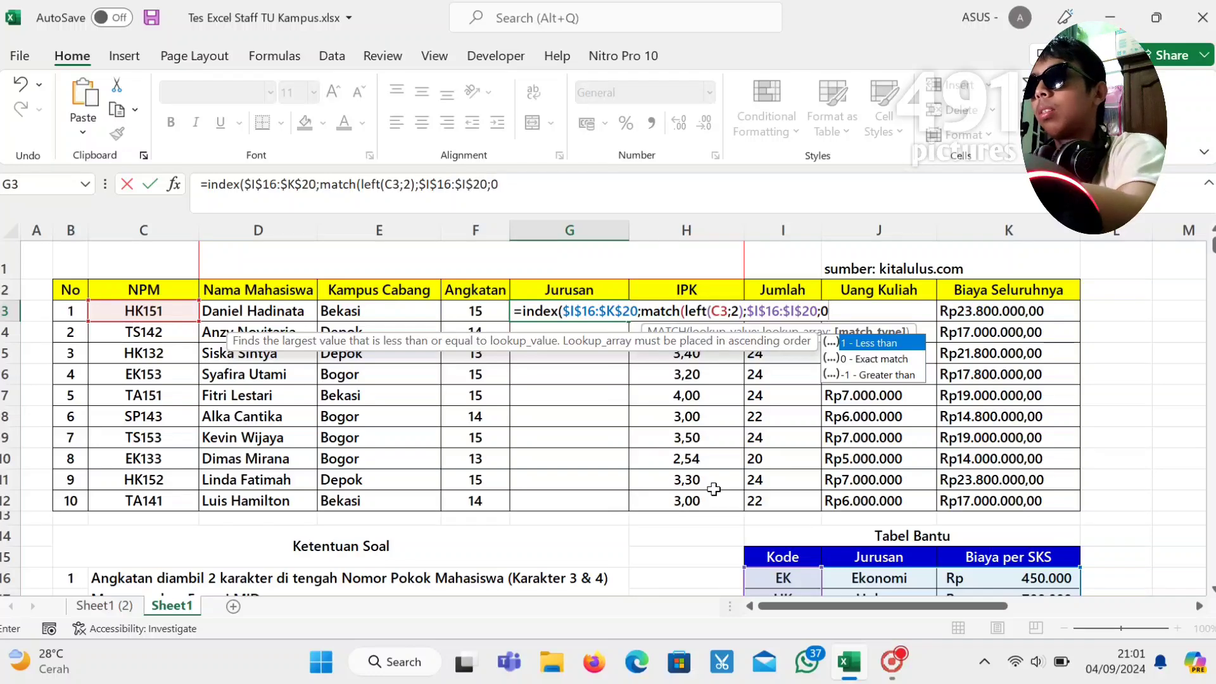
type(");")
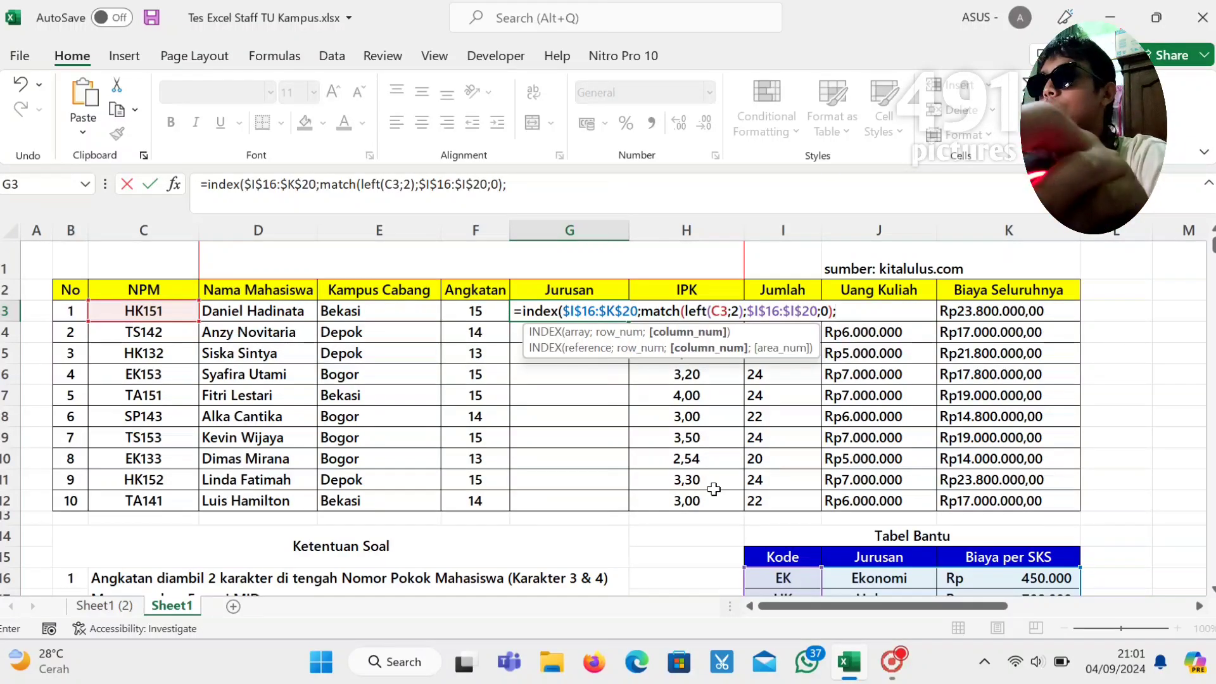
scroll(893, 497, "down", 2)
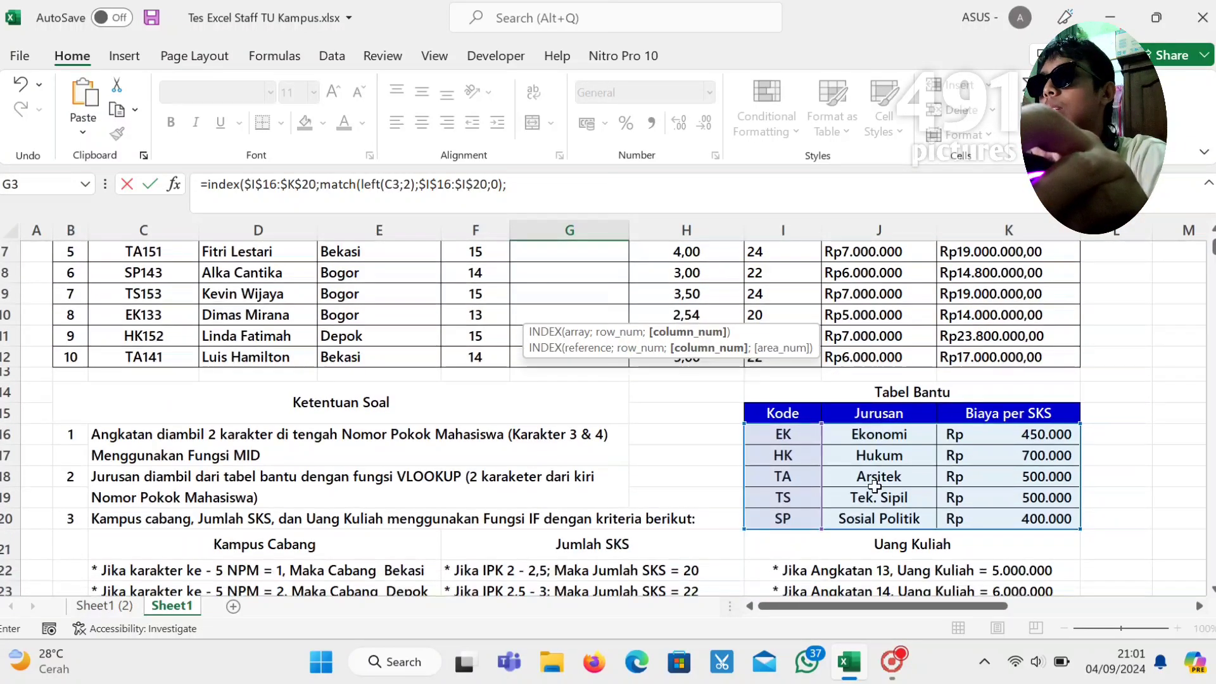
scroll(875, 486, "down", 1)
scroll(855, 494, "up", 3)
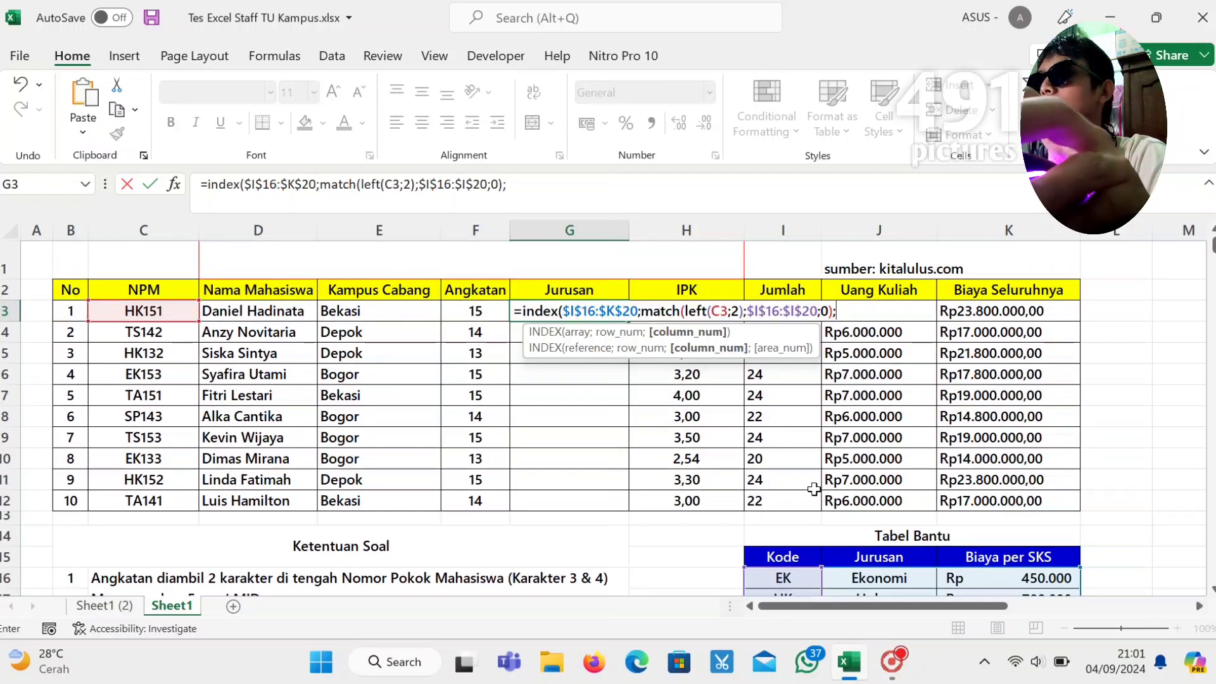
type("2)")
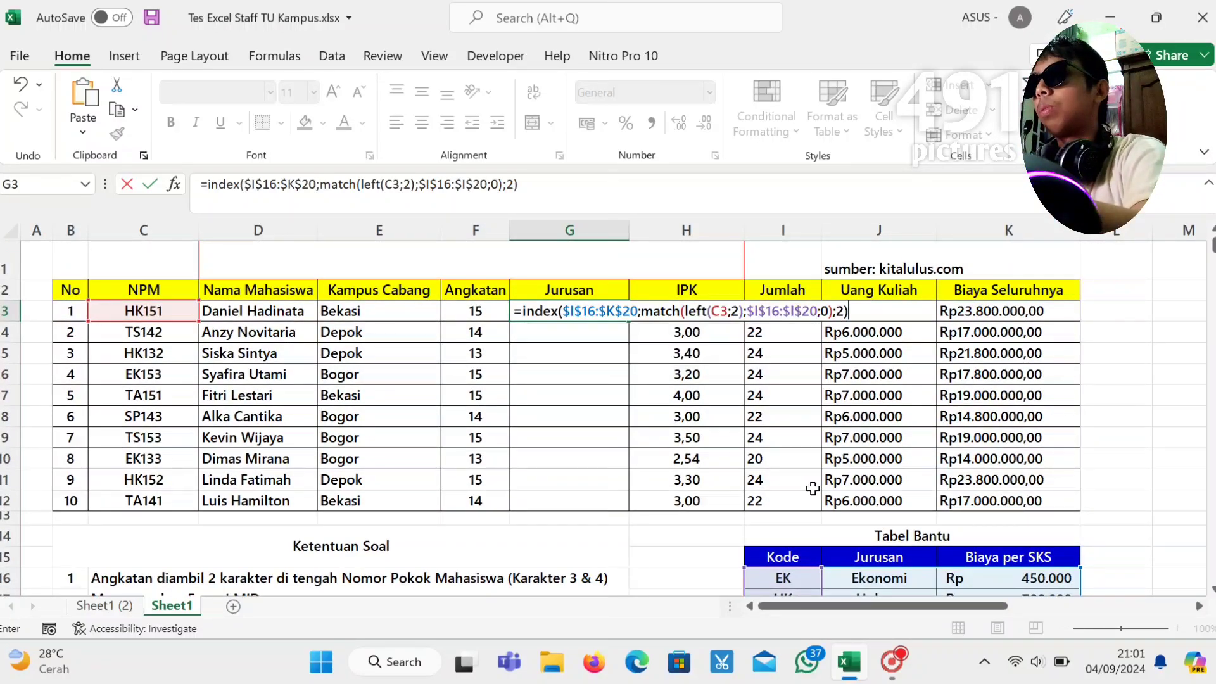
key("Return")
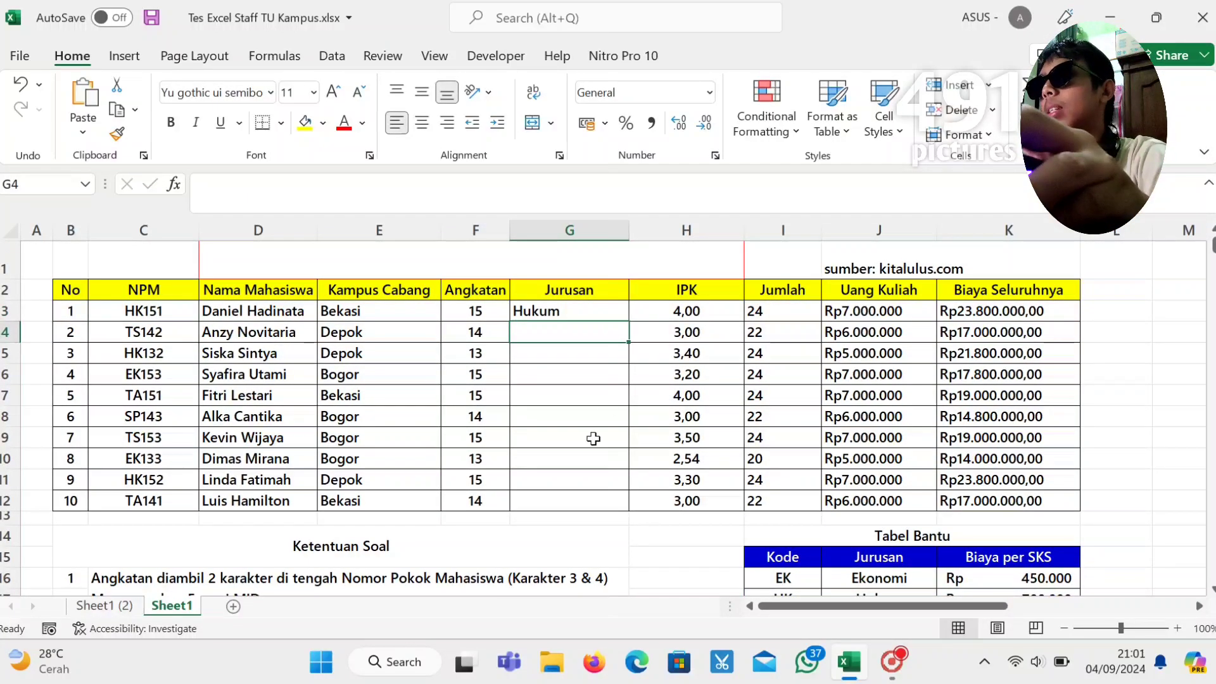
Fill the INDEX/MATCH Jurusan formula from G3 down to G12
left_click(608, 306)
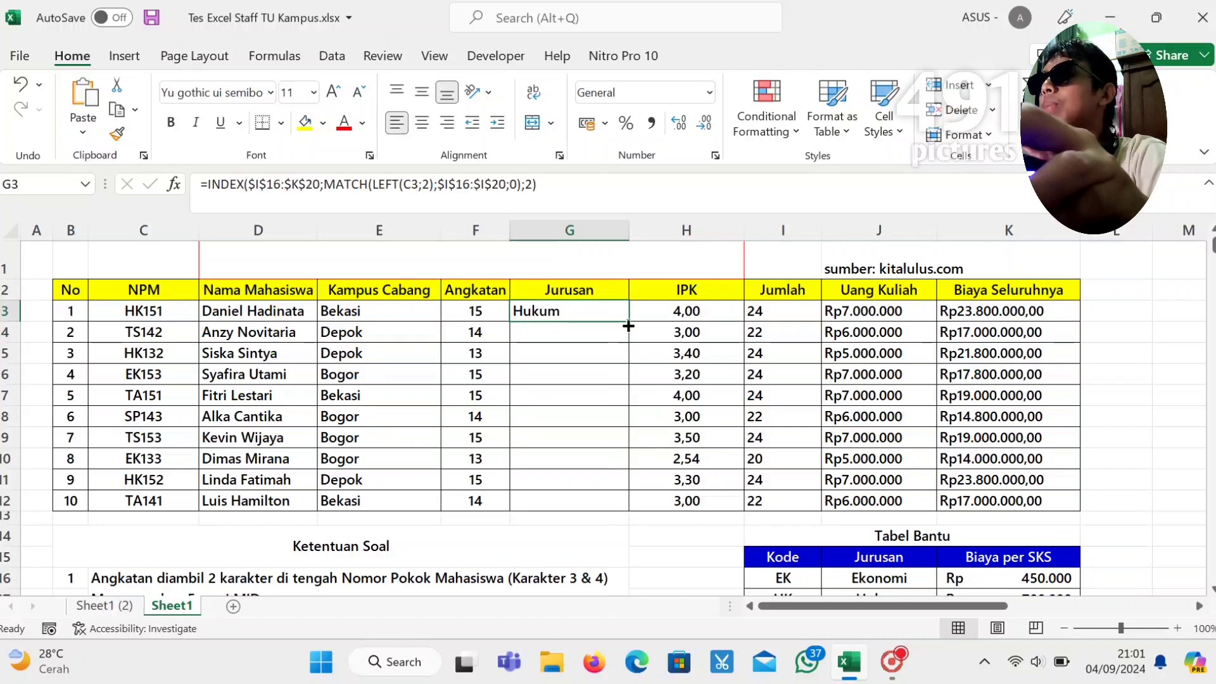
left_click_drag(629, 326, 633, 505)
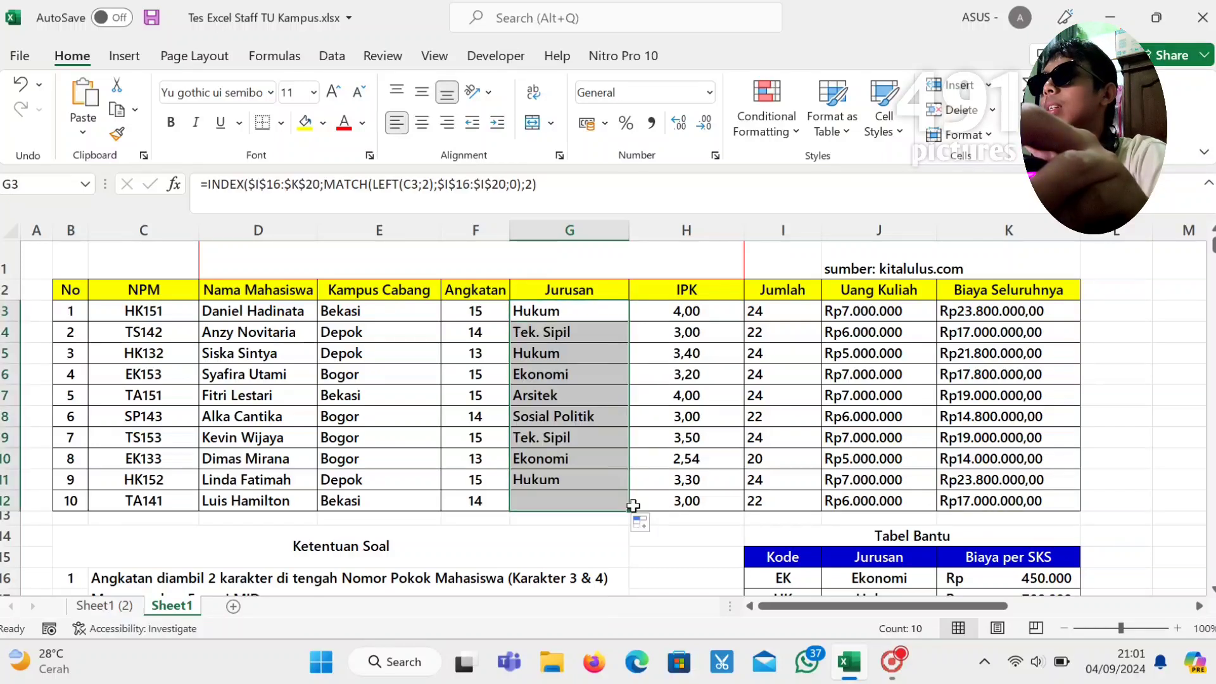
left_click(542, 418)
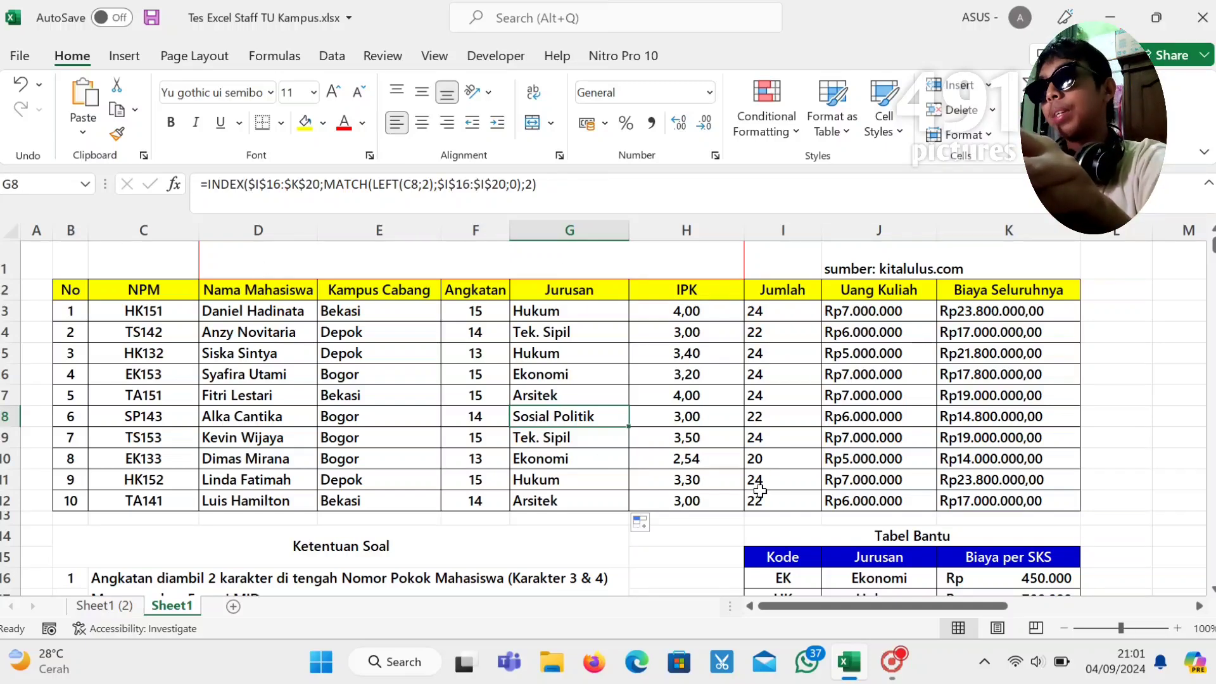
Compare the Tabel Bantu headers and data in I15:K20 with the completed student table
scroll(759, 490, "down", 2)
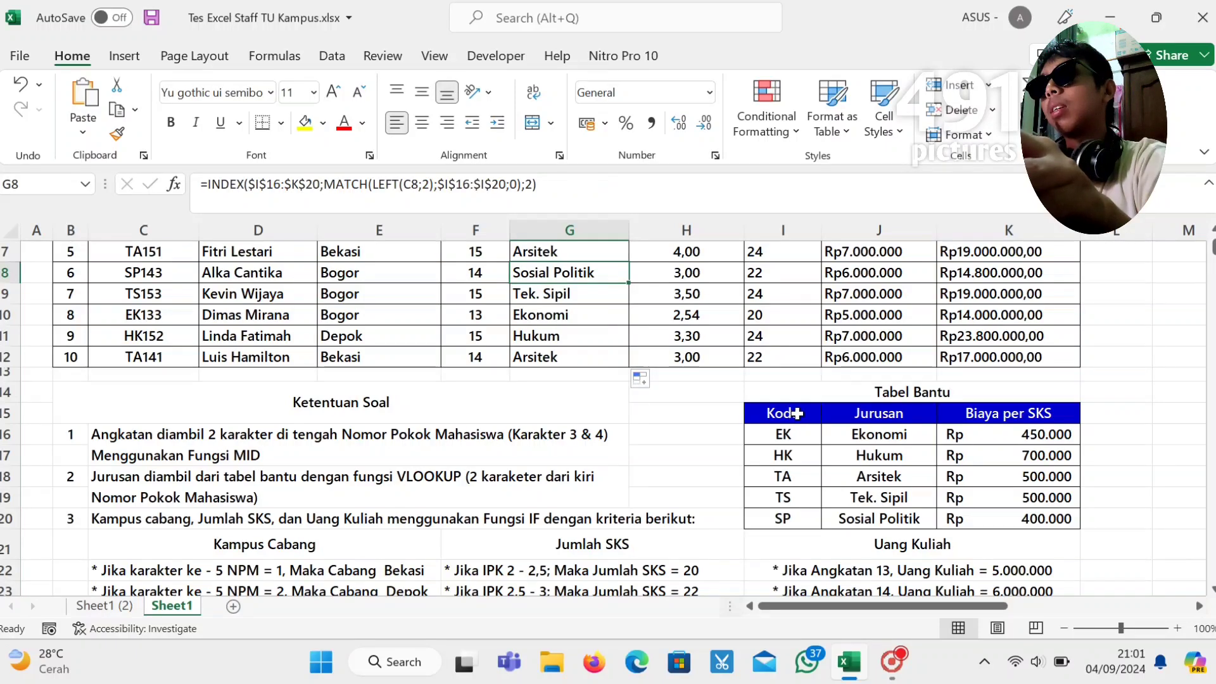
left_click_drag(797, 413, 1002, 418)
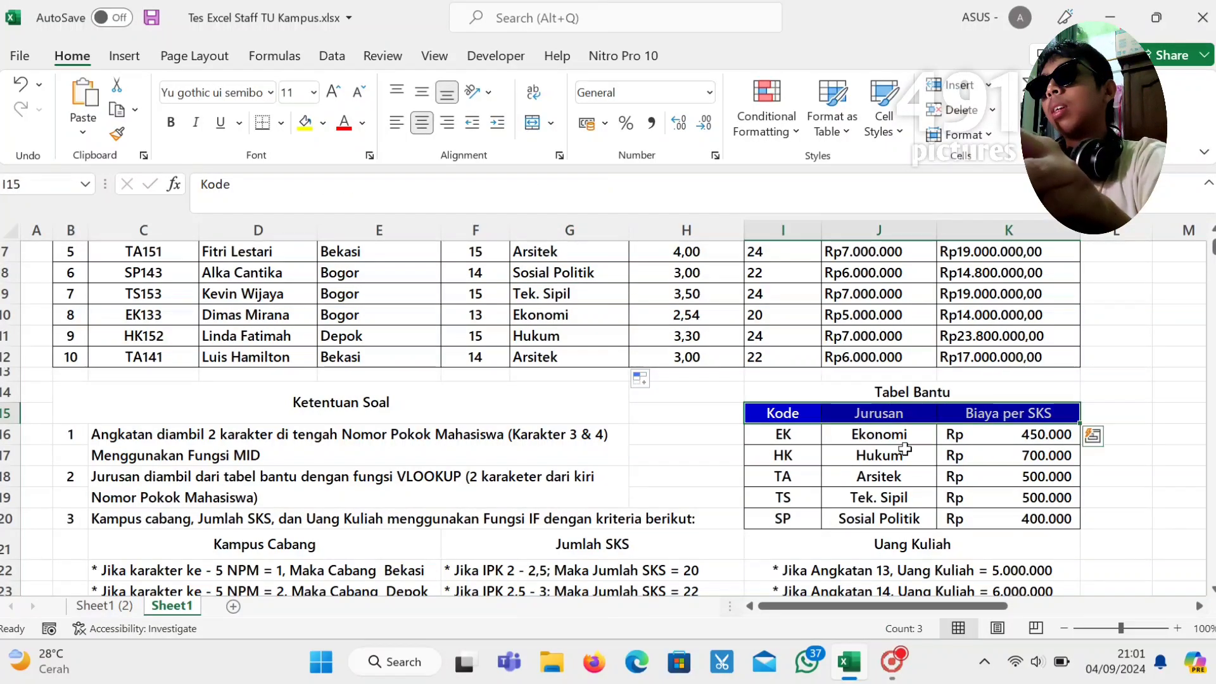
left_click_drag(806, 435, 1007, 525)
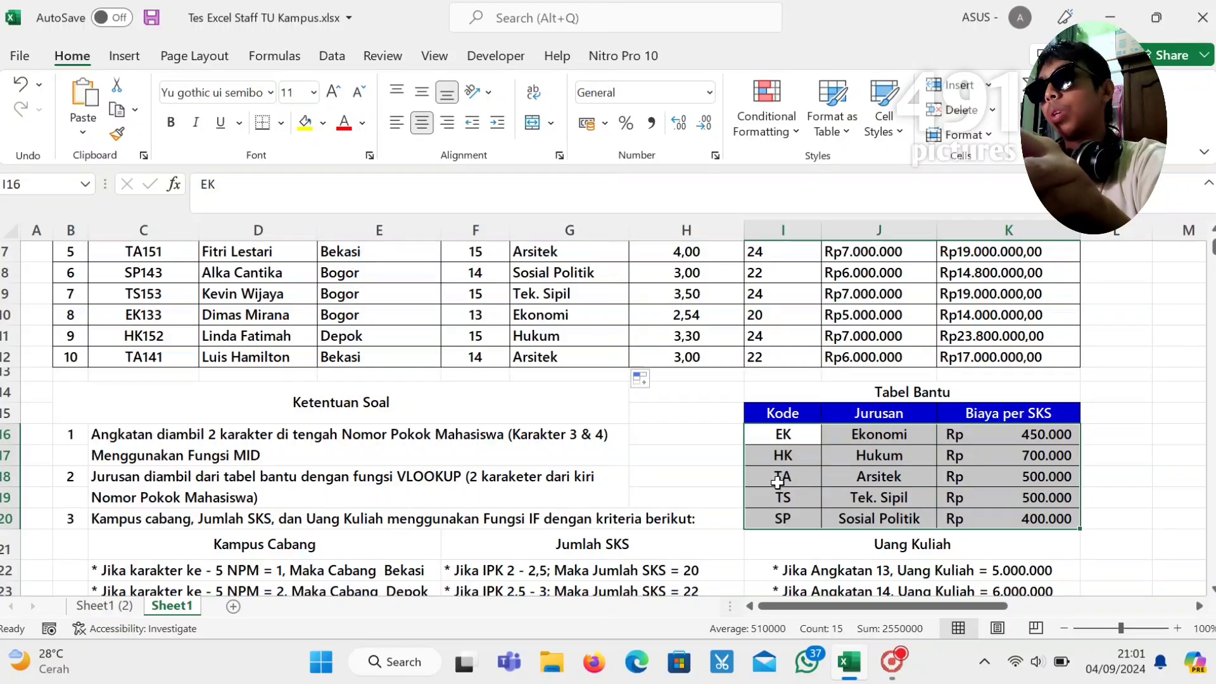
scroll(777, 483, "up", 2)
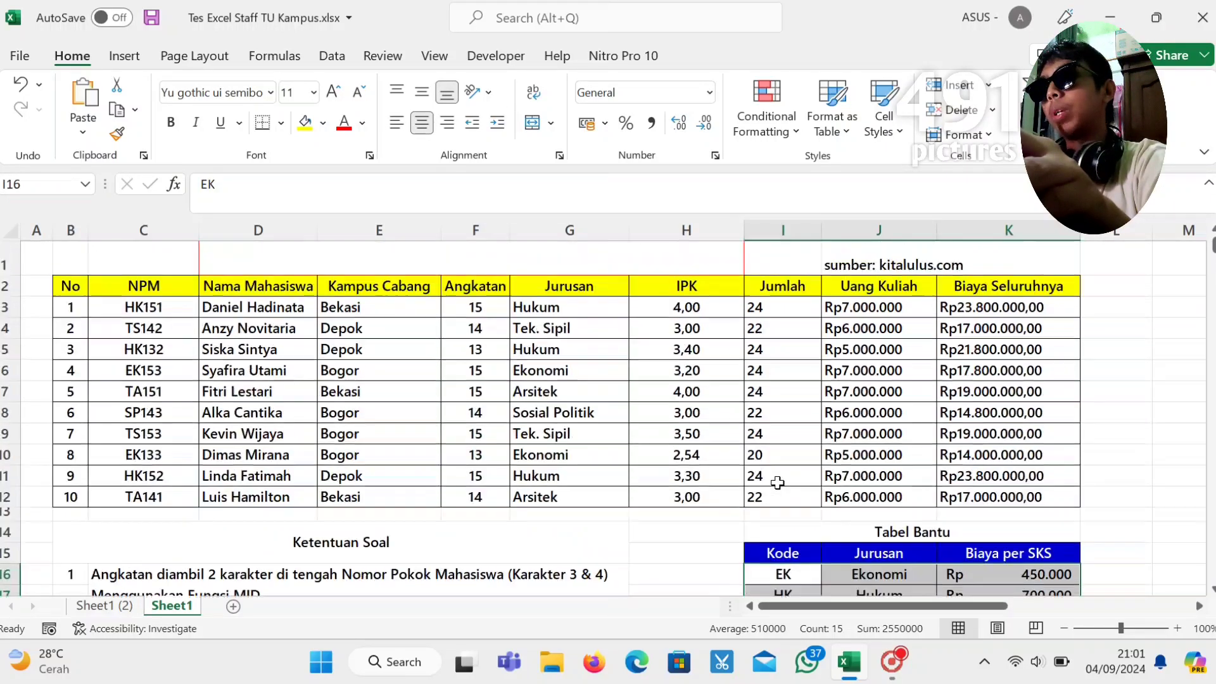
scroll(779, 480, "down", 1)
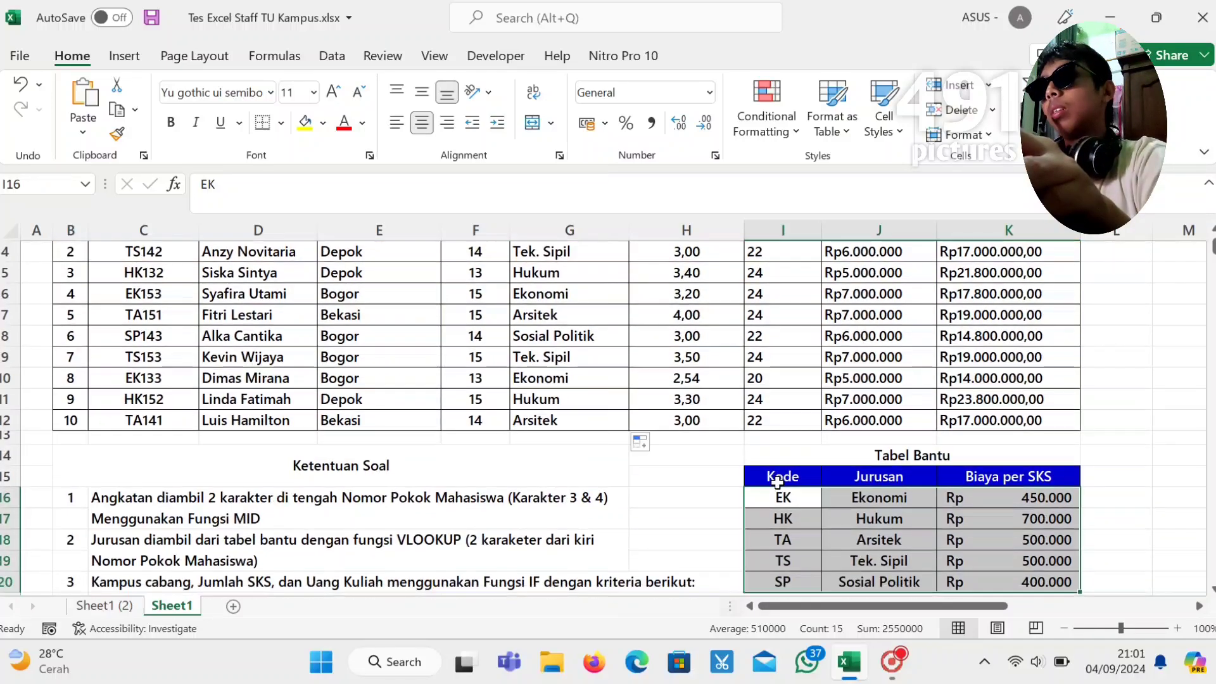
scroll(769, 472, "up", 1)
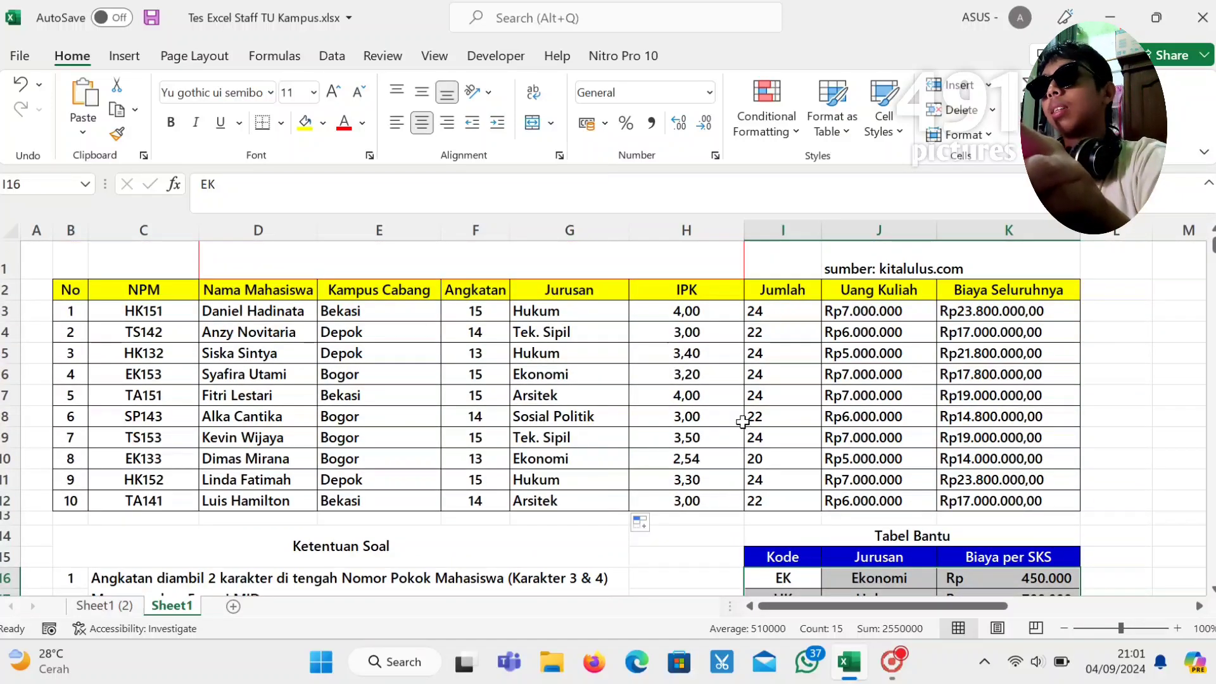
left_click(422, 336)
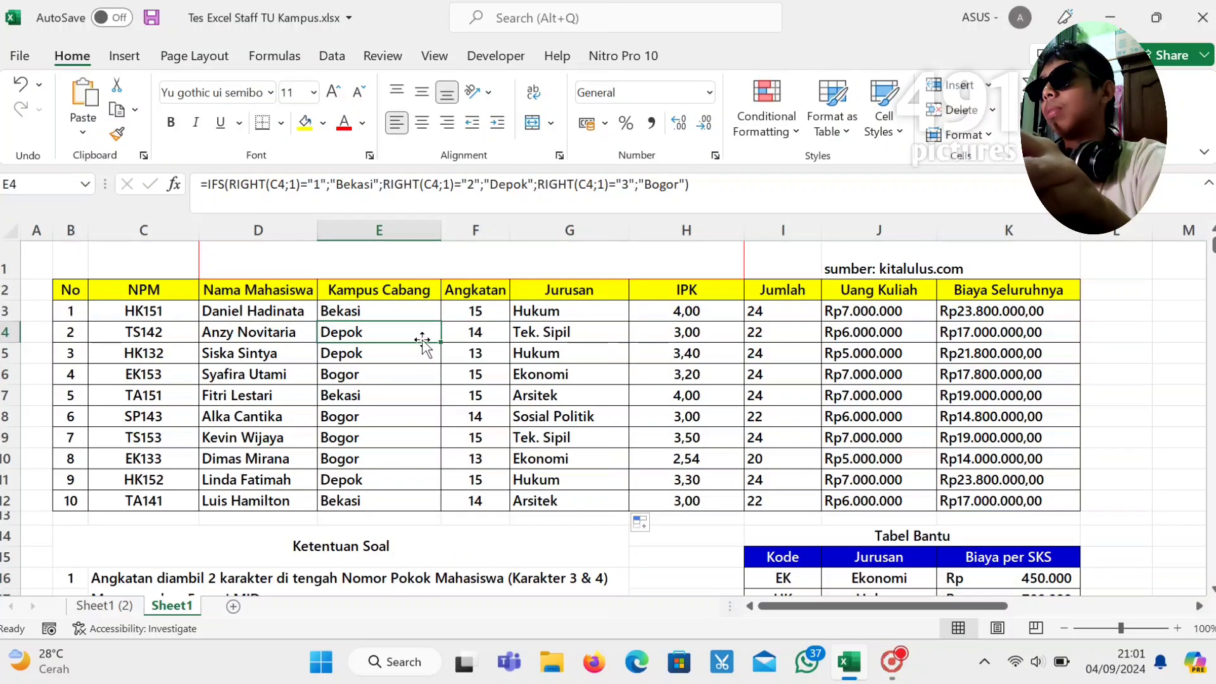
left_click(480, 334)
key("Up")
key("Up")
key("Up")
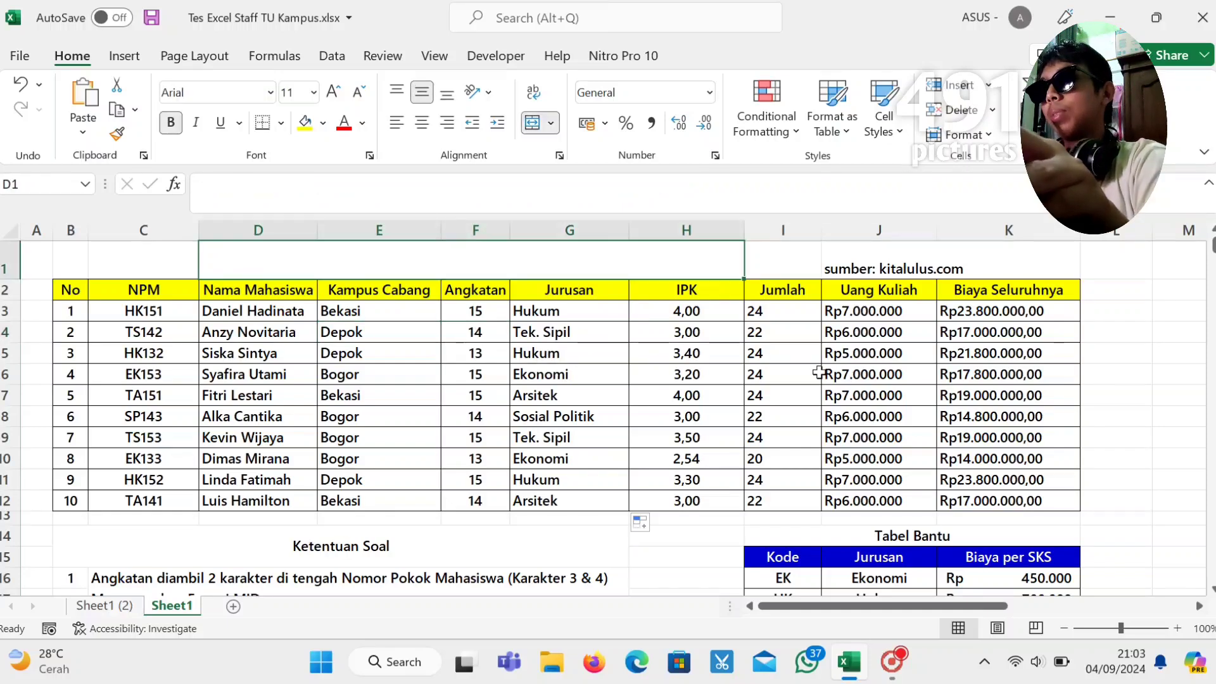
Review the Ketentuan Soal criteria for Kampus Cabang, Jumlah SKS, Uang Kuliah and Biaya Seluruhnya
scroll(813, 379, "down", 4)
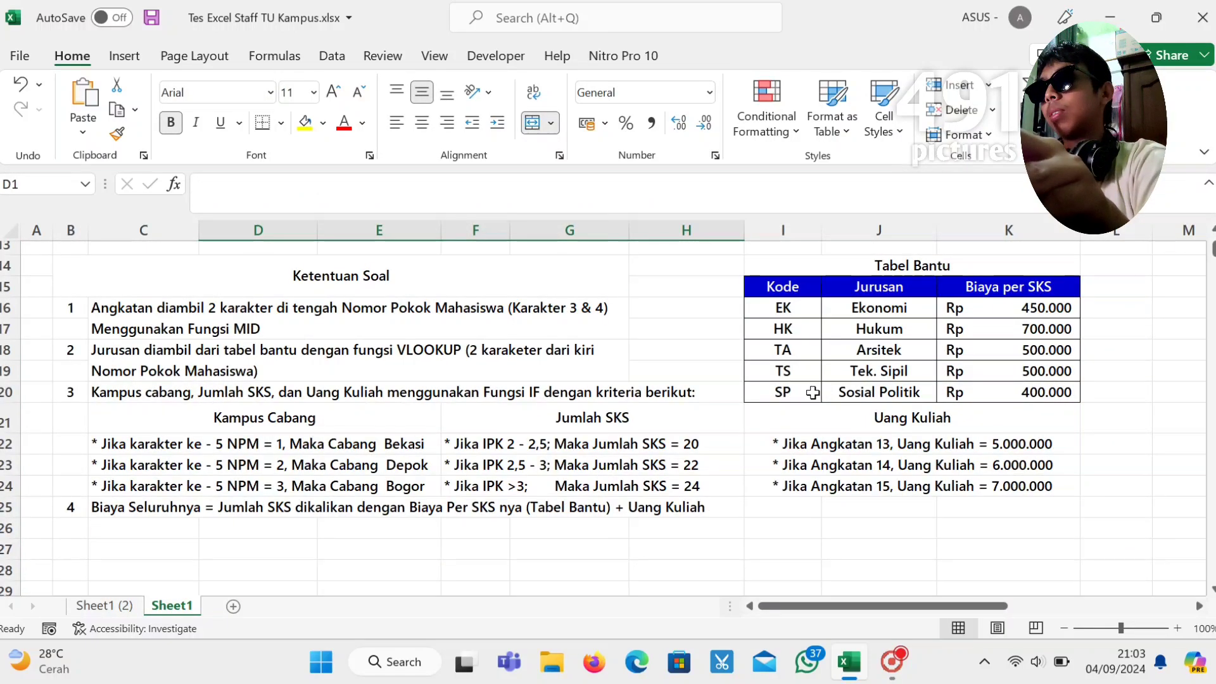
left_click(606, 459)
left_click(939, 510)
left_click(631, 435)
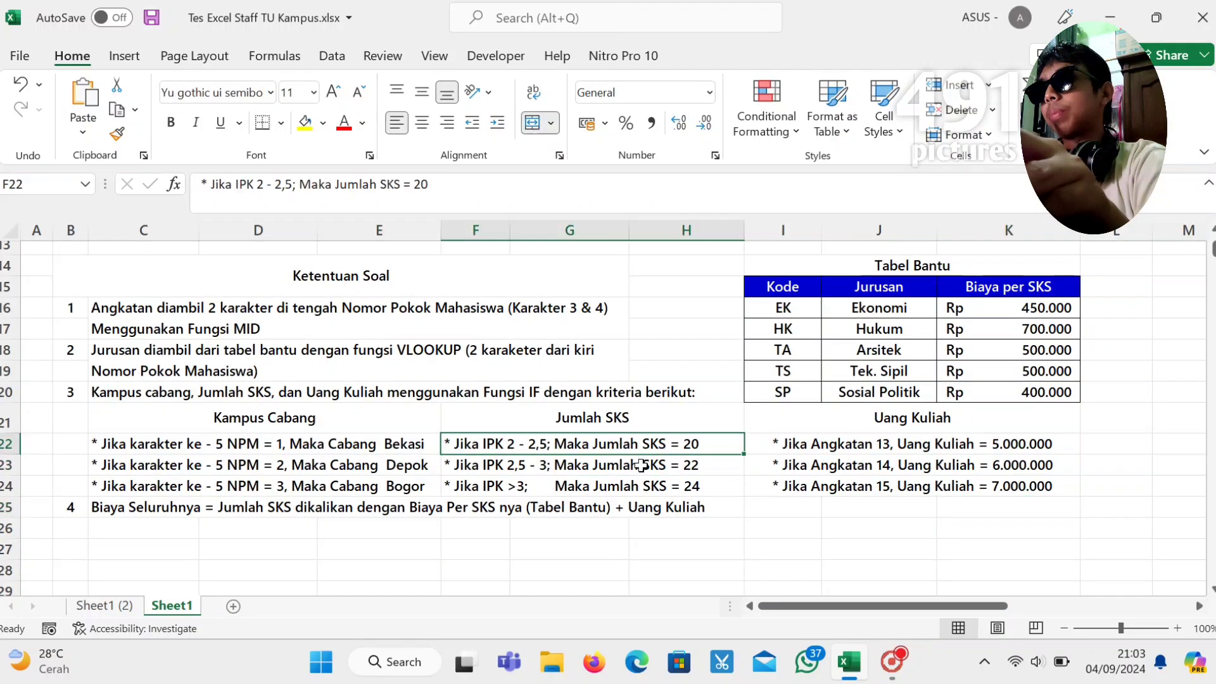
scroll(631, 435, "down", 1)
left_click(649, 451)
left_click(564, 485)
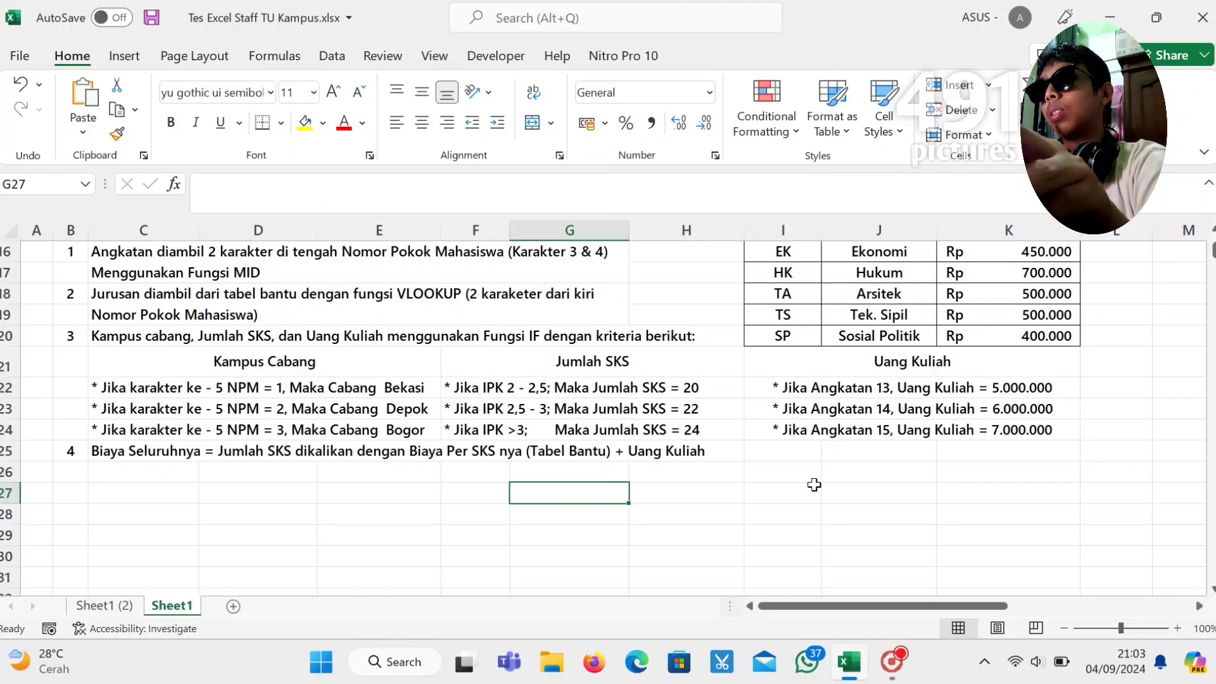
scroll(814, 485, "up", 4)
scroll(811, 487, "down", 3)
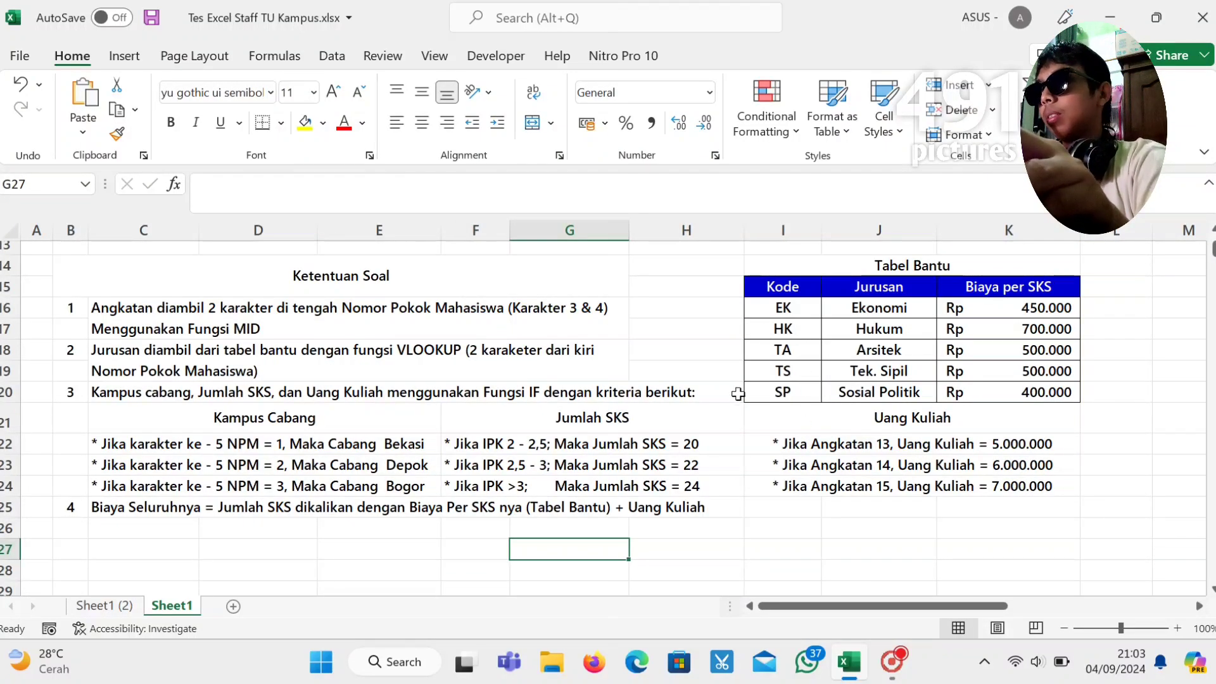
Enter the number 491194 in cell I27, below the Uang Kuliah criteria
left_click(775, 544)
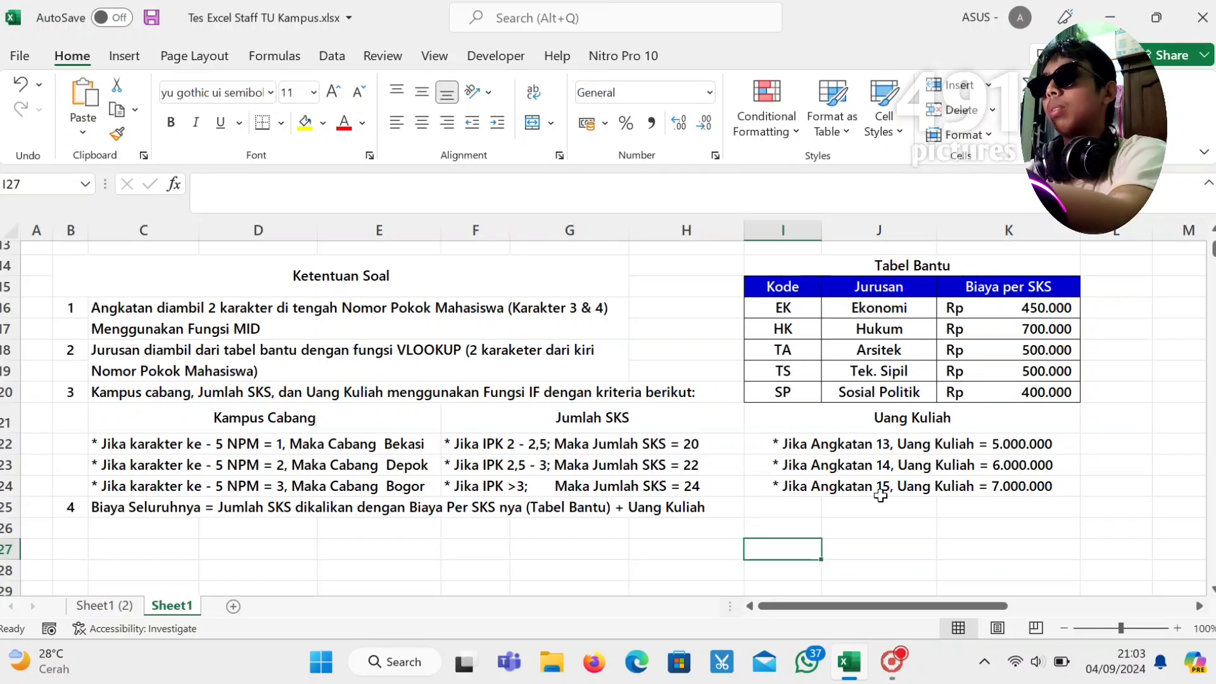
type("491194")
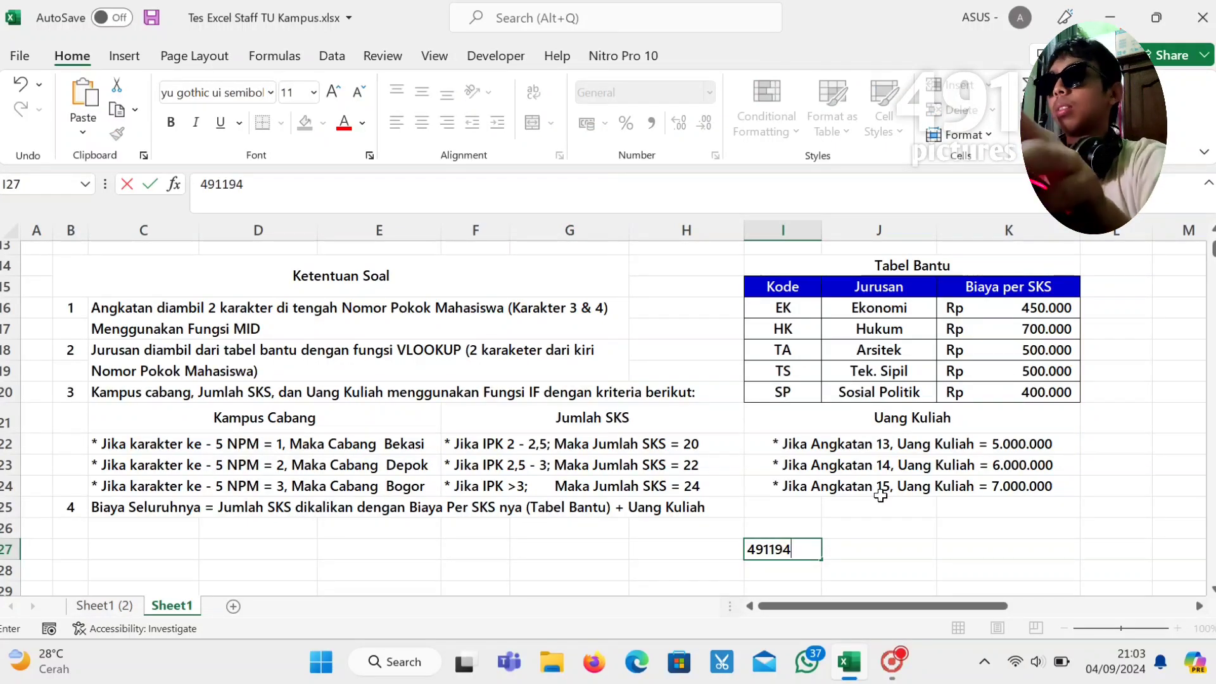
left_click(989, 569)
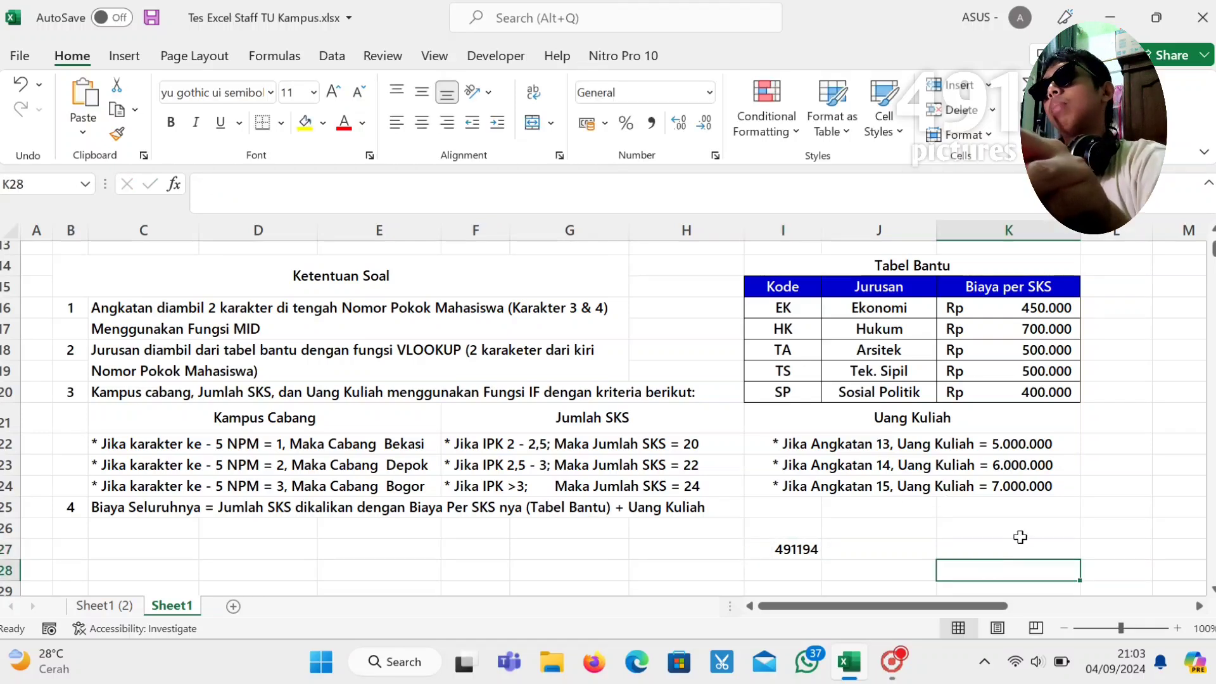
left_click(783, 542)
left_click(885, 527)
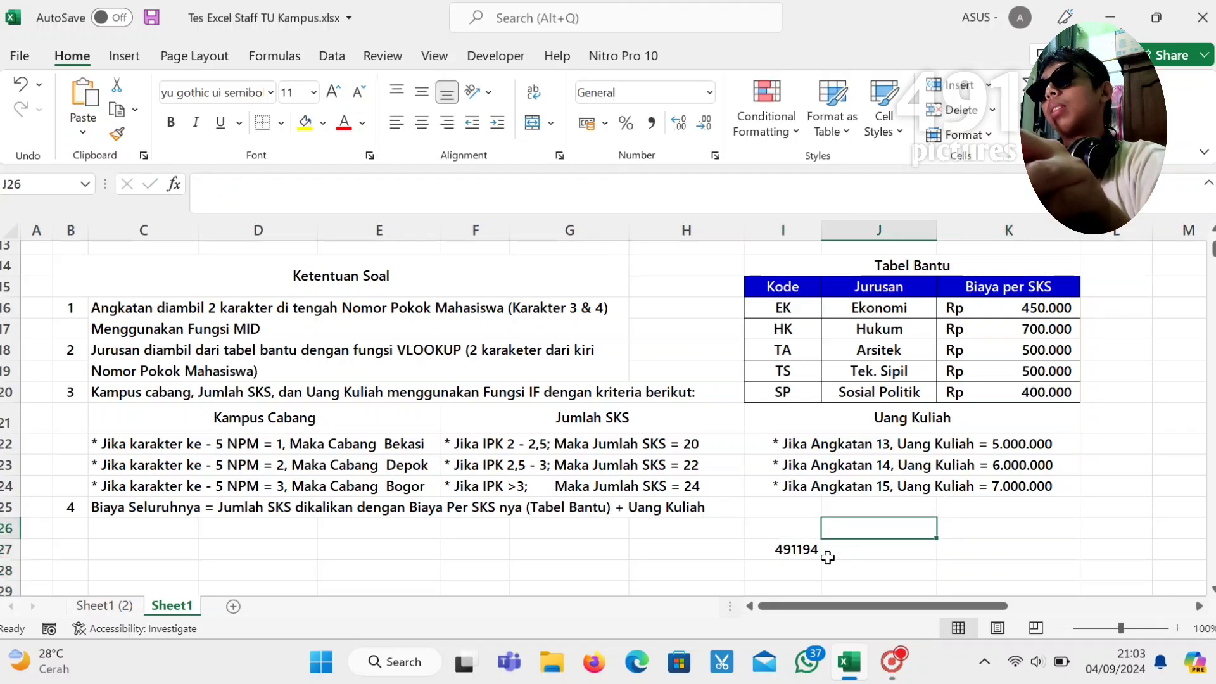
left_click(798, 558)
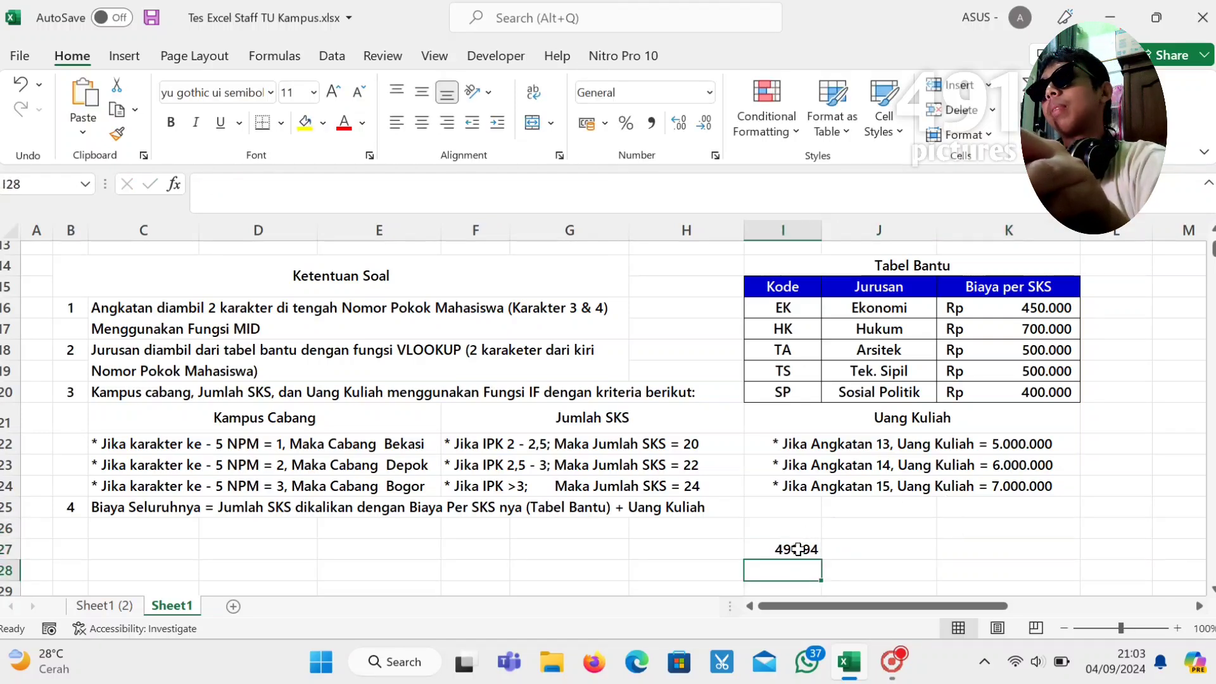
left_click(935, 521)
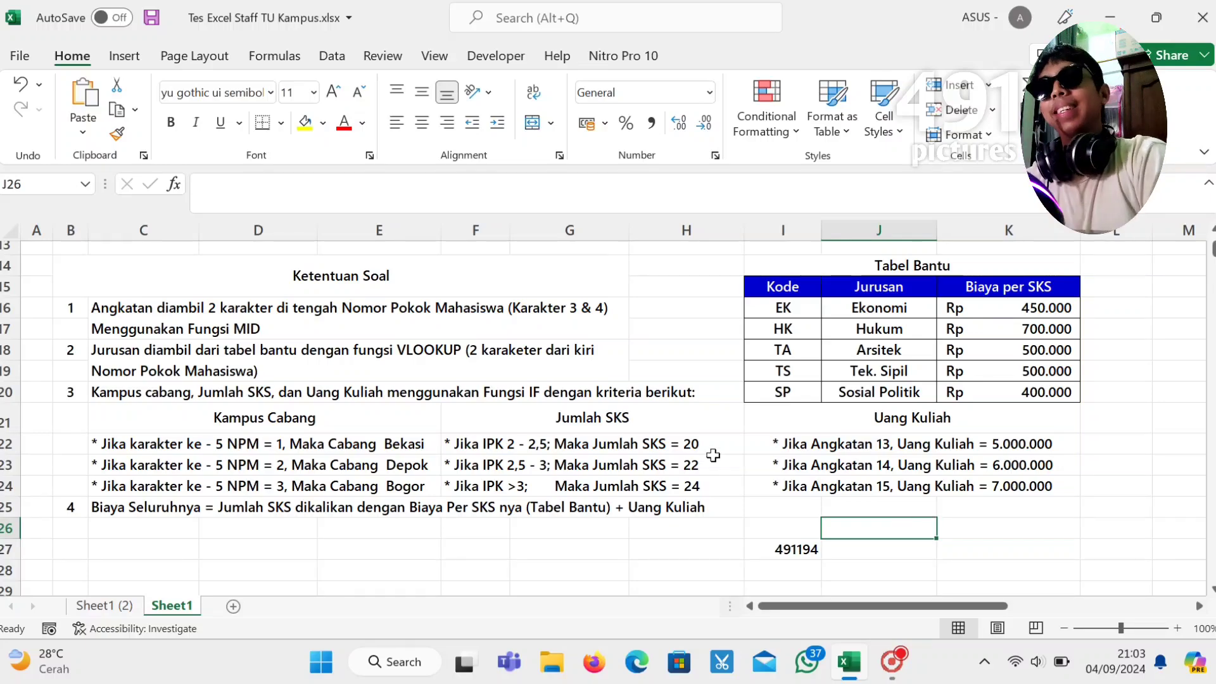
scroll(711, 455, "up", 4)
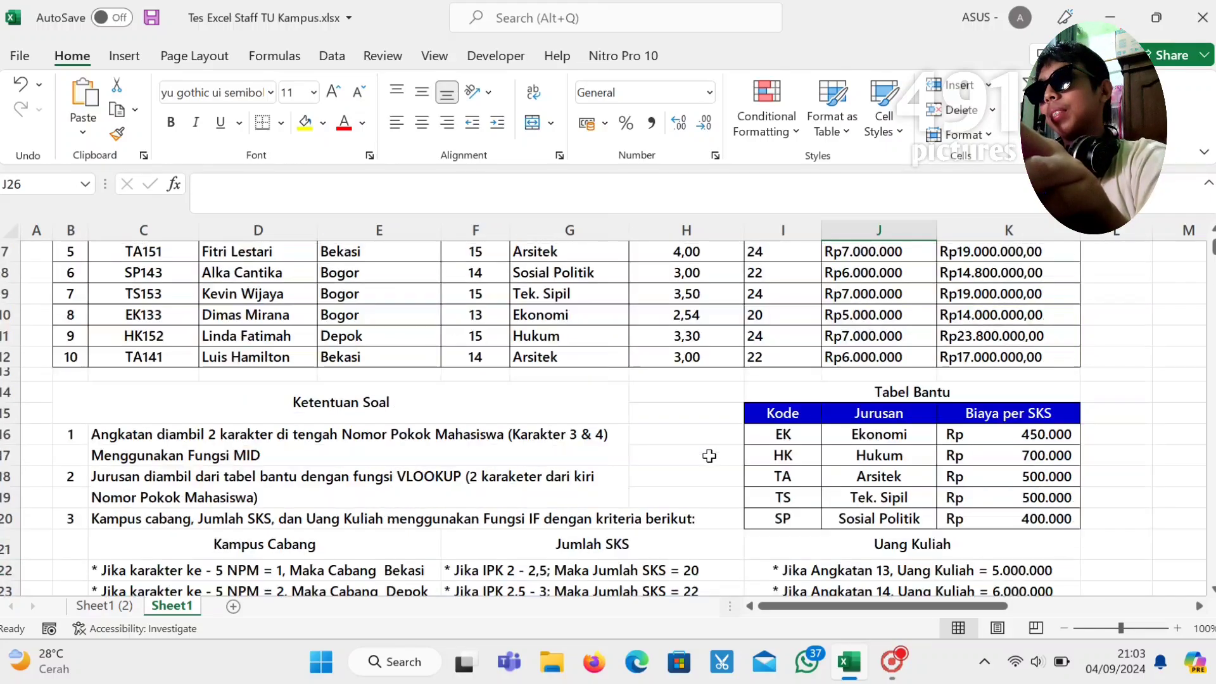
scroll(709, 455, "down", 3)
scroll(709, 455, "down", 2)
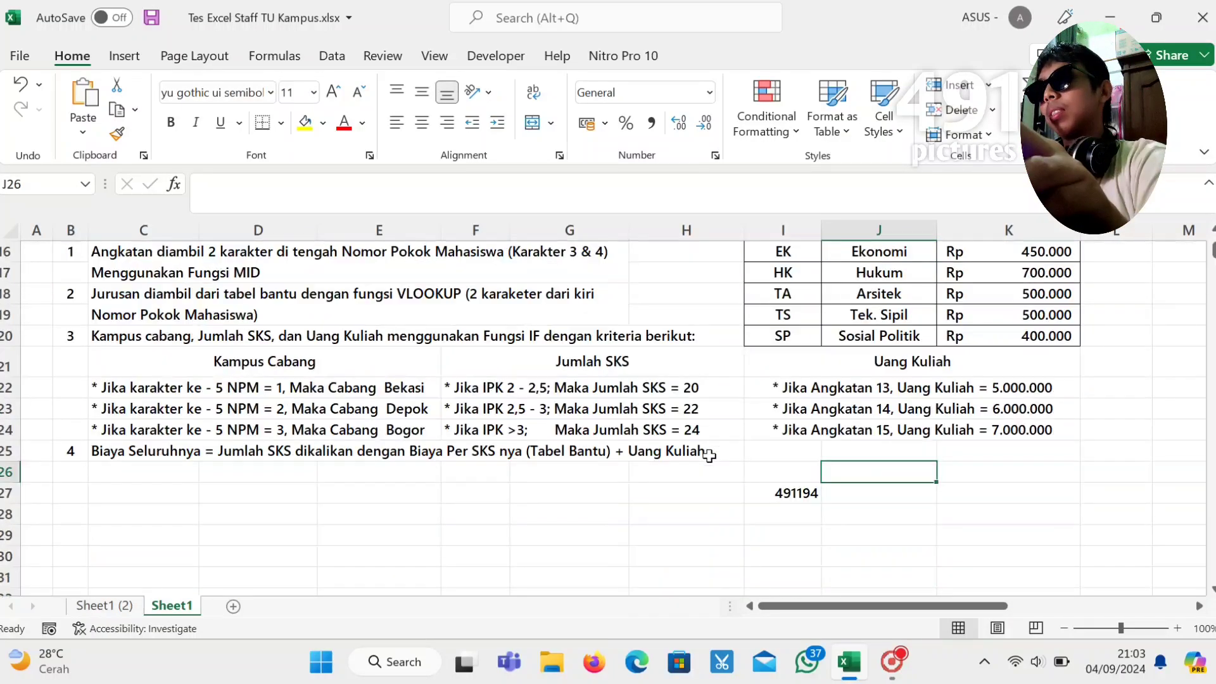
left_click(790, 496)
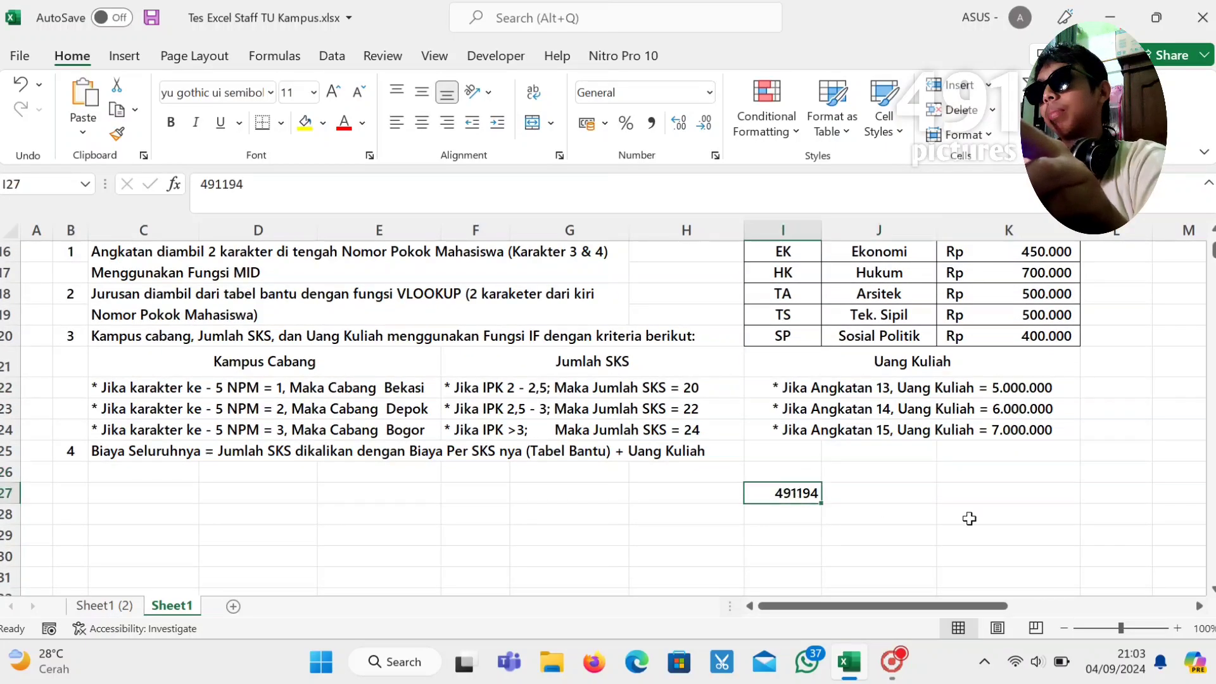
left_click(969, 515)
scroll(851, 507, "up", 5)
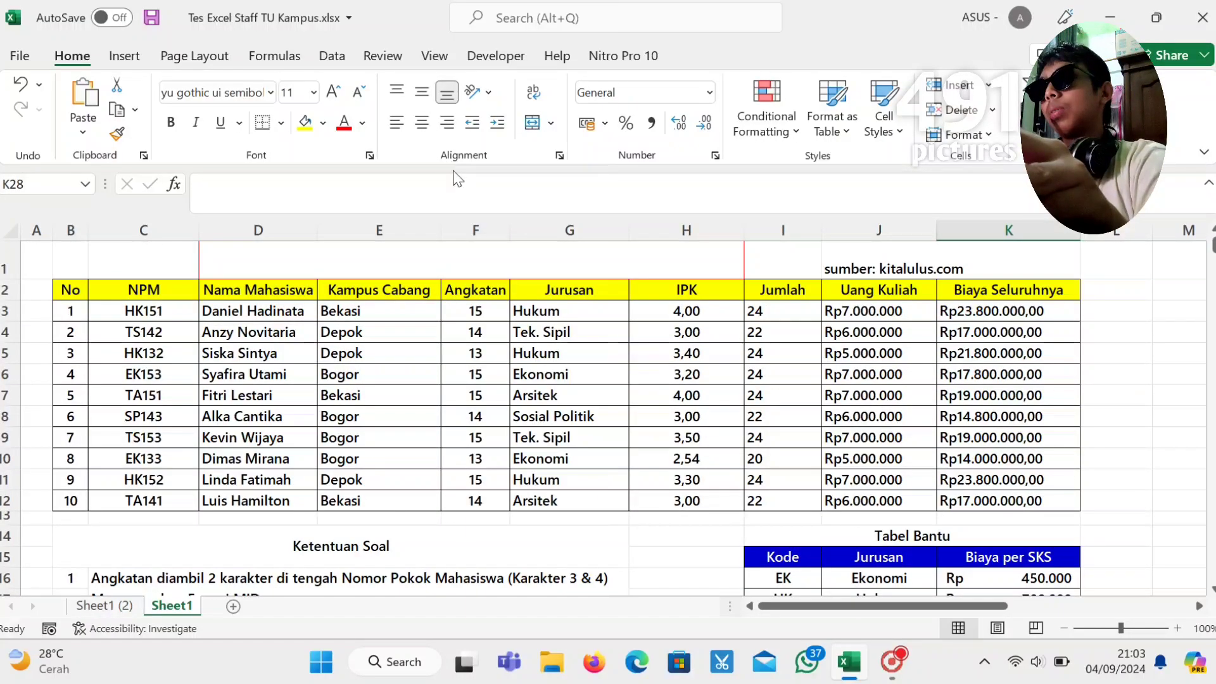